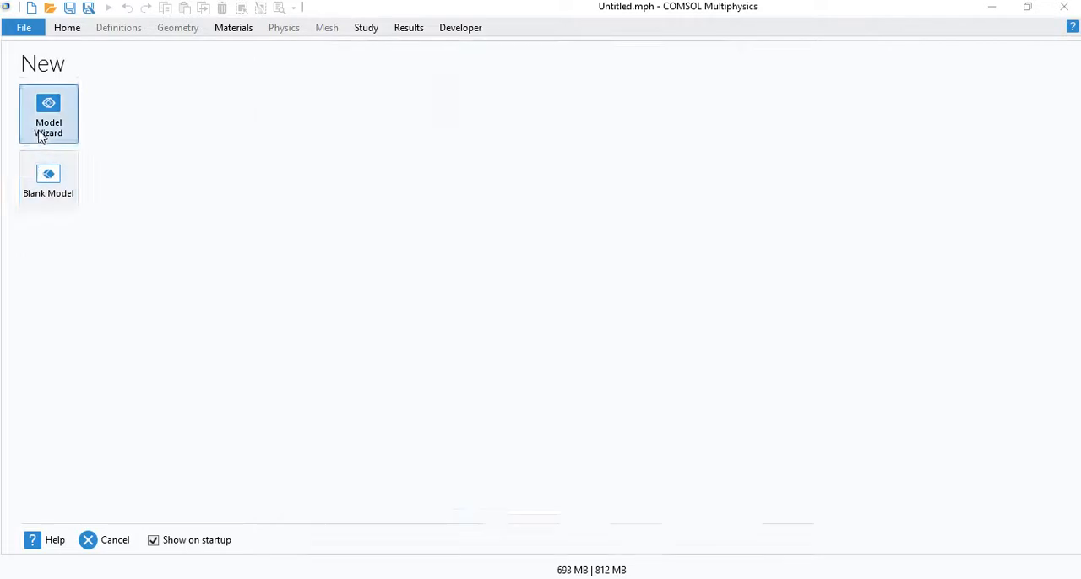
- Start a new 3D model with the Model Wizard and add the Magnetic Fields (mf) physics interface
left_click(48, 133)
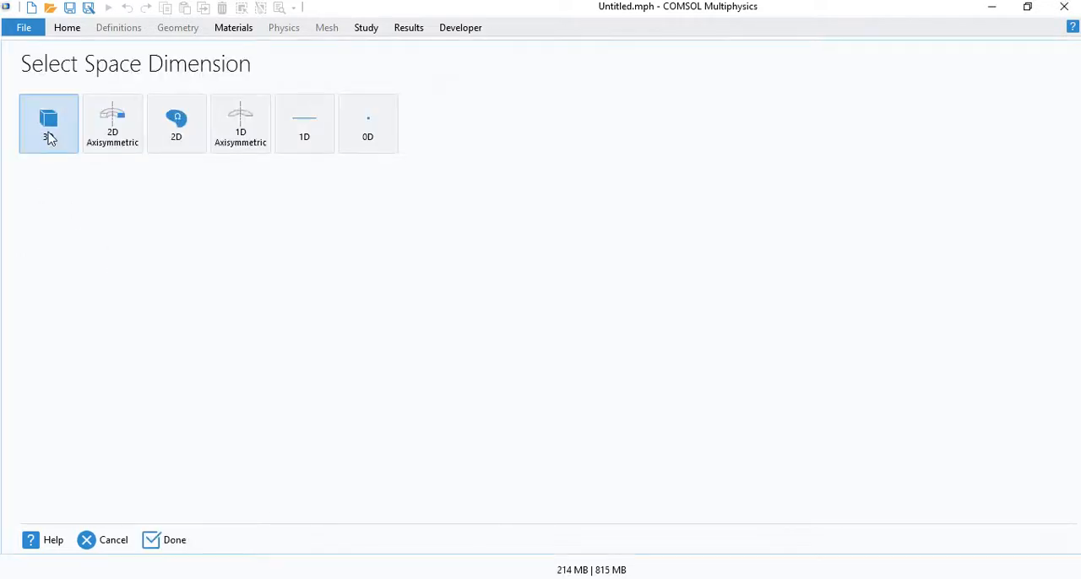
left_click(48, 133)
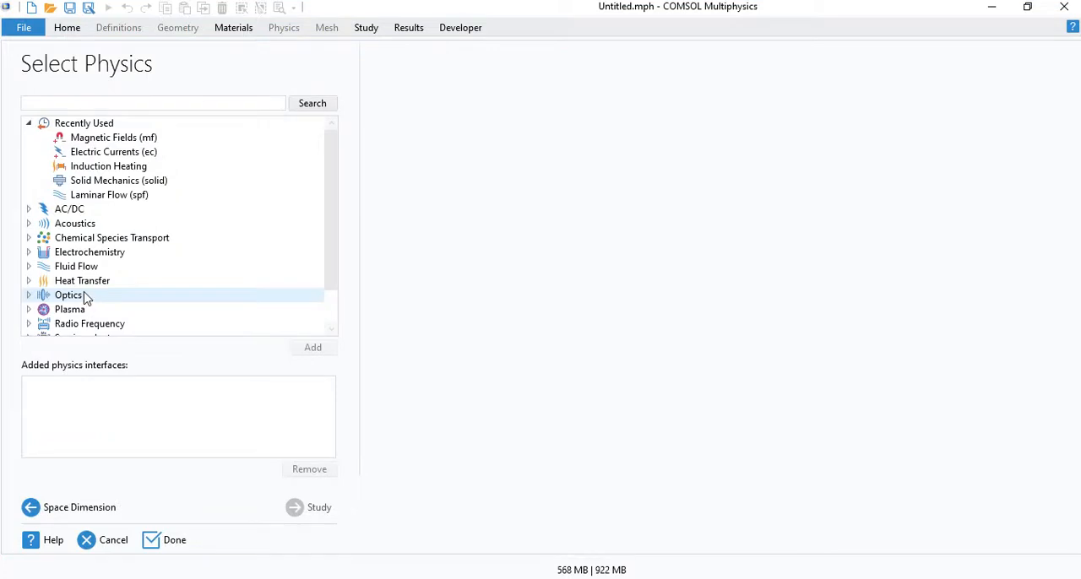
left_click(28, 209)
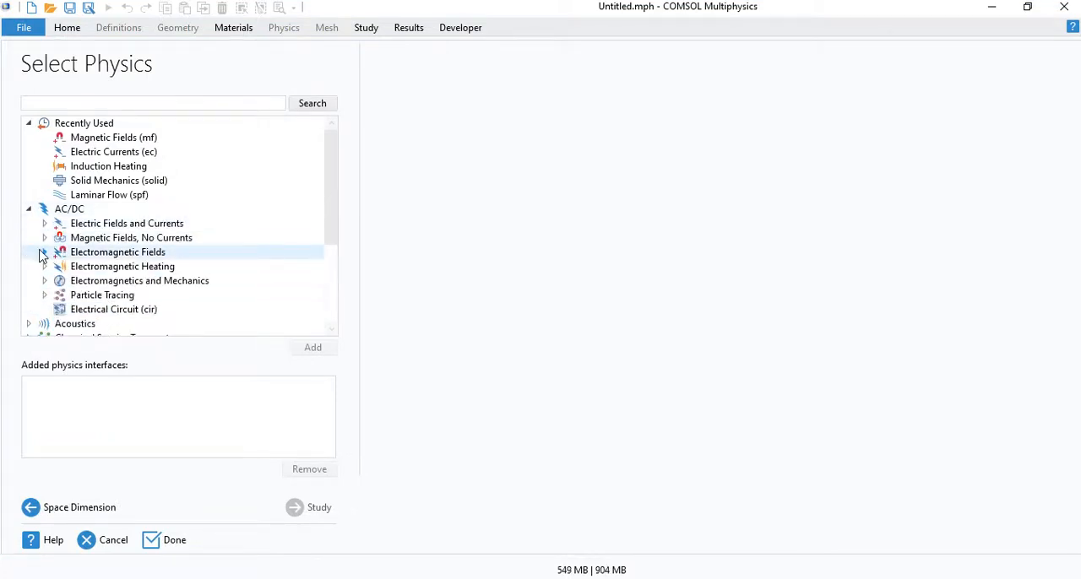
left_click(45, 253)
left_click(109, 268)
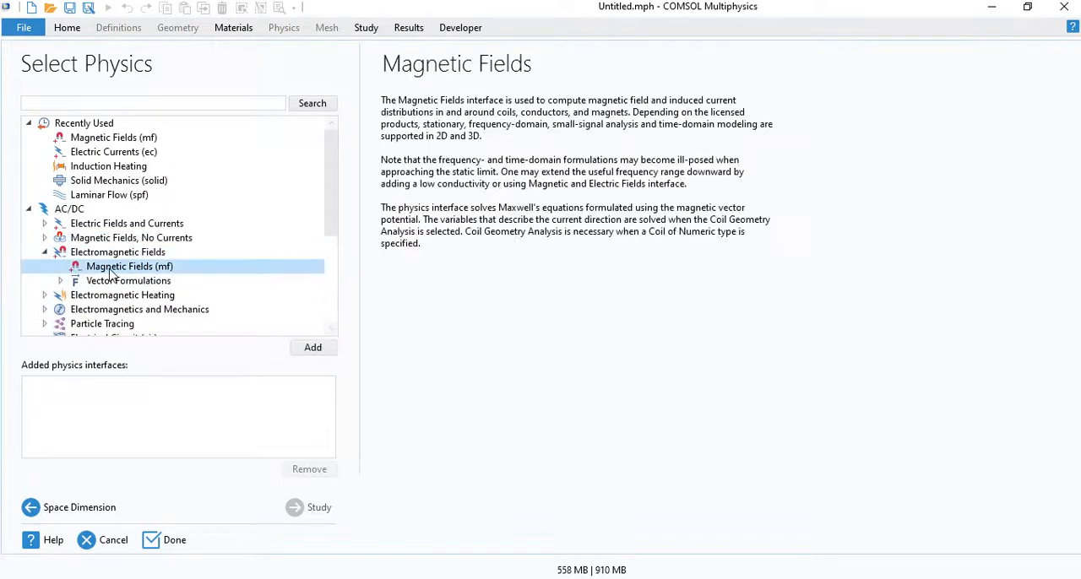
double_click(109, 270)
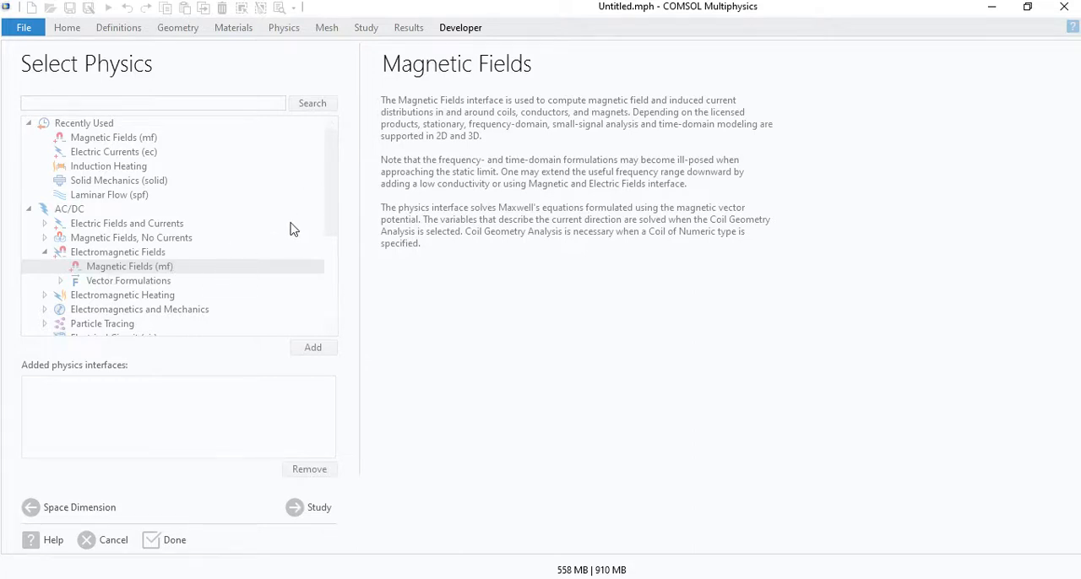
- Add the single-phase Laminar Flow (spf) interface to the model's physics
scroll(279, 233, "down", 4)
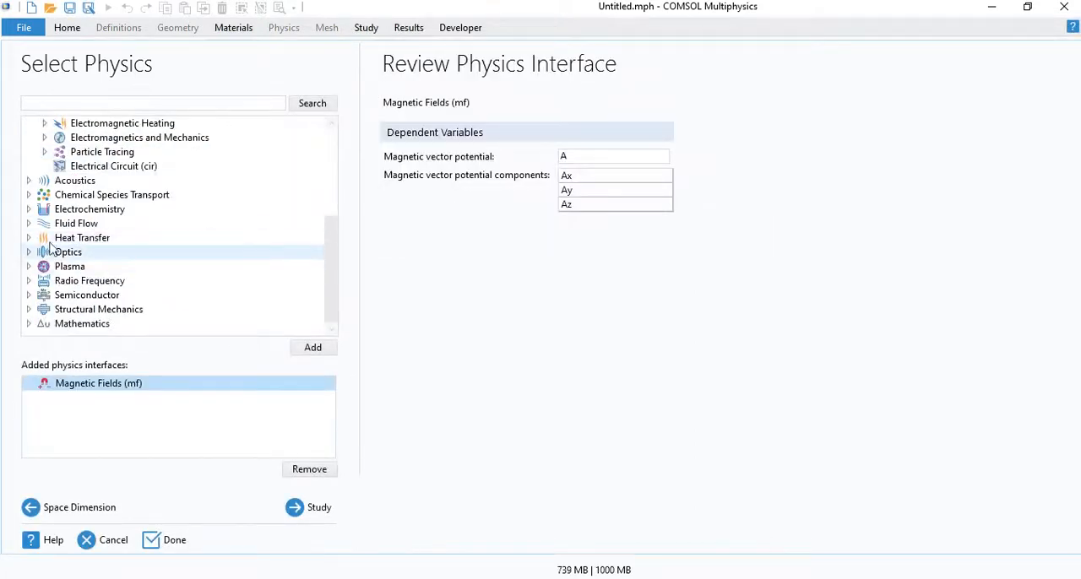
left_click(29, 224)
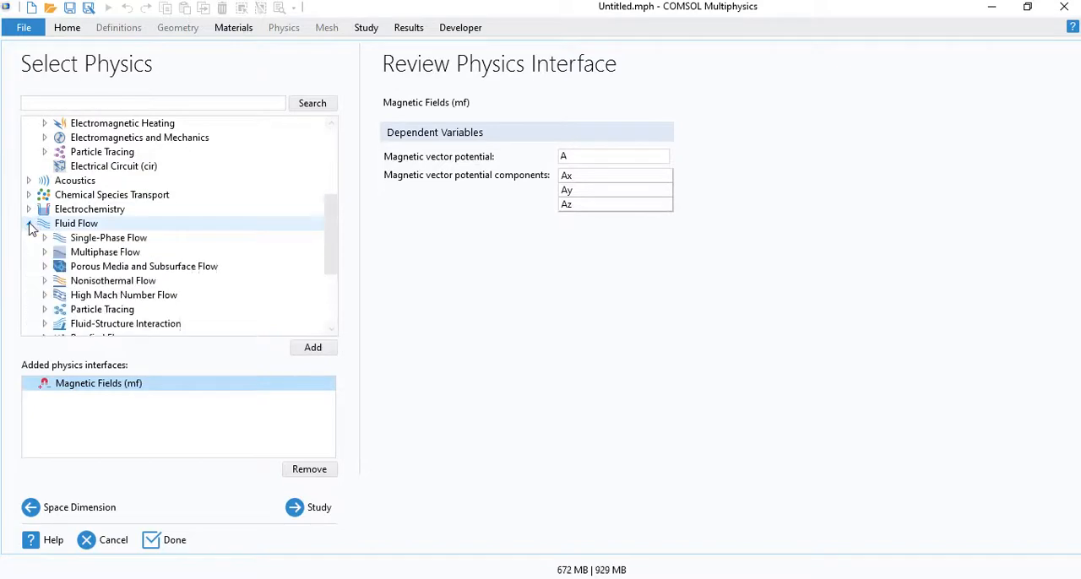
left_click(45, 238)
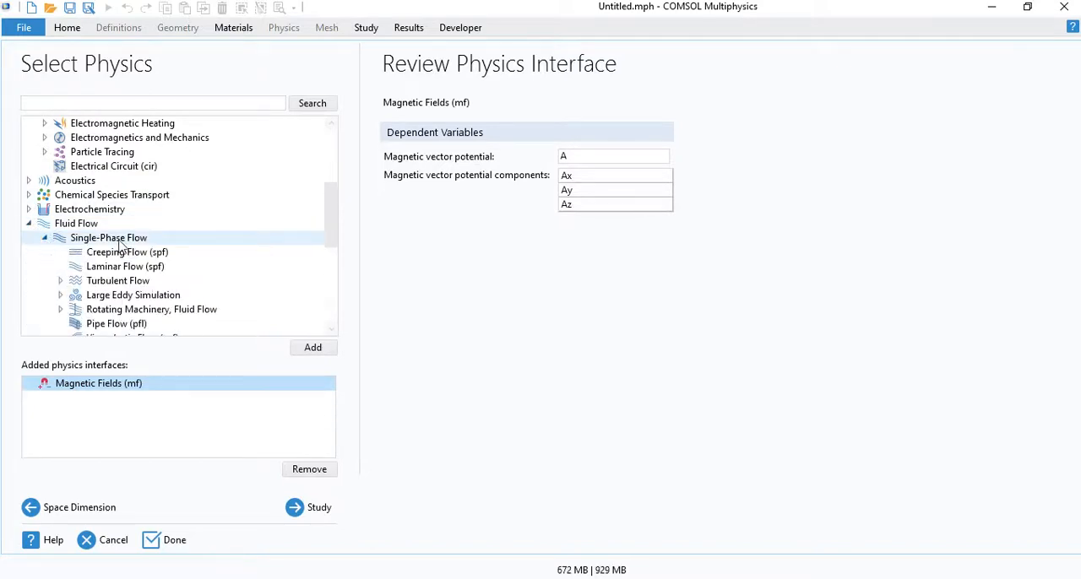
left_click(133, 267)
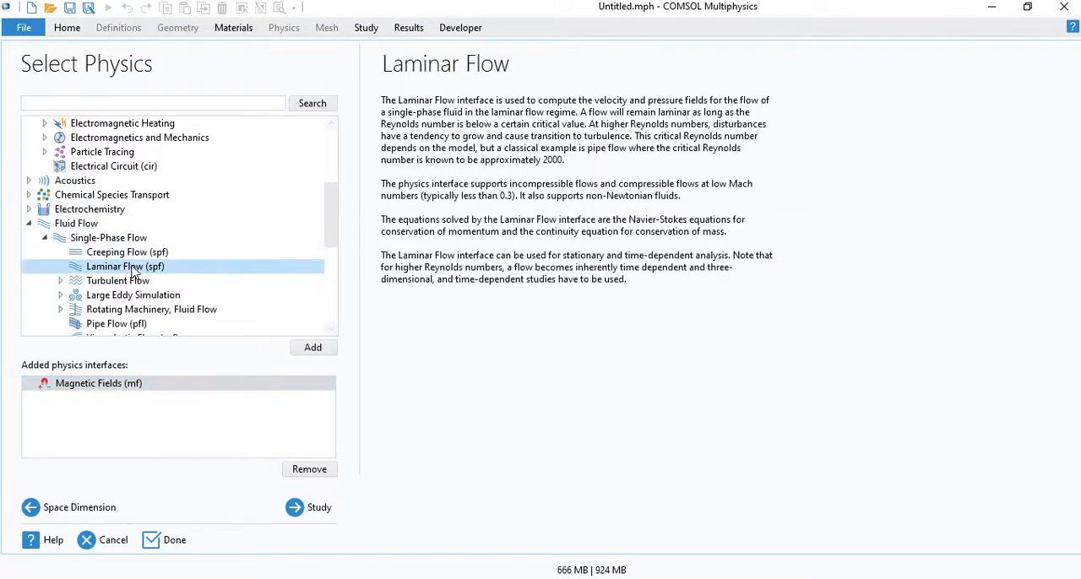
double_click(133, 267)
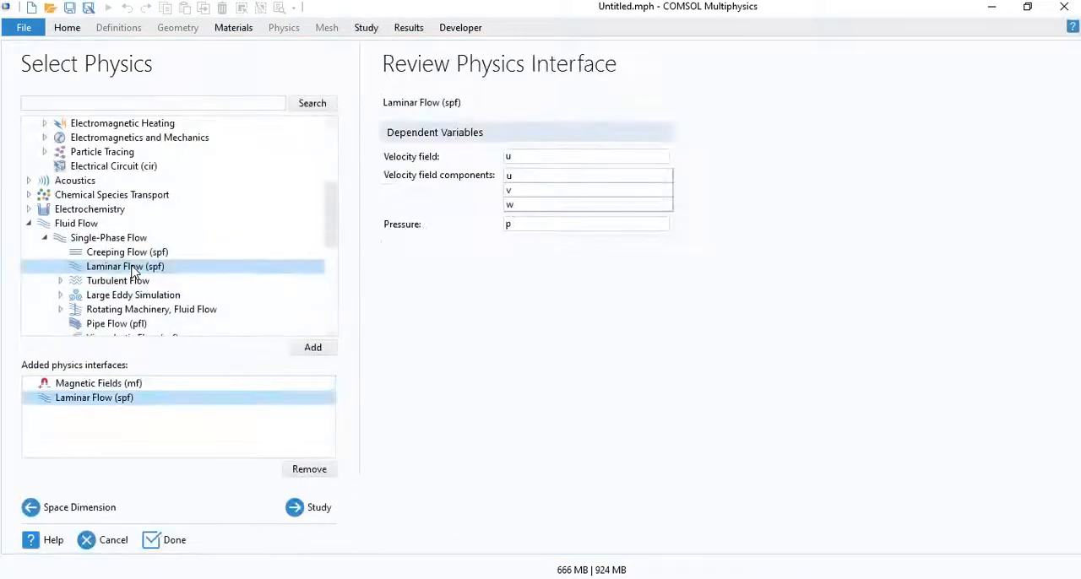
- Add the Heat Transfer in Solids (ht) interface to the model's physics
left_click(28, 225)
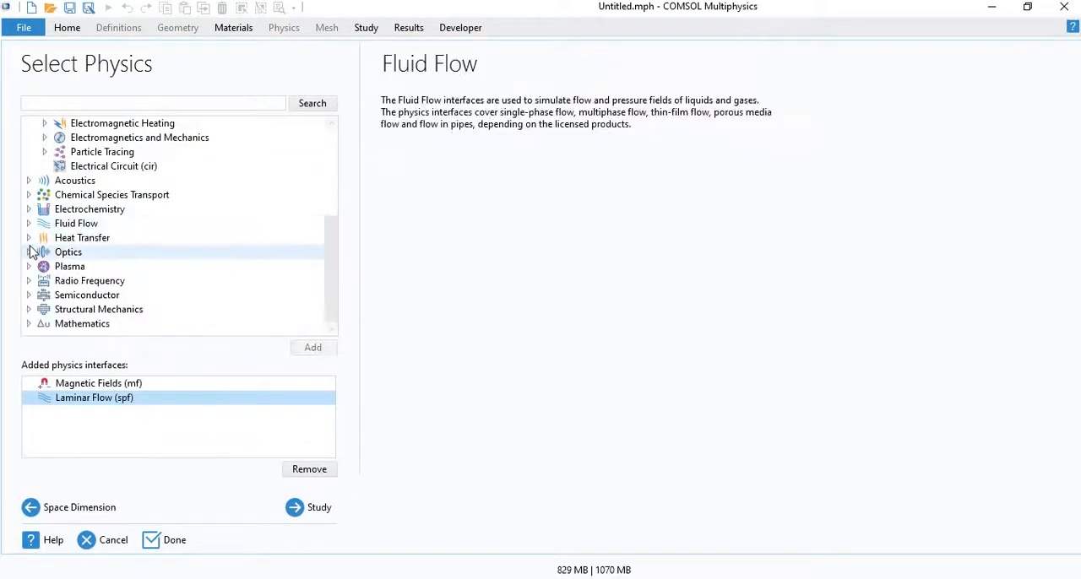
left_click(28, 238)
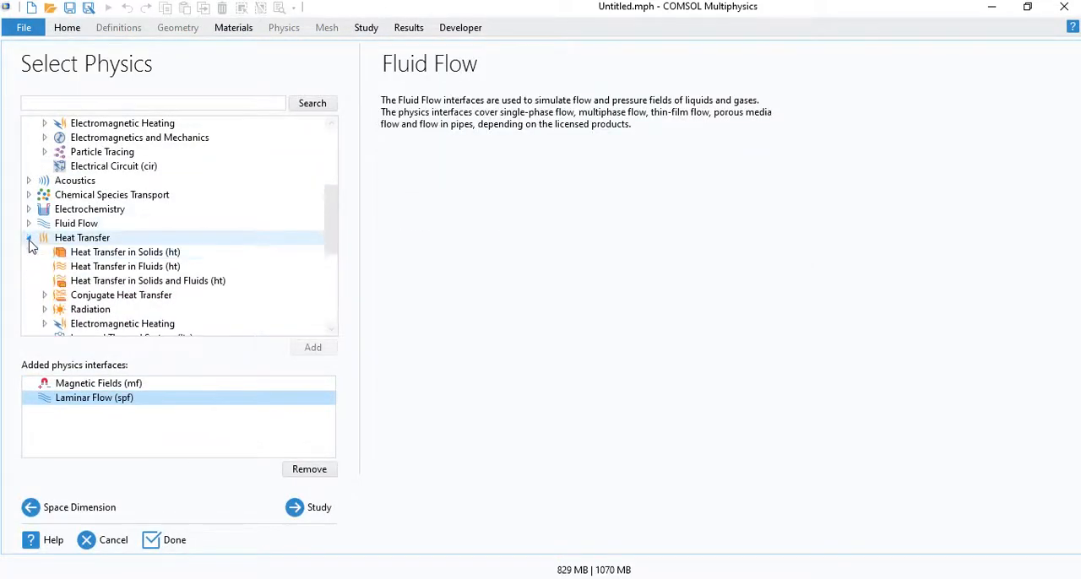
left_click(99, 255)
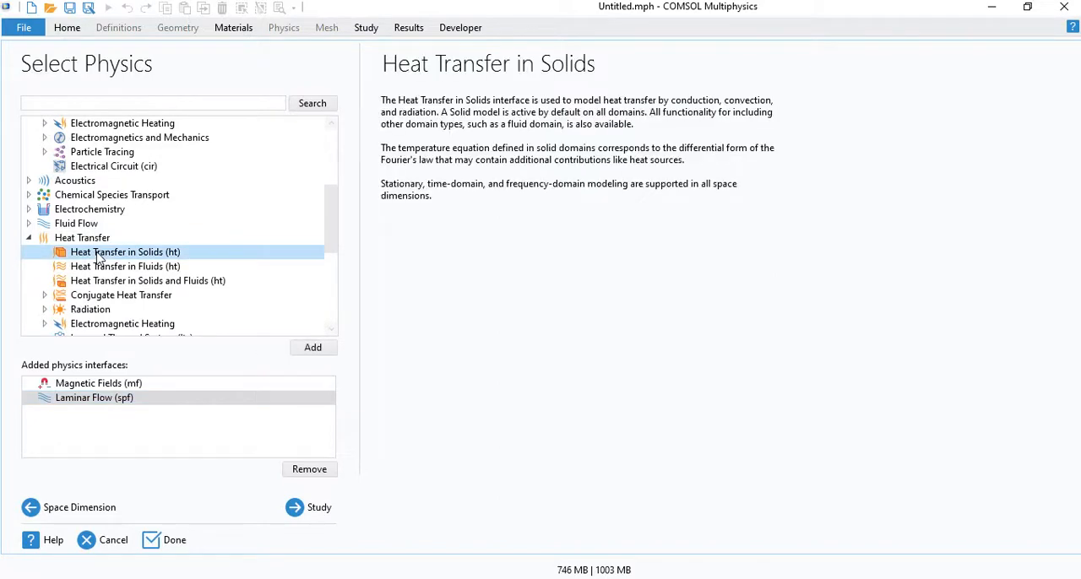
double_click(97, 254)
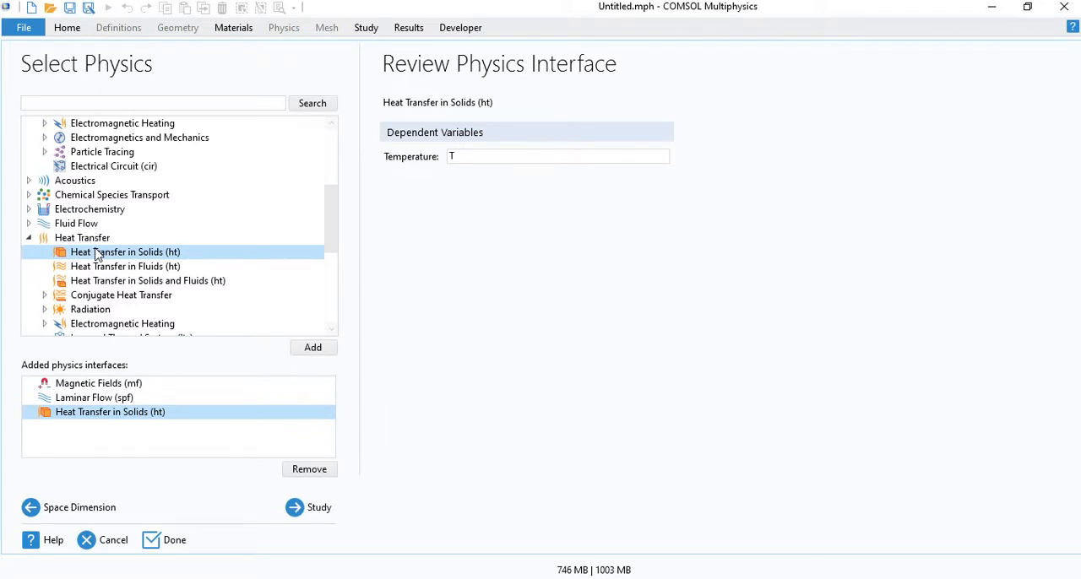
- Choose an Empty Study for the new model and set the geometry's length unit to mm
left_click(307, 510)
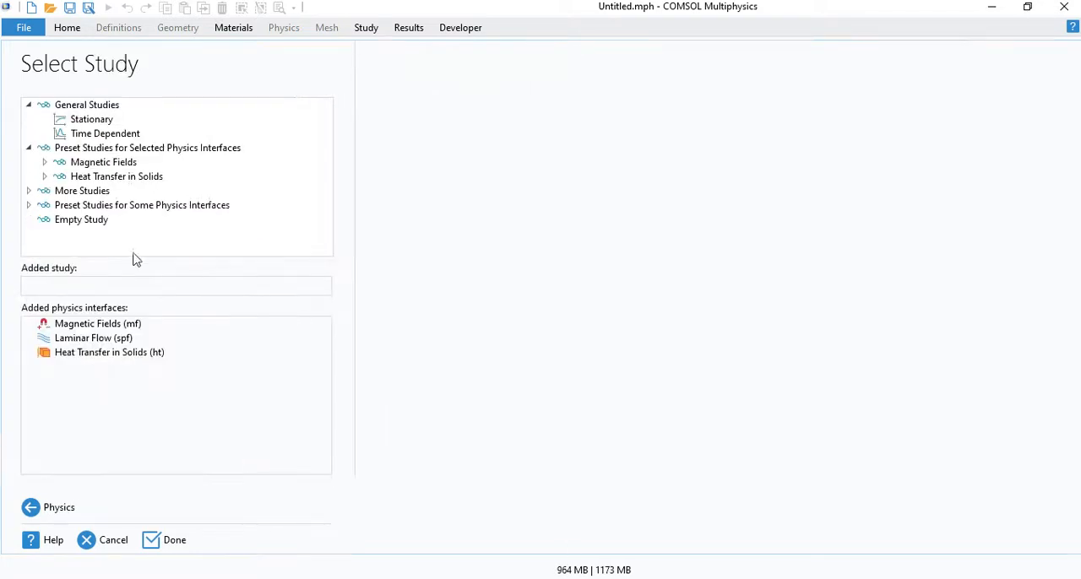
left_click(93, 221)
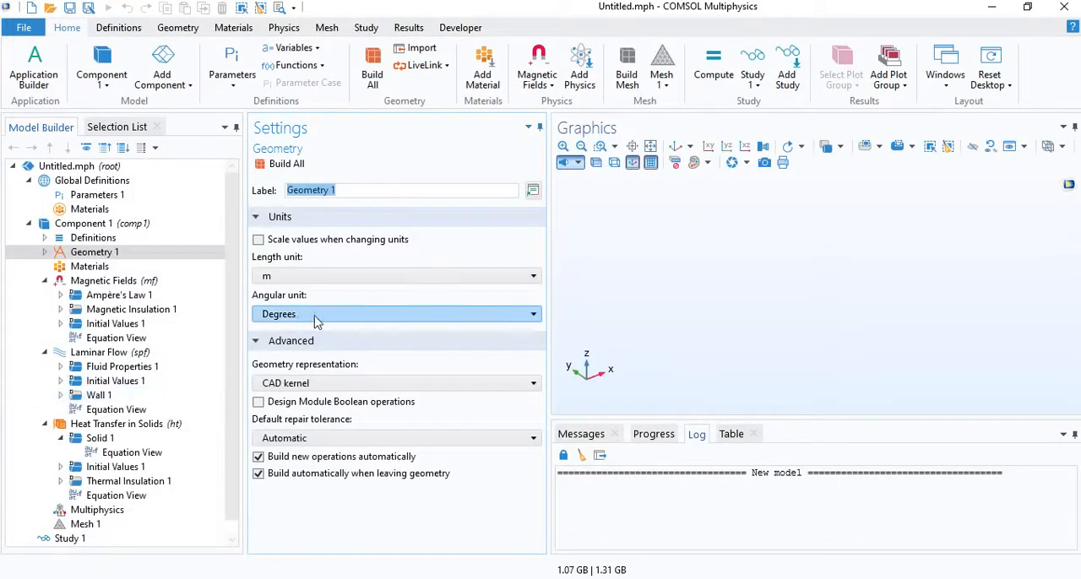
left_click(328, 279)
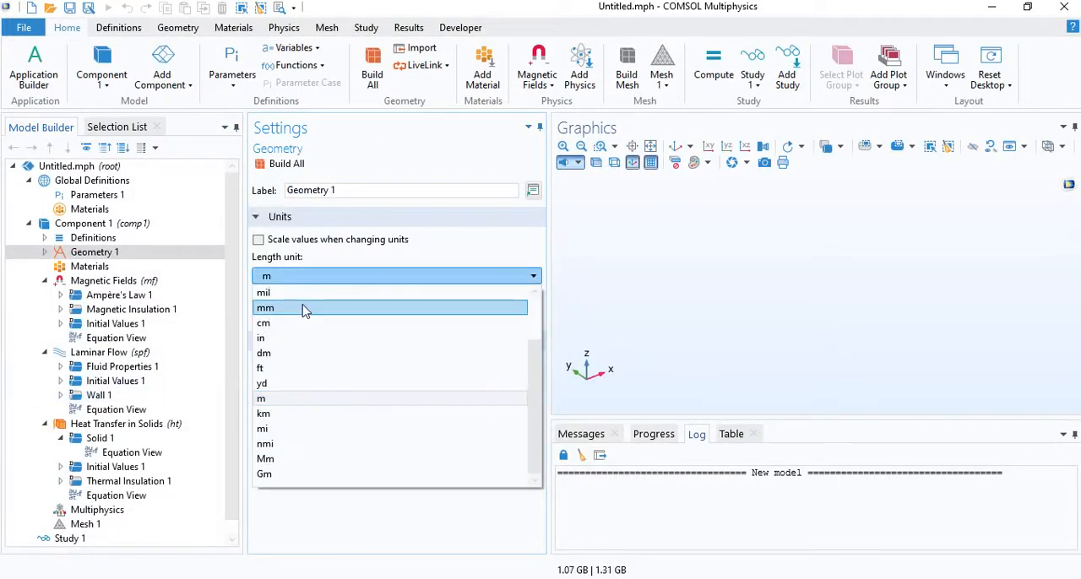
left_click(306, 309)
- Define a global parameter f with the expression 200[kHz]
left_click(95, 195)
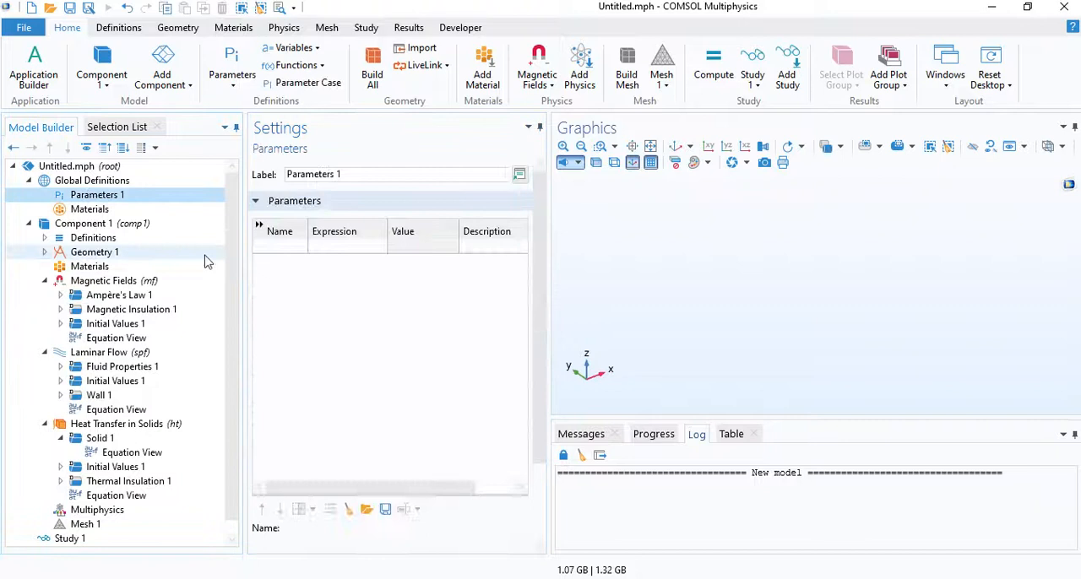
left_click(279, 257)
type("f")
key("Tab")
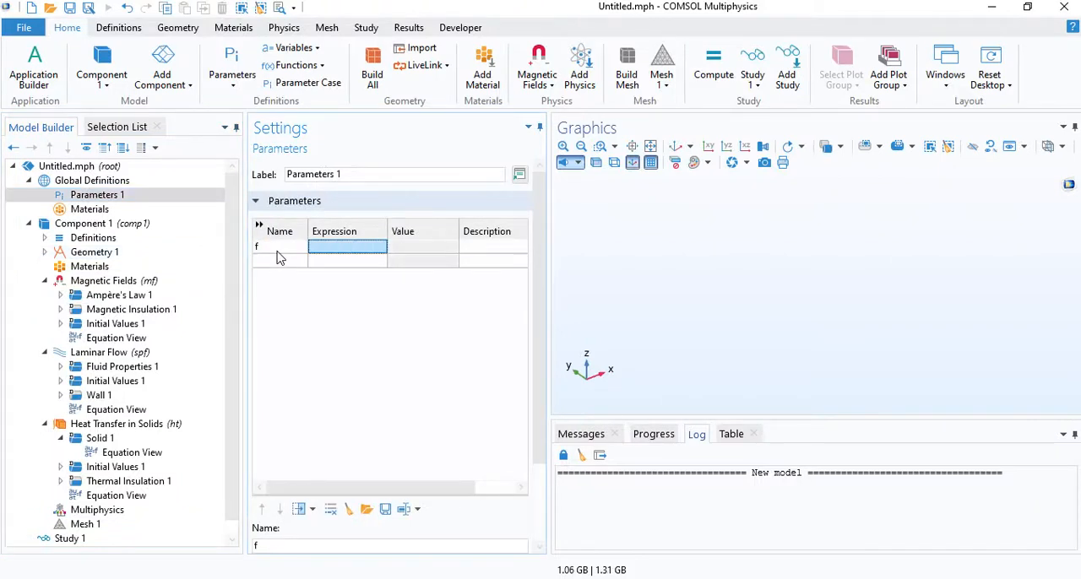
type("200[kHz")
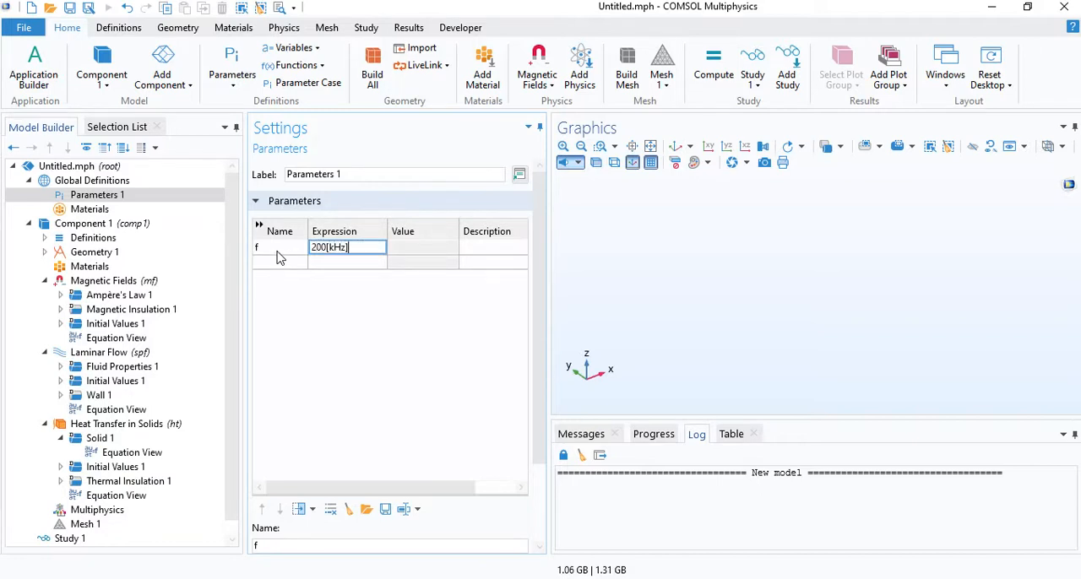
key("Return")
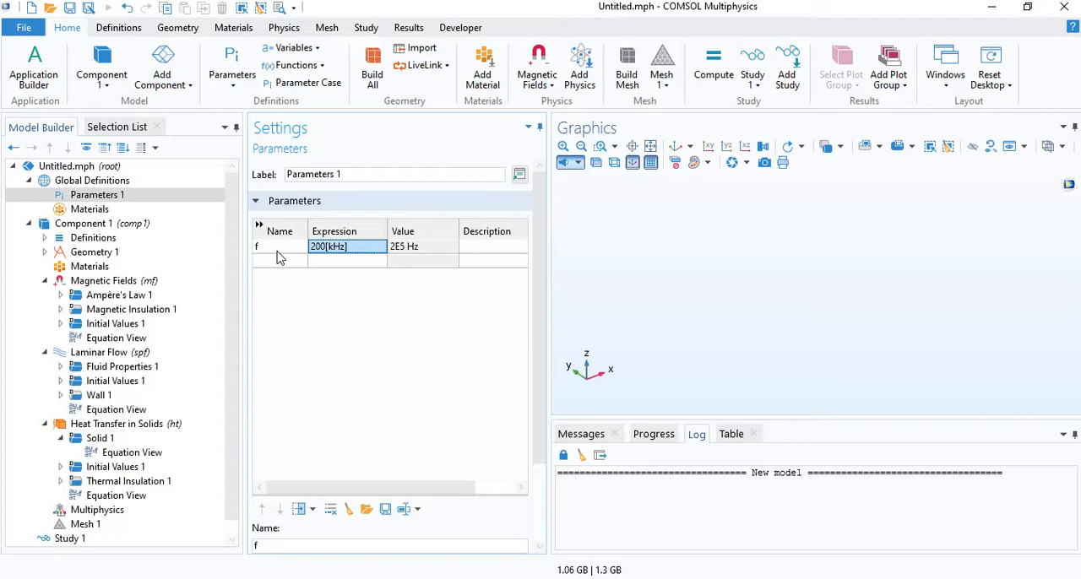
- Add and build a solid helix with 3 turns, major radius 25 mm, minor radius 2 mm and axial pitch 9 mm
left_click(45, 251)
left_click(95, 253)
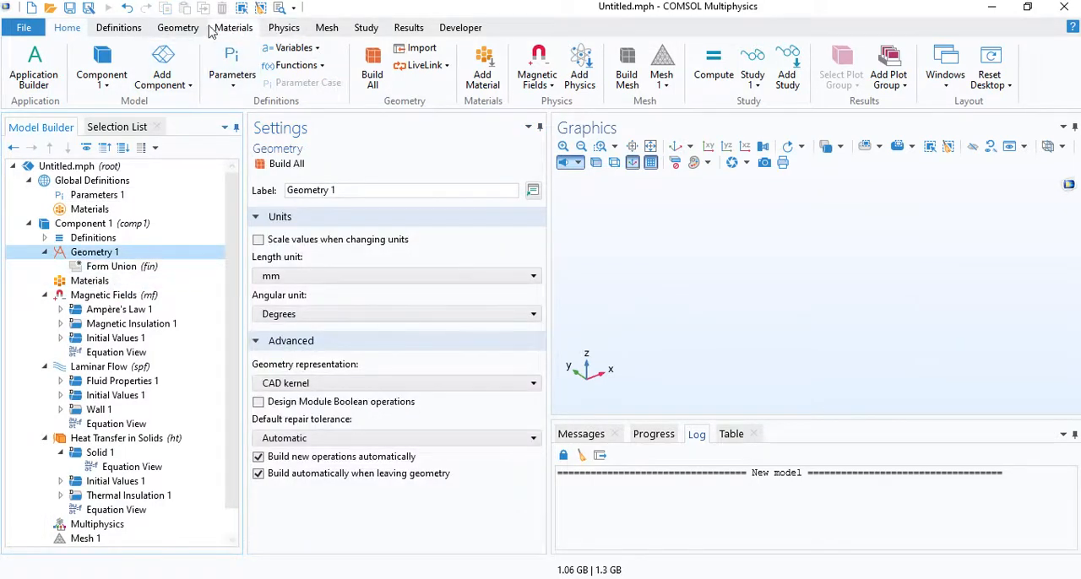
left_click(178, 27)
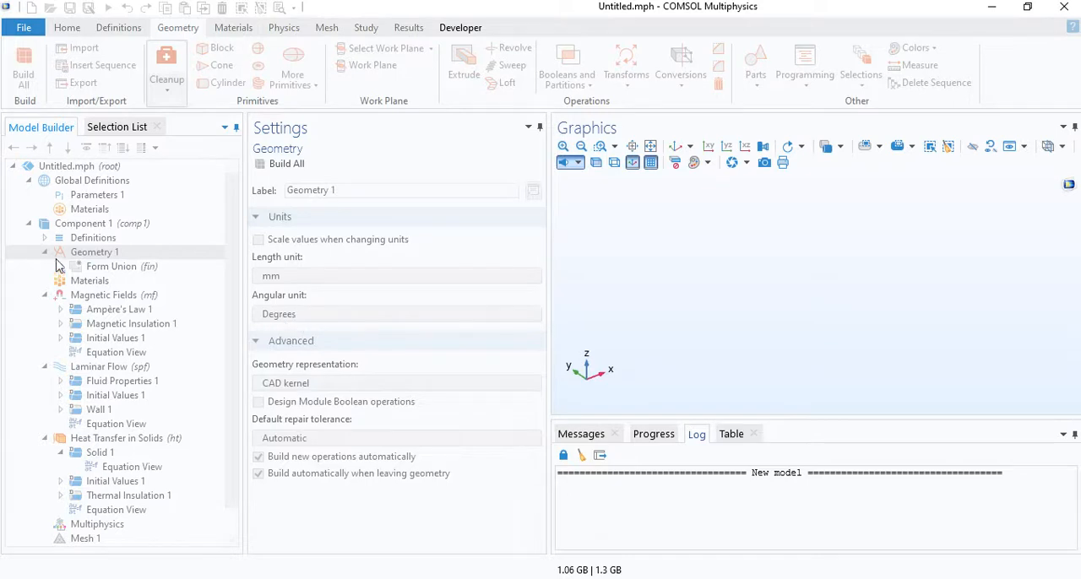
double_click(344, 294)
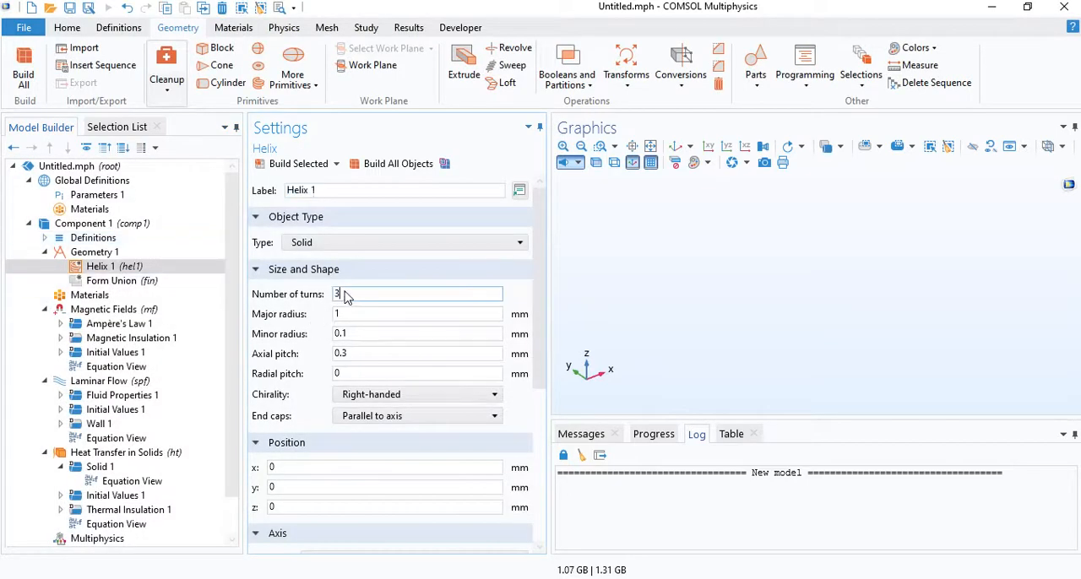
left_click(334, 297)
double_click(343, 295)
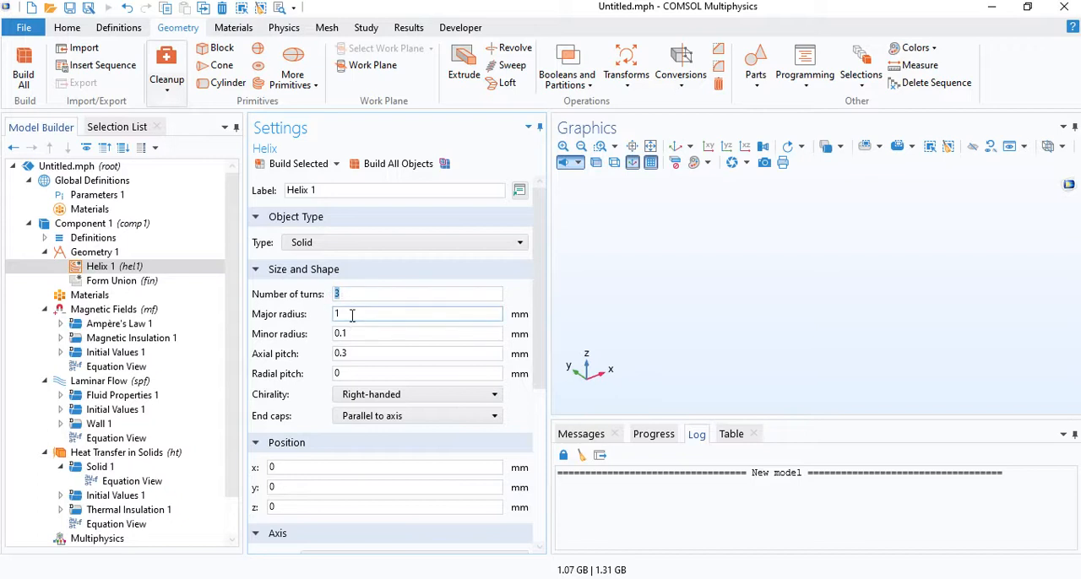
left_click_drag(352, 315, 318, 314)
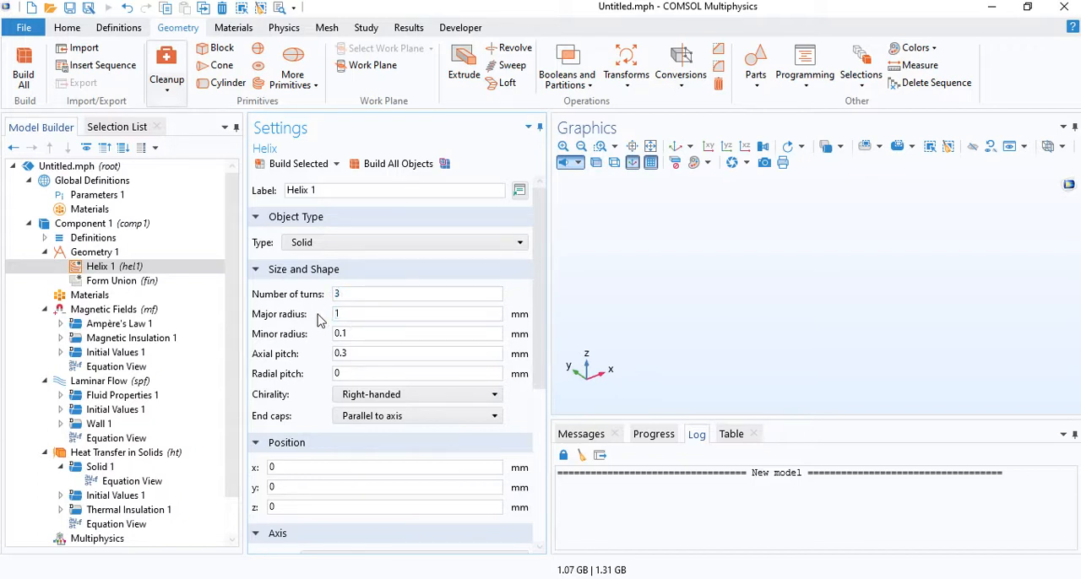
left_click(353, 317)
left_click_drag(348, 315, 306, 357)
type("25")
type("2")
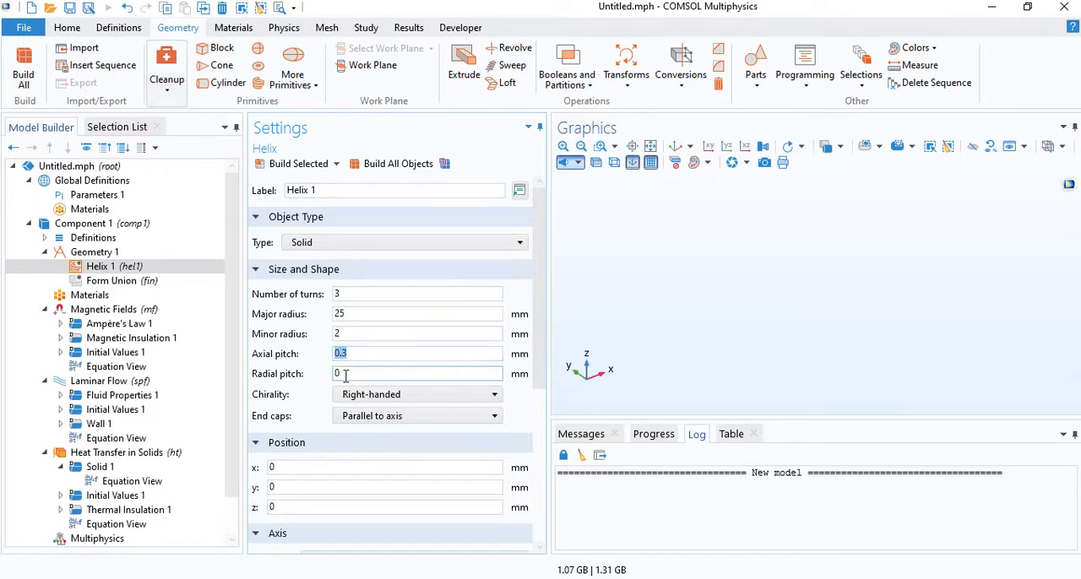
left_click(386, 166)
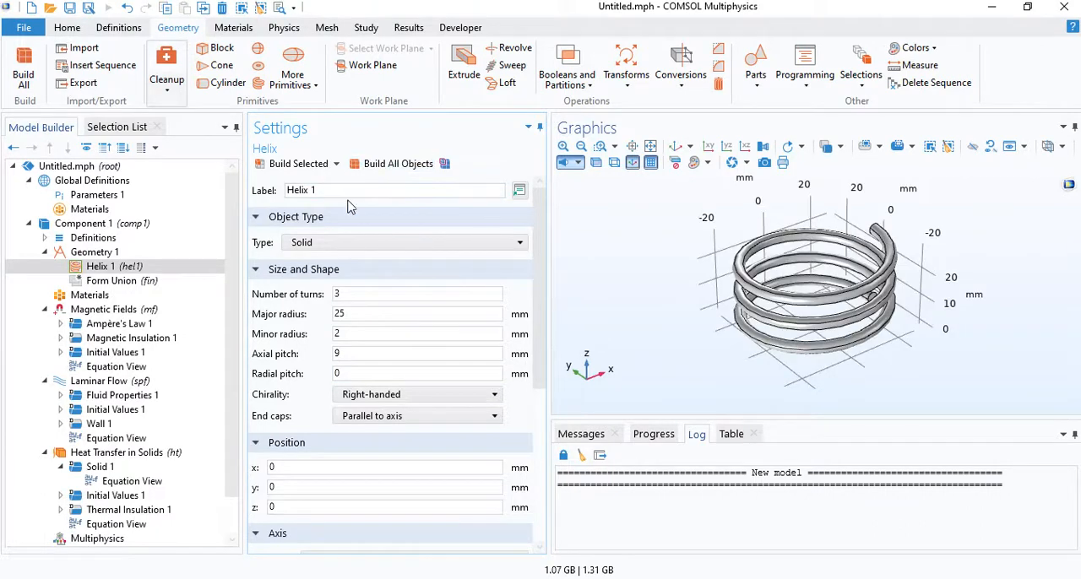
- Add and build a block 80 mm wide, 80 mm deep and 55 mm high, with a Center base at z = 15 mm
left_click(234, 52)
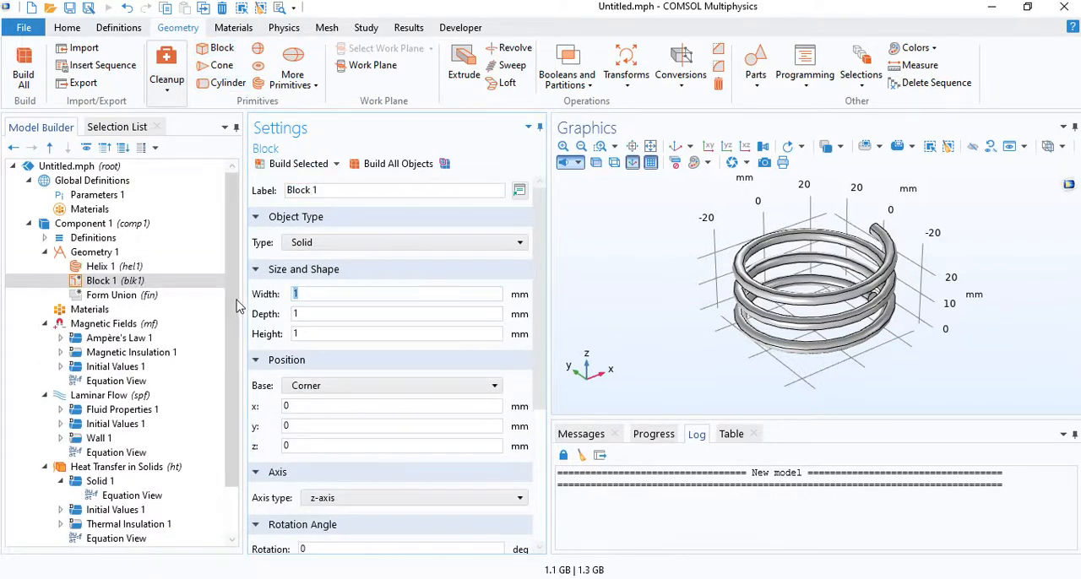
type("80")
type("80")
left_click_drag(319, 318, 275, 336)
type("55")
left_click_drag(299, 447, 256, 440)
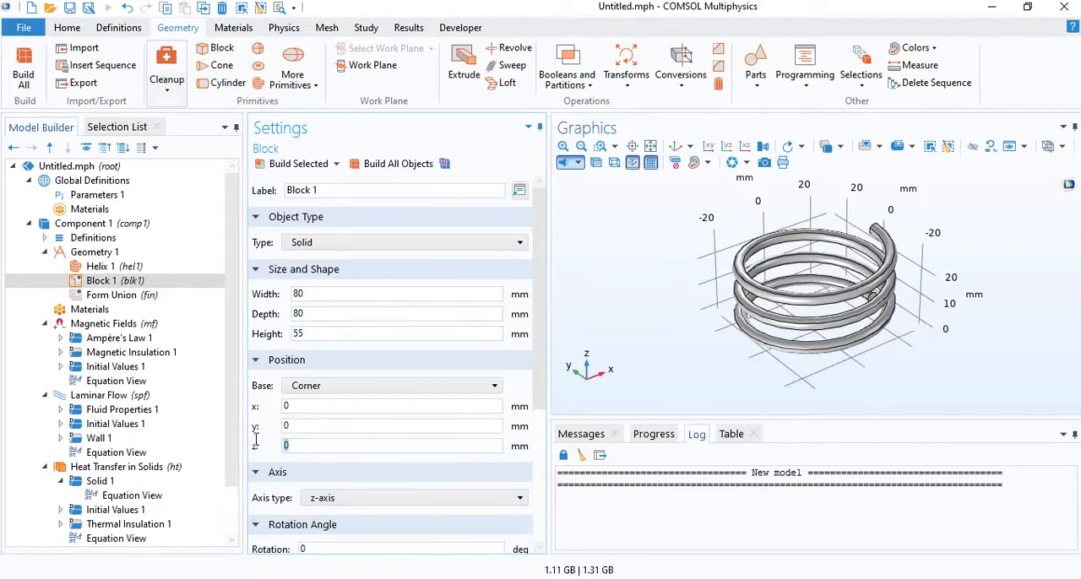
type("15")
left_click(324, 388)
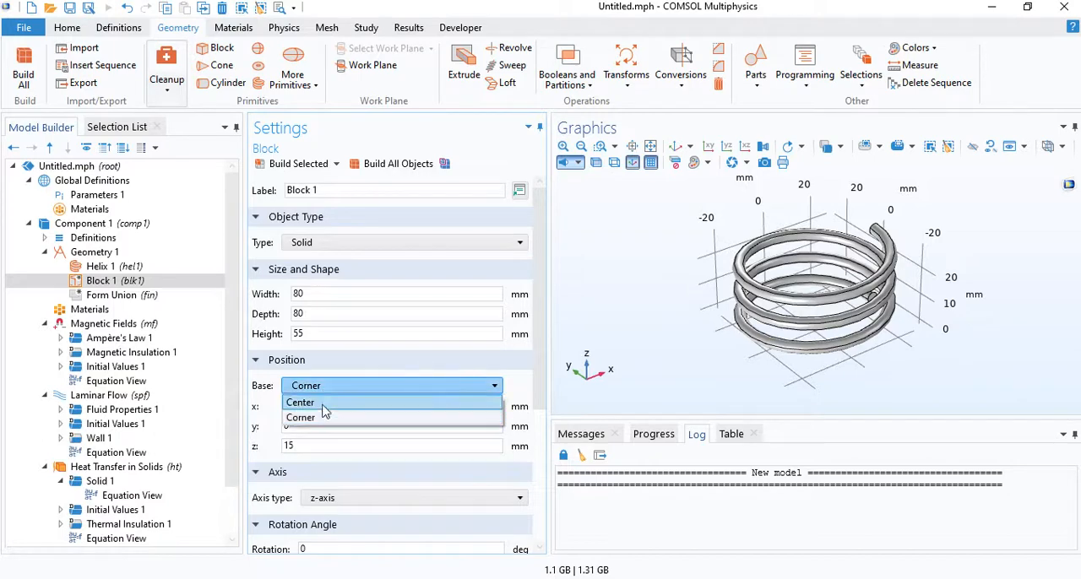
left_click(323, 406)
left_click(395, 164)
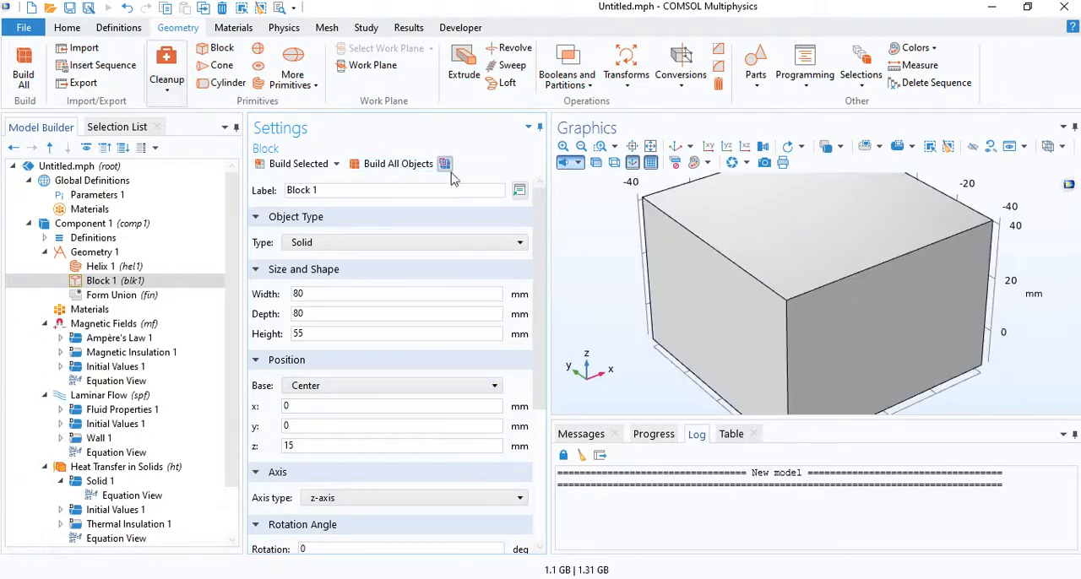
- Switch the geometry display to wireframe rendering and inspect the helix's lower end inside the block
left_click(613, 166)
left_click_drag(681, 319, 639, 308)
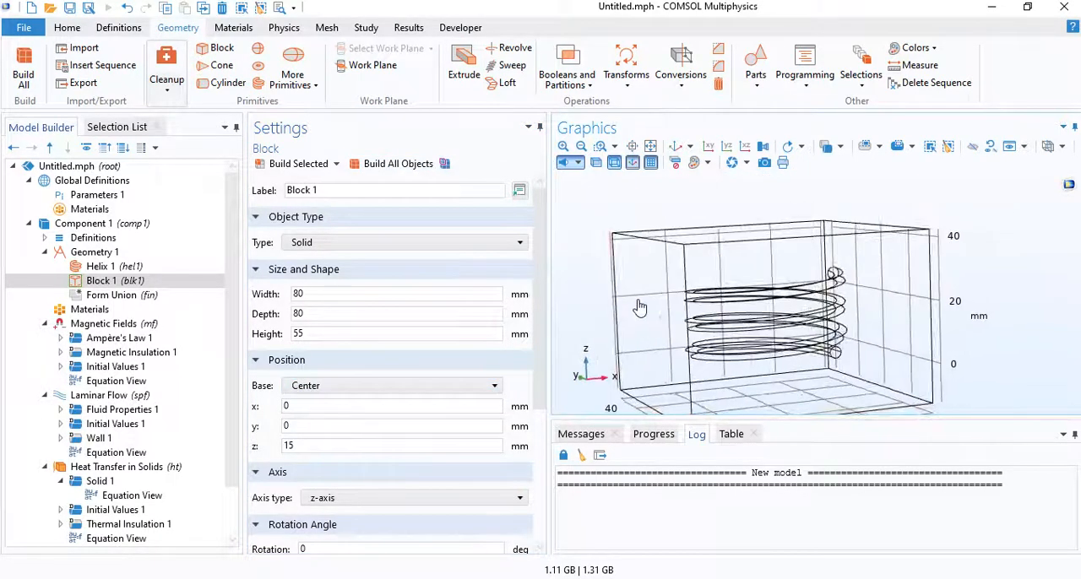
right_click_drag(759, 347, 762, 309)
scroll(829, 318, "up", 4)
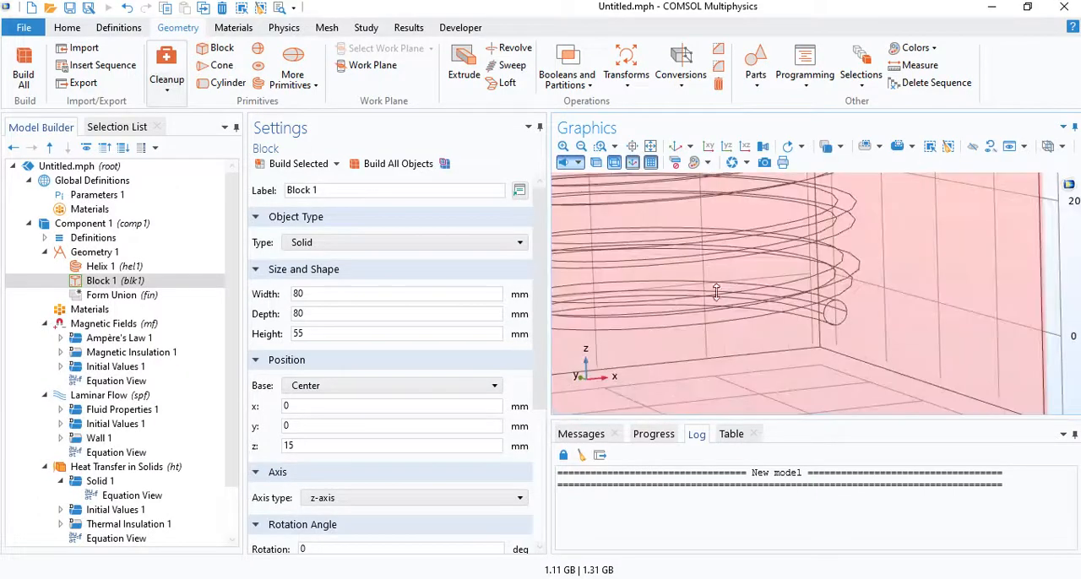
left_click_drag(750, 284, 664, 318)
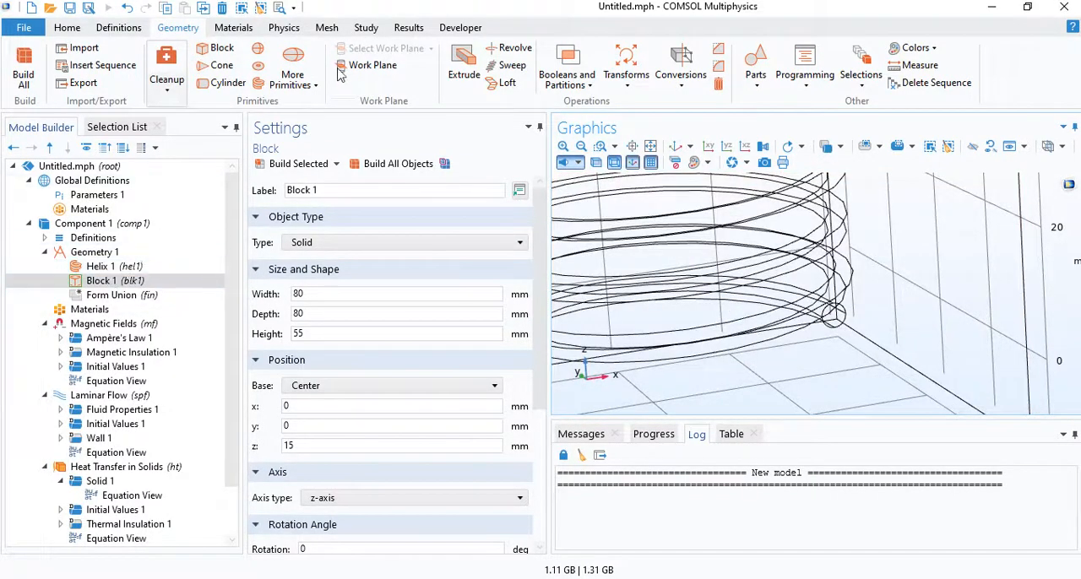
- Add a work plane of type Face parallel, based on the circular end face at the helix's lower end
left_click(373, 66)
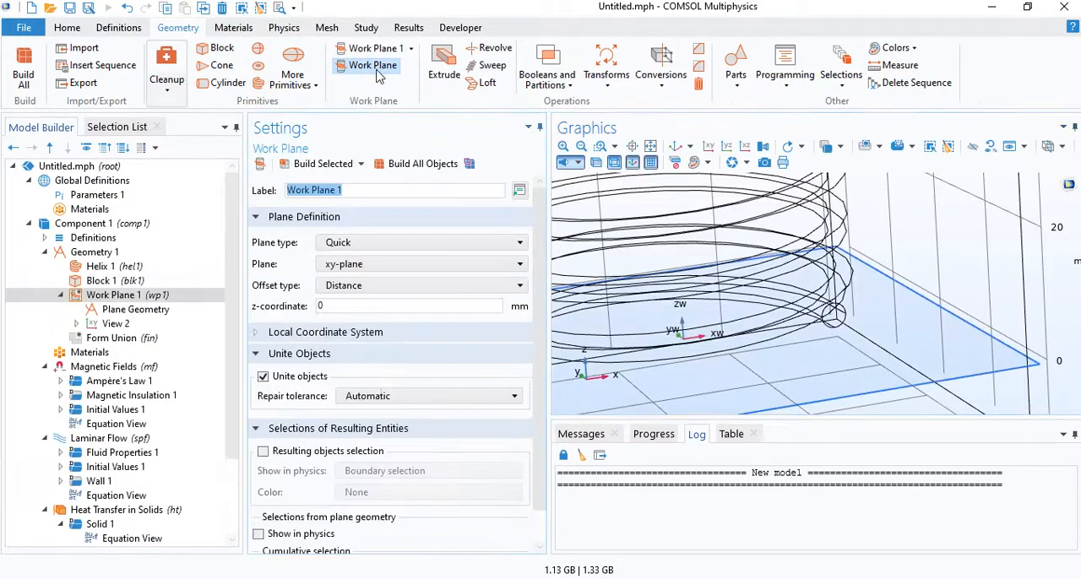
left_click(355, 244)
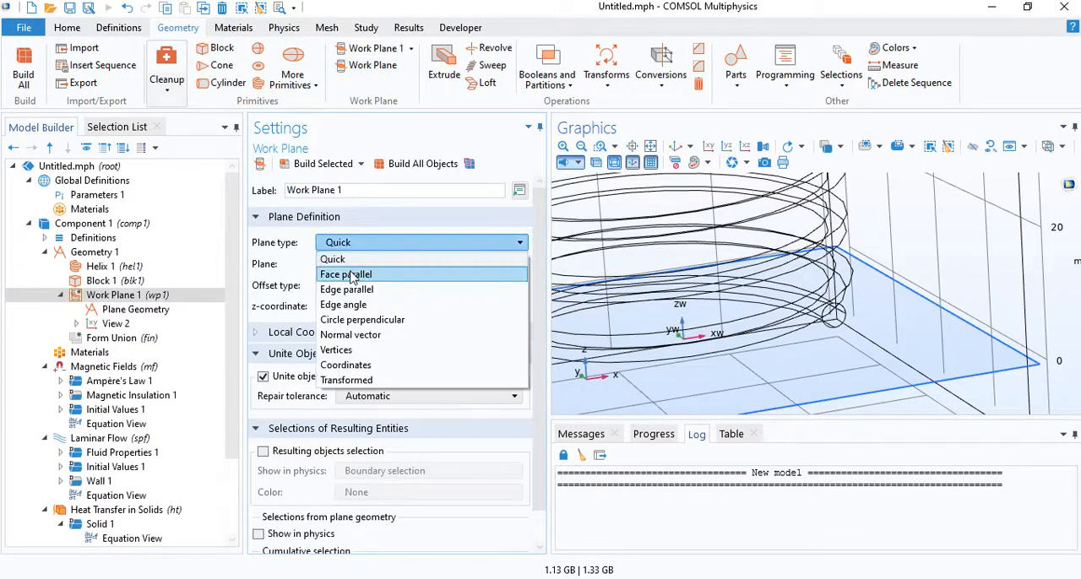
left_click(346, 274)
scroll(697, 248, "up", 3)
left_click_drag(697, 248, 729, 262)
scroll(776, 291, "down", 1)
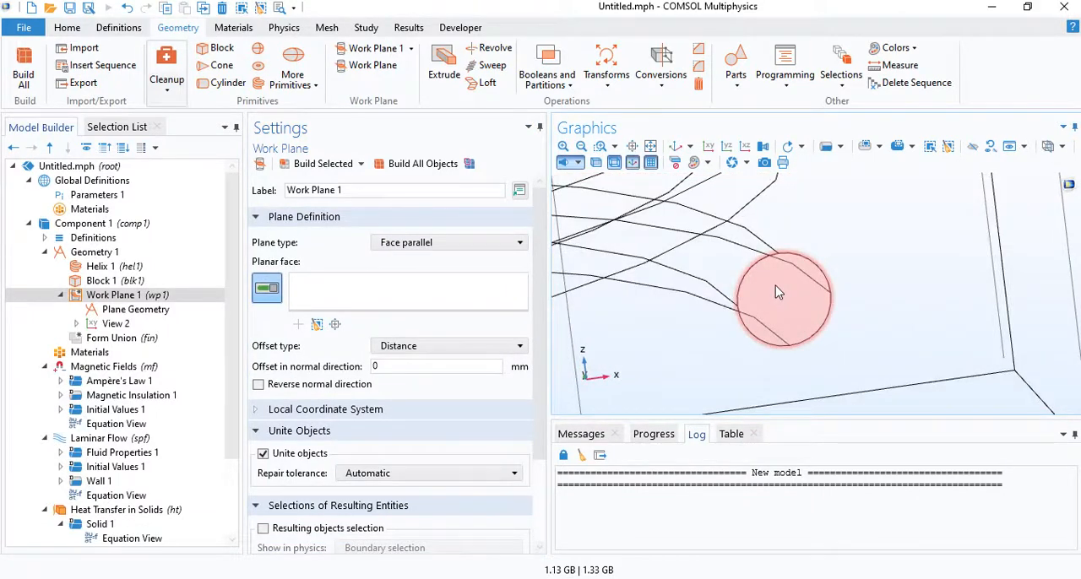
left_click(776, 287)
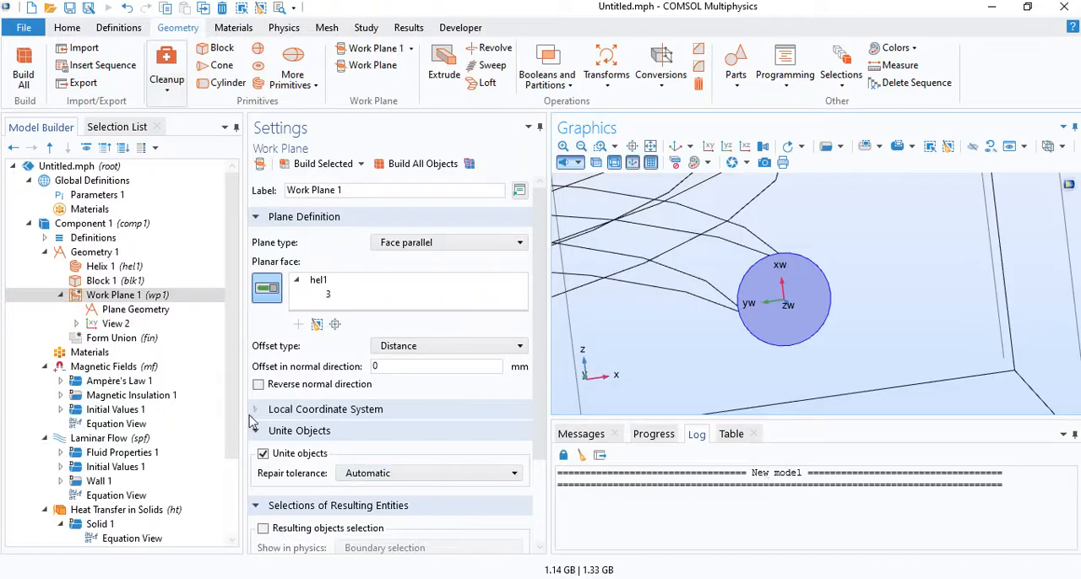
- In the work plane's geometry, add and build a solid circle with radius 2-0.3 mm centred at the origin
left_click(136, 309)
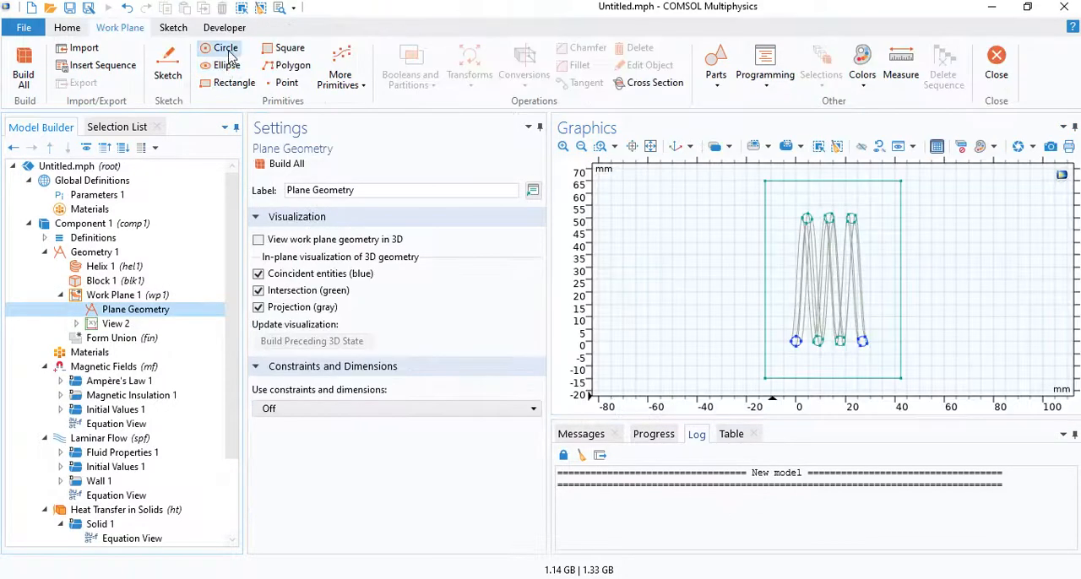
left_click(222, 48)
left_click_drag(350, 294, 272, 291)
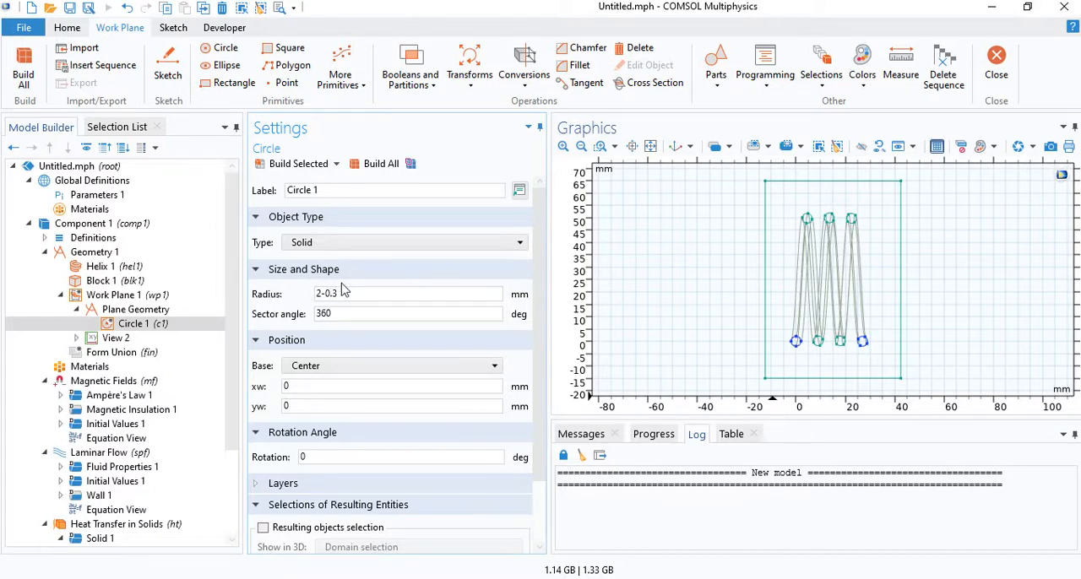
left_click(378, 164)
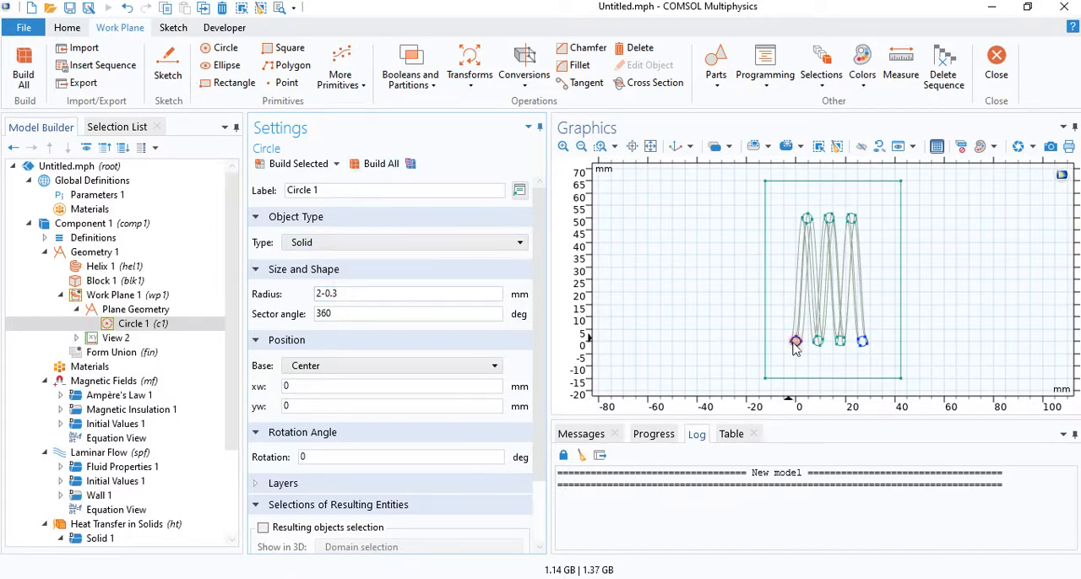
scroll(796, 346, "up", 5)
scroll(955, 249, "down", 3)
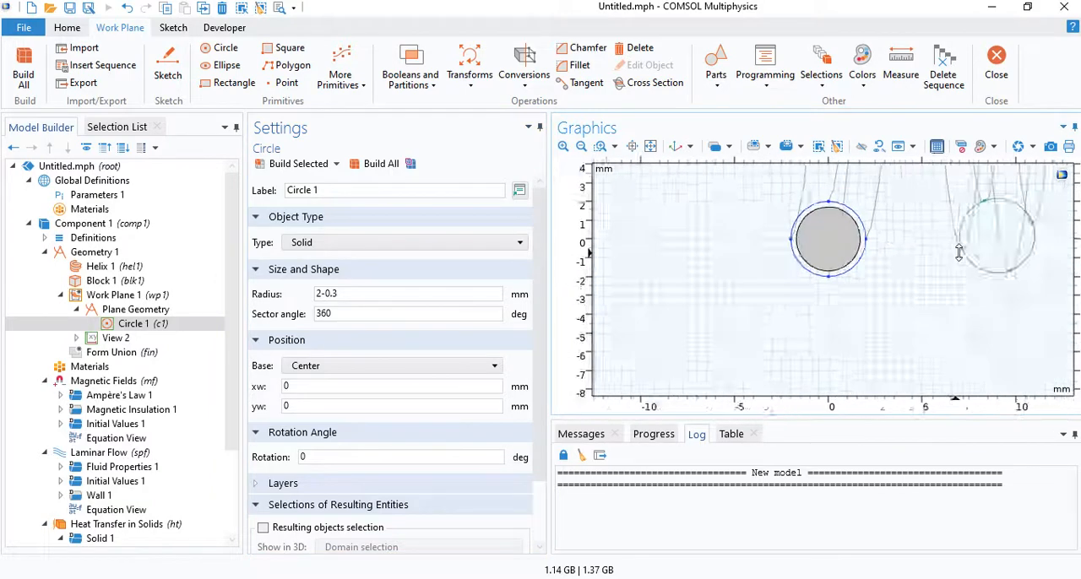
scroll(959, 252, "down", 3)
left_click(652, 148)
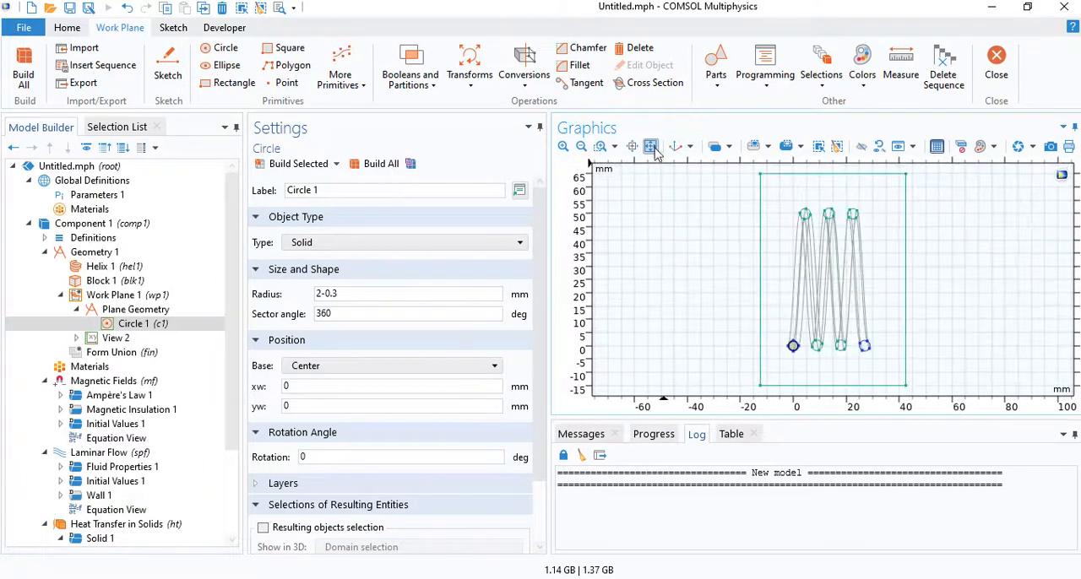
- Build the work plane in the 3D geometry and inspect its circle inside the helix's lower end
left_click(139, 296)
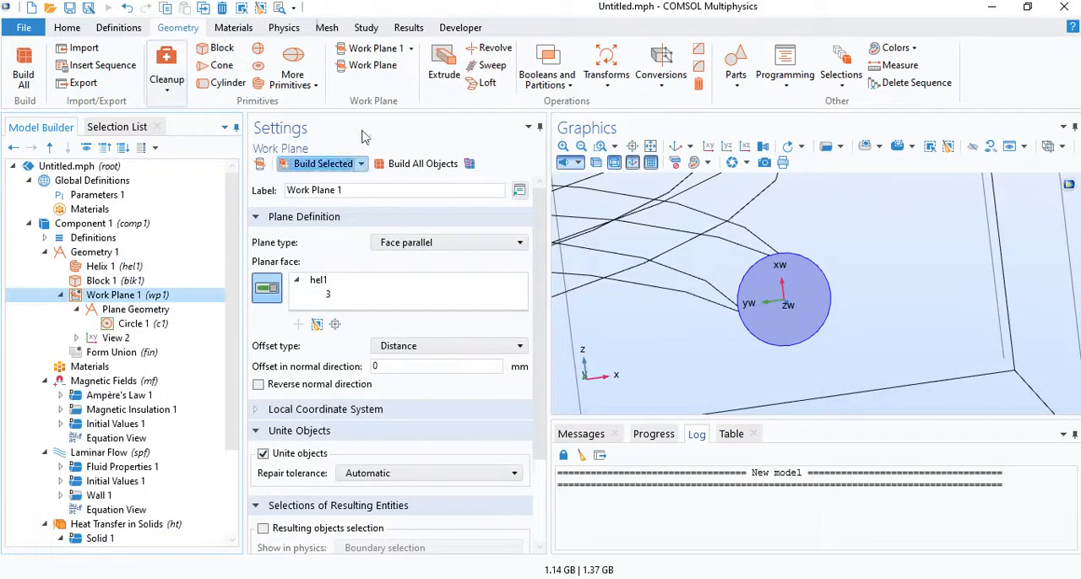
left_click(321, 164)
left_click(652, 147)
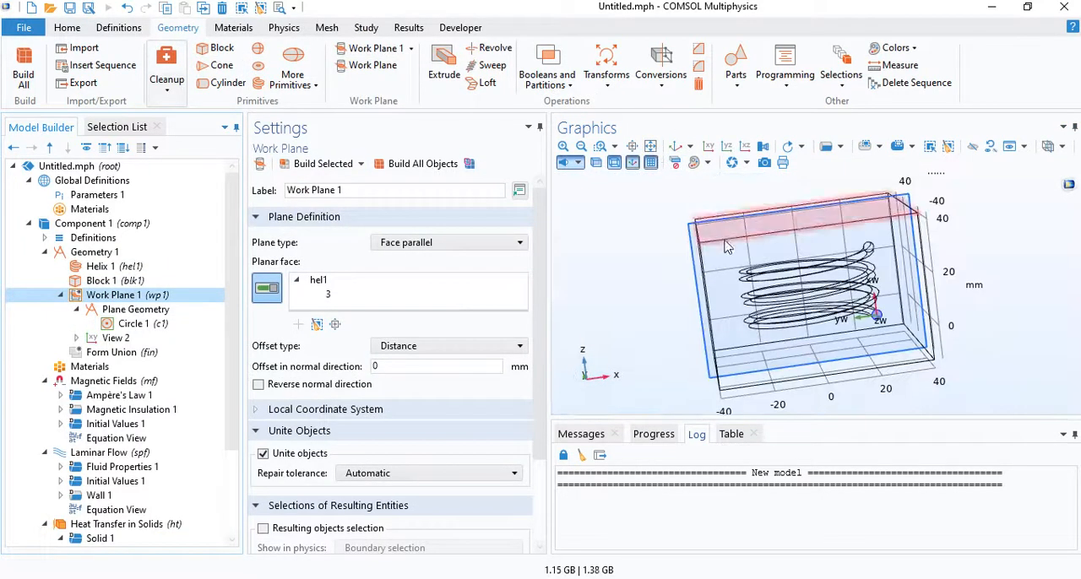
scroll(878, 316, "up", 4)
left_click_drag(736, 276, 784, 272)
scroll(784, 272, "down", 5)
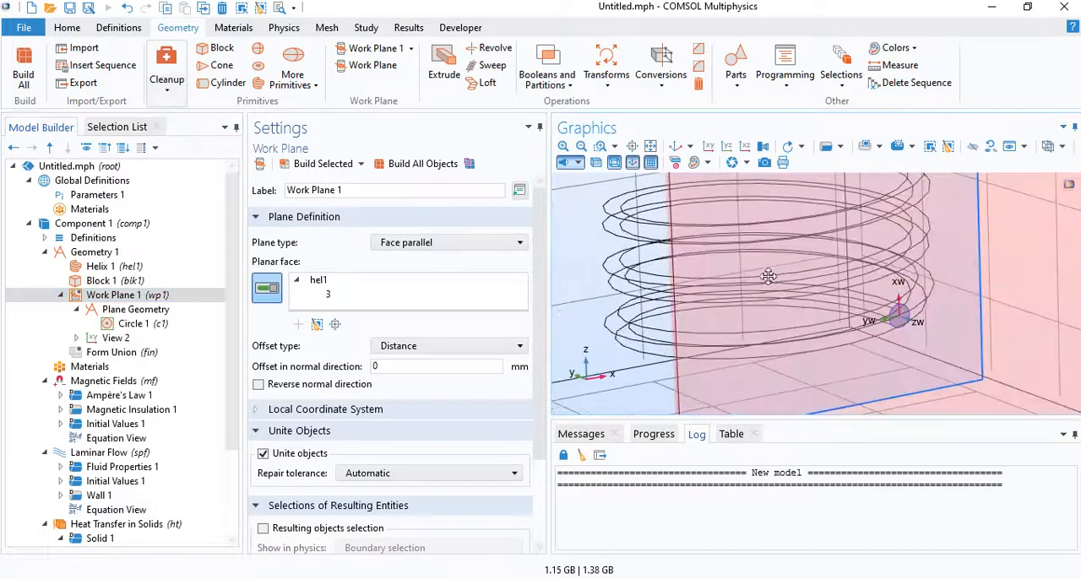
right_click_drag(785, 278, 779, 283)
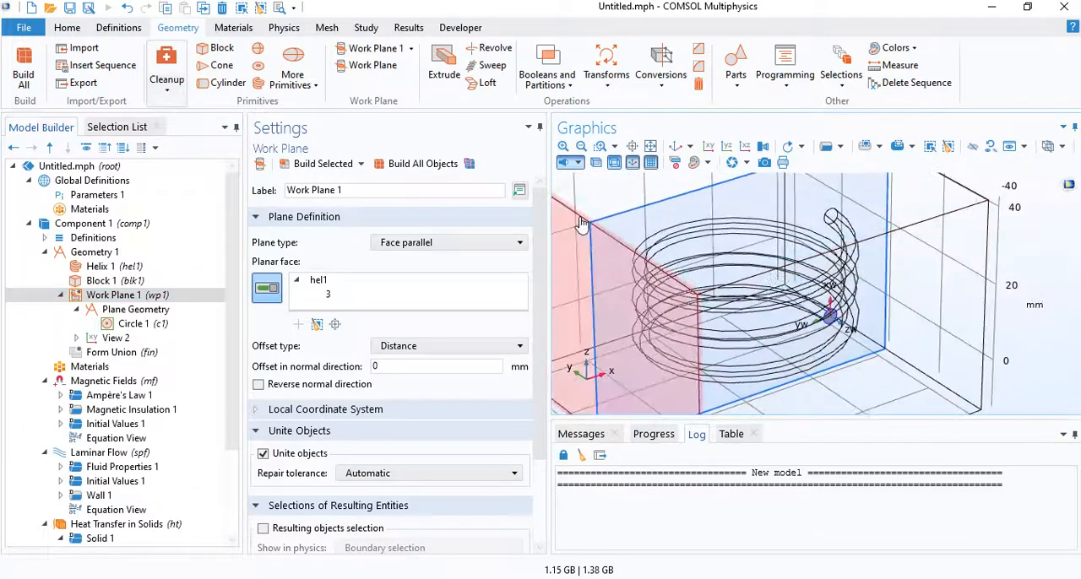
- Add a Sweep that uses the work plane's circular face as its cross section
left_click(493, 66)
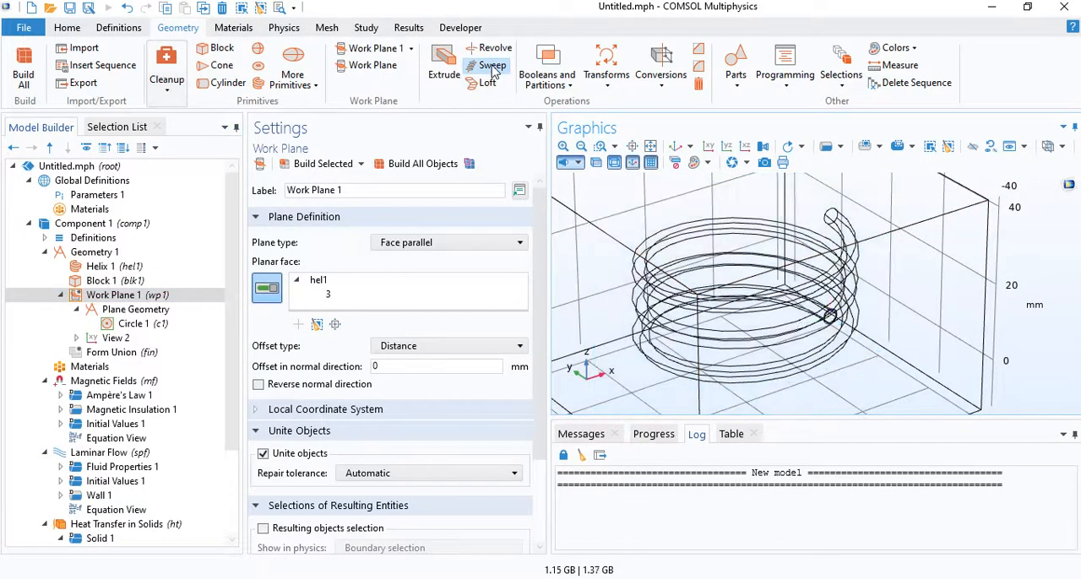
scroll(805, 342, "up", 6)
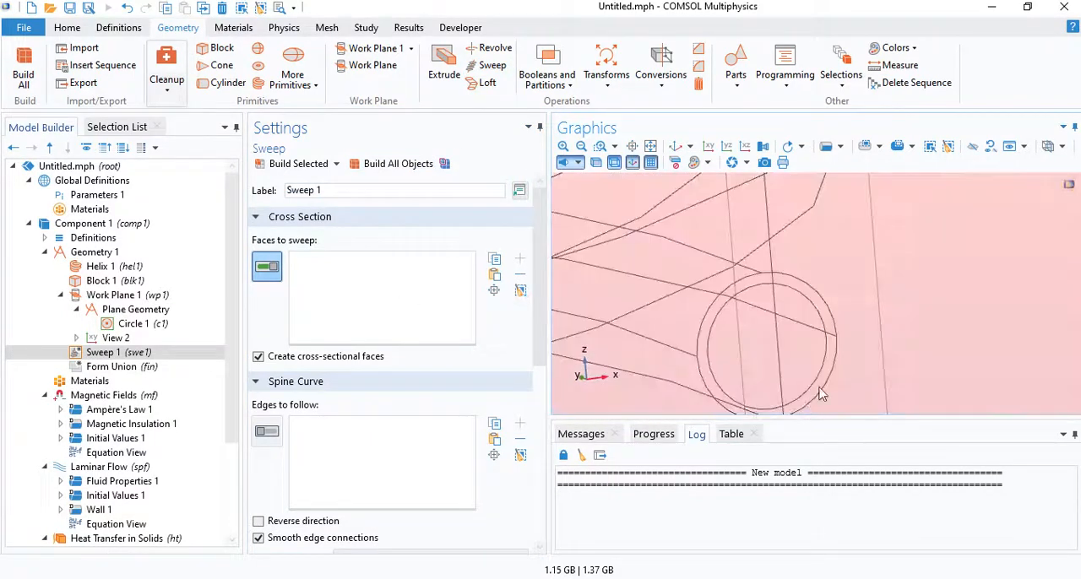
left_click(775, 332)
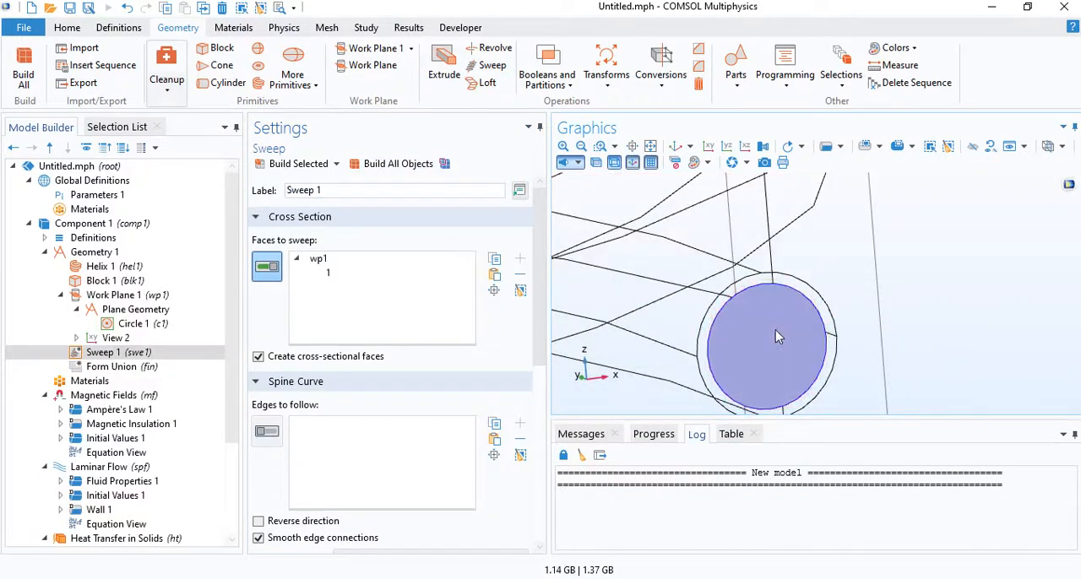
scroll(776, 330, "down", 5)
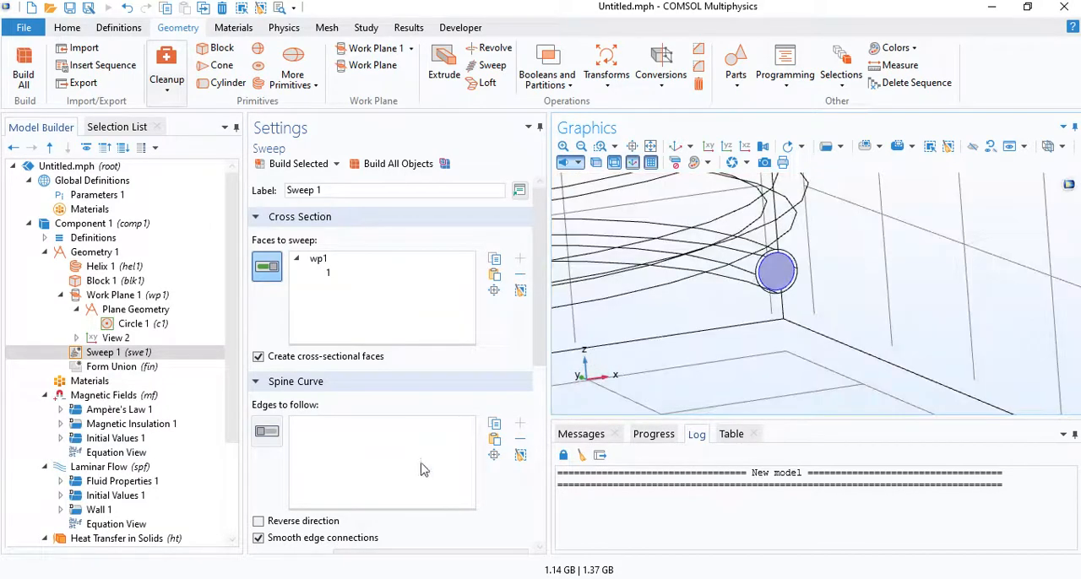
- Set helix edge 1 as the sweep's spine curve, build the sweep and inspect the resulting inner coil
left_click(271, 435)
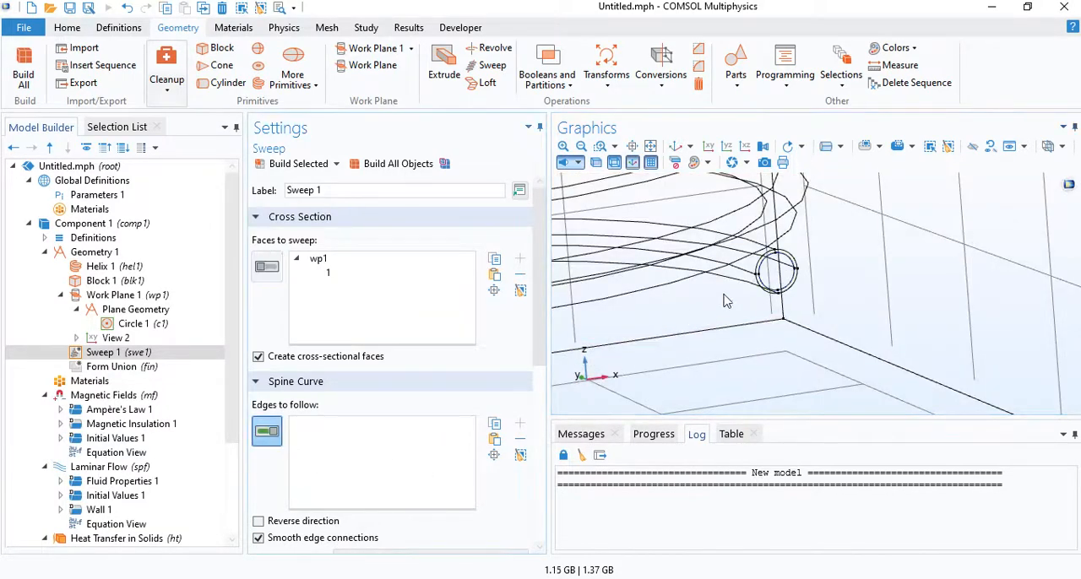
right_click_drag(733, 286, 765, 297)
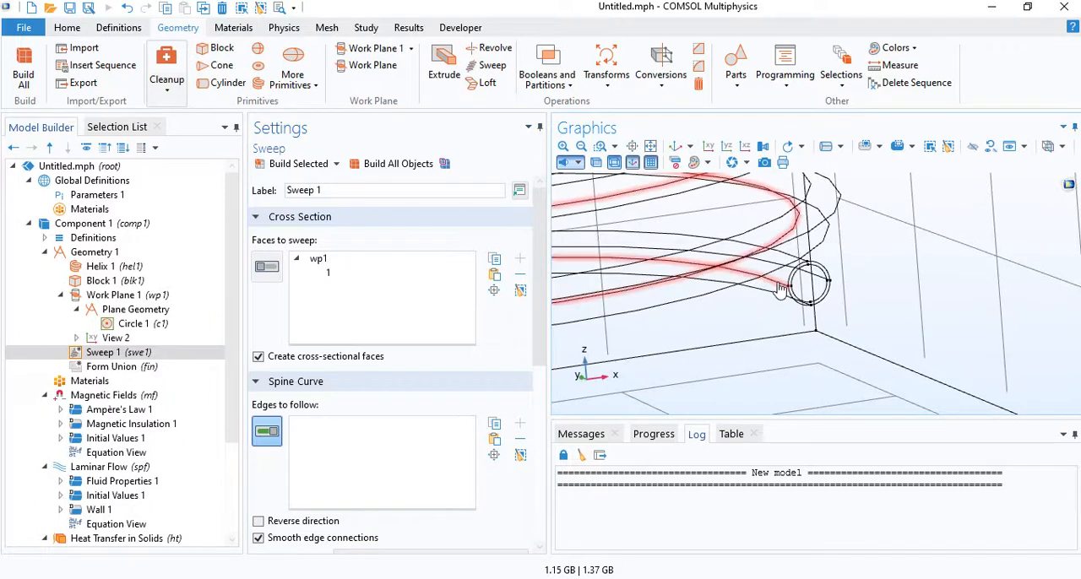
left_click(781, 288)
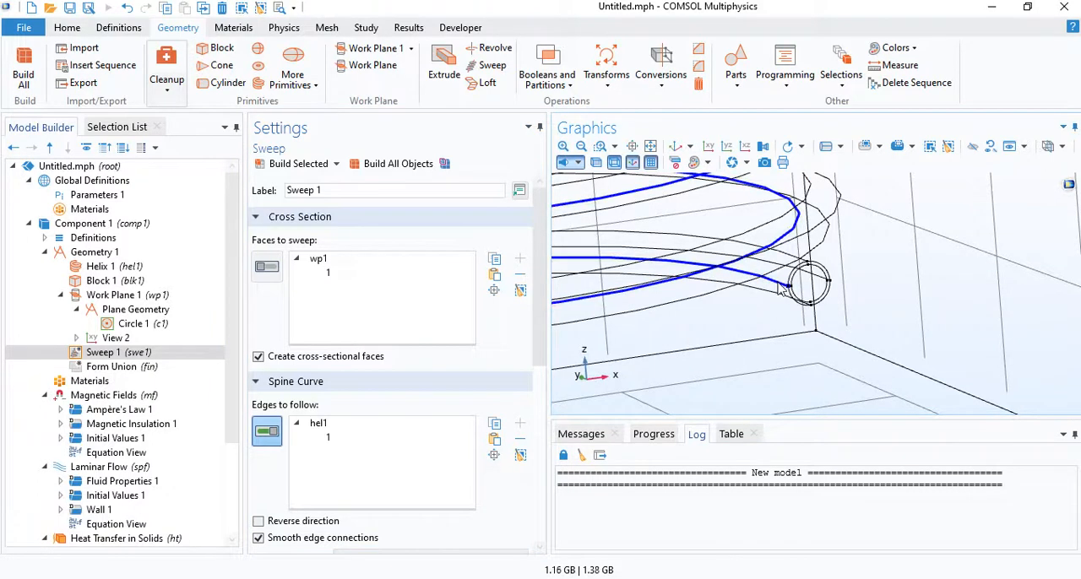
left_click(302, 165)
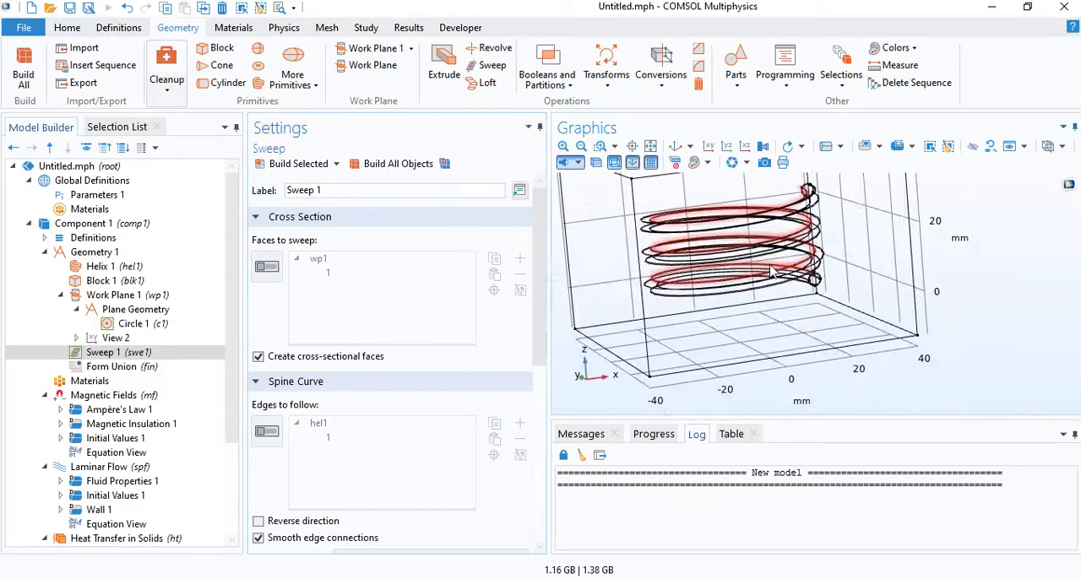
left_click_drag(743, 306, 794, 293)
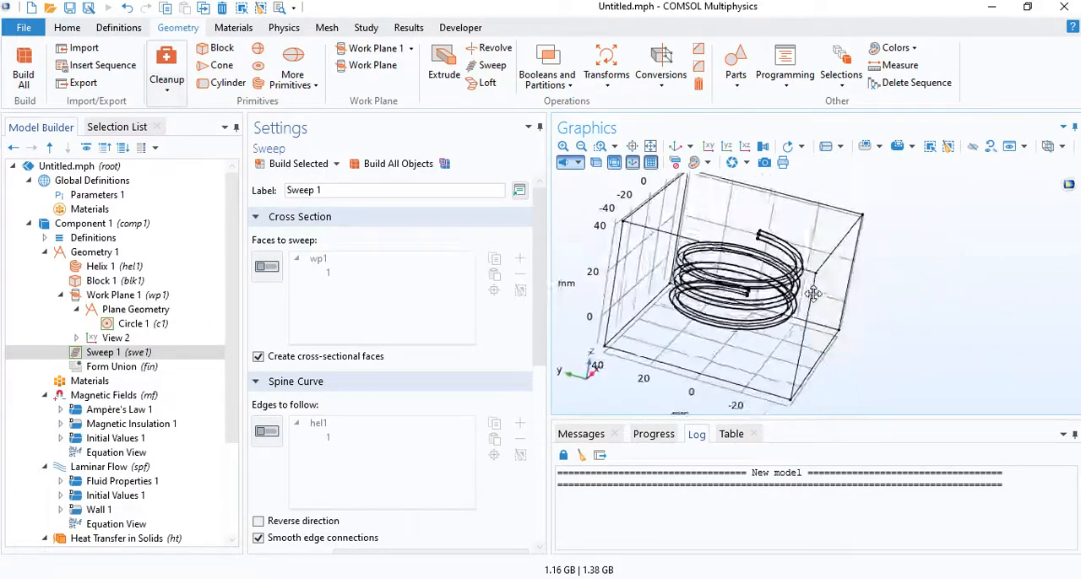
left_click_drag(807, 281, 677, 208)
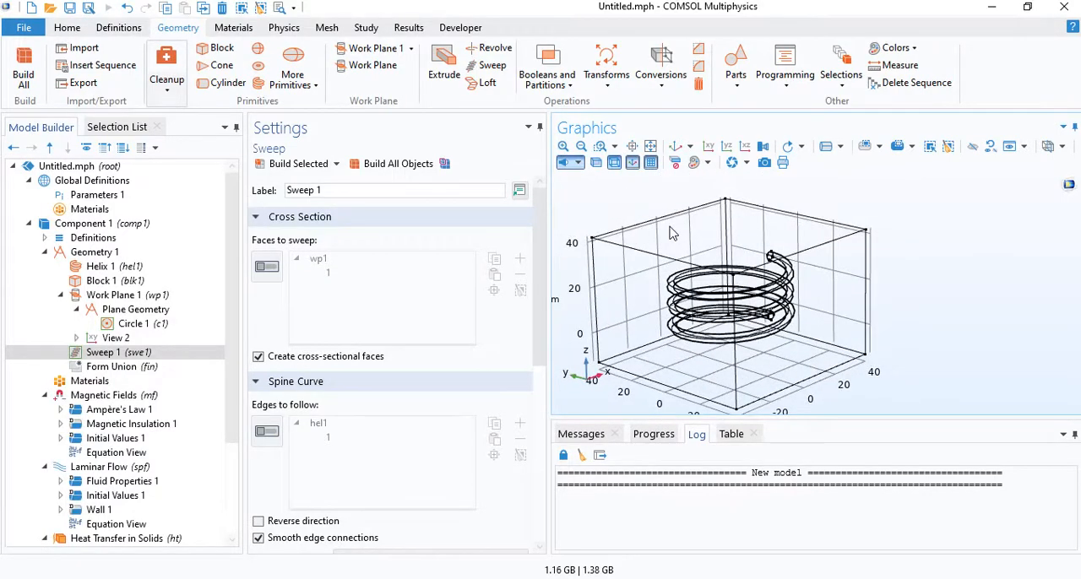
left_click_drag(698, 264, 726, 280)
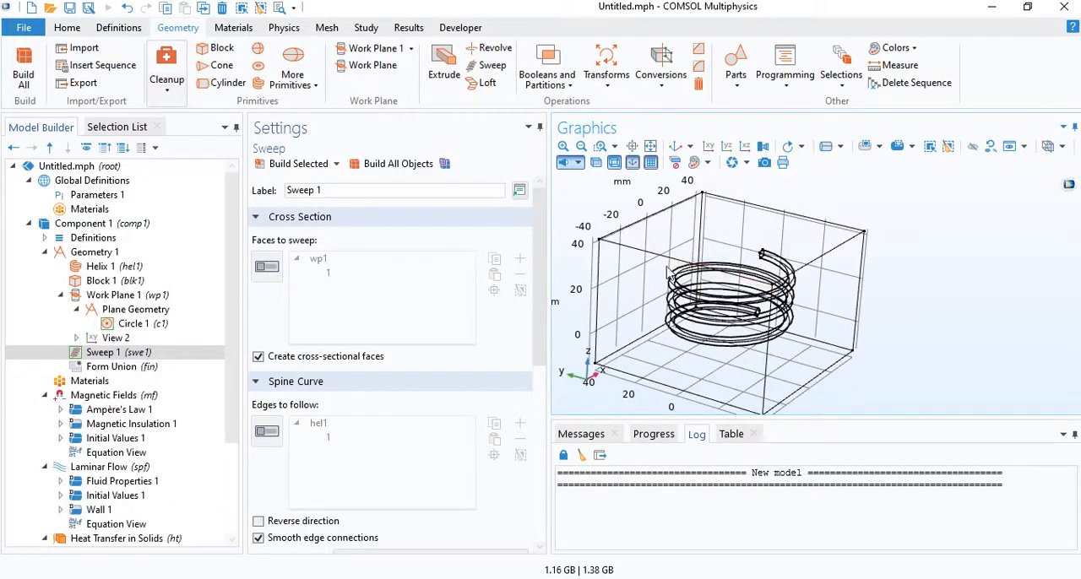
- Add an Extrude from faces, with the sweep's and the helix's lower end faces as input faces
left_click(444, 63)
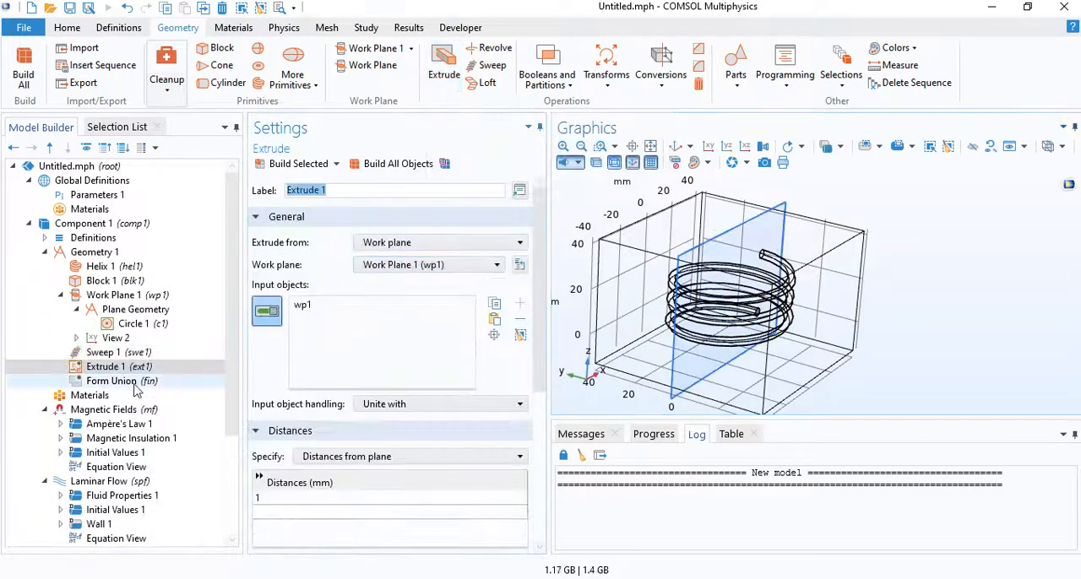
left_click(397, 242)
left_click(456, 273)
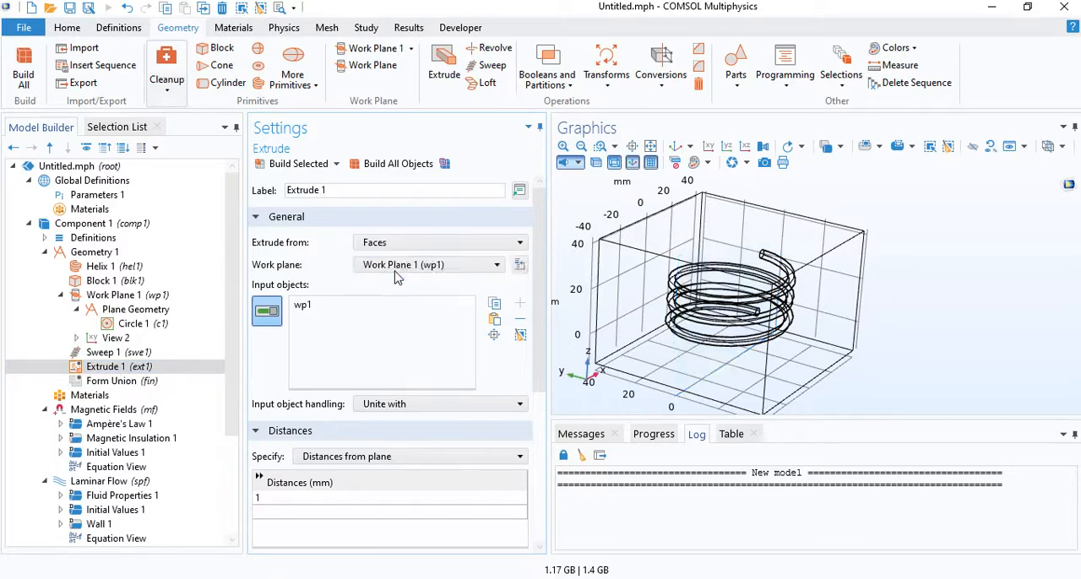
left_click_drag(667, 336, 650, 304)
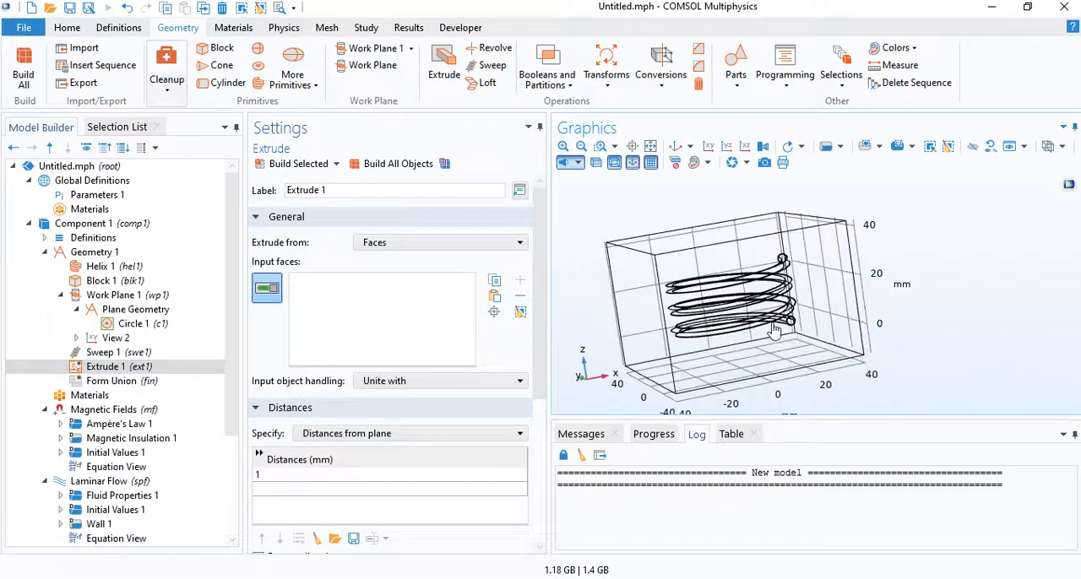
scroll(798, 321, "up", 6)
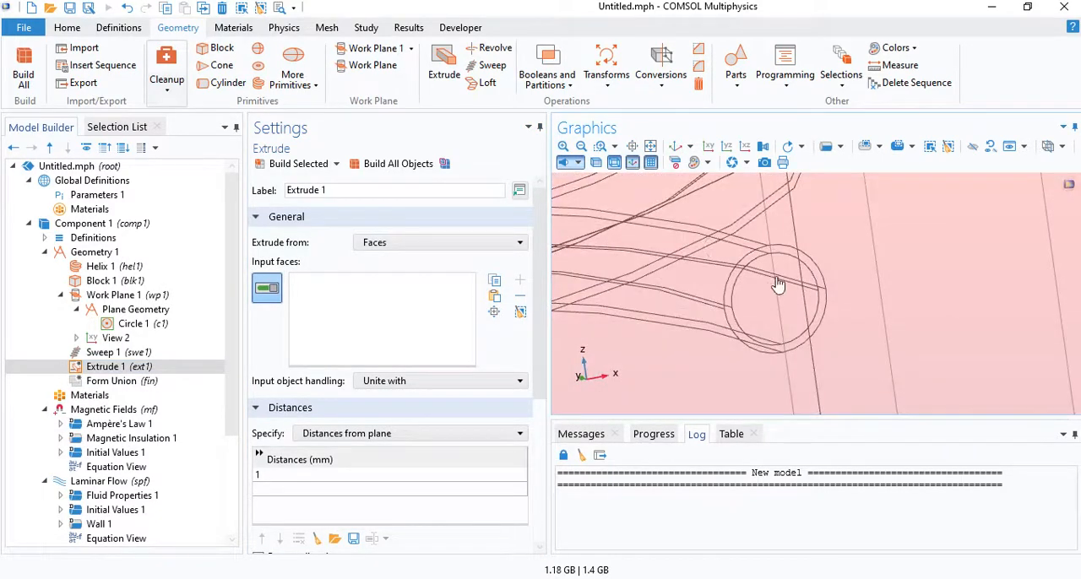
left_click(778, 285)
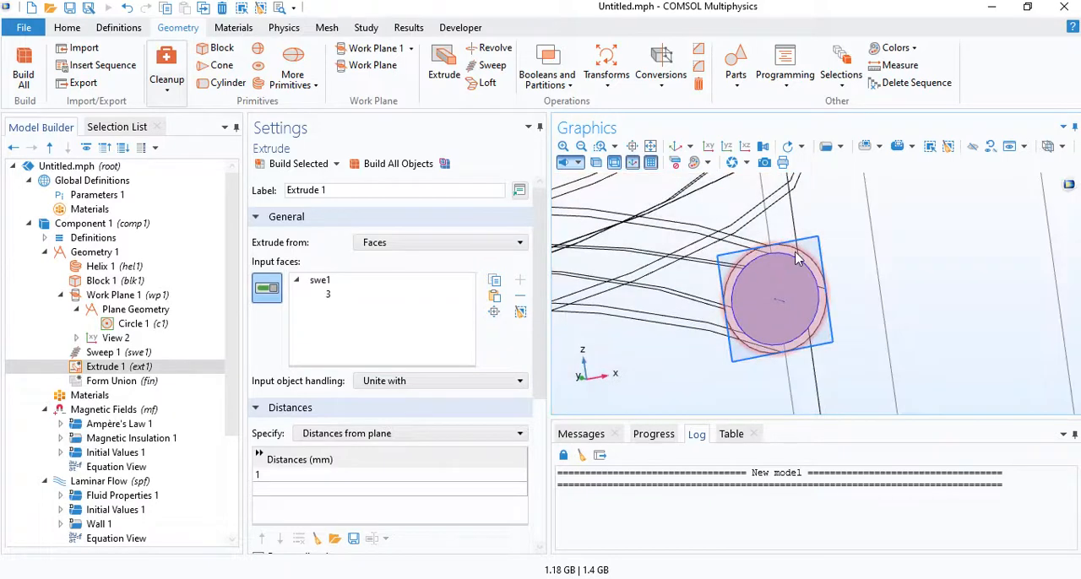
left_click(797, 261)
- Set the extrusion to Vertices to extrude to, pick the block's upper corner vertex 6 on the side the coil end faces, and build it
left_click(380, 434)
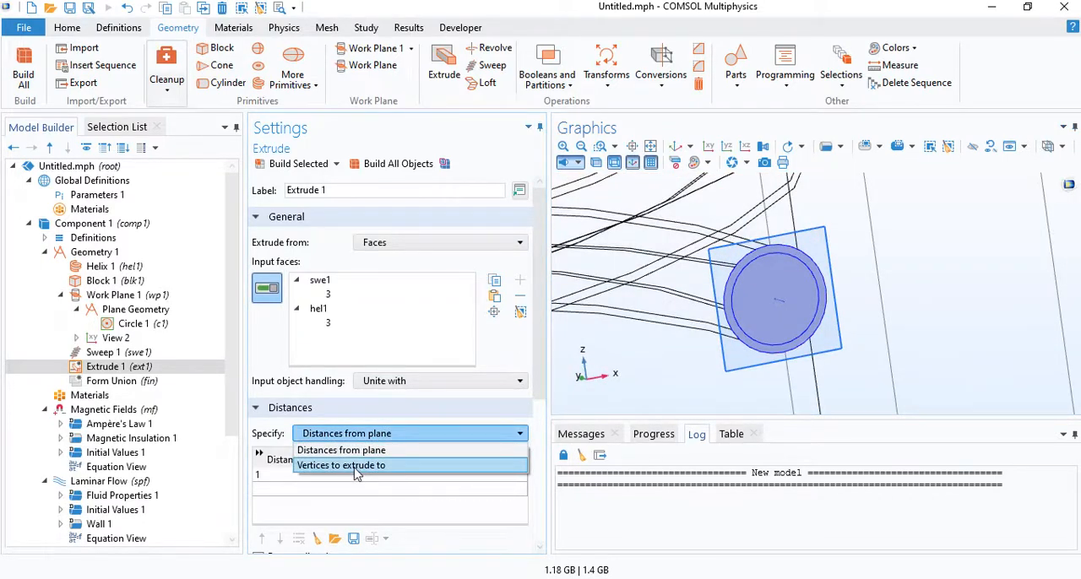
left_click(355, 465)
scroll(735, 364, "down", 5)
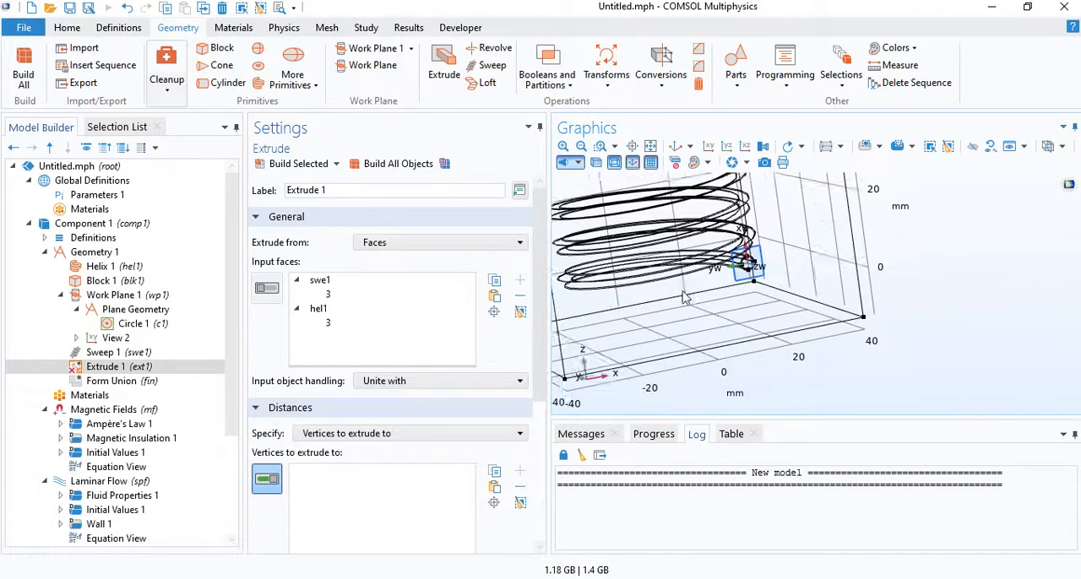
scroll(685, 297, "down", 4)
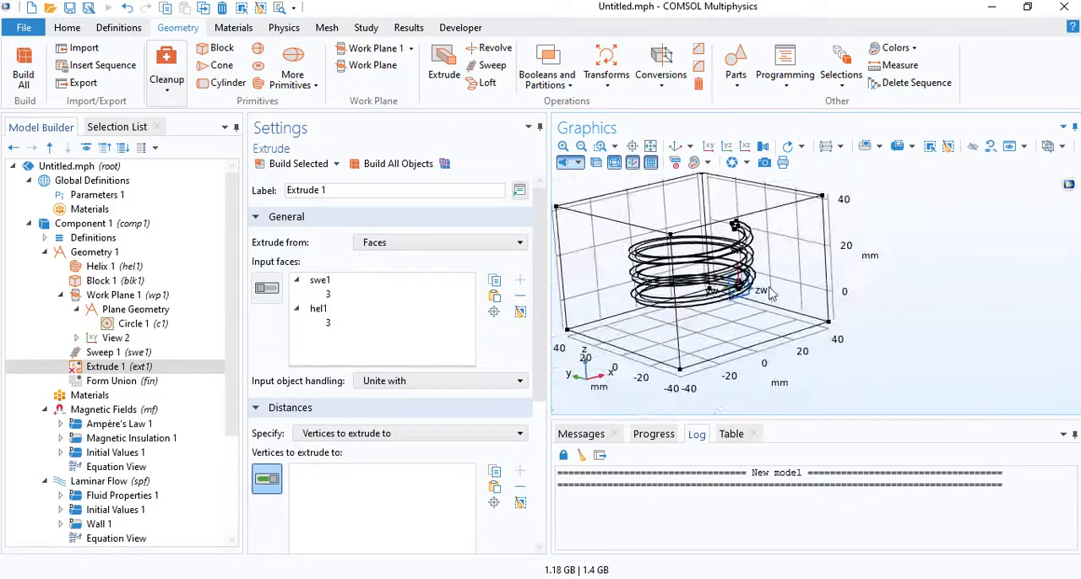
left_click_drag(770, 293, 846, 232)
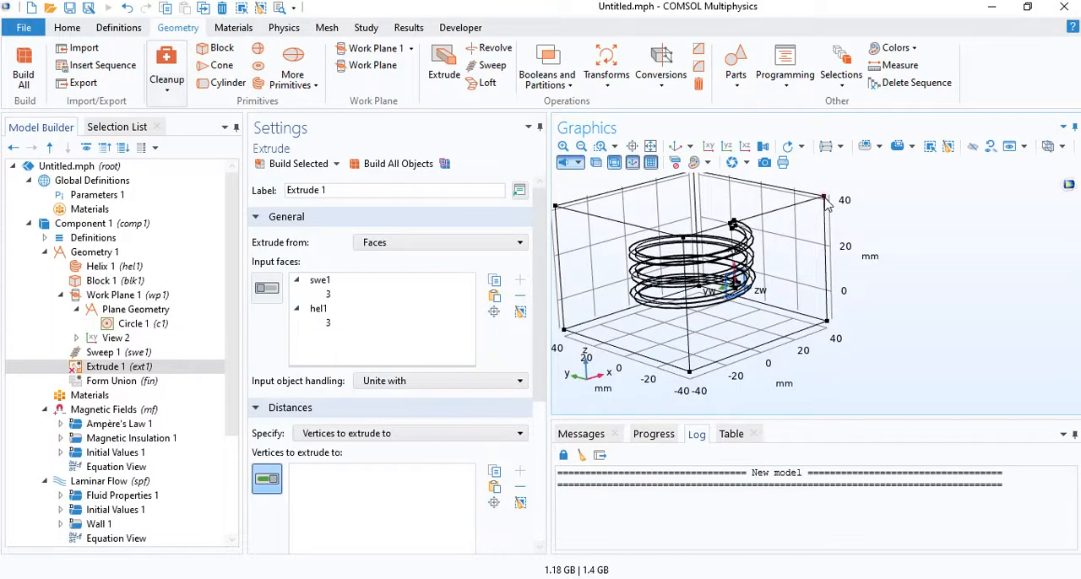
left_click(824, 199)
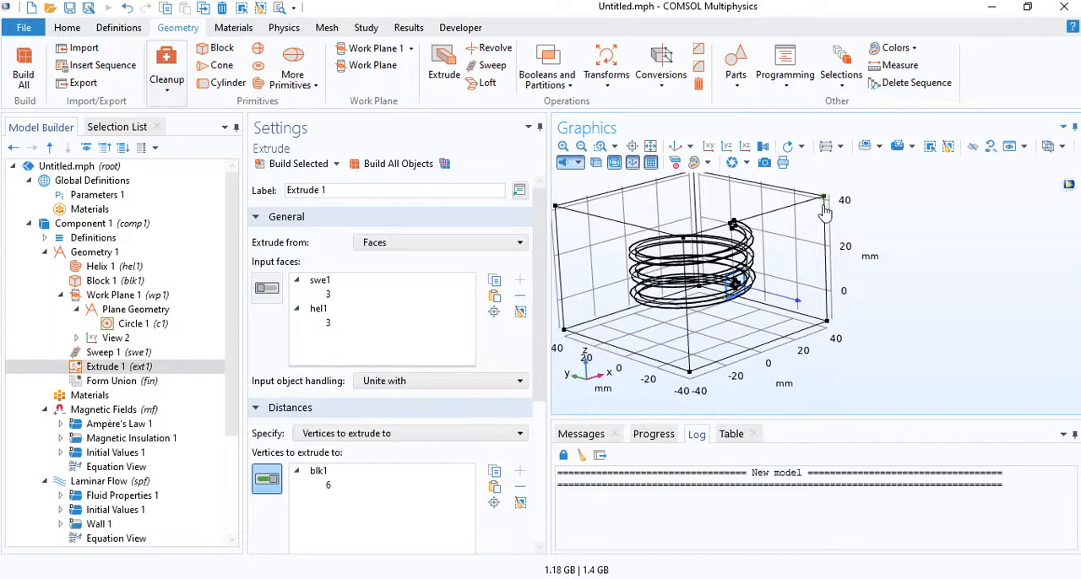
left_click(292, 163)
left_click_drag(804, 334, 720, 304)
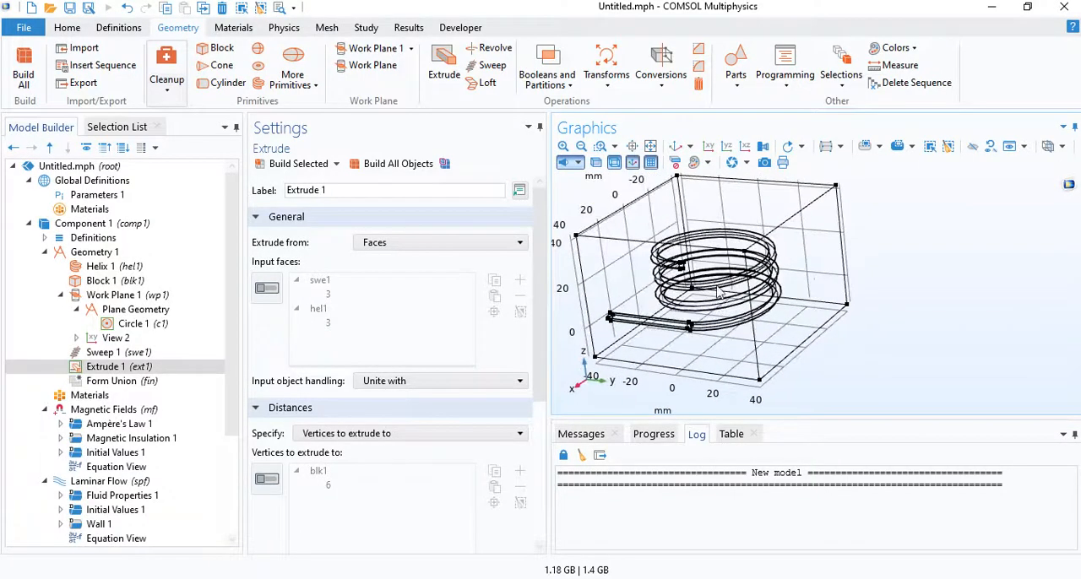
- Add a second Extrude from faces, with the outer and inner tube faces at the coil's upper end as input faces
scroll(707, 272, "up", 5)
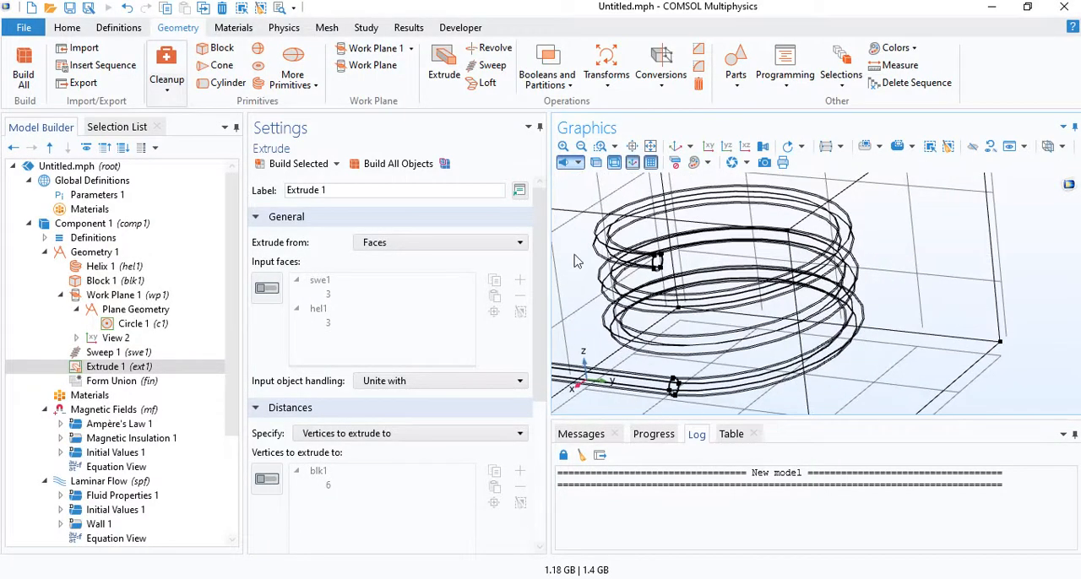
left_click(426, 163)
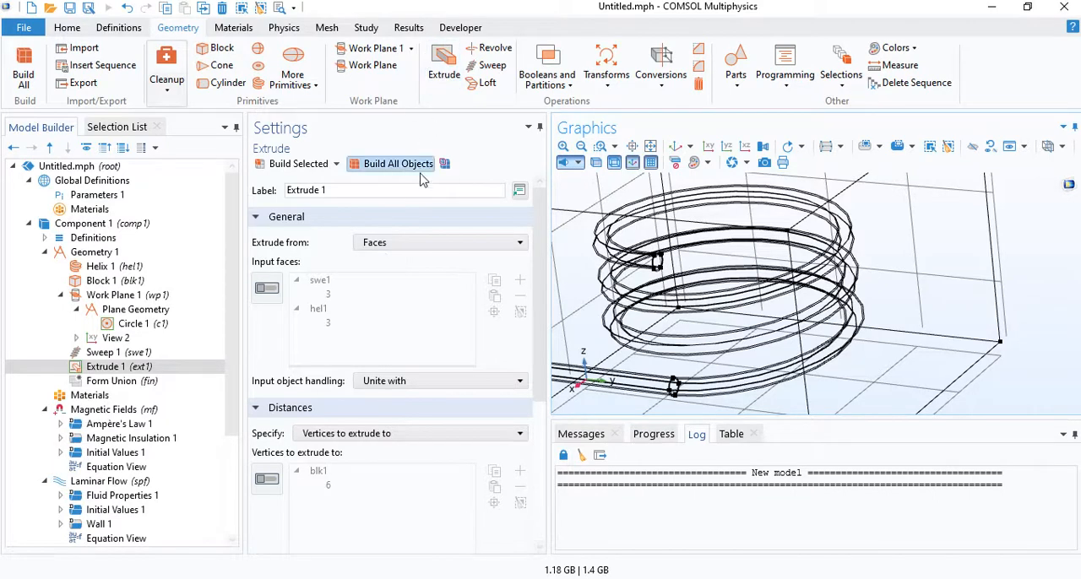
left_click(445, 67)
left_click(393, 242)
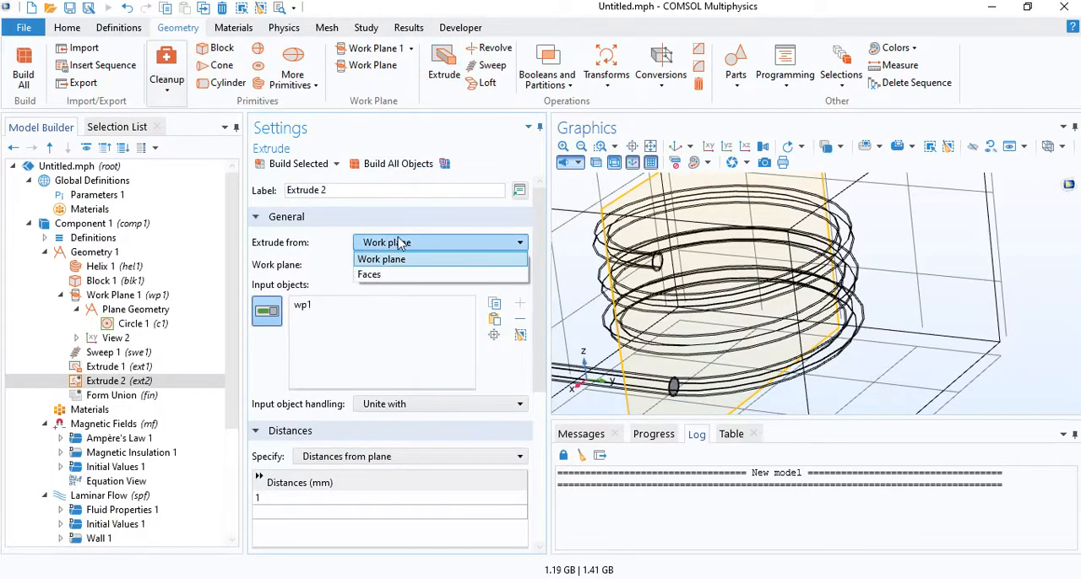
left_click(377, 279)
scroll(712, 245, "up", 6)
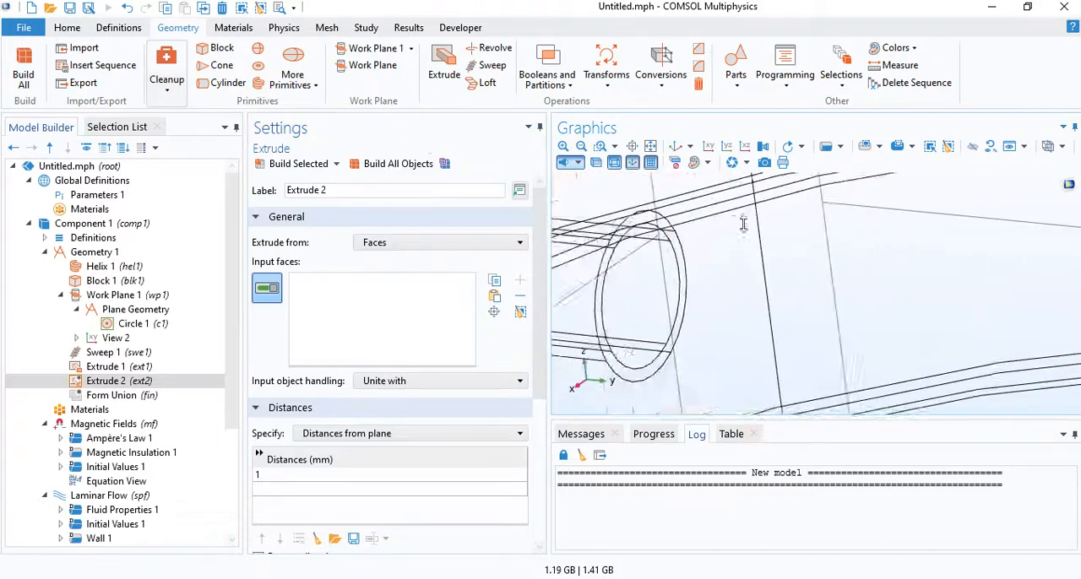
scroll(769, 265, "down", 6)
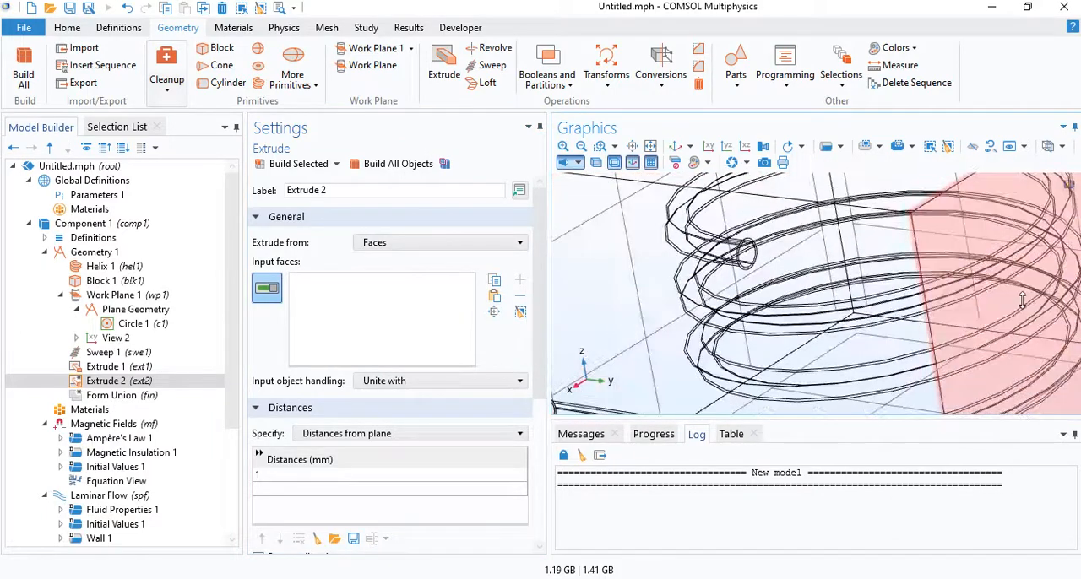
scroll(768, 265, "up", 3)
left_click(748, 240)
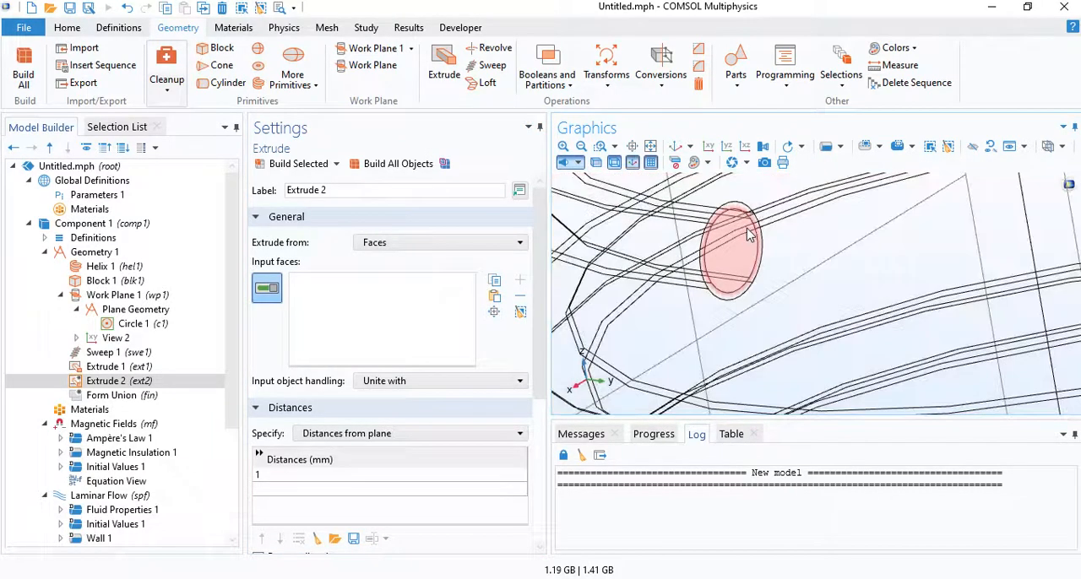
left_click(732, 213)
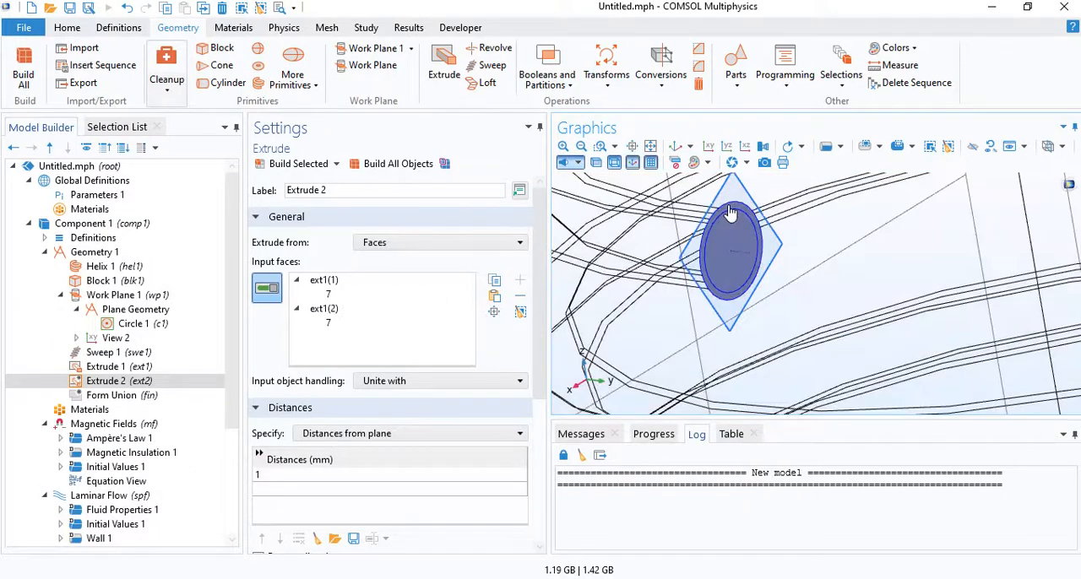
- Set the second extrusion to Vertices to extrude to, pick block vertex 8, build all objects and inspect both coil leads
left_click(343, 433)
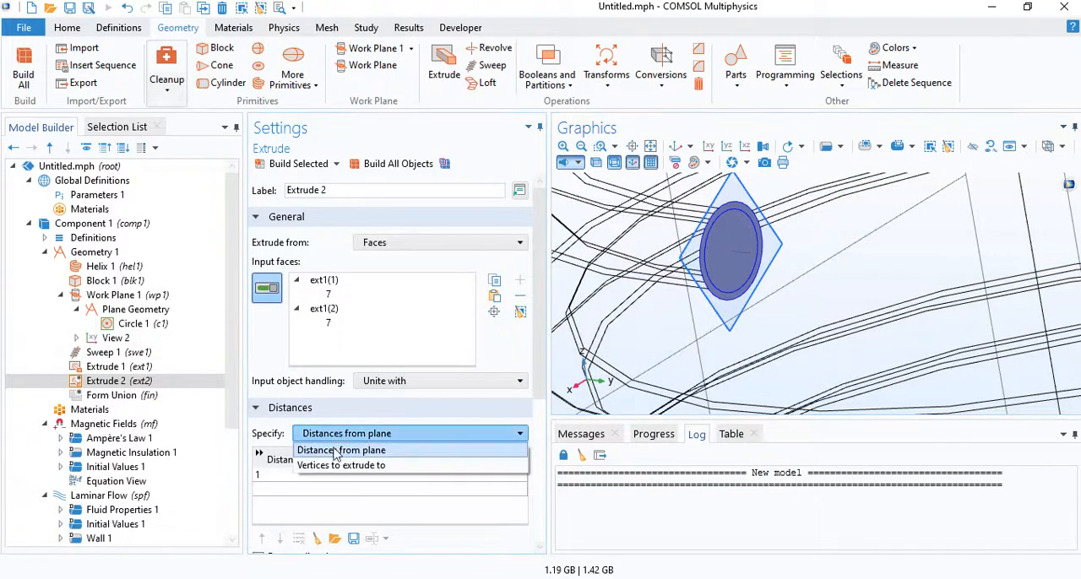
left_click(347, 461)
scroll(909, 327, "down", 5)
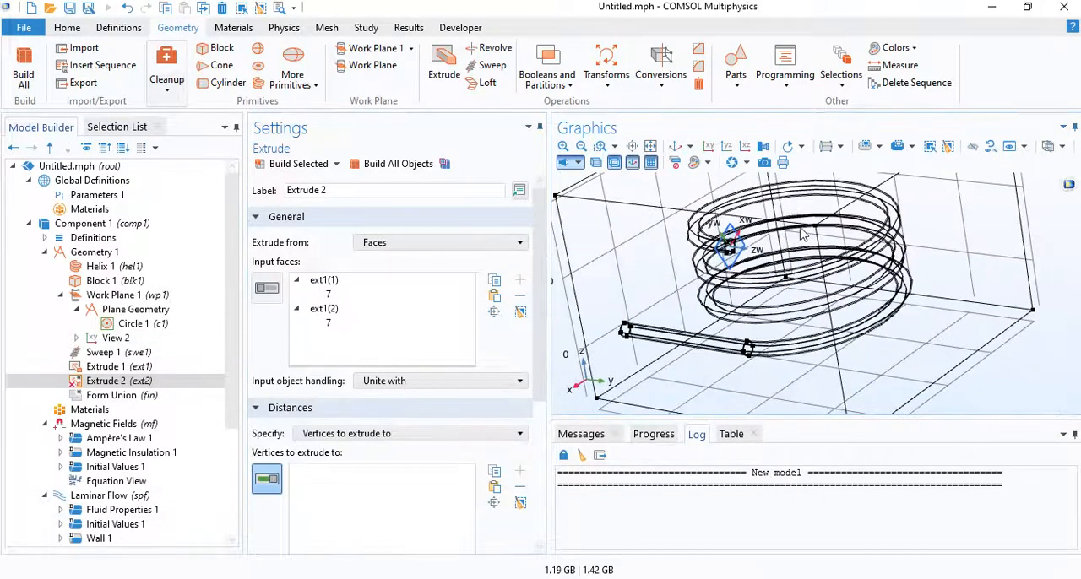
left_click(815, 227)
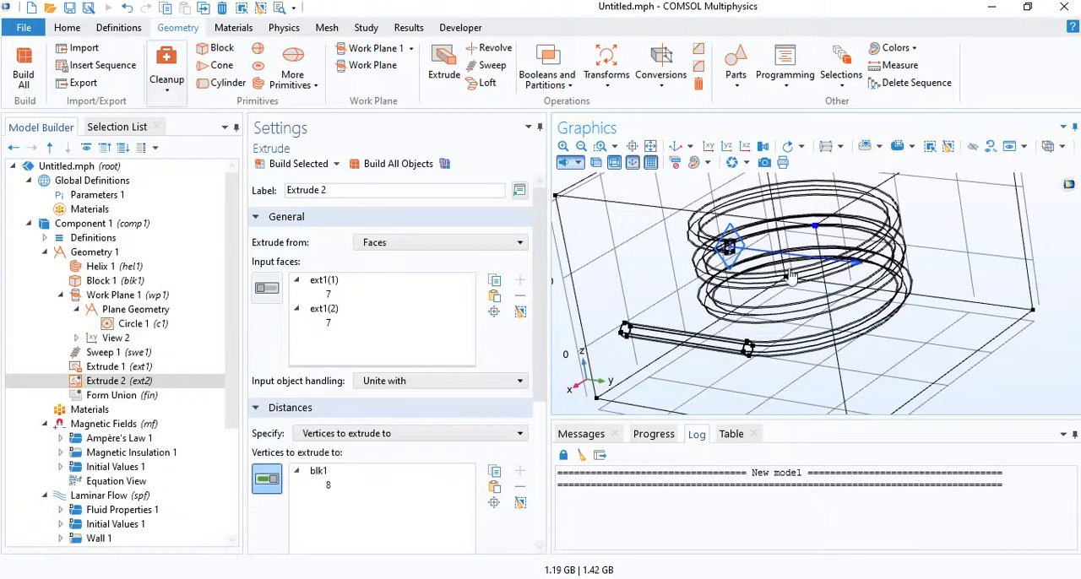
left_click(400, 167)
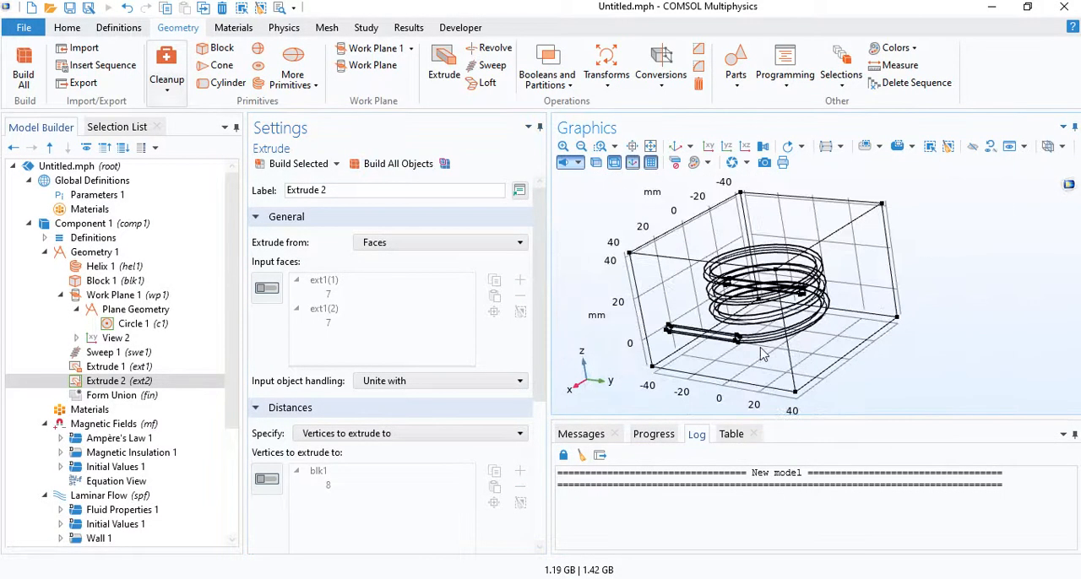
left_click_drag(706, 314, 765, 304)
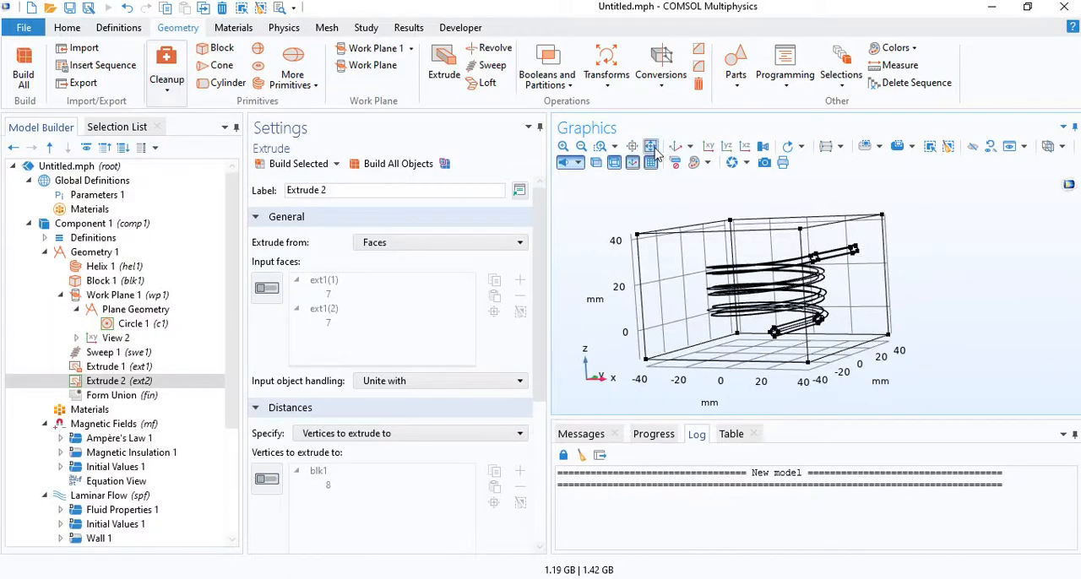
left_click(673, 150)
scroll(828, 321, "up", 3)
right_click_drag(828, 321, 791, 361)
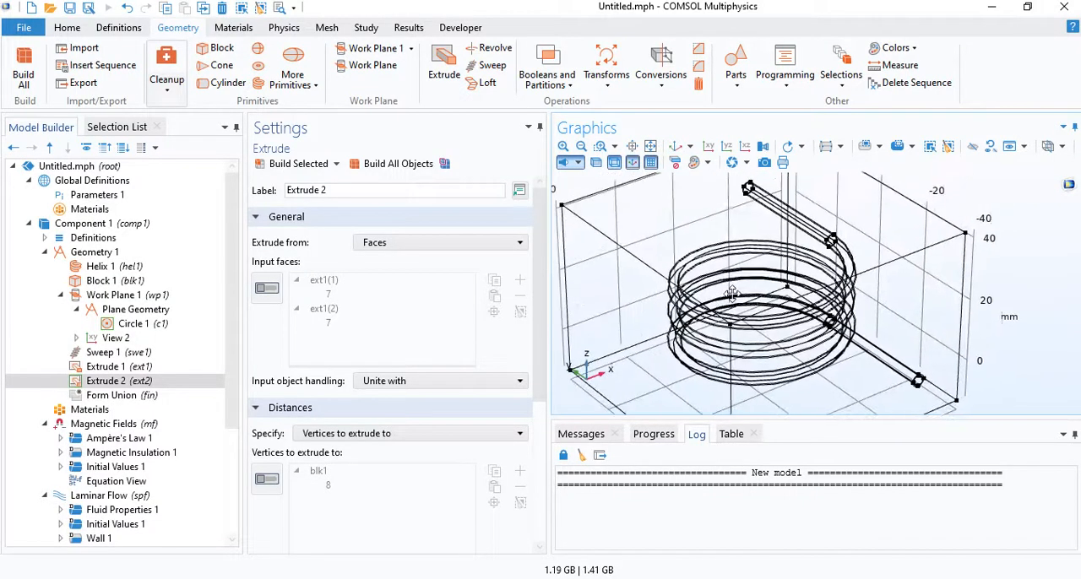
left_click_drag(782, 334, 743, 272)
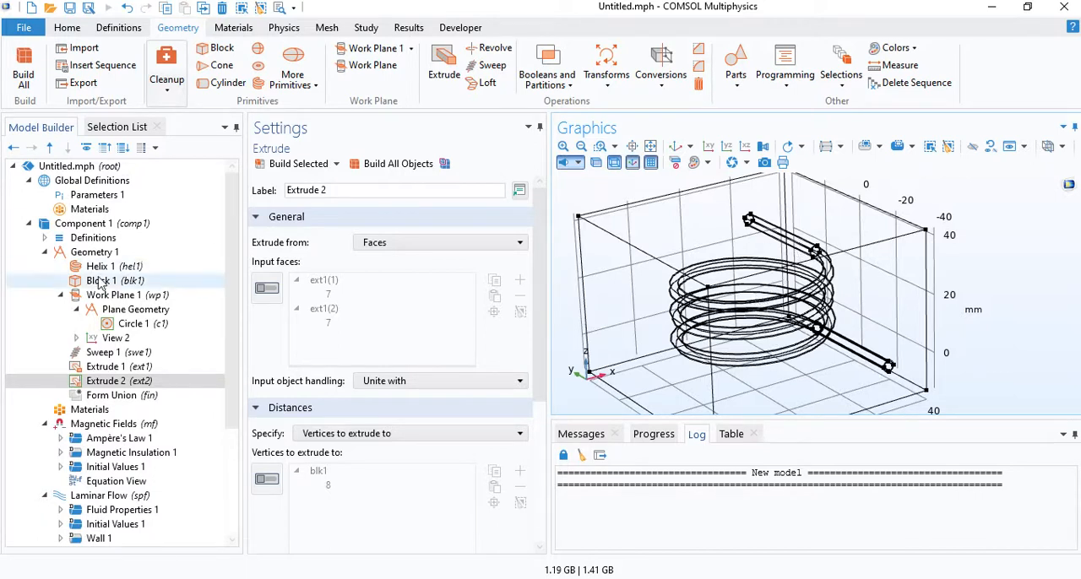
left_click(44, 251)
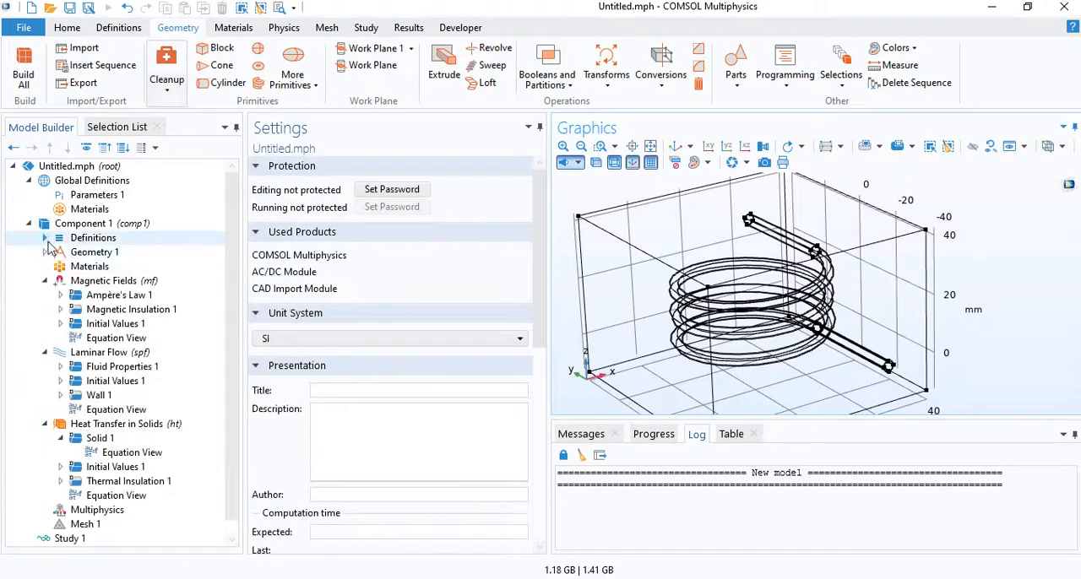
left_click(44, 238)
left_click(85, 239)
right_click(85, 242)
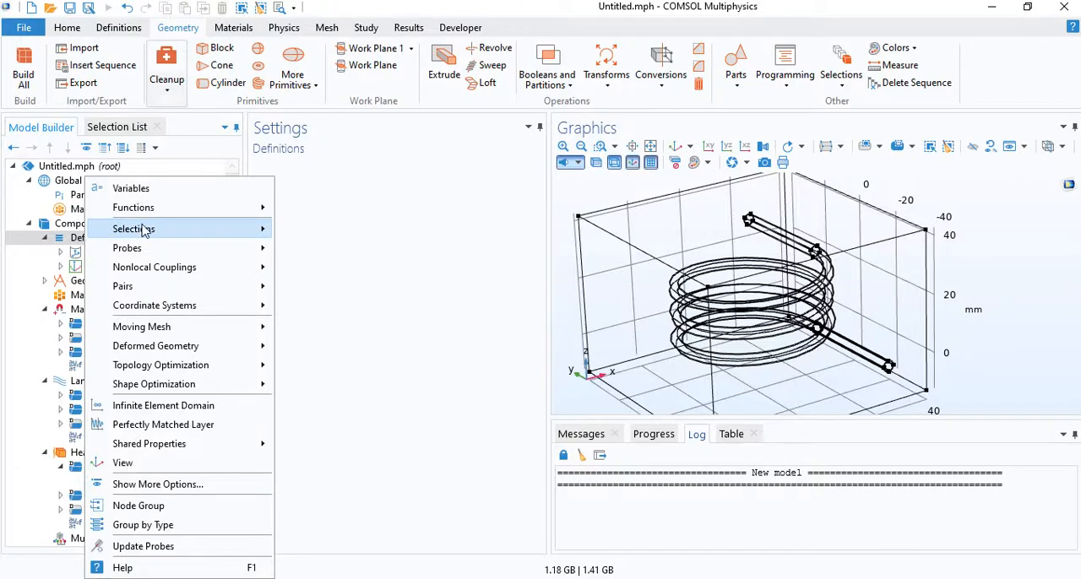
mouse_move(143, 229)
left_click(376, 304)
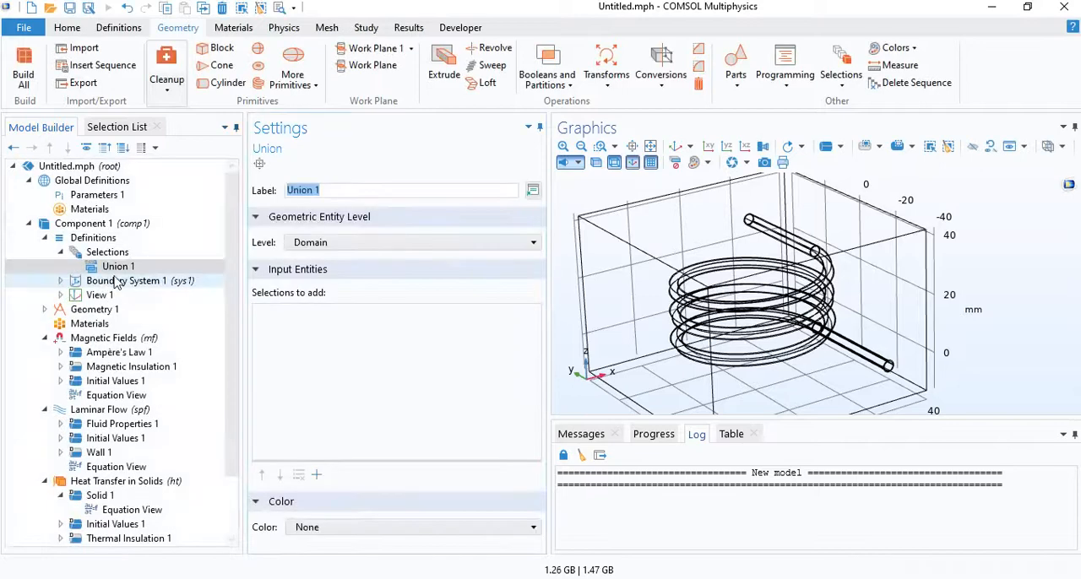
key("Delete")
key("Return")
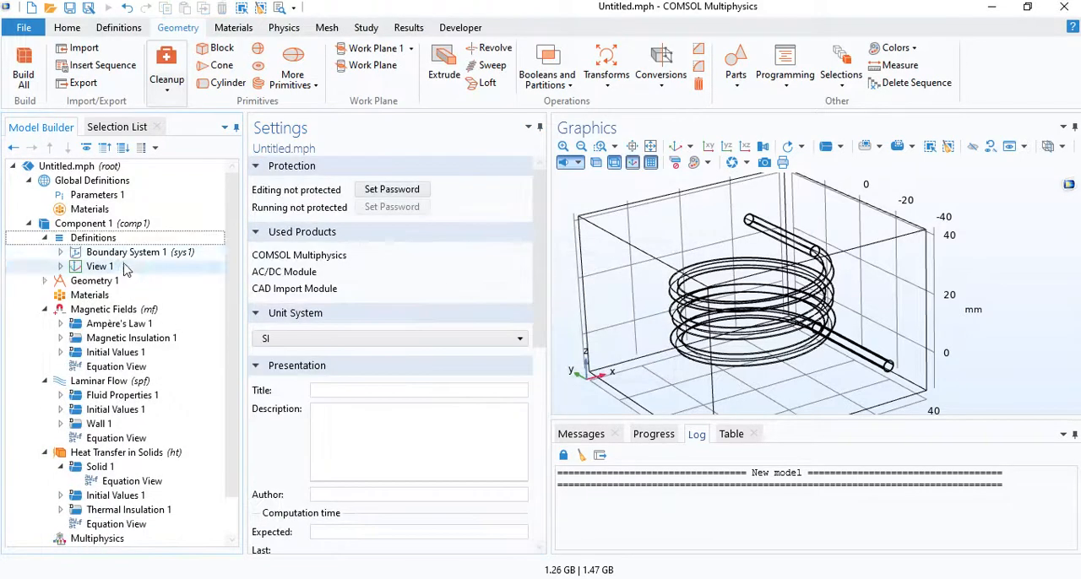
- Add an Explicit domain selection labelled "Coil, water" under Definitions, containing domains 2 to 7 of the coil and its leads
right_click(109, 238)
mouse_move(215, 230)
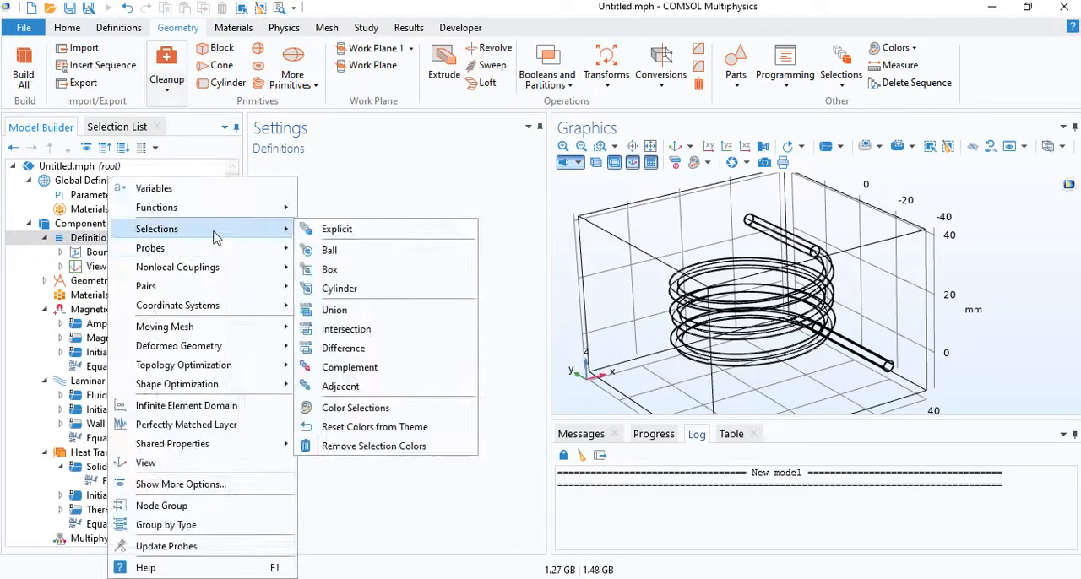
left_click(359, 228)
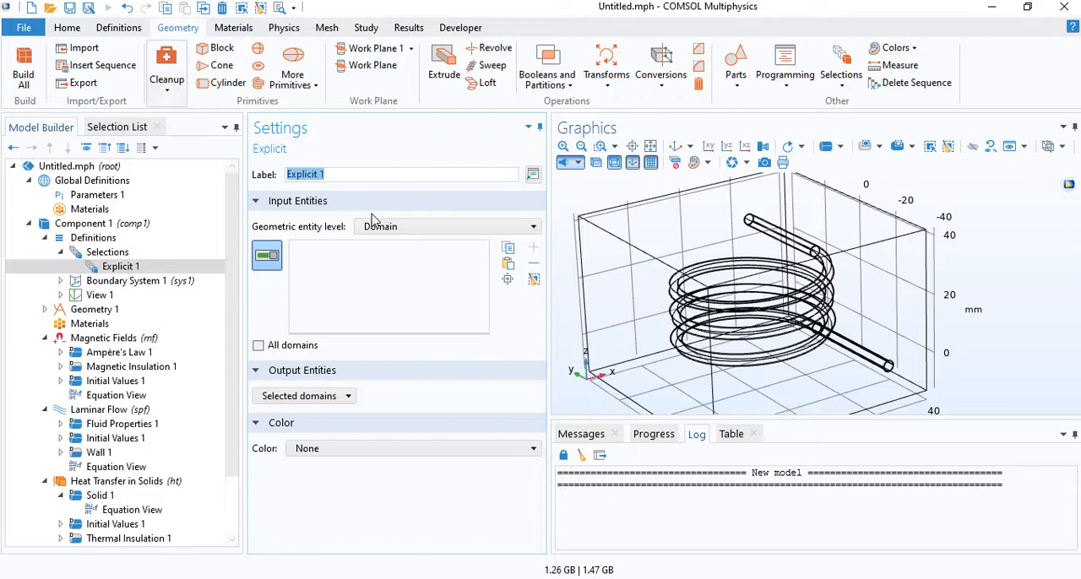
type("Coil, water")
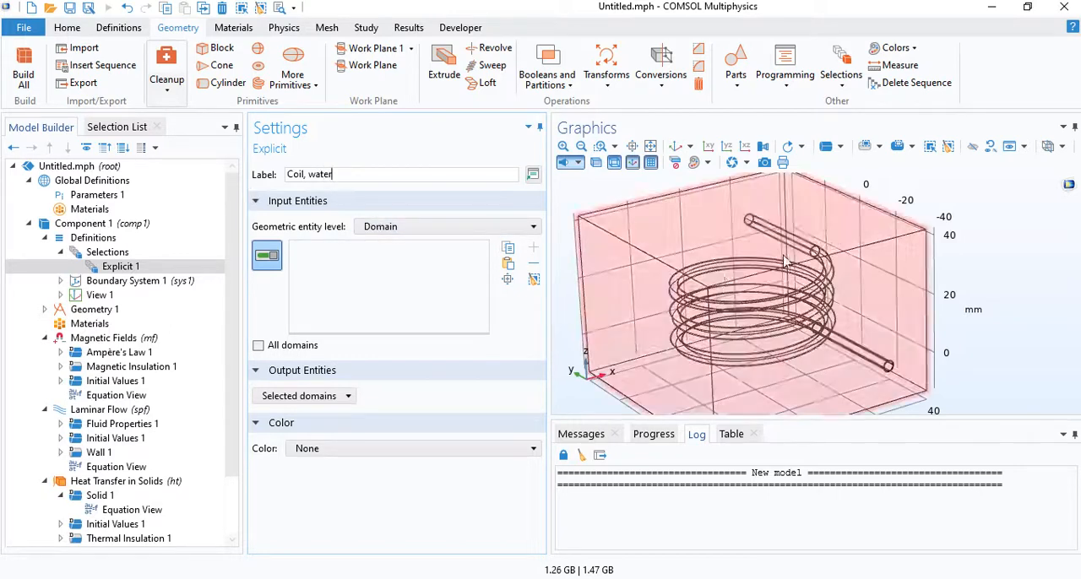
left_click(931, 147)
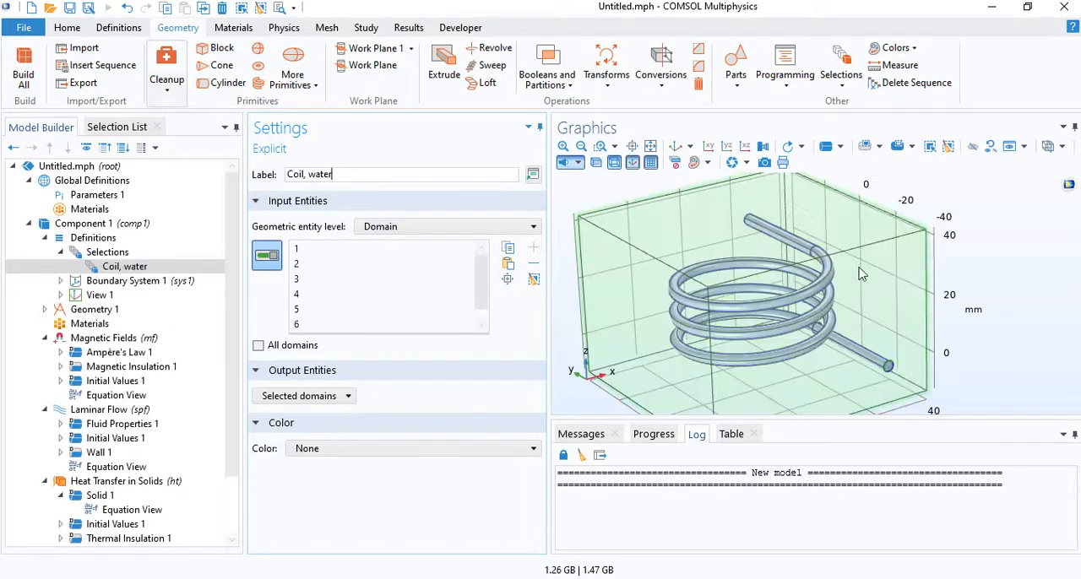
- Add an Explicit domain selection labelled "Coil" with the outer tube domains of the lower lead, the helix and the upper lead
right_click(108, 252)
left_click(159, 263)
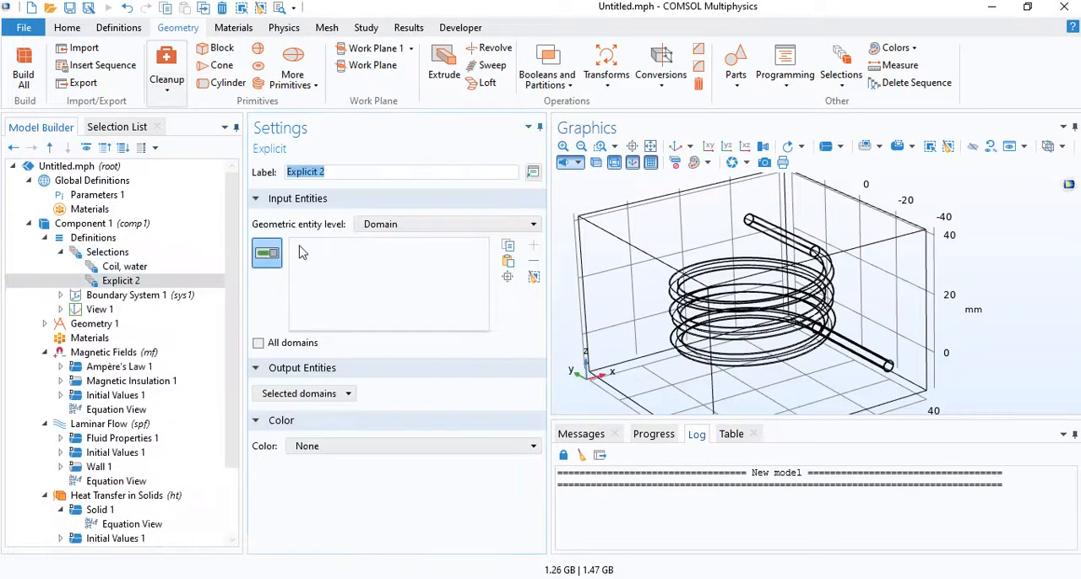
type("C")
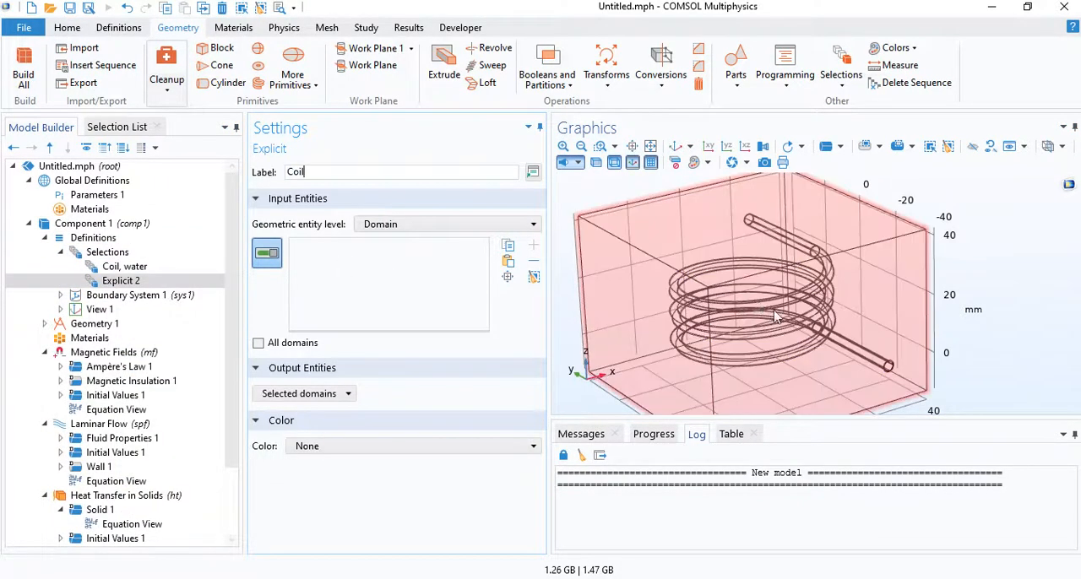
type("oil")
left_click(861, 358)
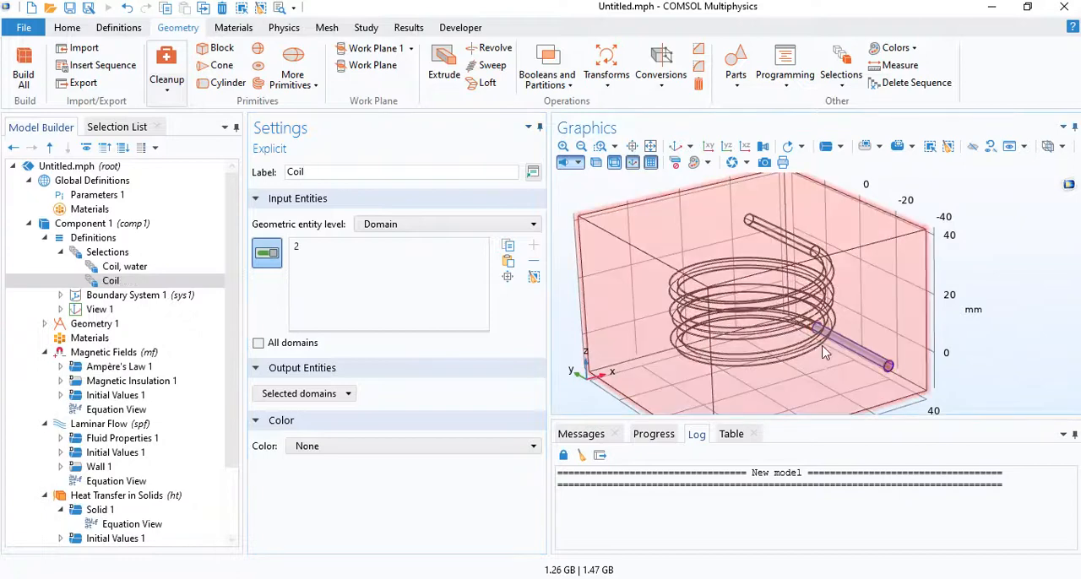
left_click(809, 270)
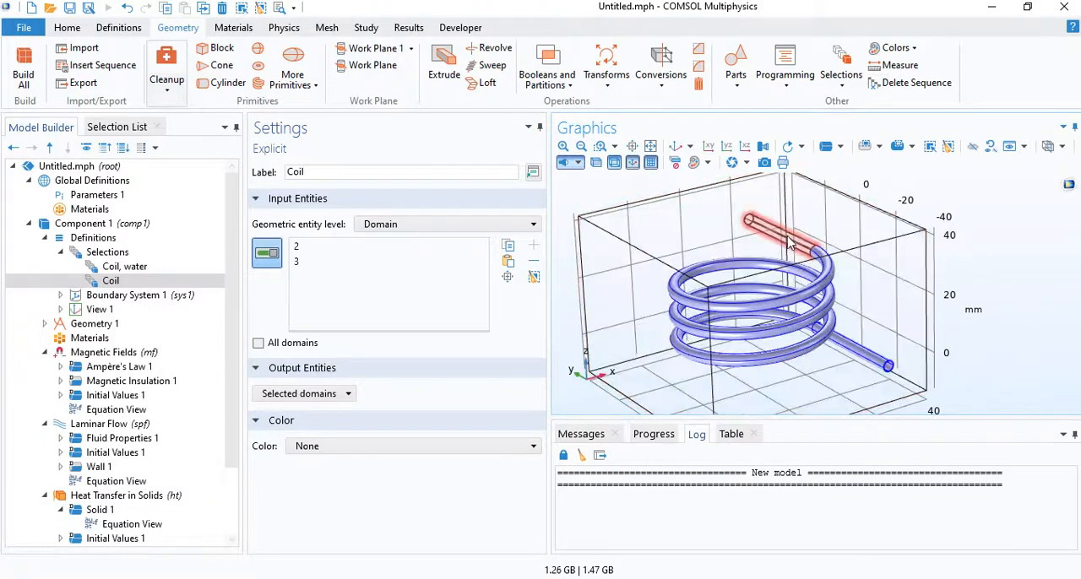
left_click(788, 244)
- Add an Explicit domain selection labelled "Water" with the inner domains of the lower lead, the helix and the upper lead
right_click(101, 252)
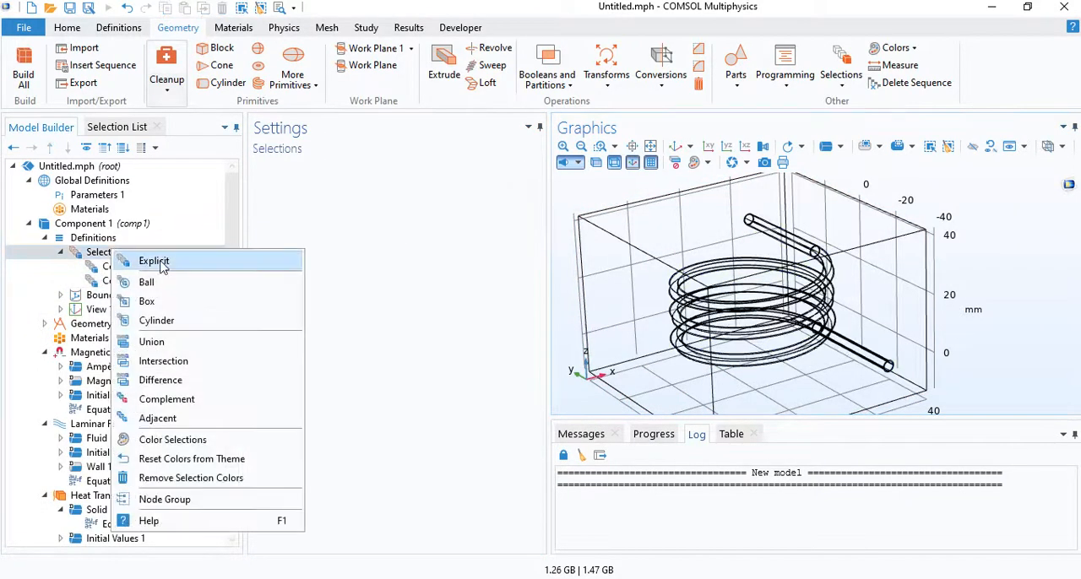
left_click(148, 261)
type("Water")
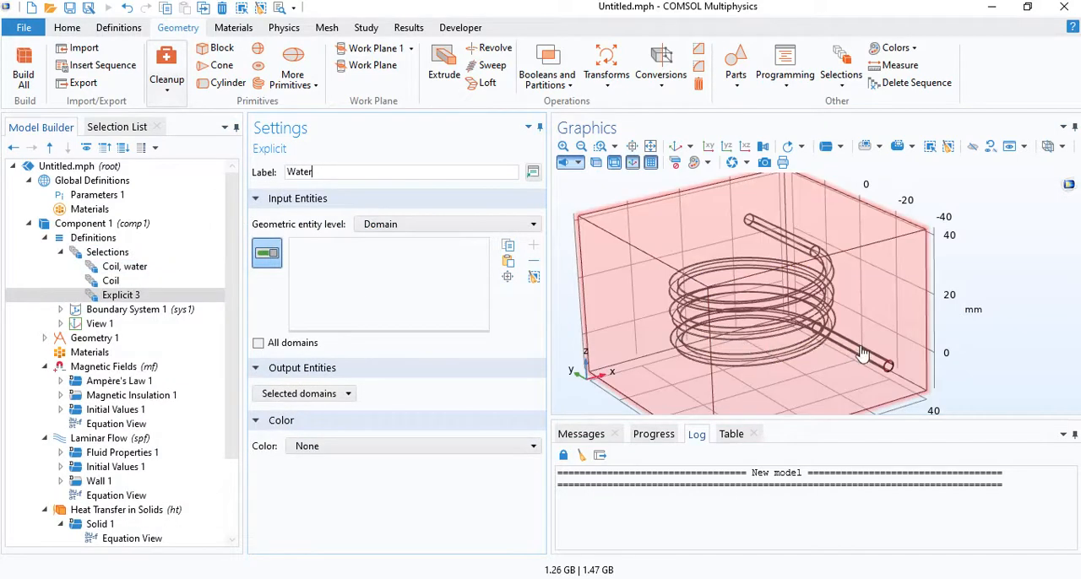
left_click(855, 351)
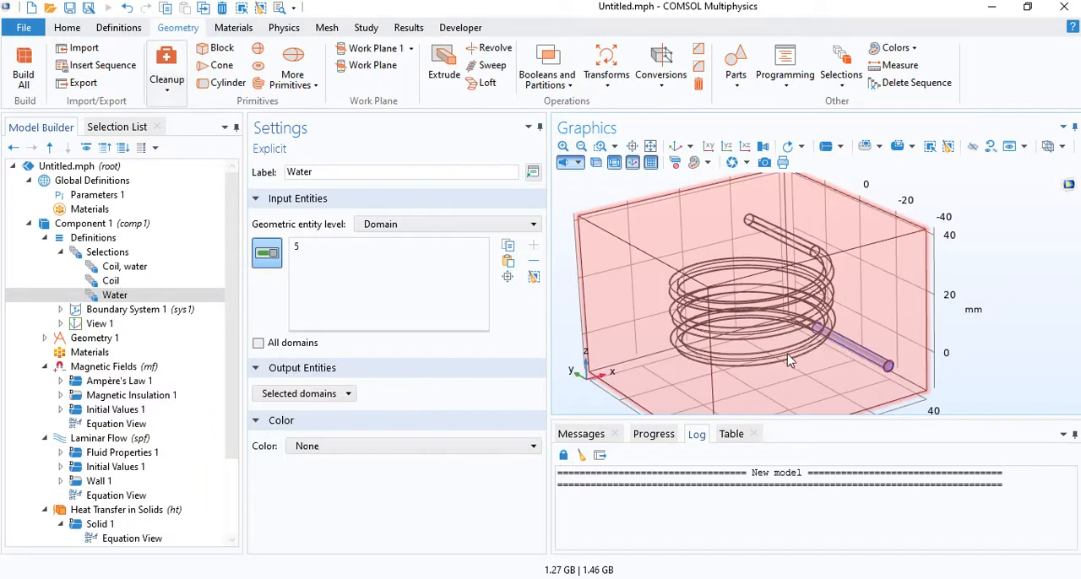
left_click(787, 268)
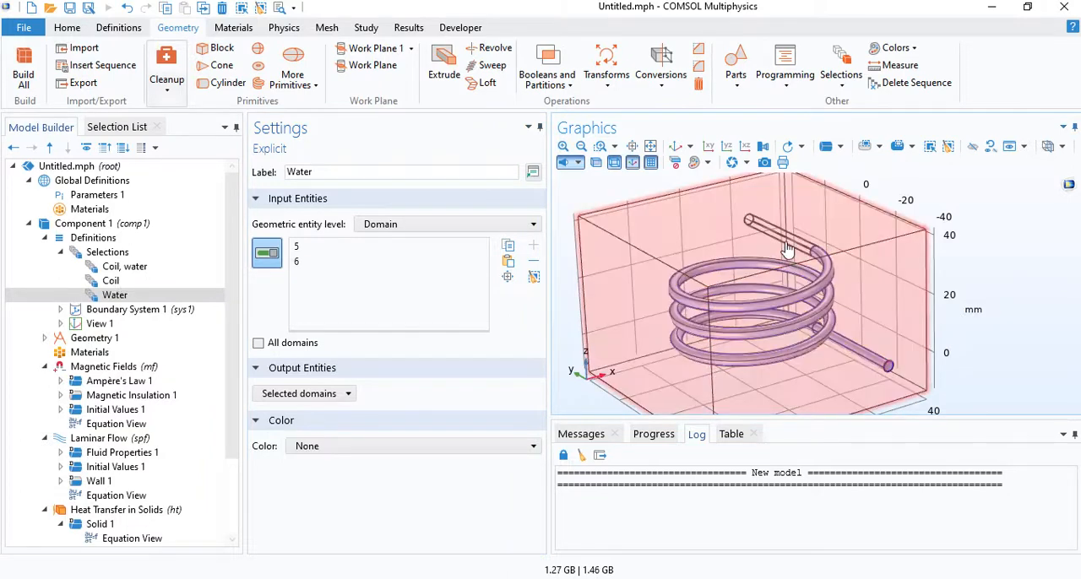
left_click(706, 346)
- Add a fourth Explicit selection under Definitions and set its geometric entity level to Boundary
right_click(151, 257)
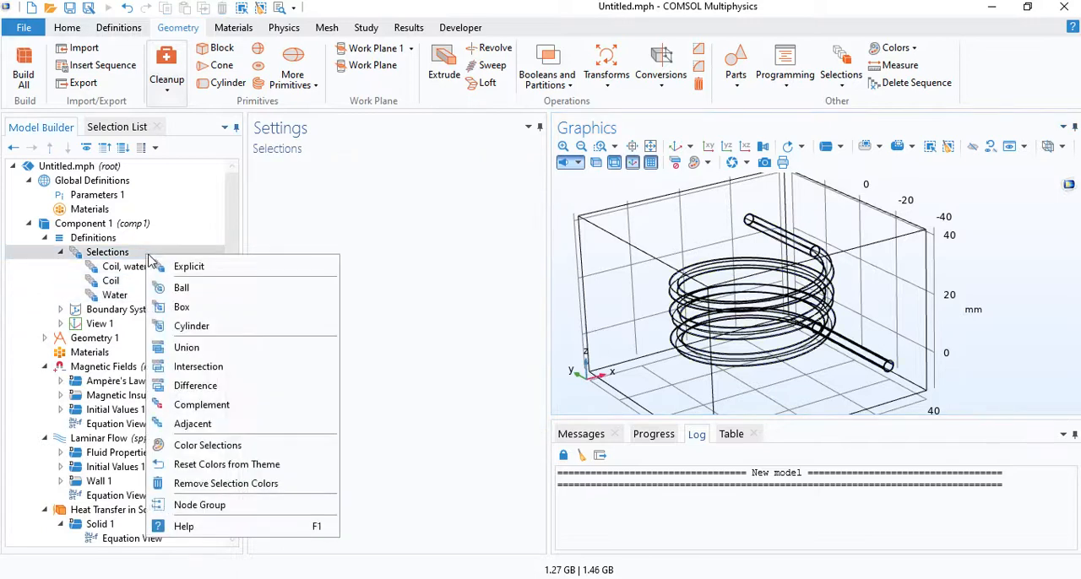
left_click(193, 267)
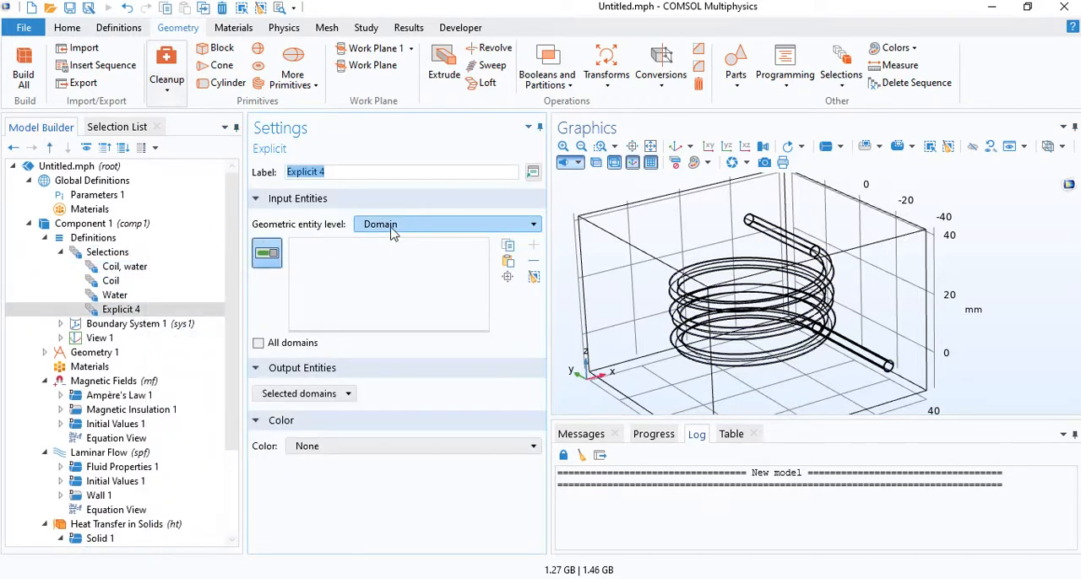
left_click(391, 226)
left_click(387, 256)
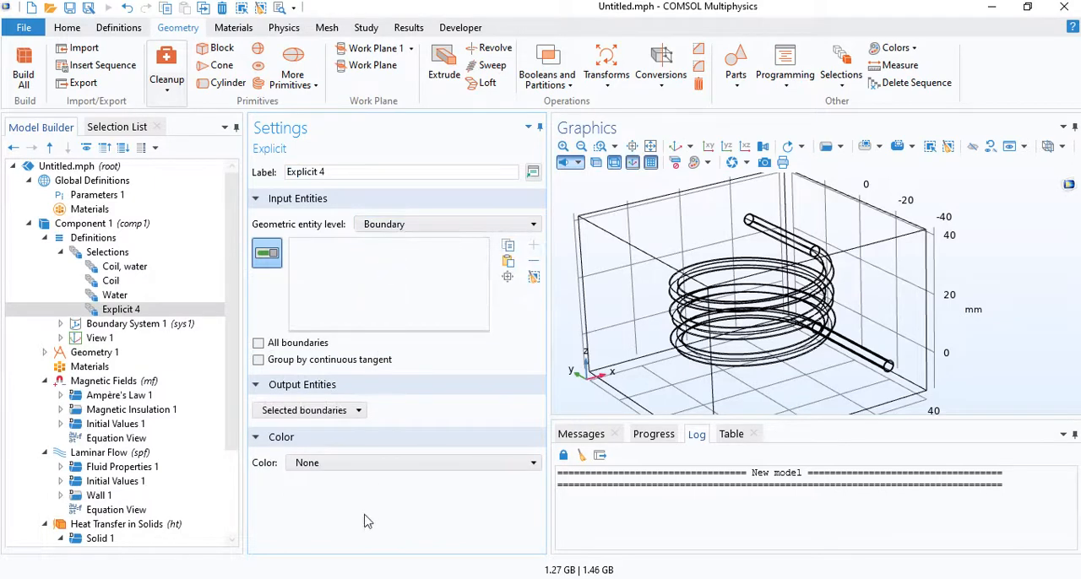
- Add the lower lead's tube wall boundaries 6, 7, 30 and 33 to the new Explicit boundary selection
scroll(889, 381, "up", 5)
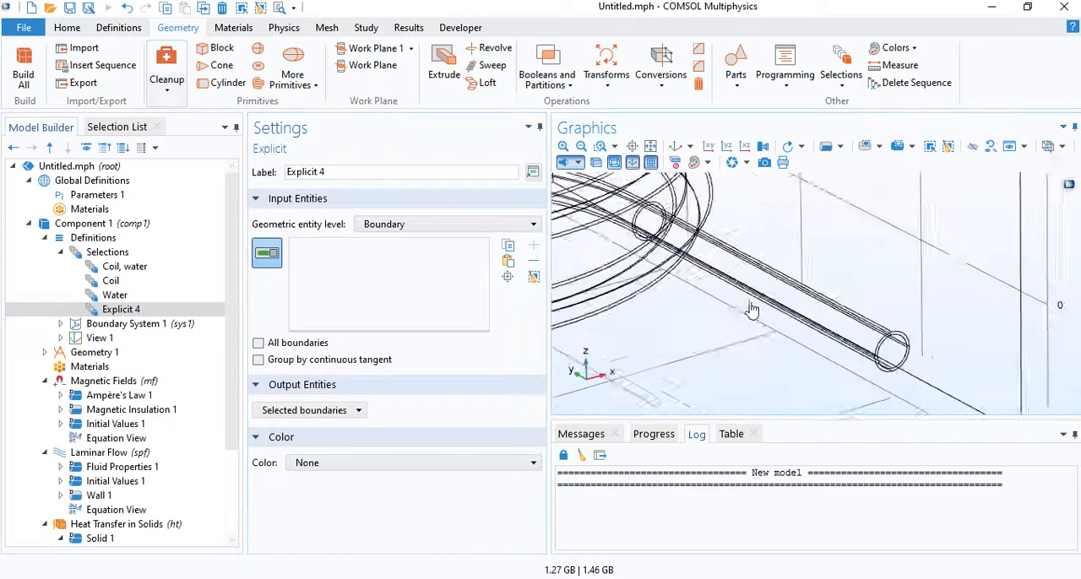
scroll(849, 312, "down", 2)
left_click(852, 316)
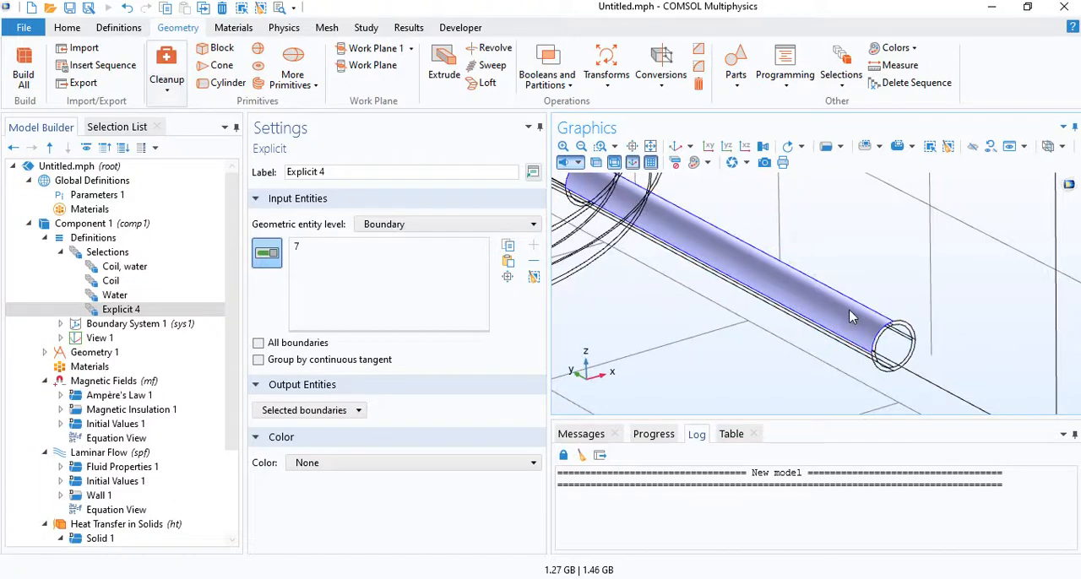
left_click_drag(849, 309, 825, 302)
left_click(845, 329)
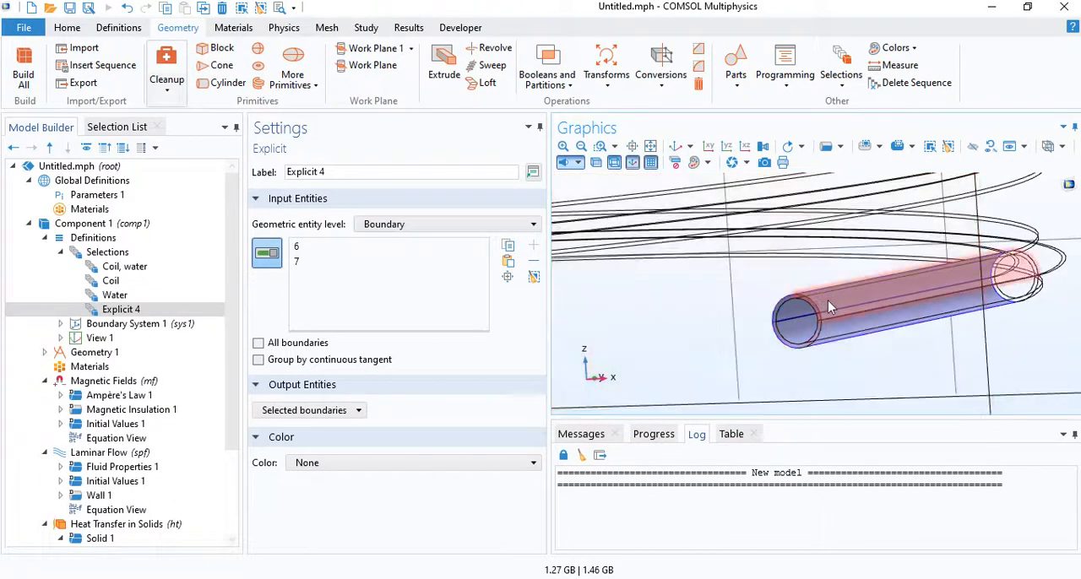
left_click(828, 300)
left_click(838, 328)
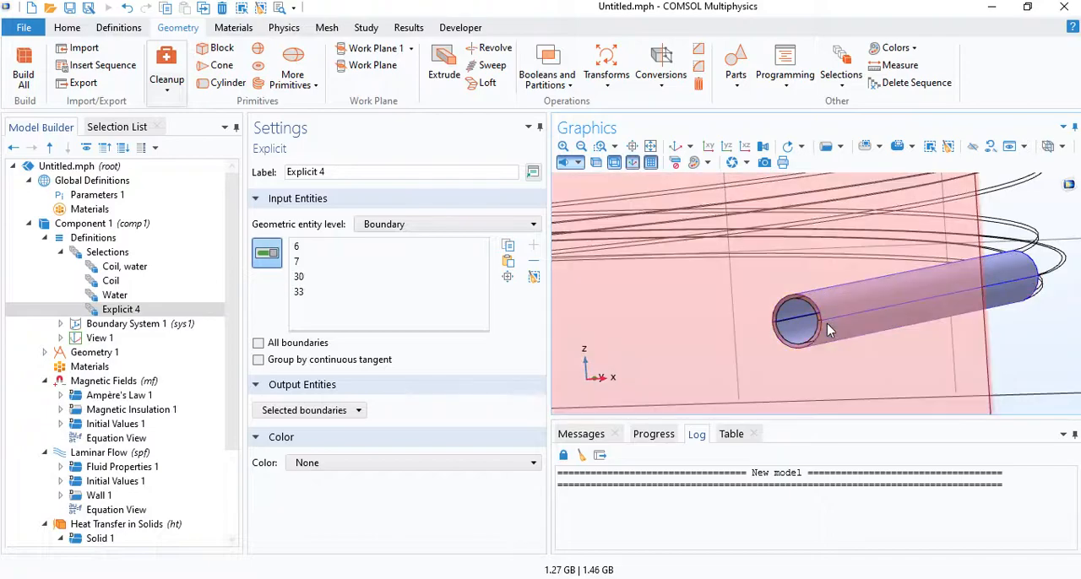
- Add the helix wall boundaries 15 and 34 to the Explicit boundary selection
scroll(827, 324, "down", 5)
left_click_drag(832, 326, 724, 258)
middle_click_drag(733, 255, 708, 228)
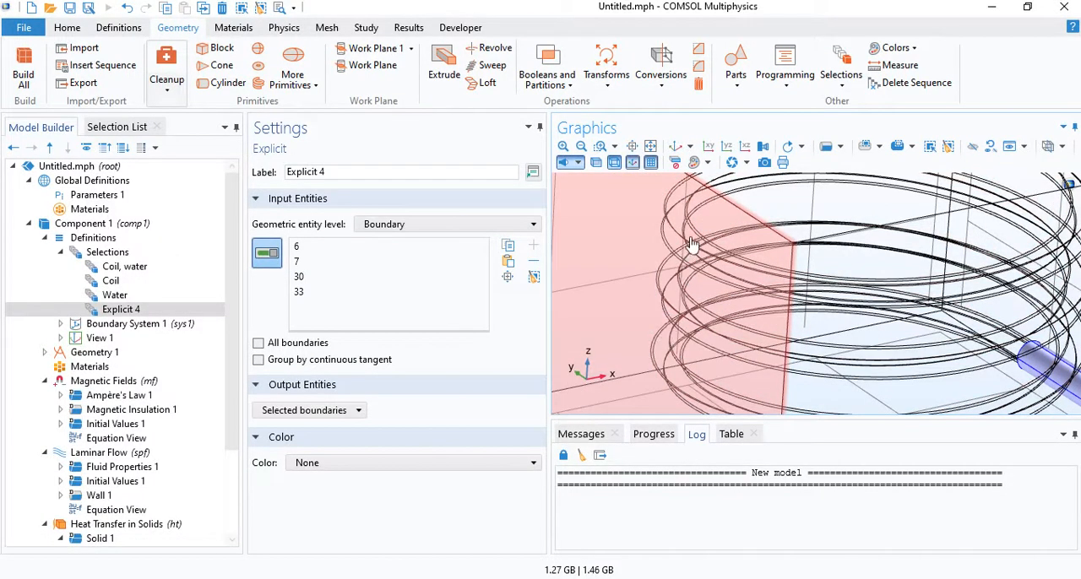
left_click(687, 265)
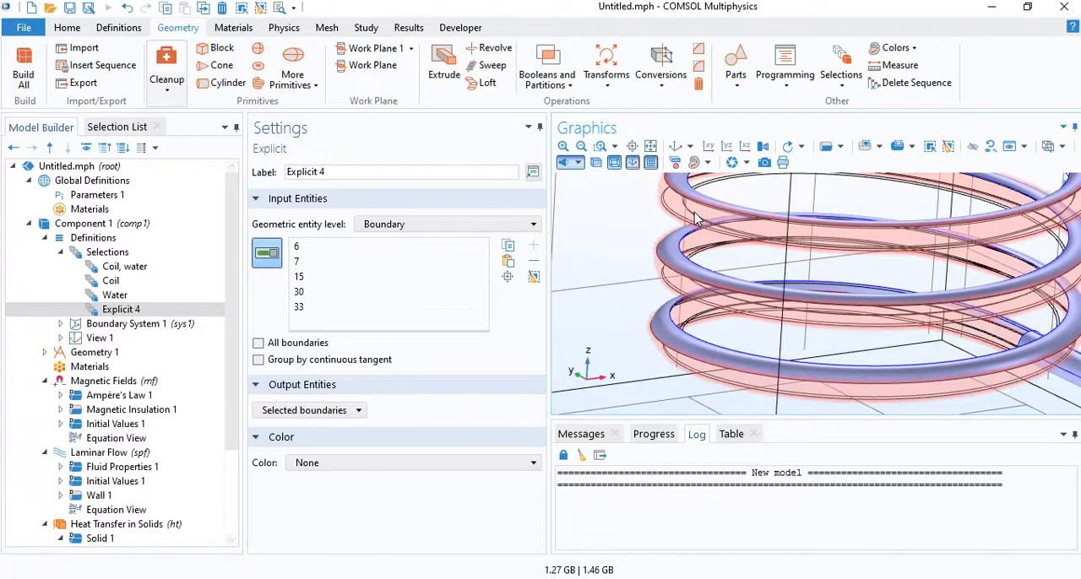
left_click(697, 219)
- Add boundaries 9 and 28 at the junction of the helix and the upper lead to the Explicit boundary selection
scroll(738, 222, "down", 3)
right_click_drag(836, 203, 793, 314)
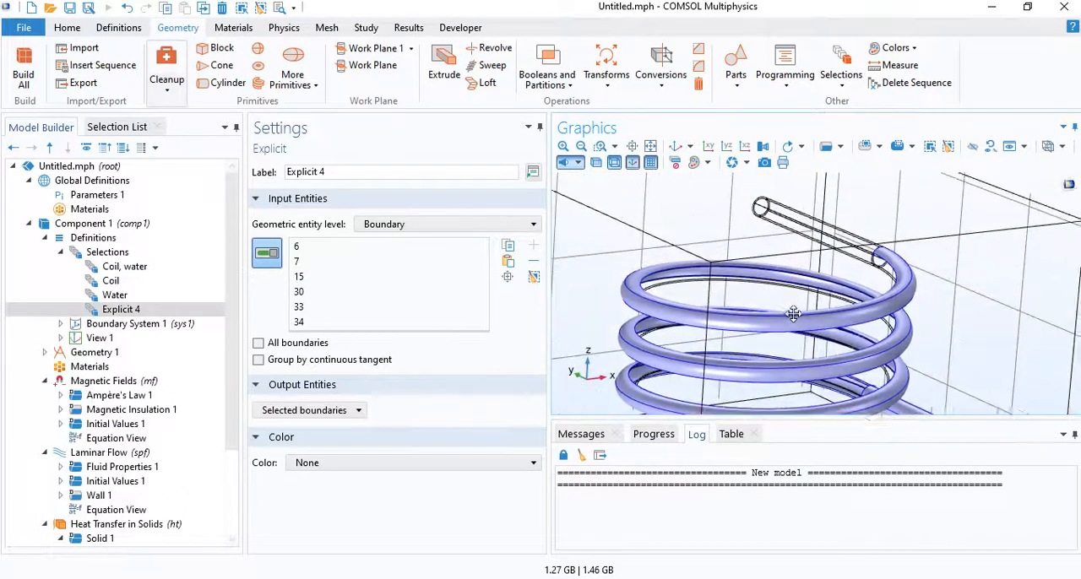
left_click_drag(793, 314, 724, 274)
scroll(724, 270, "up", 5)
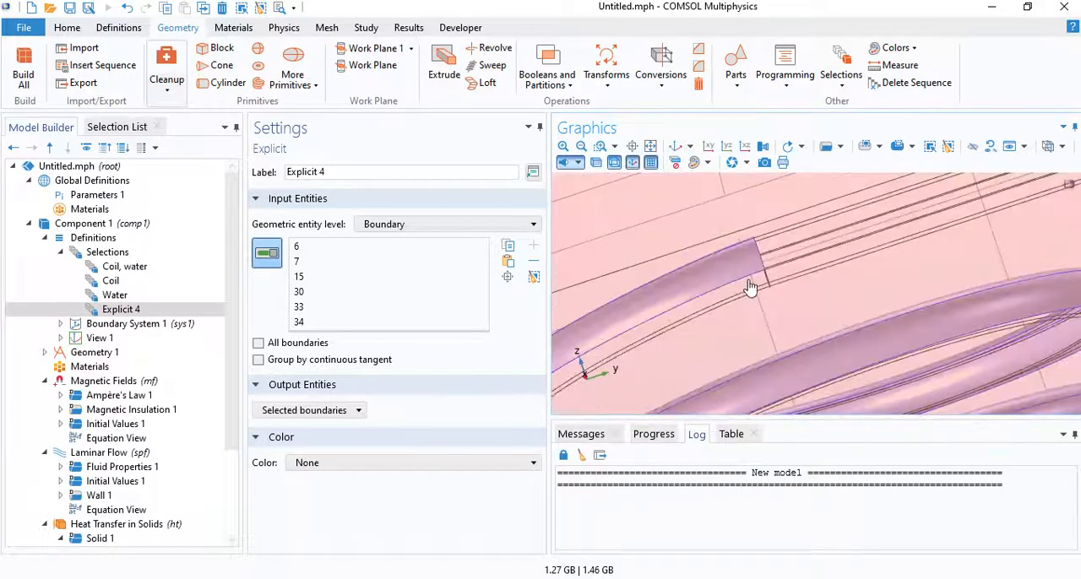
left_click(750, 287)
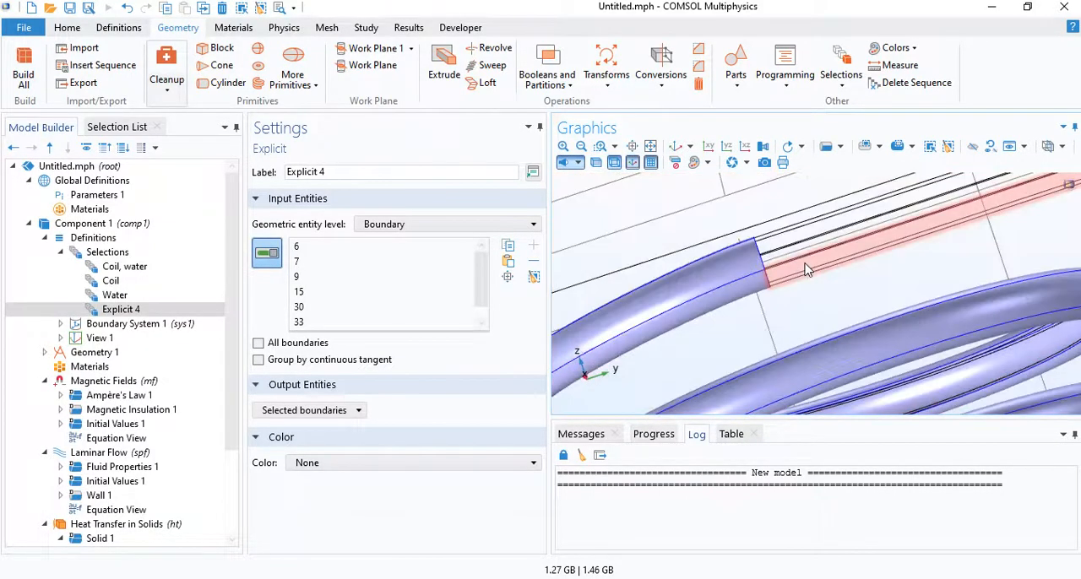
left_click(806, 270)
scroll(925, 267, "down", 3)
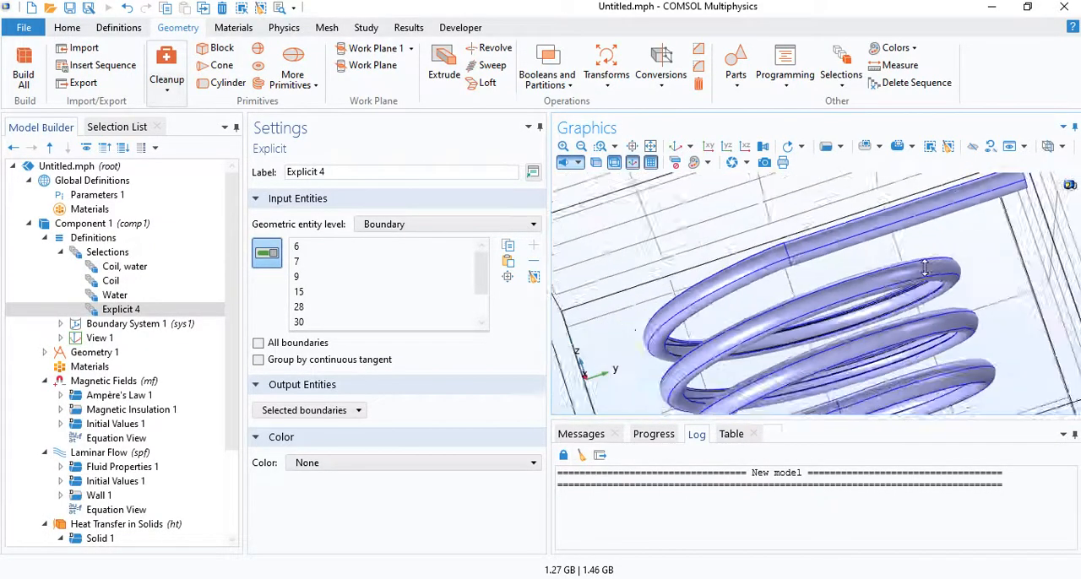
- Add the remaining upper lead wall boundaries 12 and 13 and the adjoining helix boundary 10 to the Explicit selection
scroll(925, 267, "down", 3)
left_click_drag(925, 267, 982, 297)
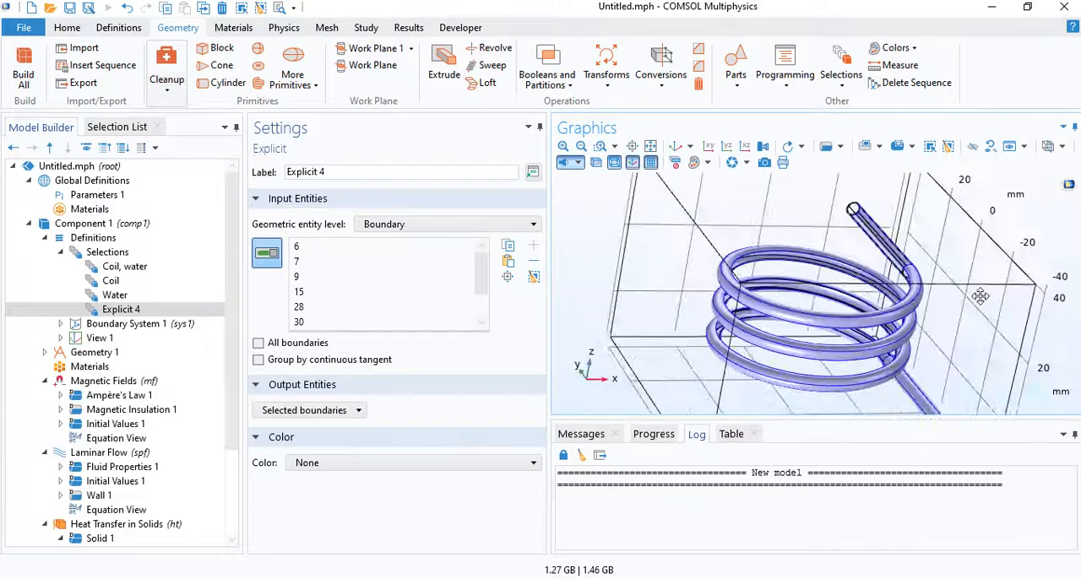
left_click(877, 234)
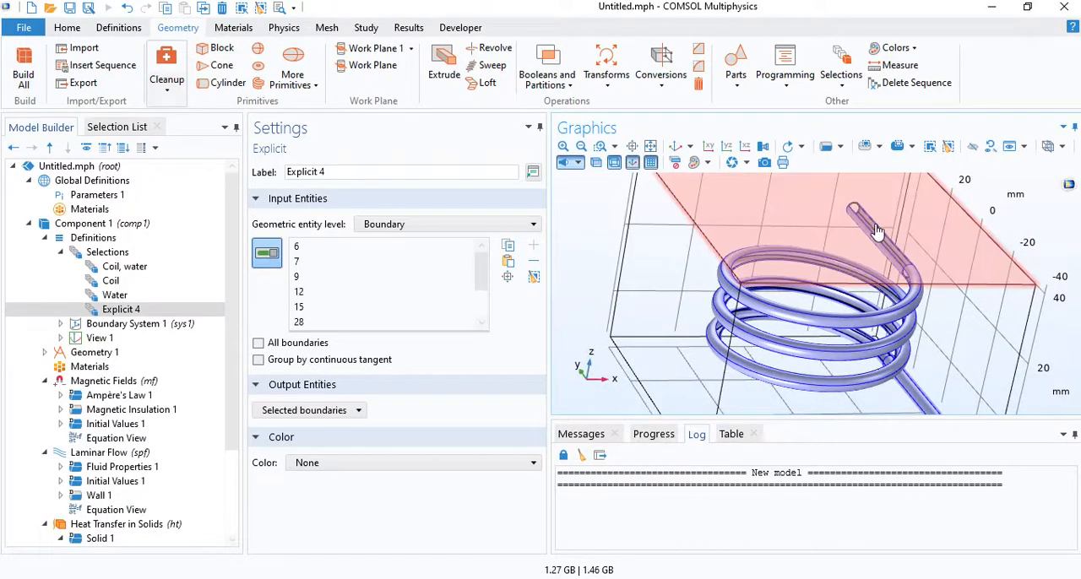
left_click(875, 231)
left_click_drag(875, 232, 903, 304)
scroll(904, 304, "up", 5)
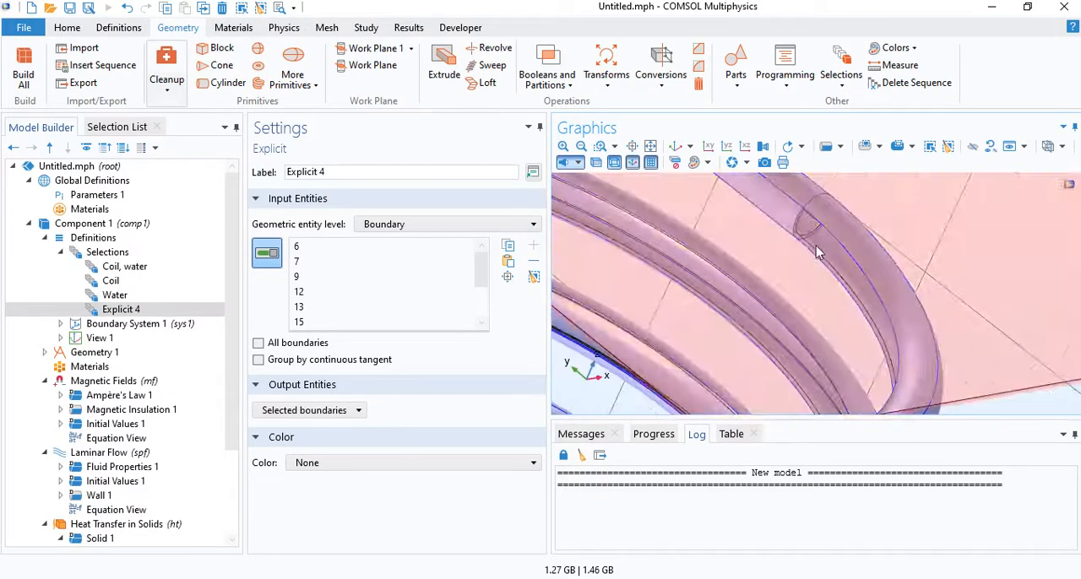
left_click(818, 253)
scroll(832, 254, "down", 5)
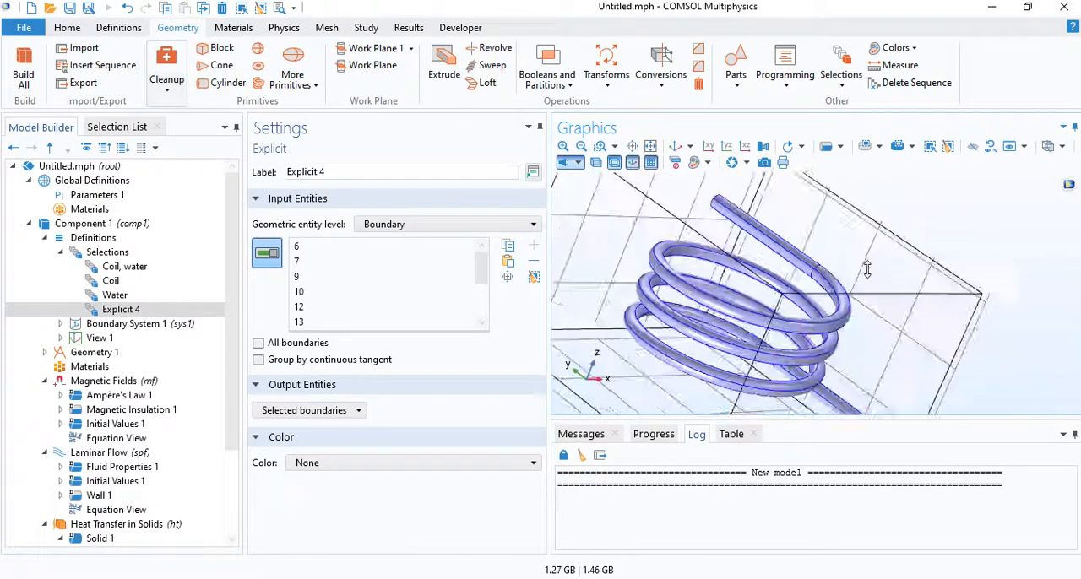
- Inspect the selected boundaries on the helix and both leads from several angles, including the default 3D view
left_click_drag(869, 267, 811, 273)
right_click_drag(810, 273, 849, 205)
left_click_drag(789, 268, 777, 237)
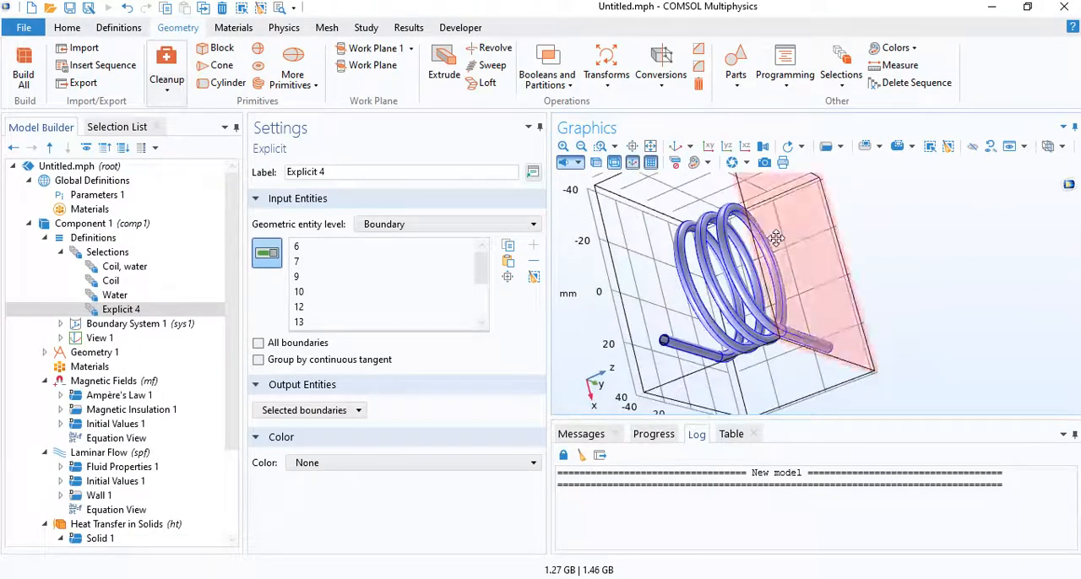
left_click(675, 146)
scroll(809, 286, "up", 3)
scroll(767, 271, "up", 2)
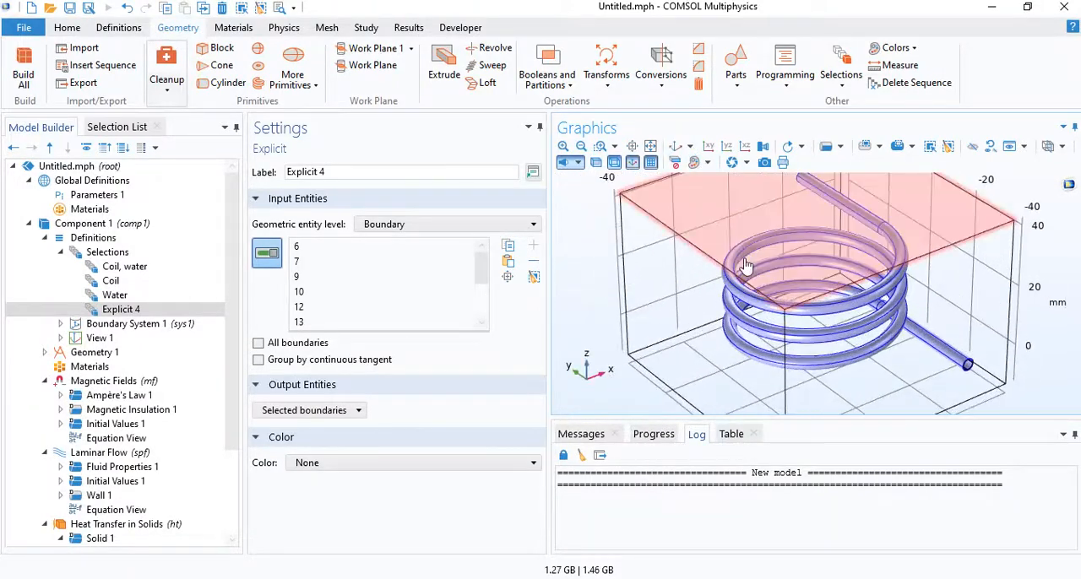
scroll(971, 355, "up", 3)
scroll(996, 373, "down", 3)
right_click_drag(825, 276, 797, 288)
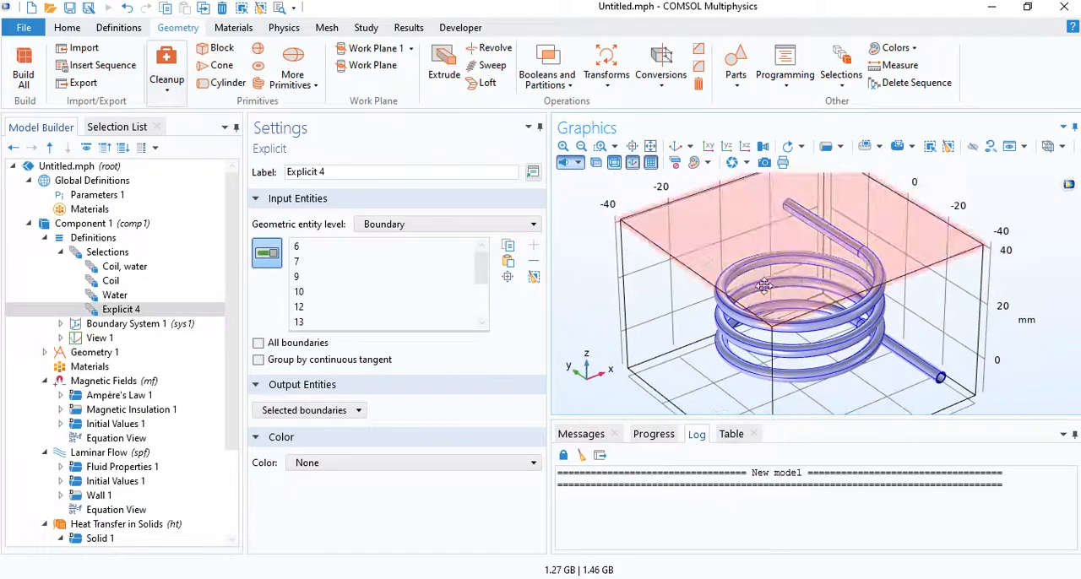
- Search the material library for water and add the built-in Water, liquid material to the component
left_click(95, 369)
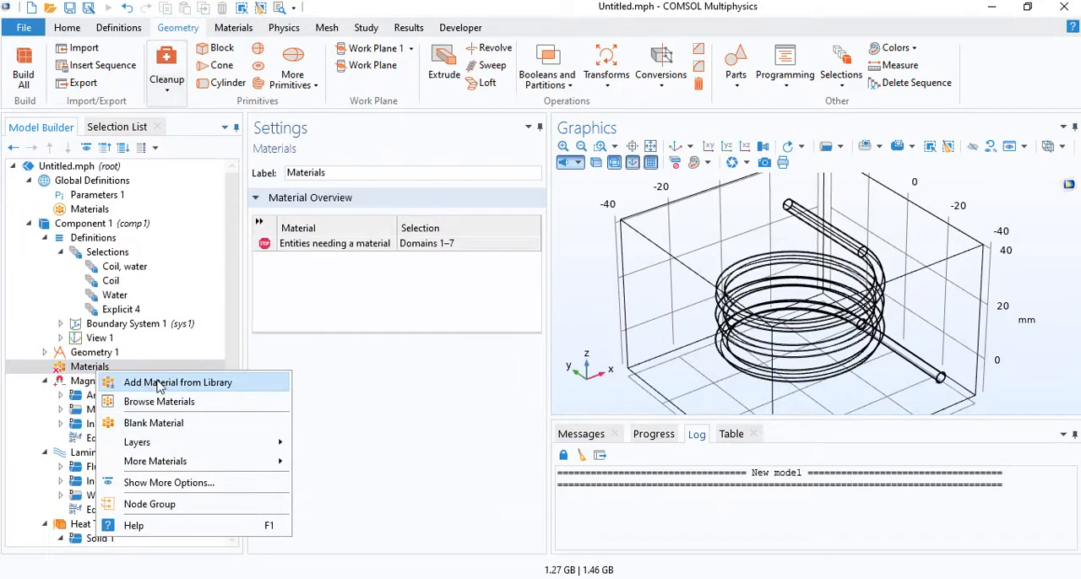
left_click(156, 384)
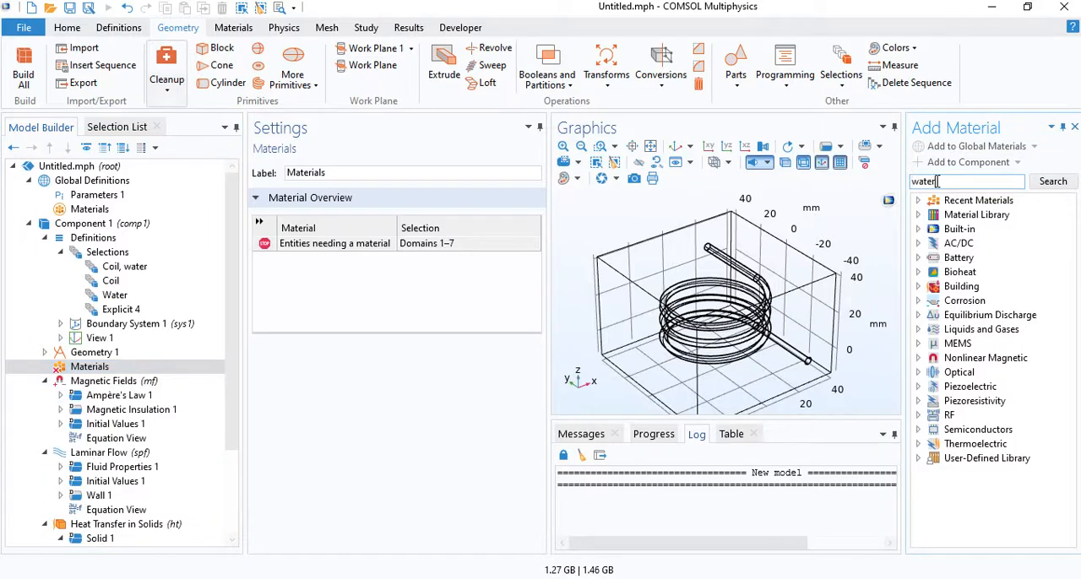
key("Return")
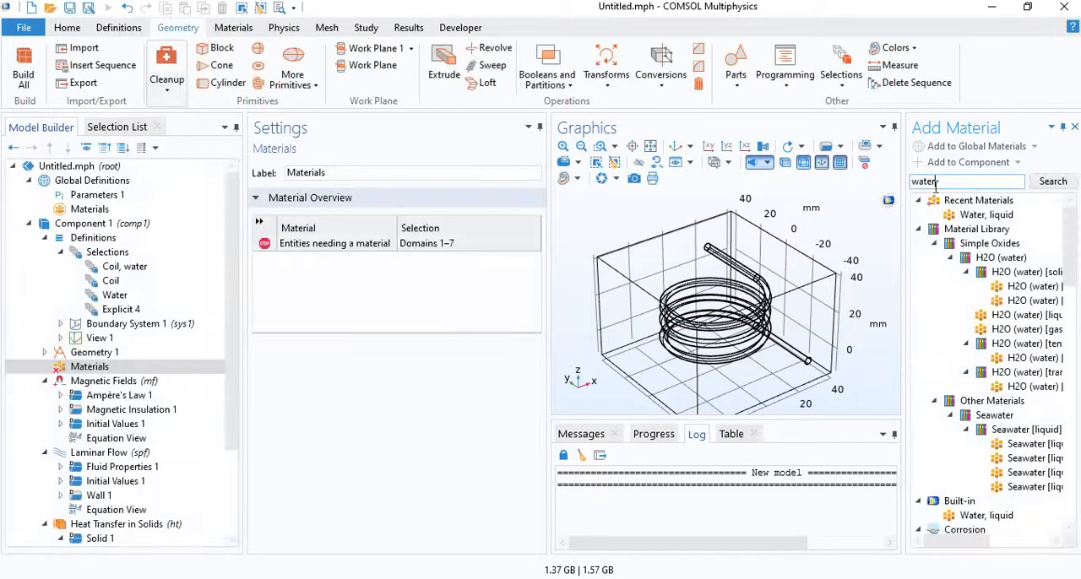
left_click(994, 519)
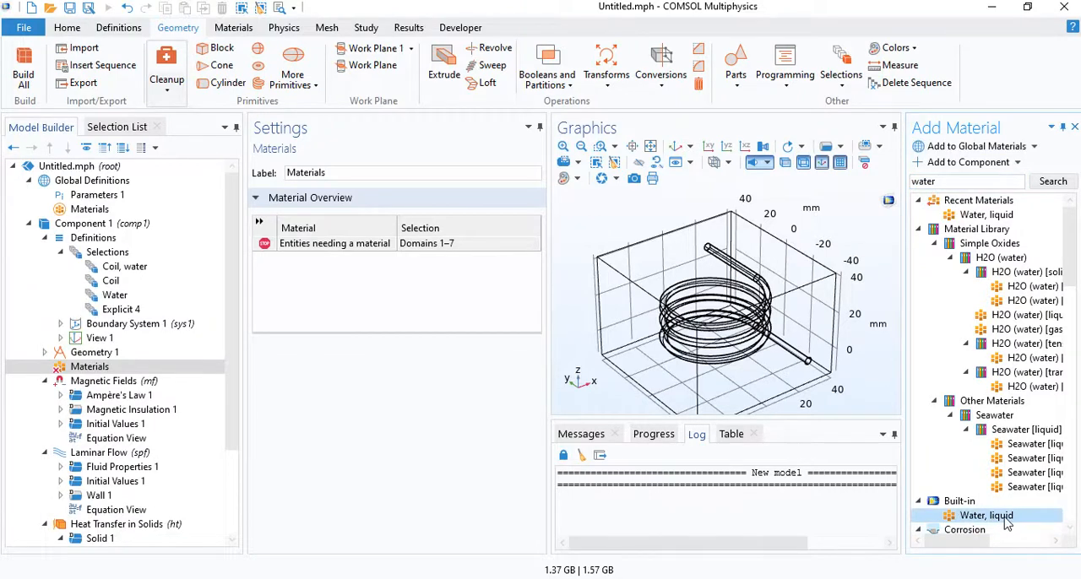
left_click(1074, 129)
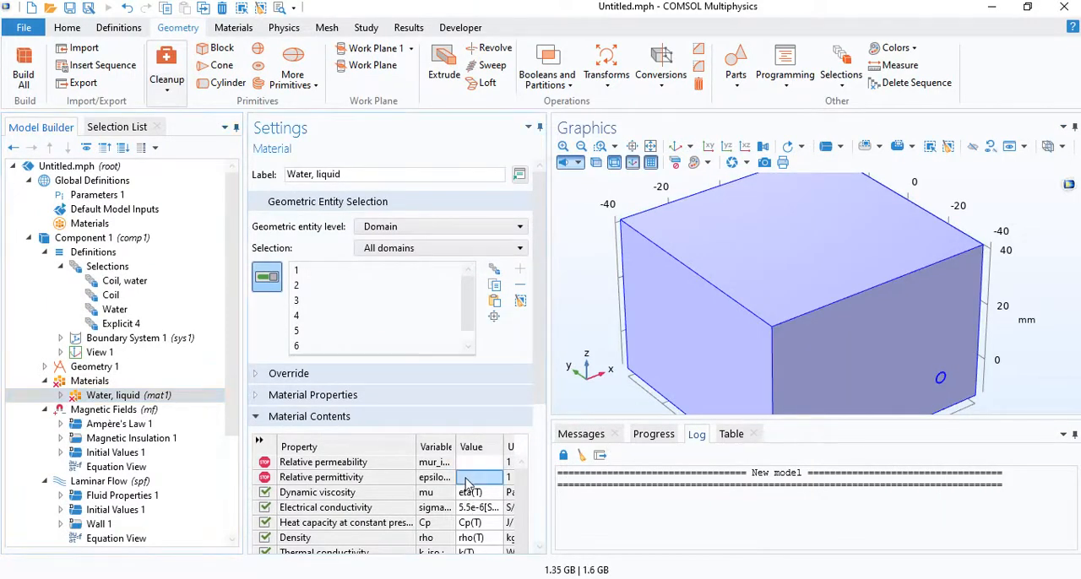
- Set the water's relative permeability to 1 and its relative permittivity to 80
scroll(456, 502, "down", 1)
scroll(454, 501, "up", 1)
left_click(474, 467)
left_click(475, 466)
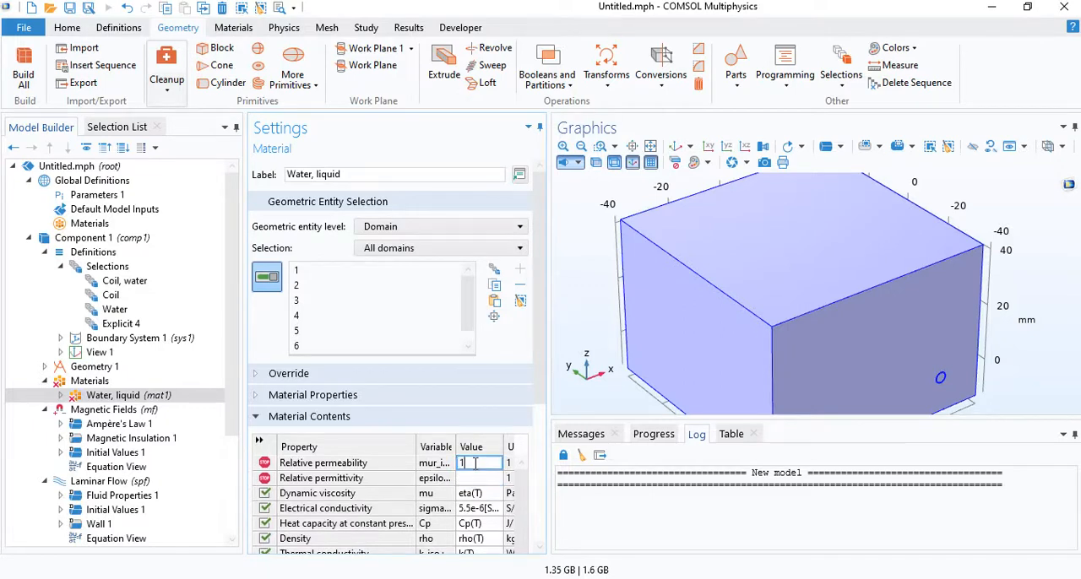
type("1")
key("Return")
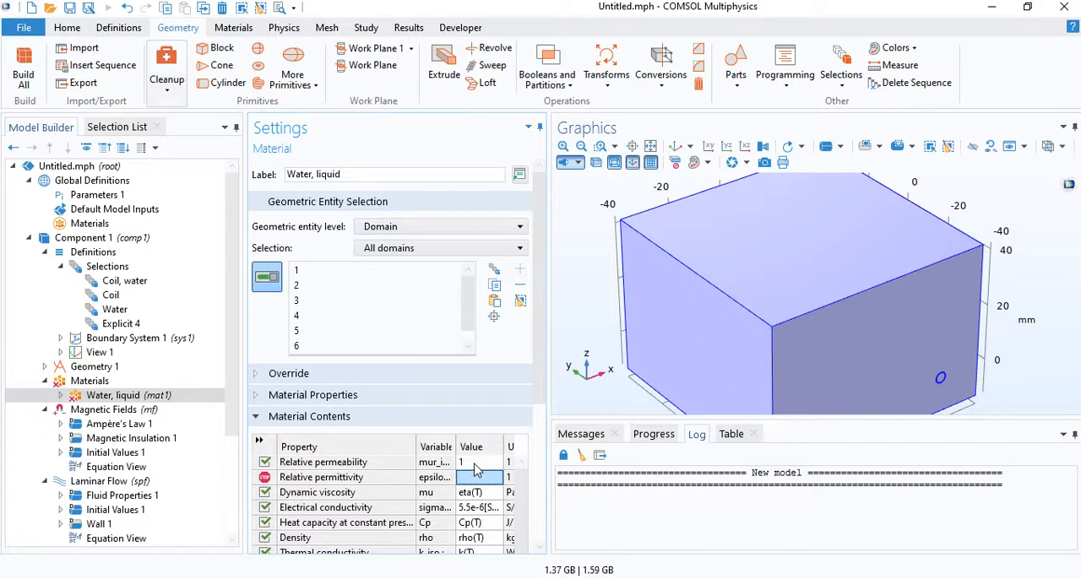
type("80")
key("Return")
- Set the water's electrical conductivity to 1
scroll(477, 472, "down", 1)
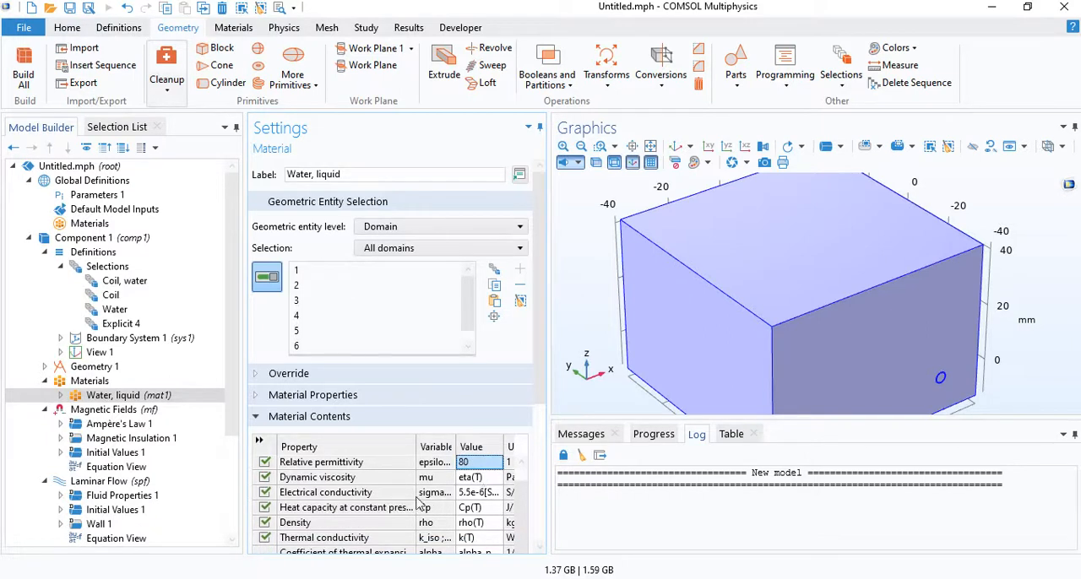
left_click(467, 494)
left_click(489, 495)
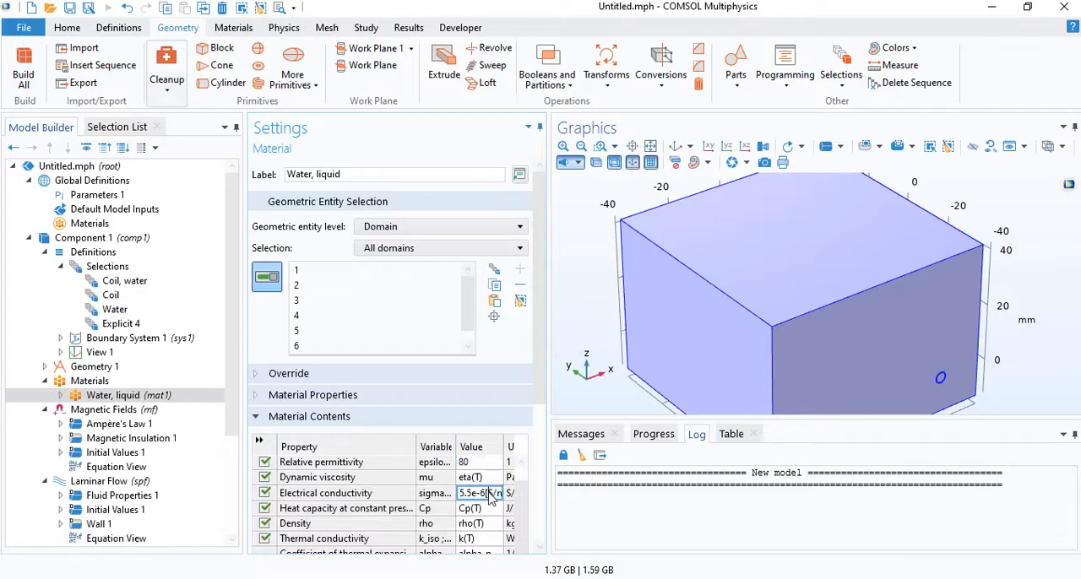
double_click(484, 494)
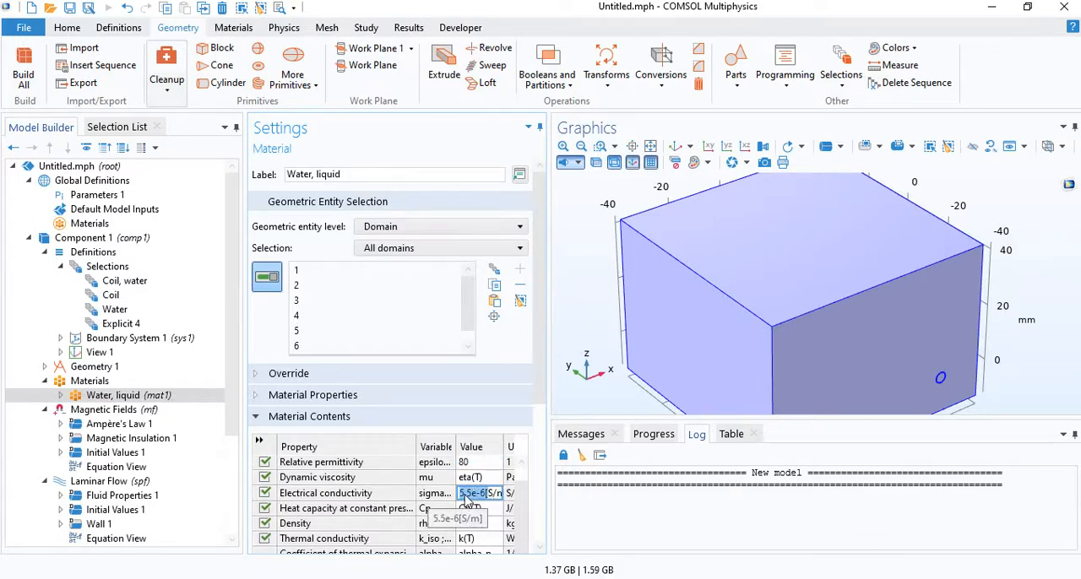
type("1")
key("Return")
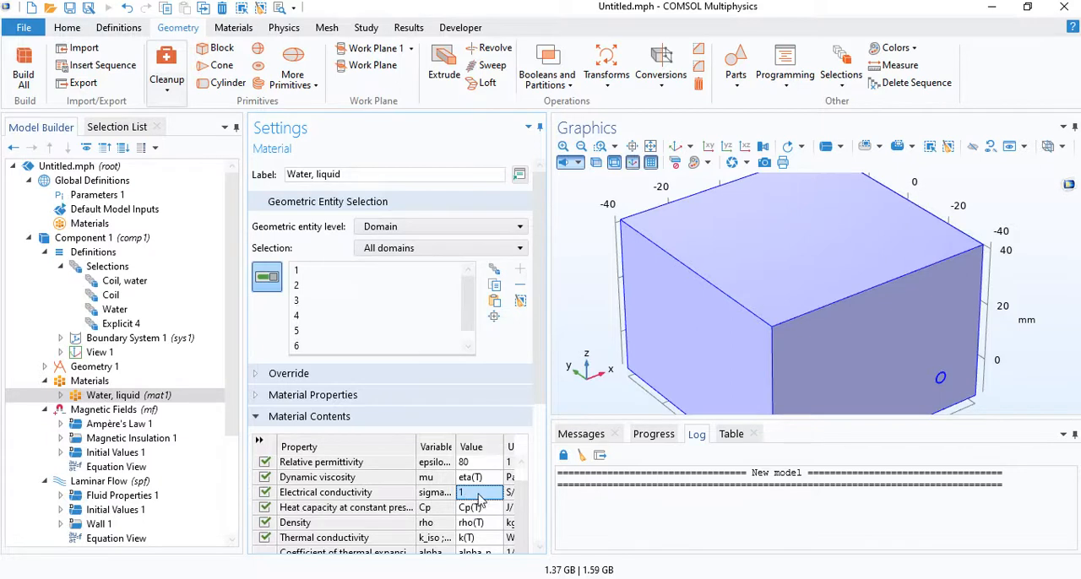
left_click(478, 497)
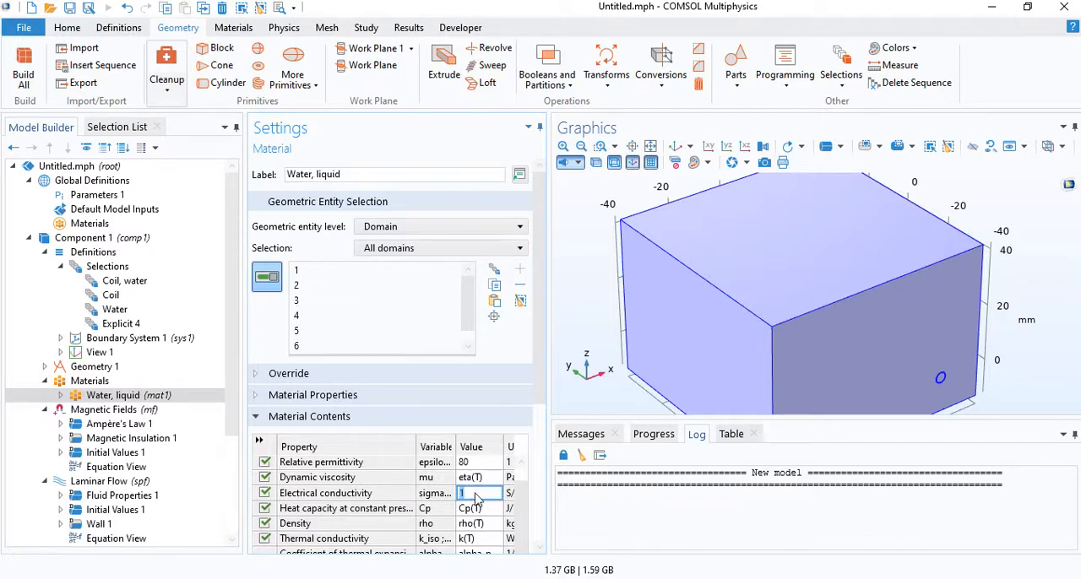
left_click(479, 496)
left_click(479, 508)
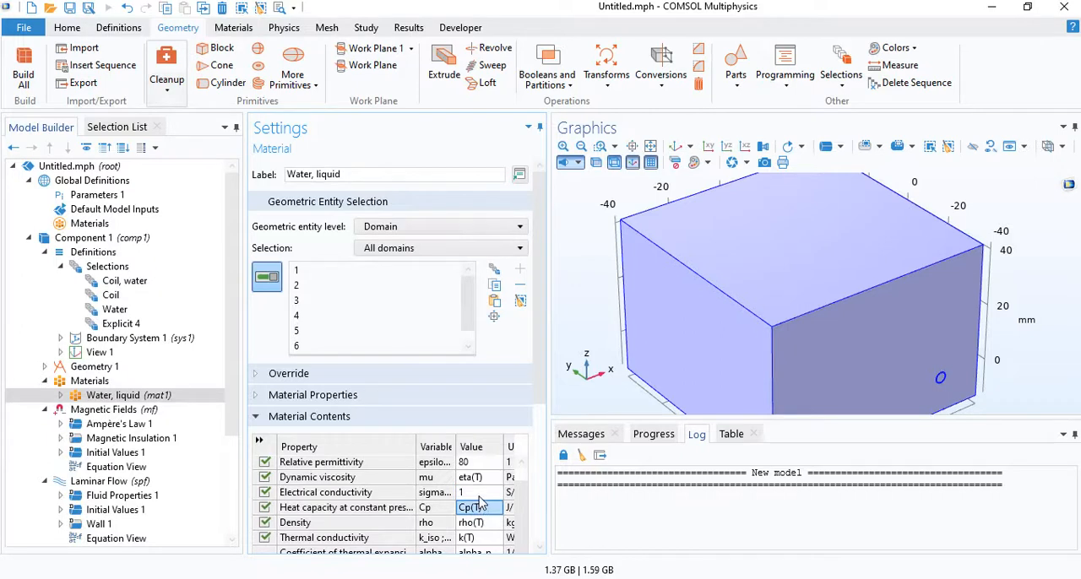
left_click(478, 494)
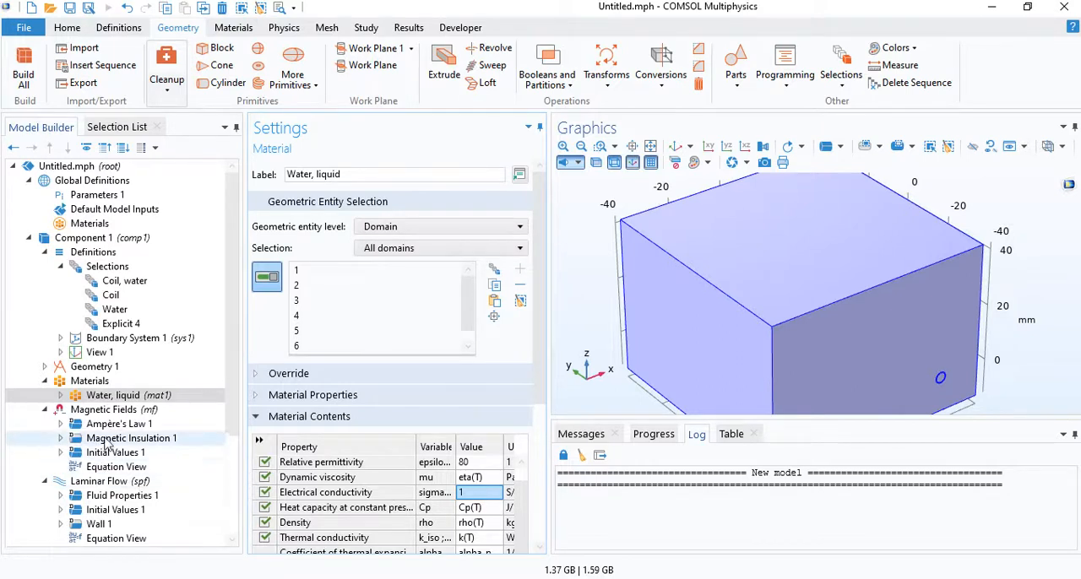
- Add the built-in Copper material from the material library to the component and close the library
right_click(119, 385)
left_click(142, 390)
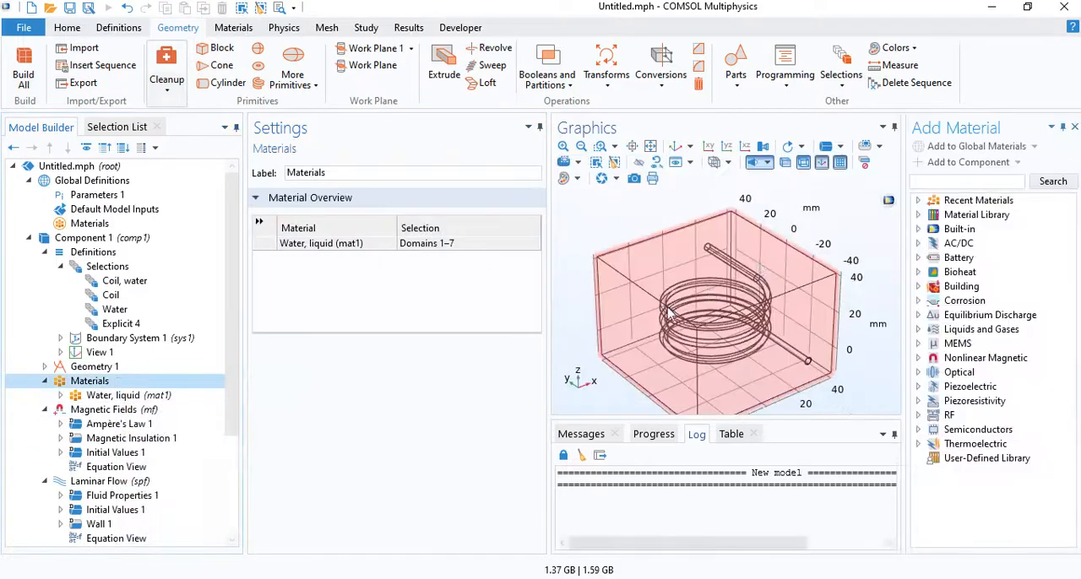
left_click(918, 229)
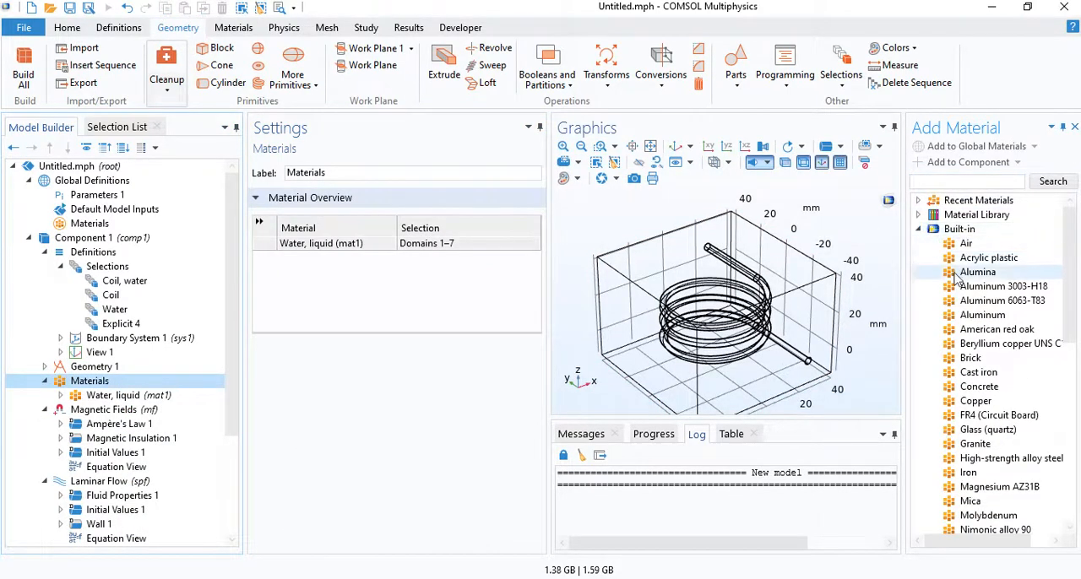
left_click(980, 403)
double_click(982, 406)
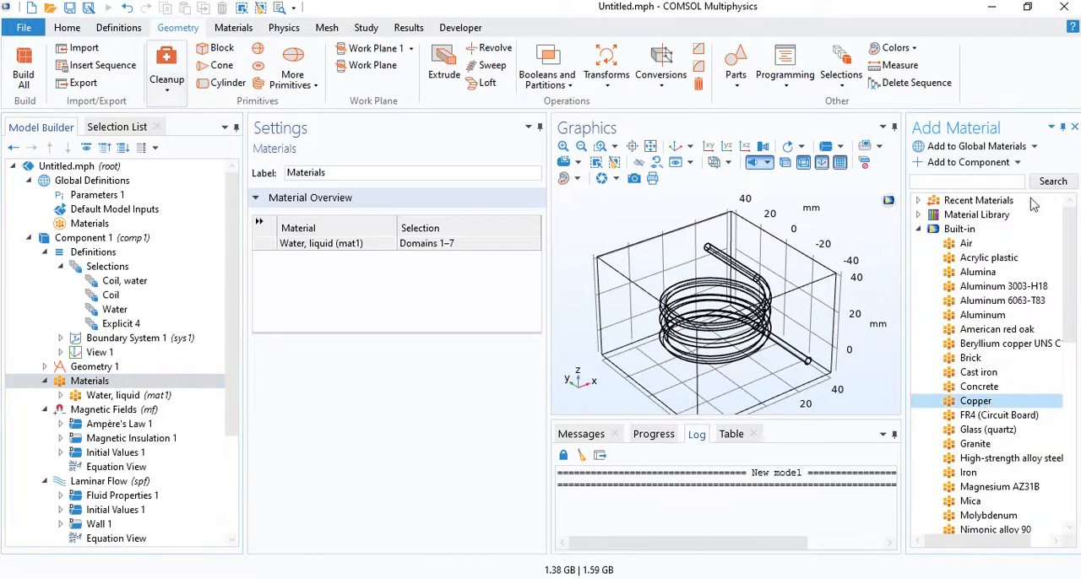
left_click(1075, 131)
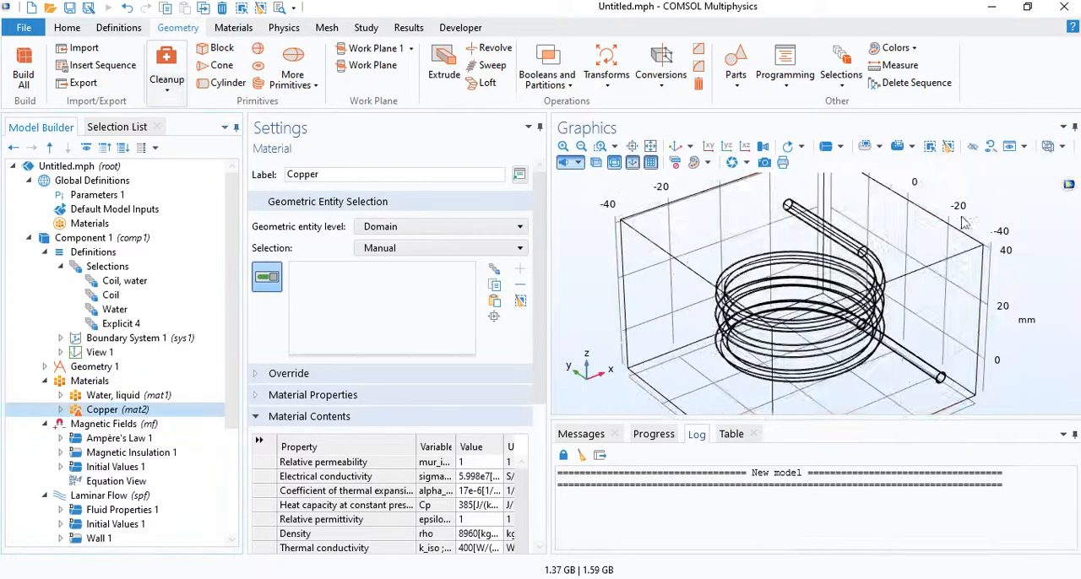
- Assign the Water, liquid material to the Water domain selection
left_click(127, 395)
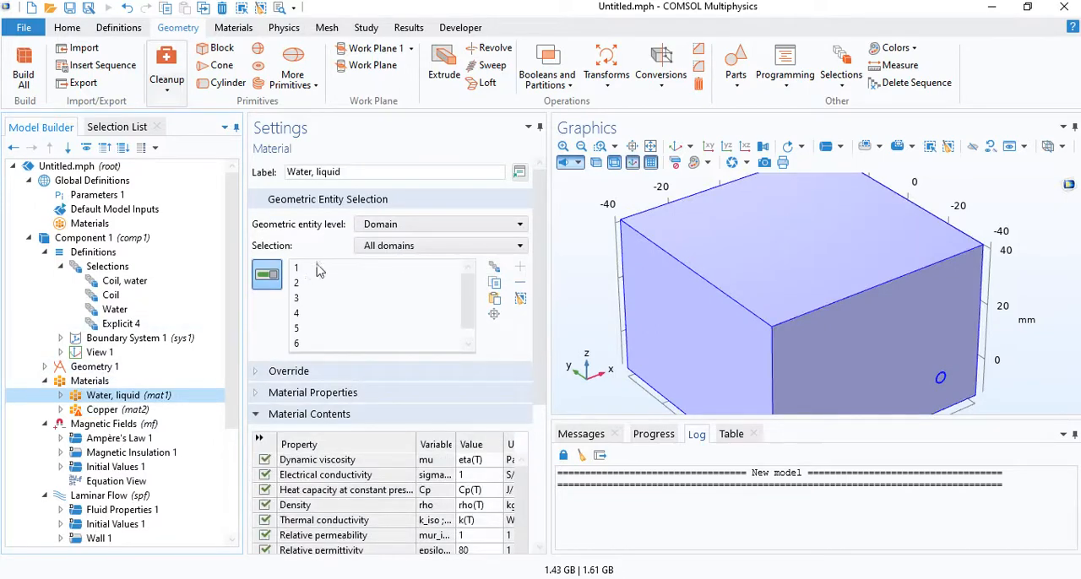
left_click(401, 248)
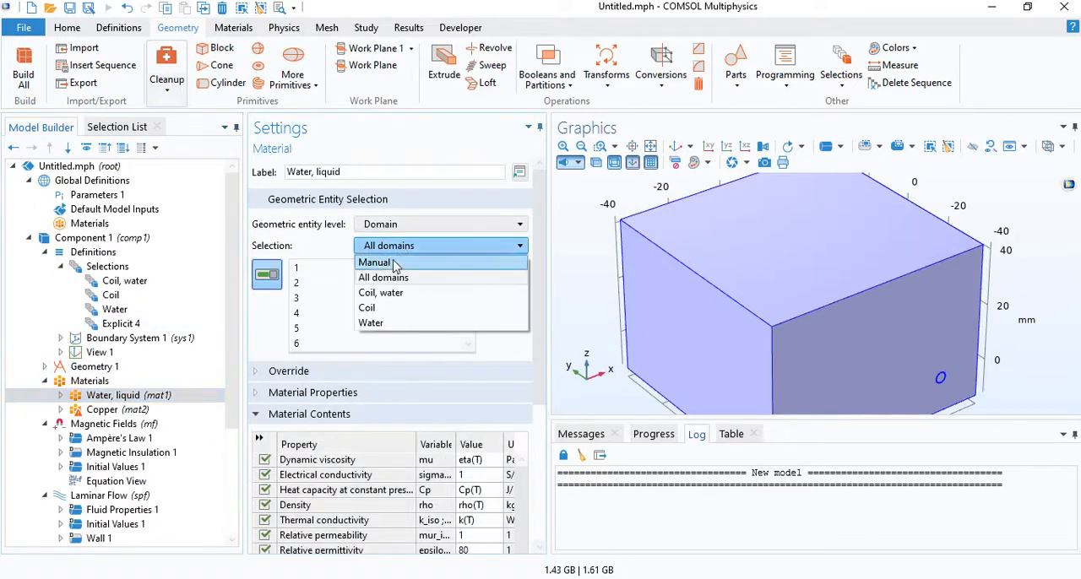
left_click(372, 324)
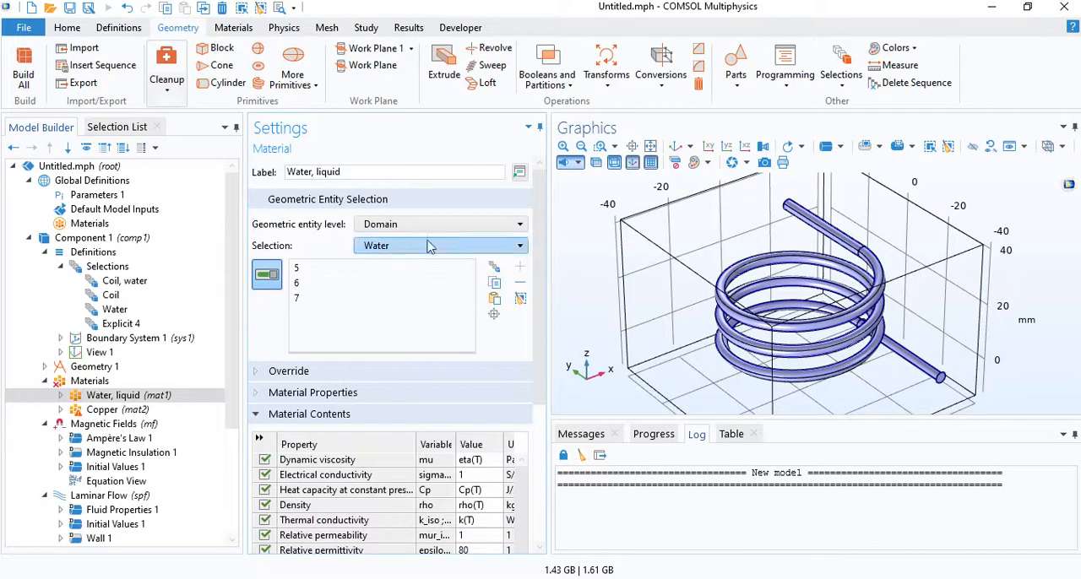
- Assign the Copper material to the Coil domain selection and check its dynamic viscosity entry
left_click(102, 410)
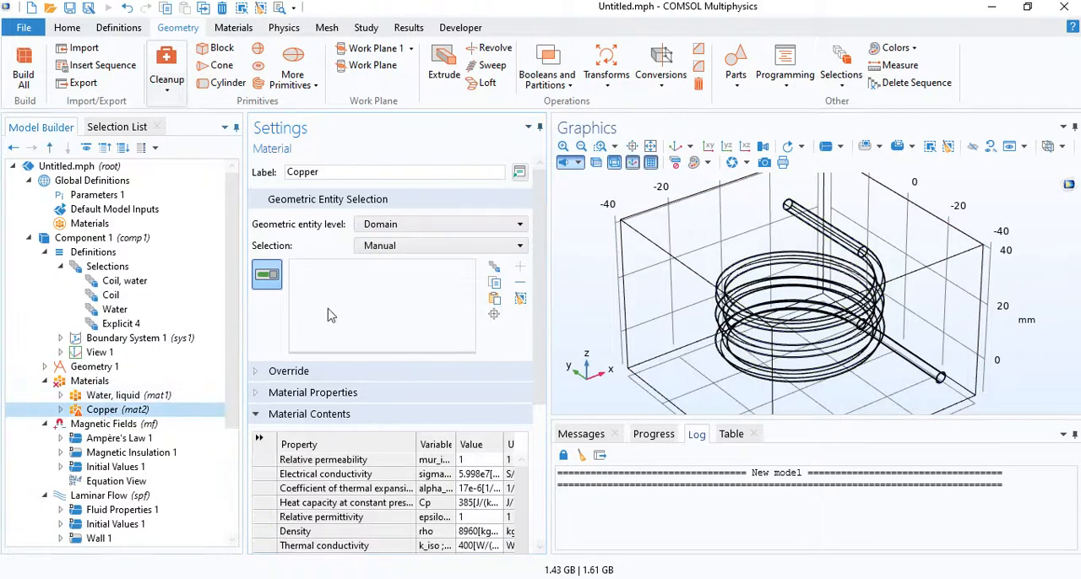
left_click(404, 246)
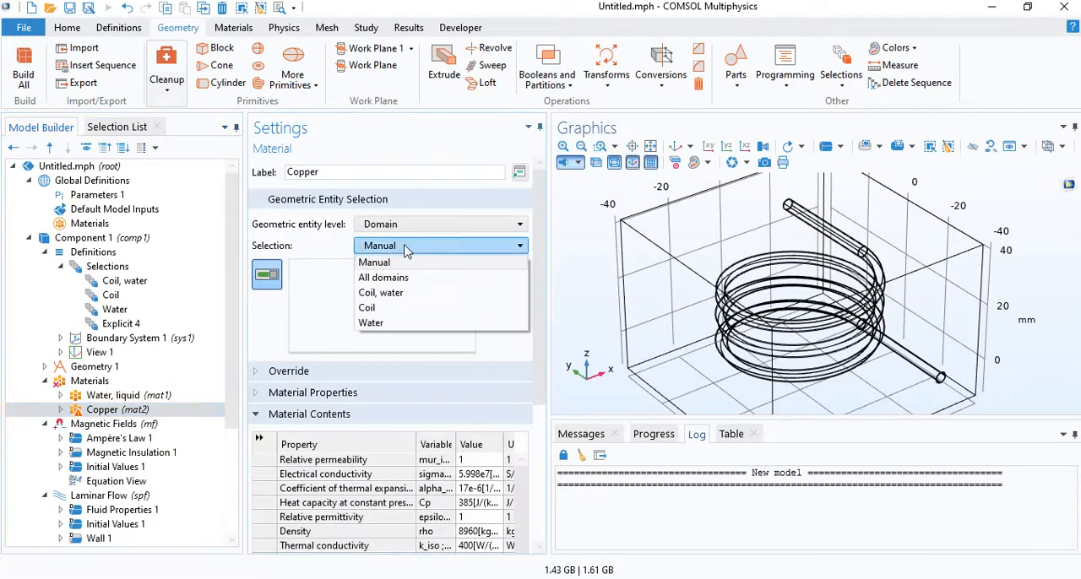
left_click(372, 308)
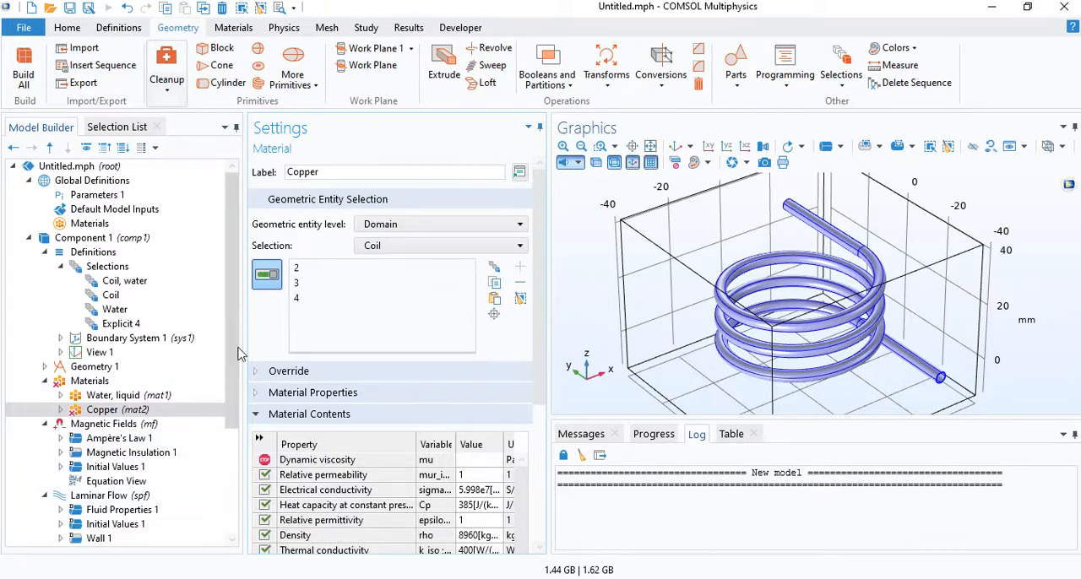
scroll(237, 355, "down", 2)
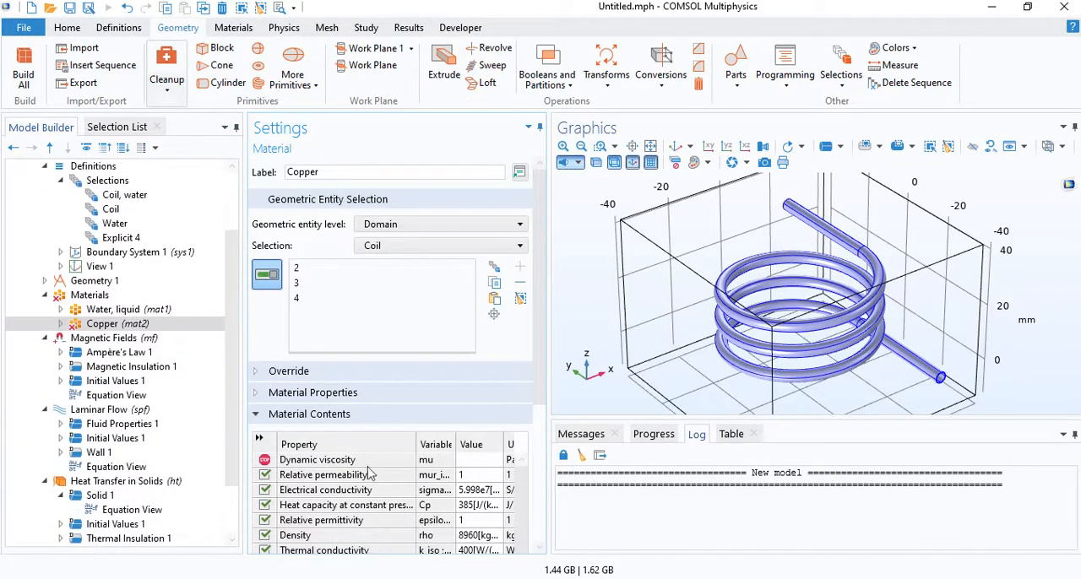
left_click(467, 461)
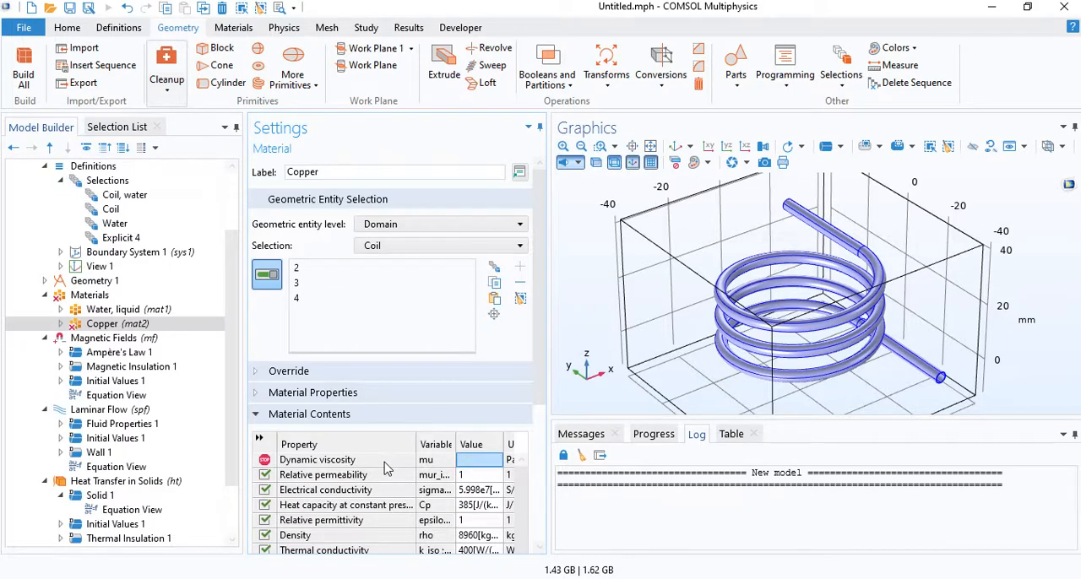
left_click(411, 463)
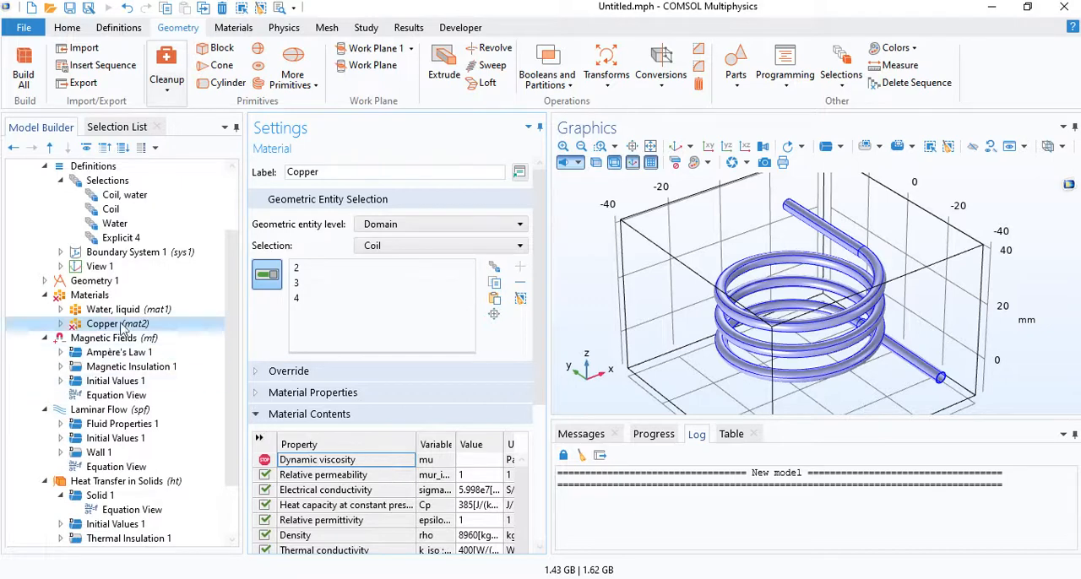
- Create a blank material labelled Air and assign it to the surrounding block, domain 1
left_click(100, 295)
right_click(109, 298)
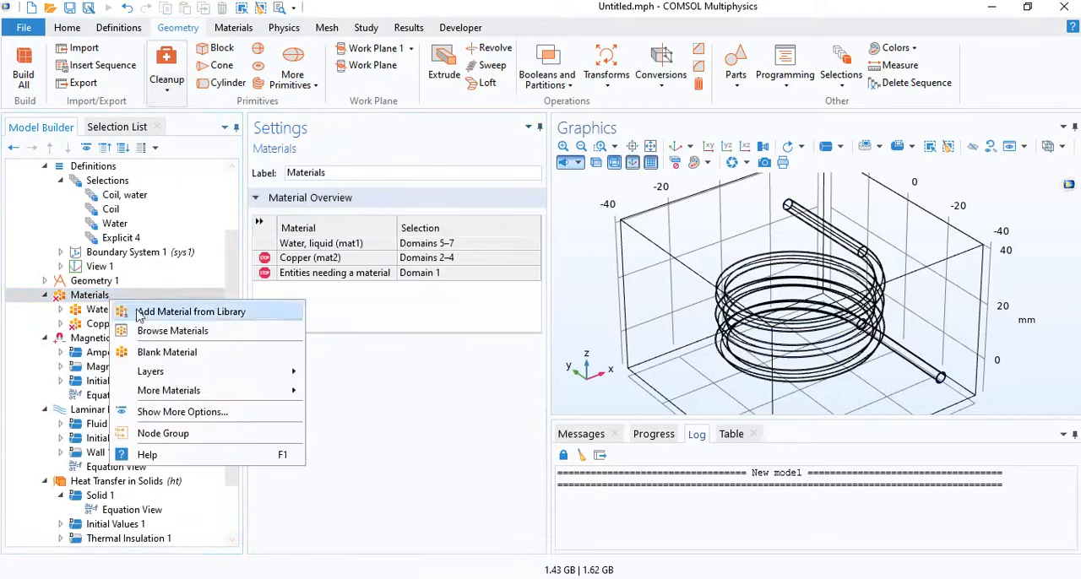
left_click(167, 352)
type("Air")
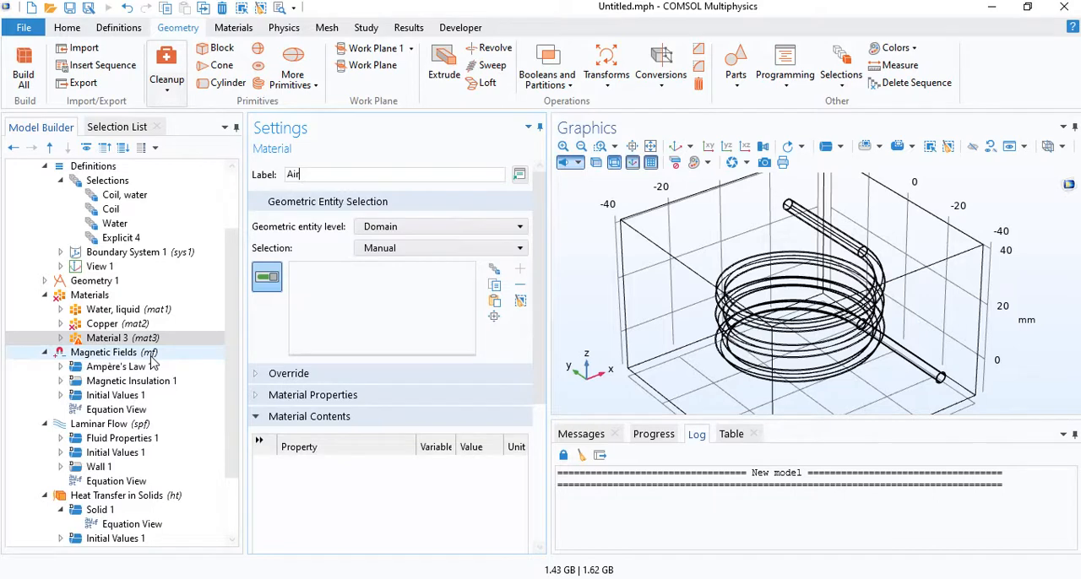
key("Return")
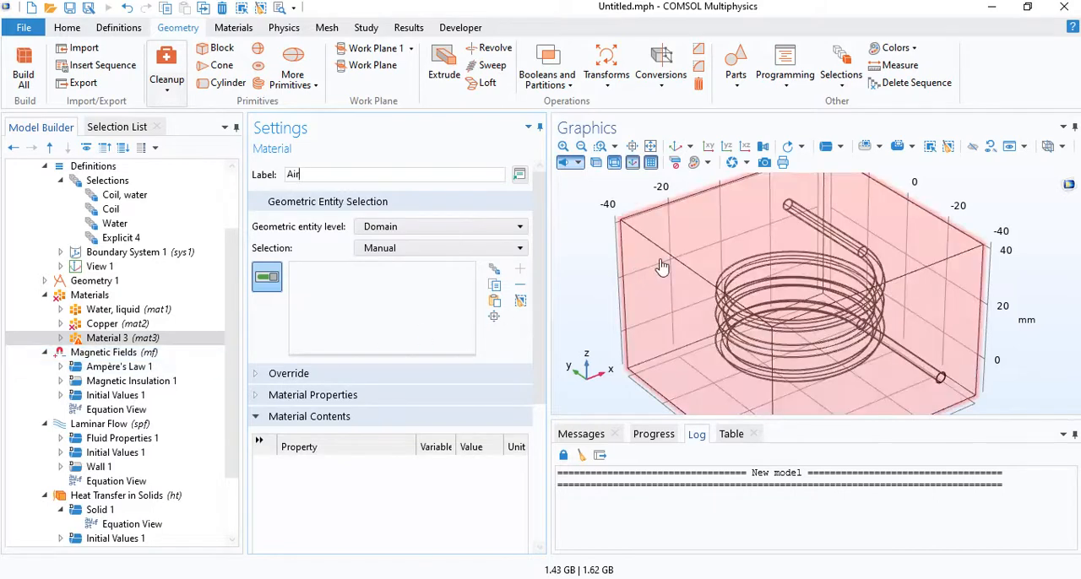
left_click(657, 267)
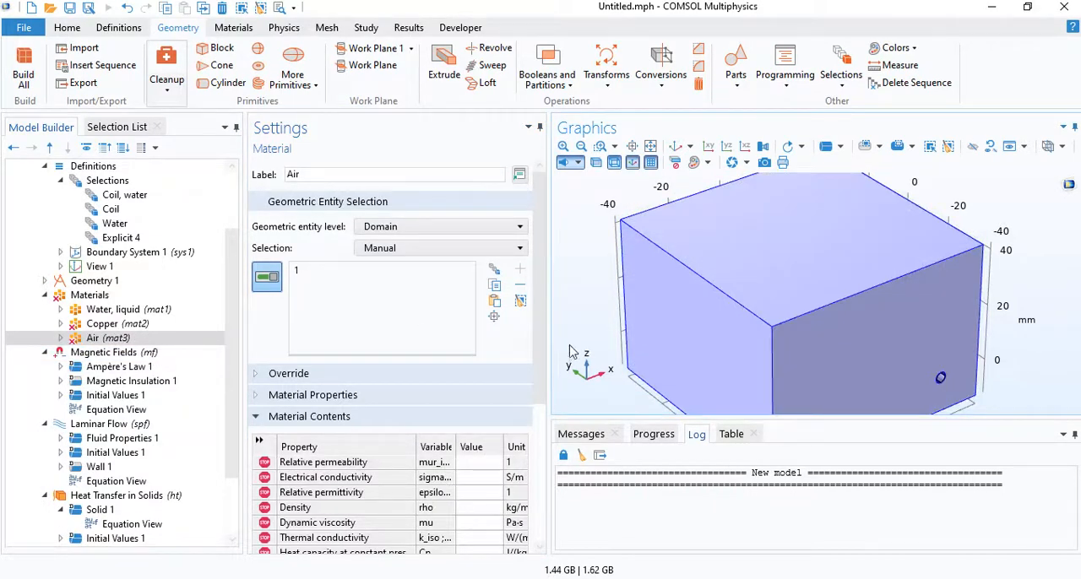
- Set the Air material's relative permeability, electrical conductivity and relative permittivity to 1 each, and look over its remaining properties
left_click(468, 464)
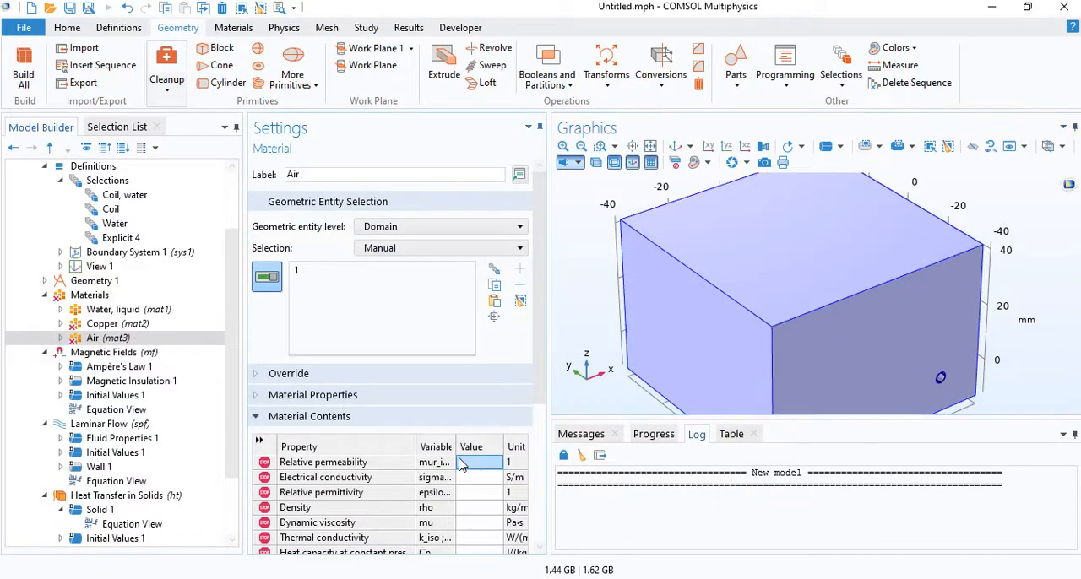
type("1")
left_click(457, 478)
type("1")
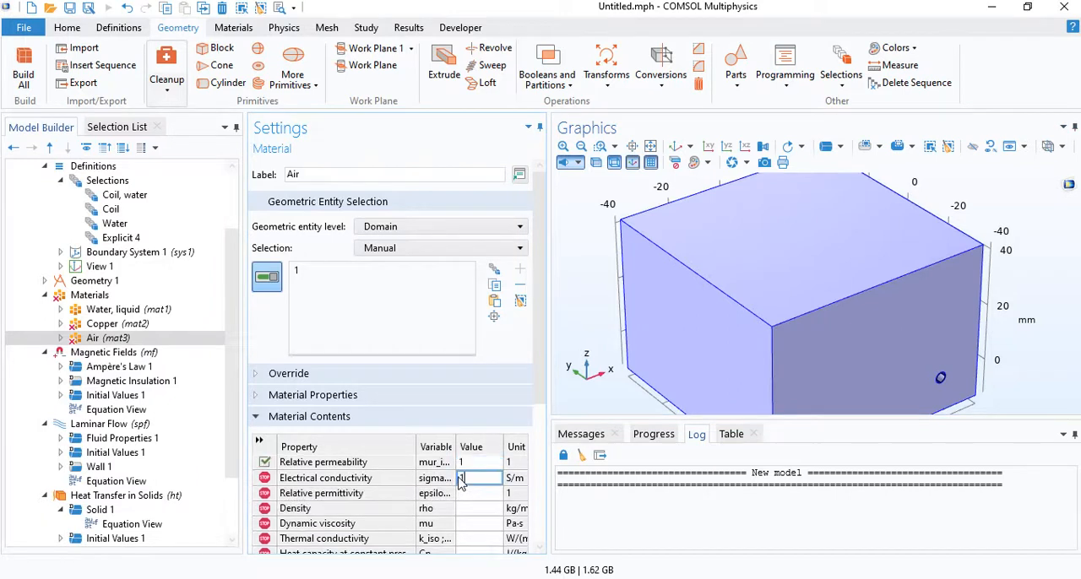
left_click(470, 494)
type("1")
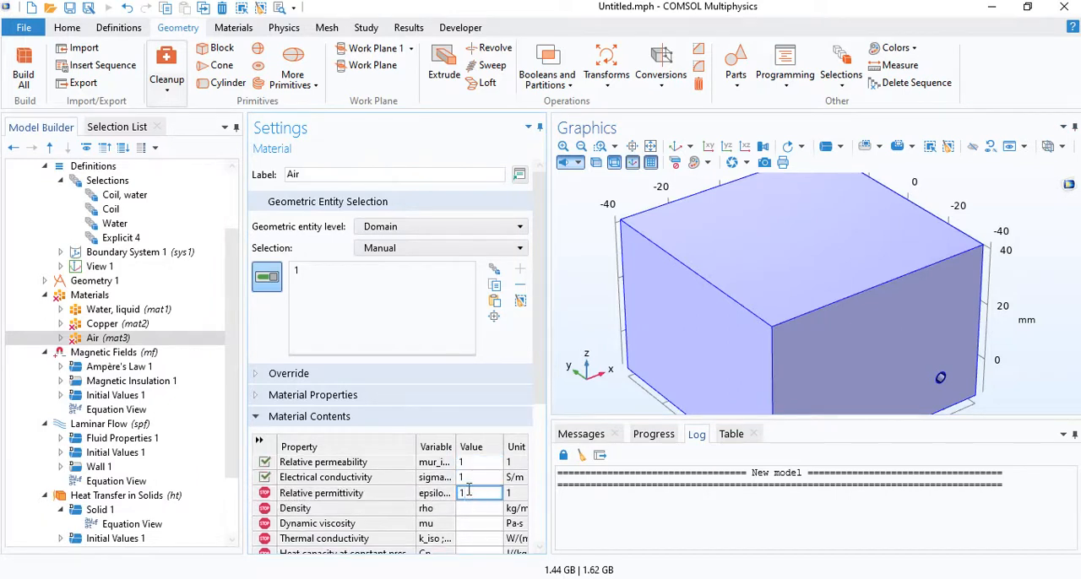
key("Return")
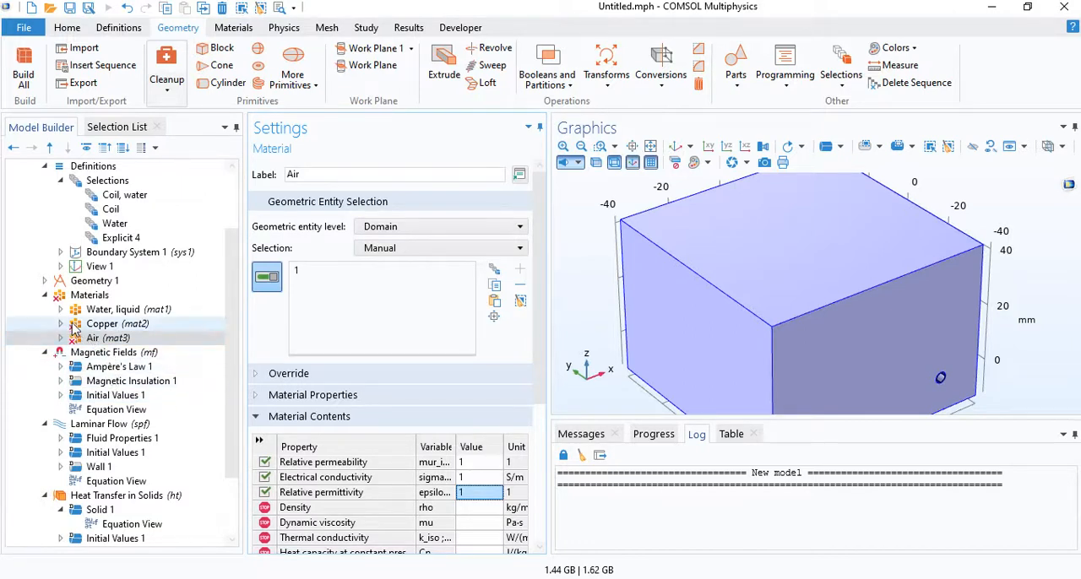
left_click(402, 509)
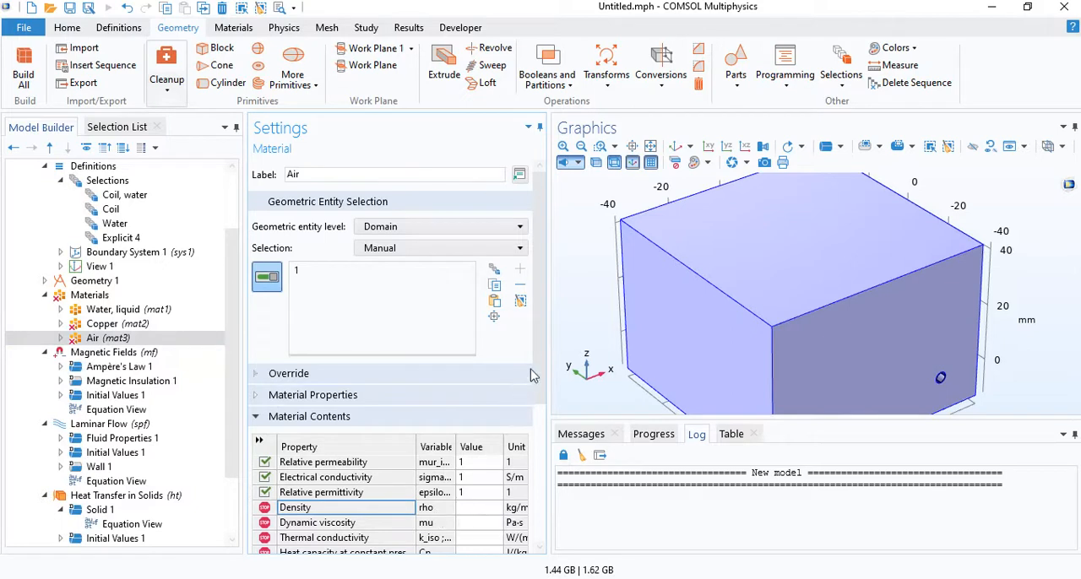
scroll(532, 374, "down", 2)
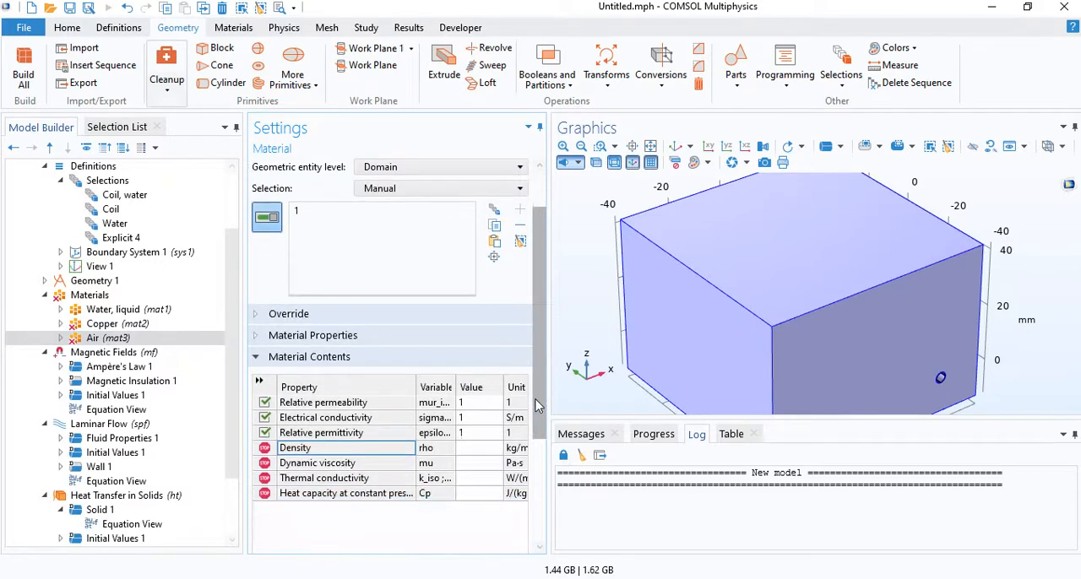
- Check the Magnetic Fields domain selection and restrict the Laminar Flow physics to the Water selection
left_click(131, 353)
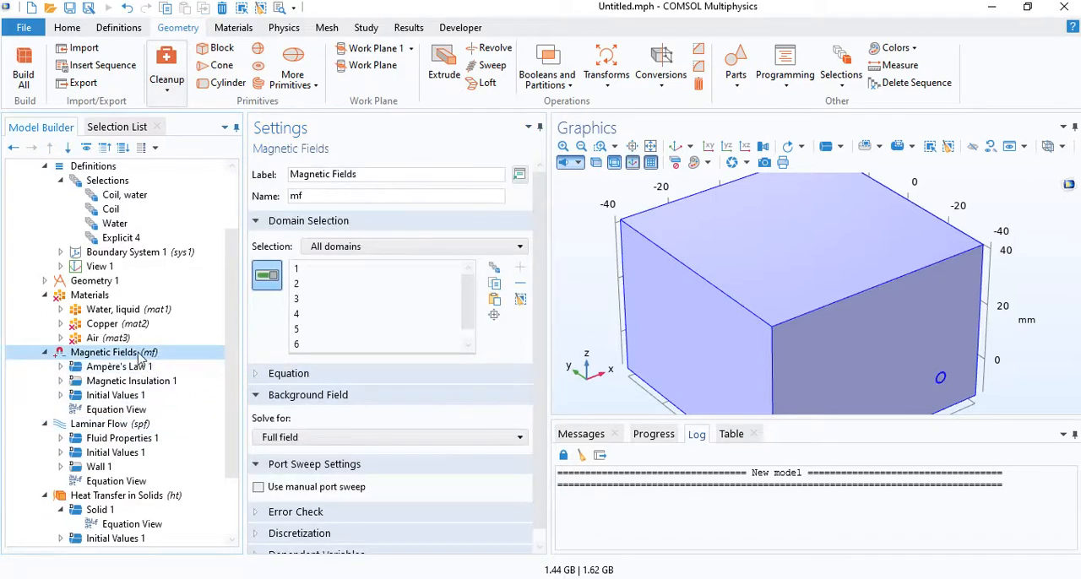
left_click_drag(760, 322, 779, 275)
left_click(117, 428)
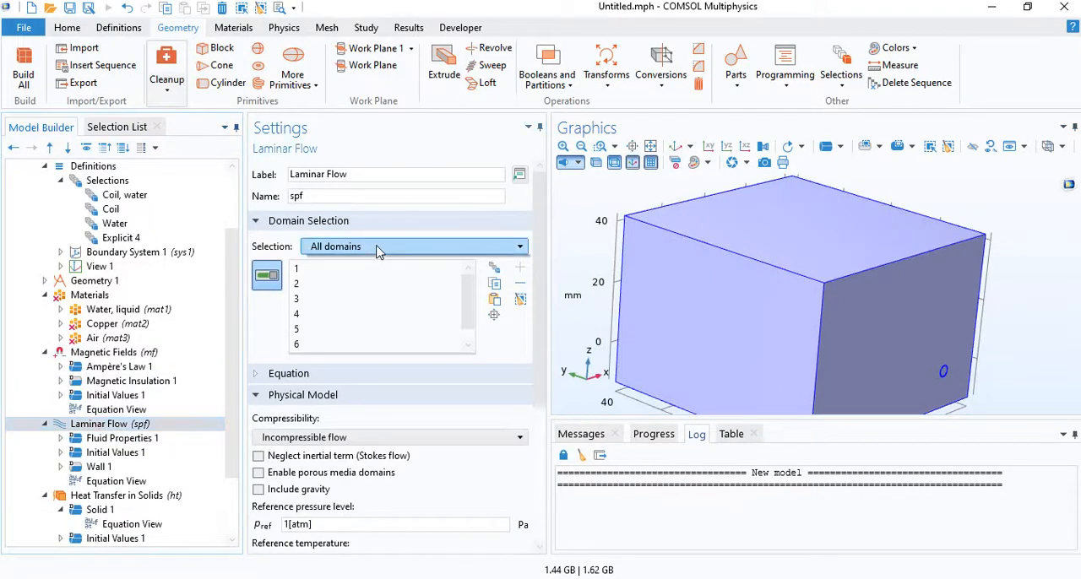
left_click(377, 247)
left_click(329, 325)
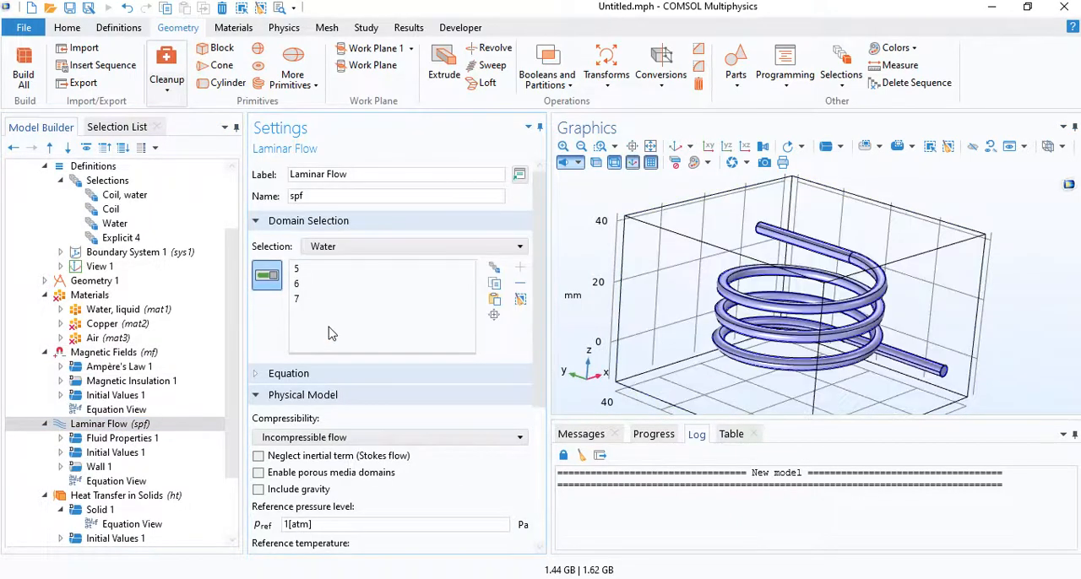
- Restrict the Heat Transfer in Solids physics to the Coil, water selection
left_click(135, 496)
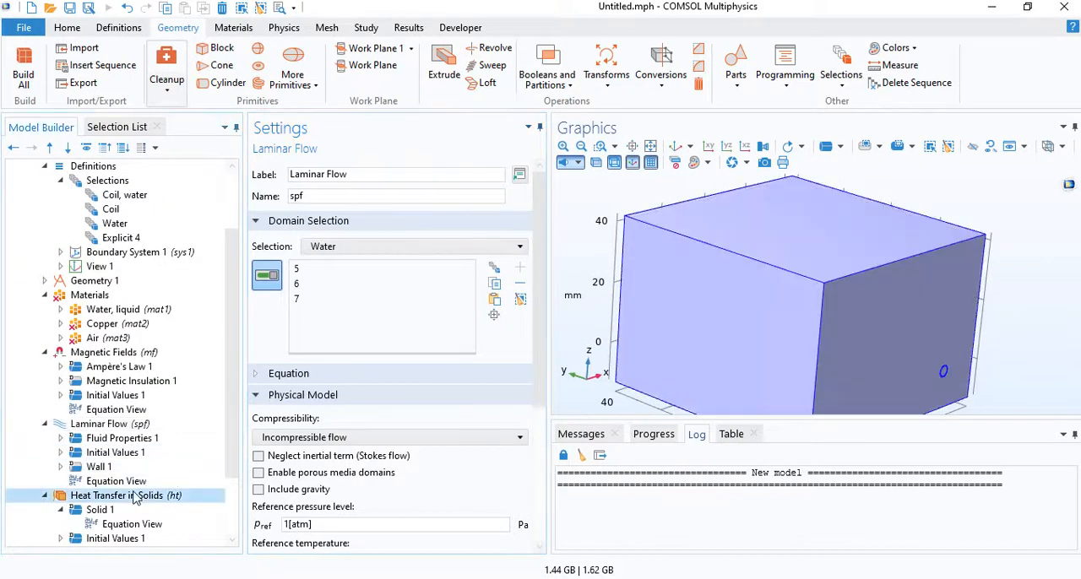
left_click(404, 249)
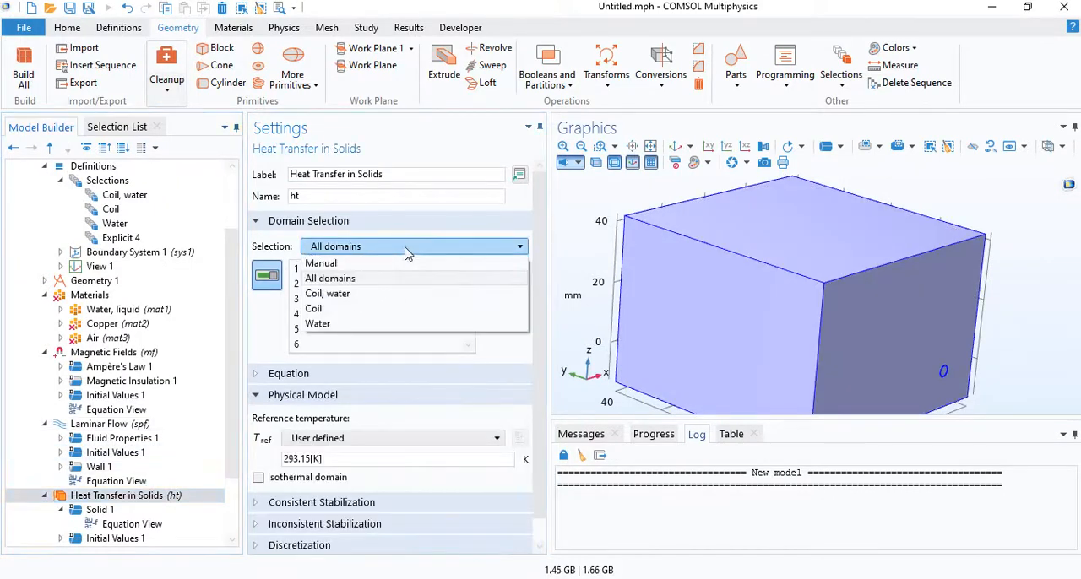
left_click(359, 295)
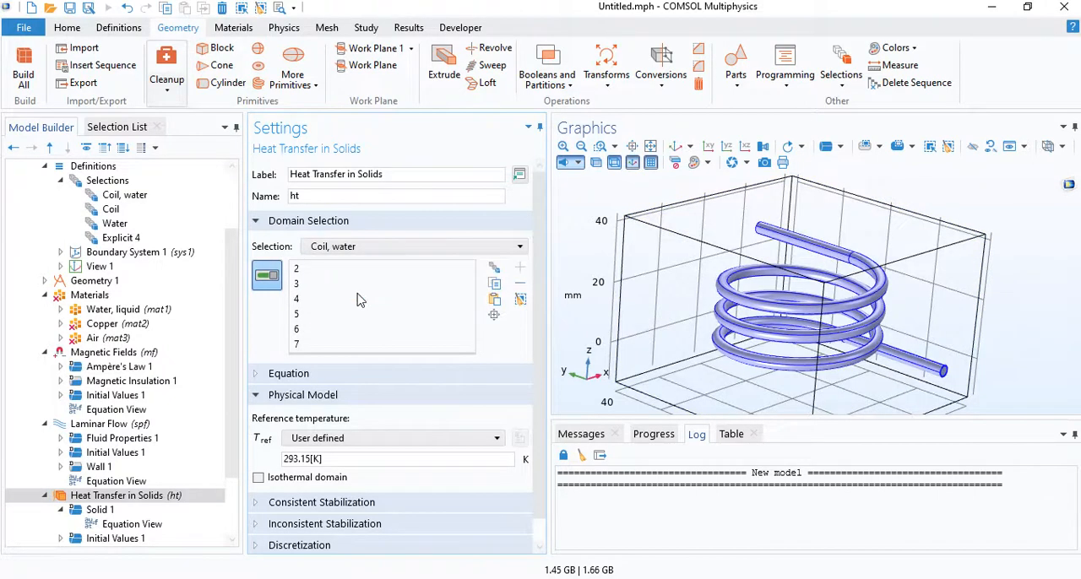
- Review the domain assignments and material properties of the water, copper and air materials
left_click(91, 297)
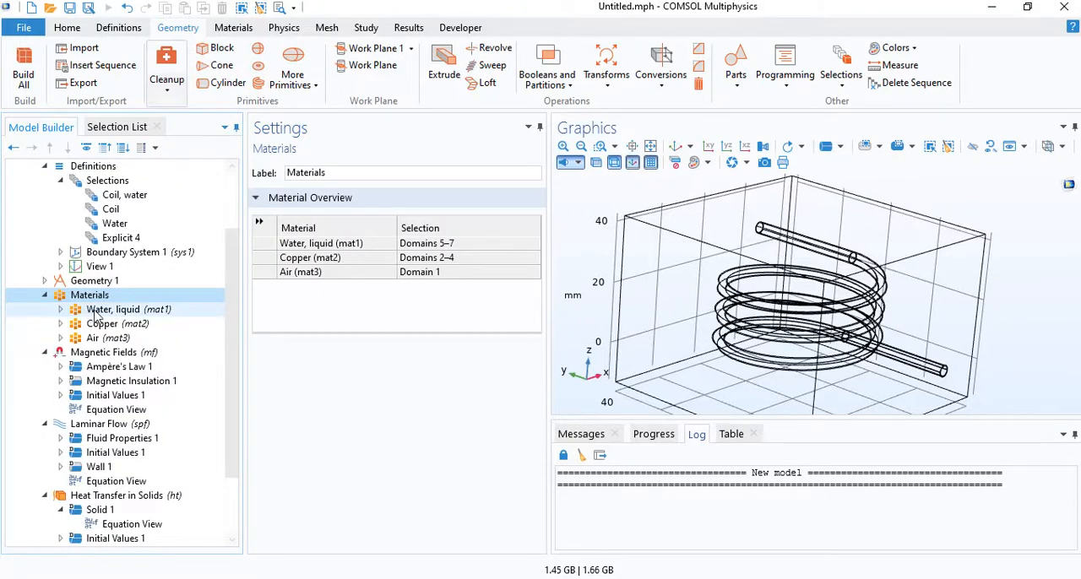
left_click(95, 312)
left_click(102, 324)
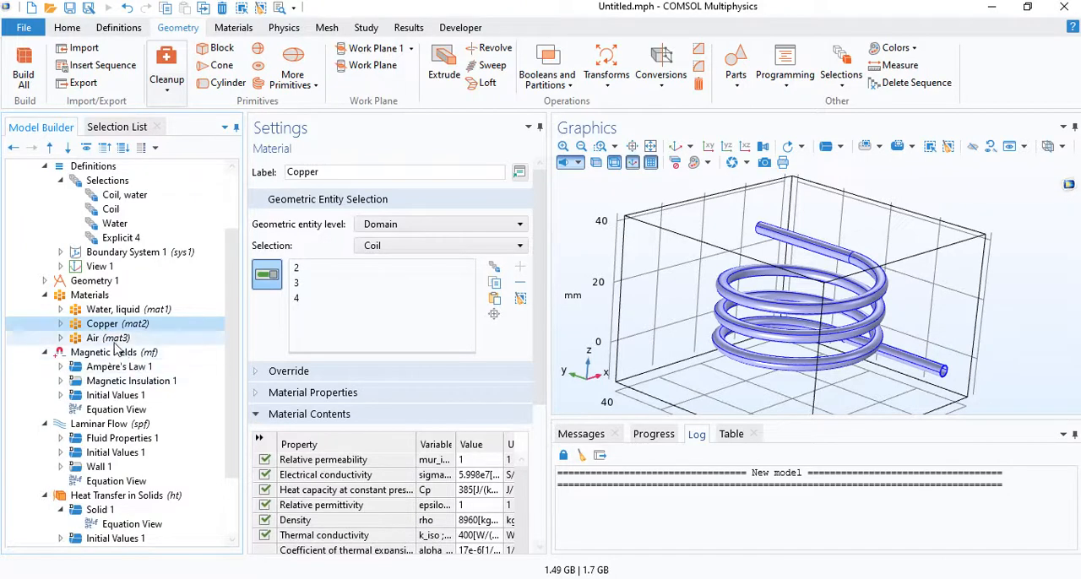
left_click(111, 339)
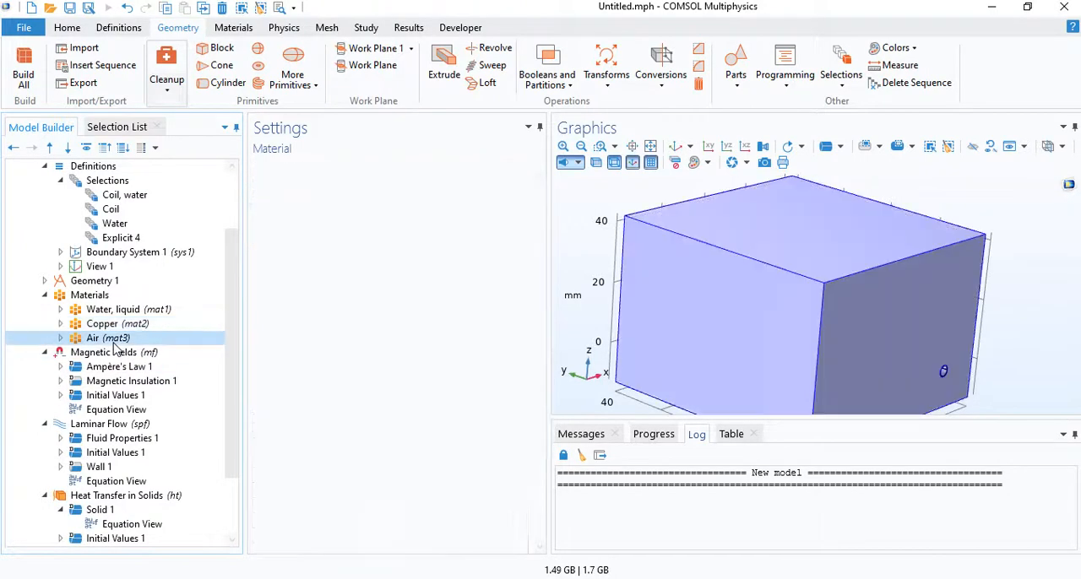
- Add a Coil domain feature to the Magnetic Fields physics and assign it to the Coil selection
left_click(46, 295)
left_click(102, 310)
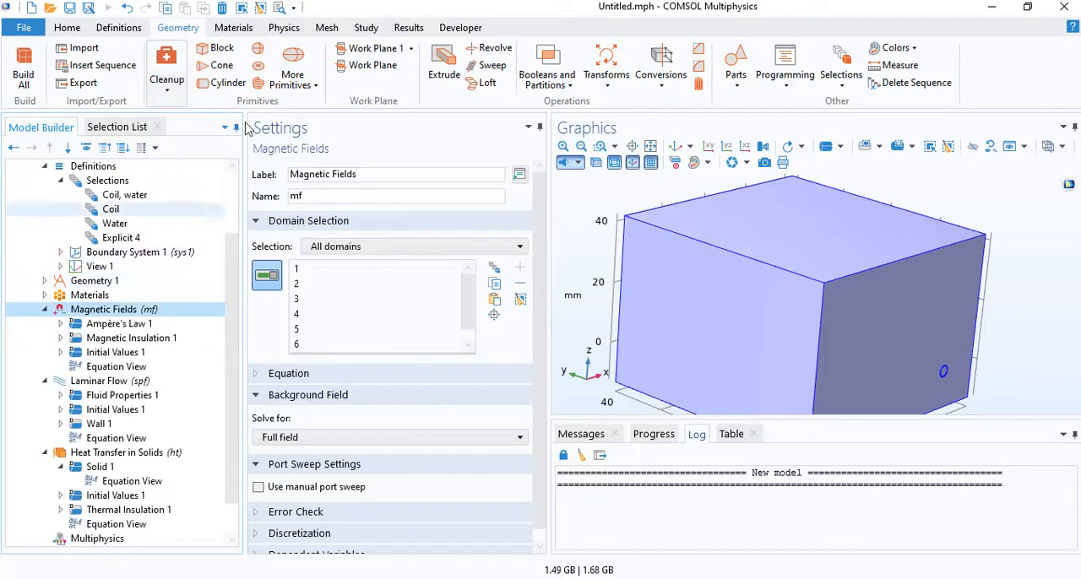
left_click(284, 27)
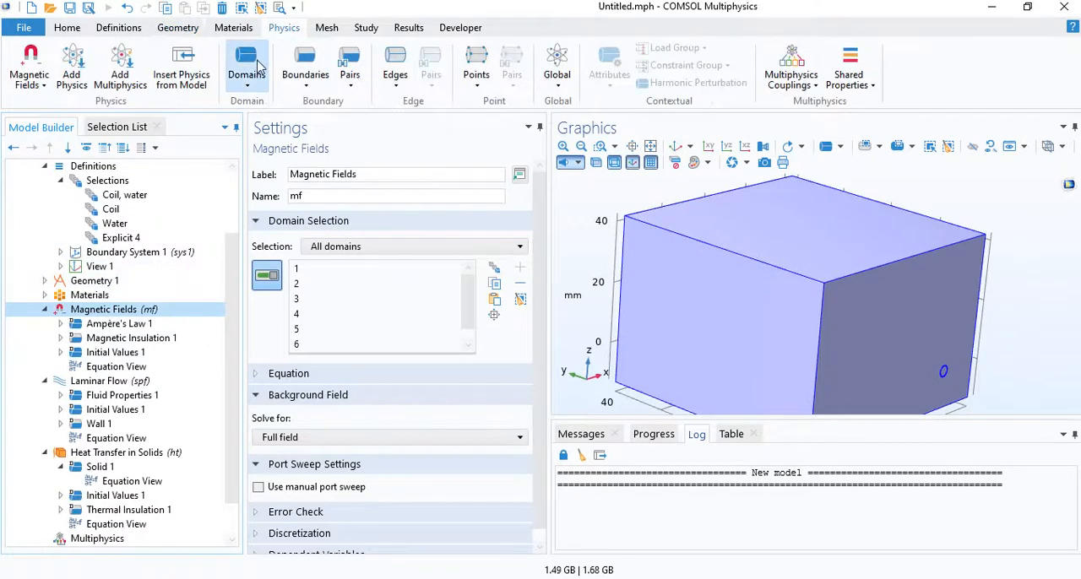
left_click(258, 68)
left_click(398, 115)
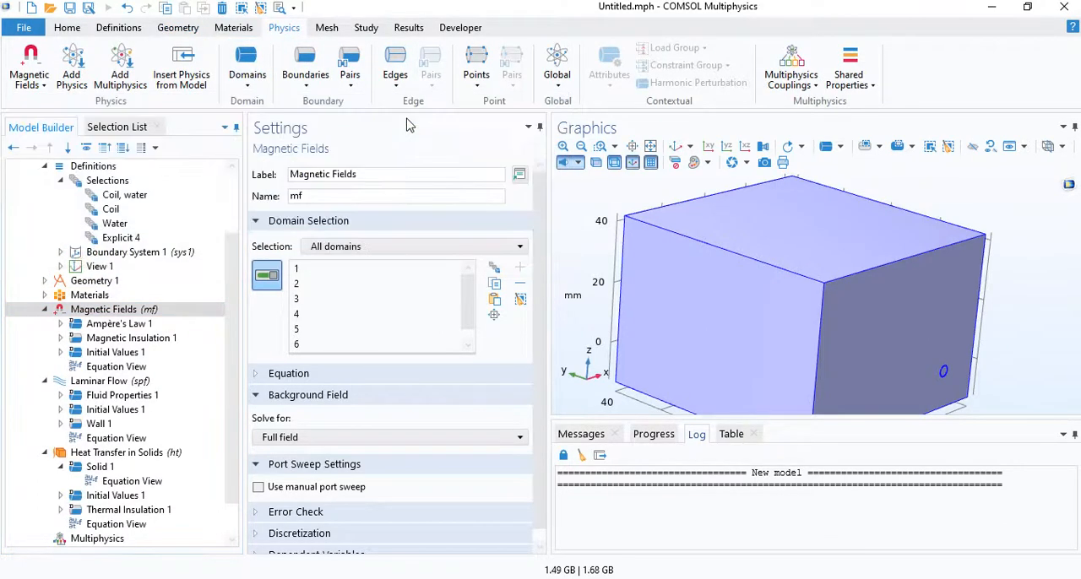
left_click(406, 230)
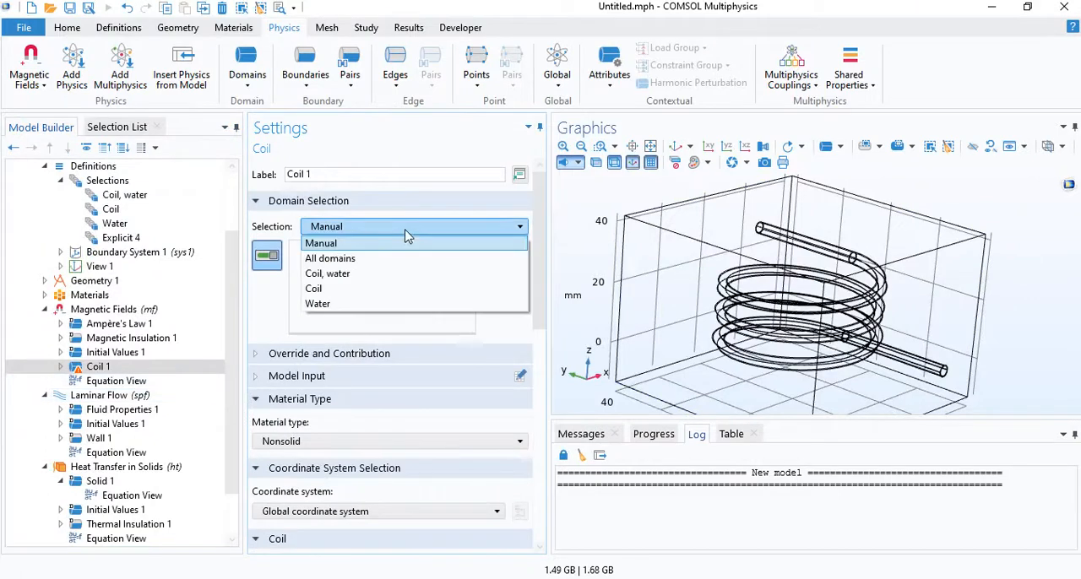
left_click(355, 288)
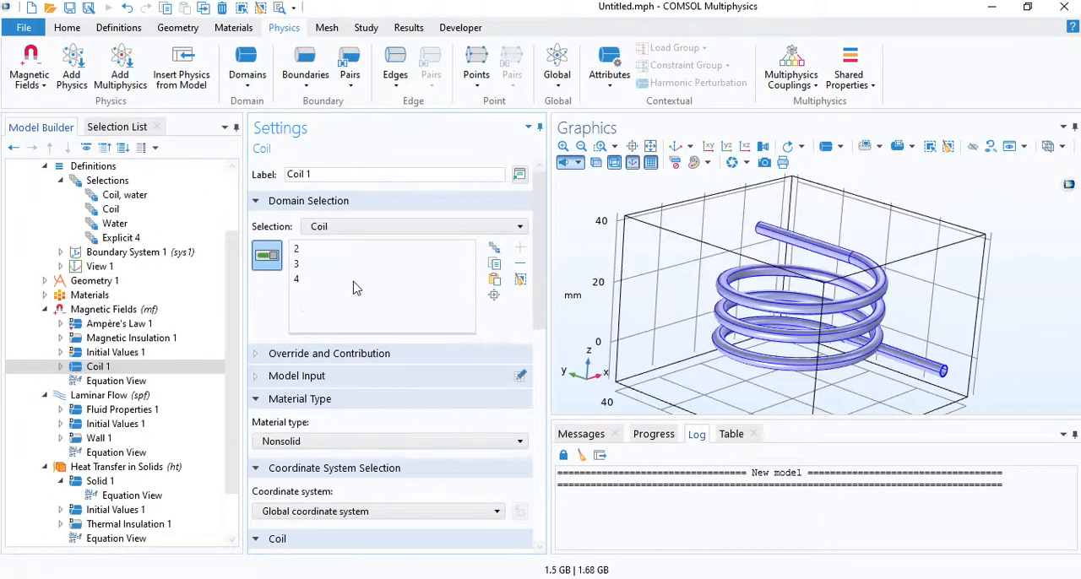
- Keep the coil as a single conductor, switch its excitation to Voltage and set the coil voltage to 30 V
scroll(306, 448, "down", 3)
scroll(307, 452, "down", 1)
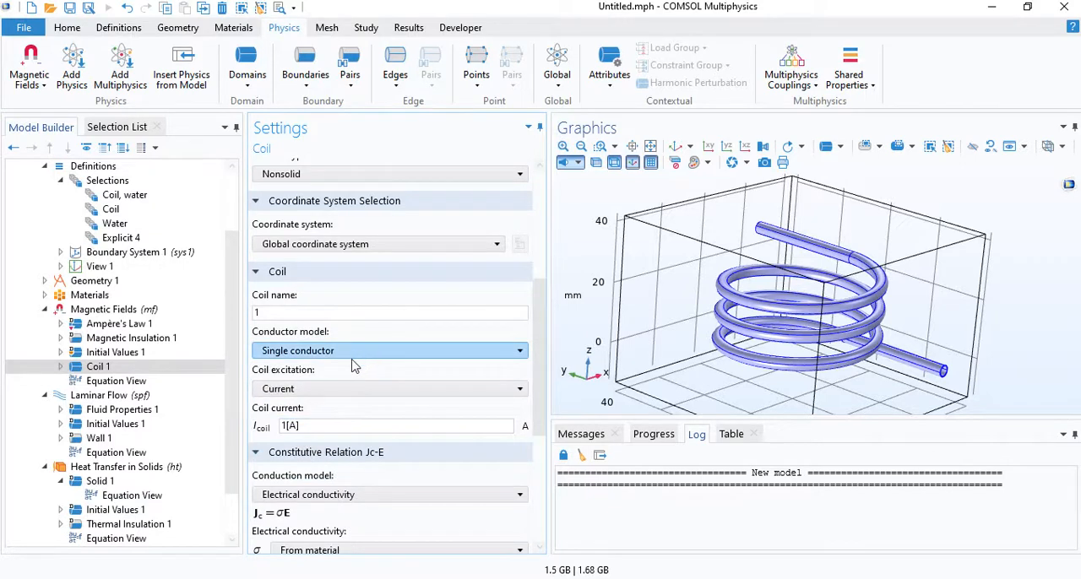
scroll(353, 365, "down", 1)
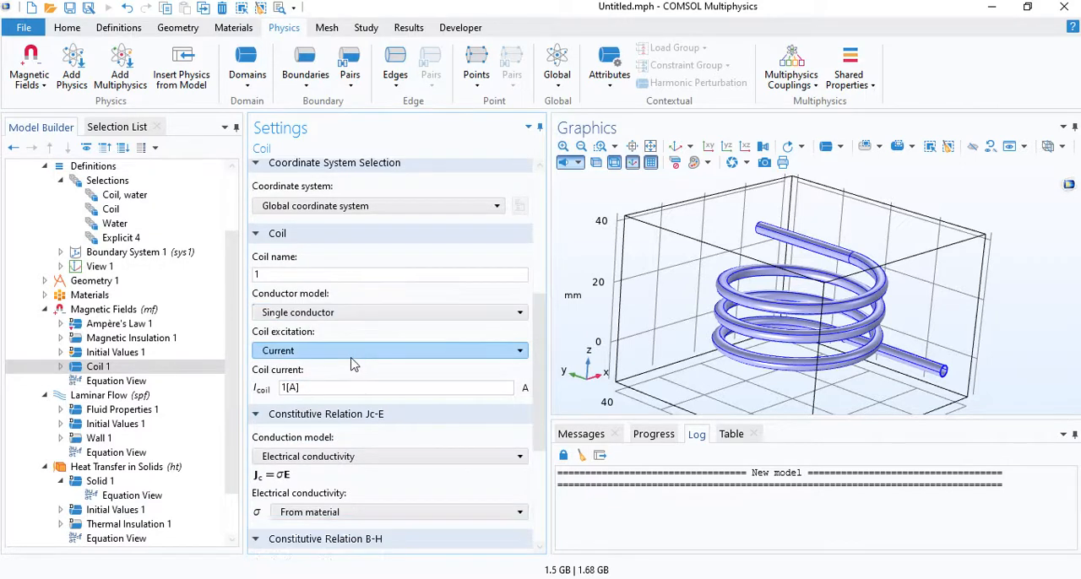
left_click(306, 353)
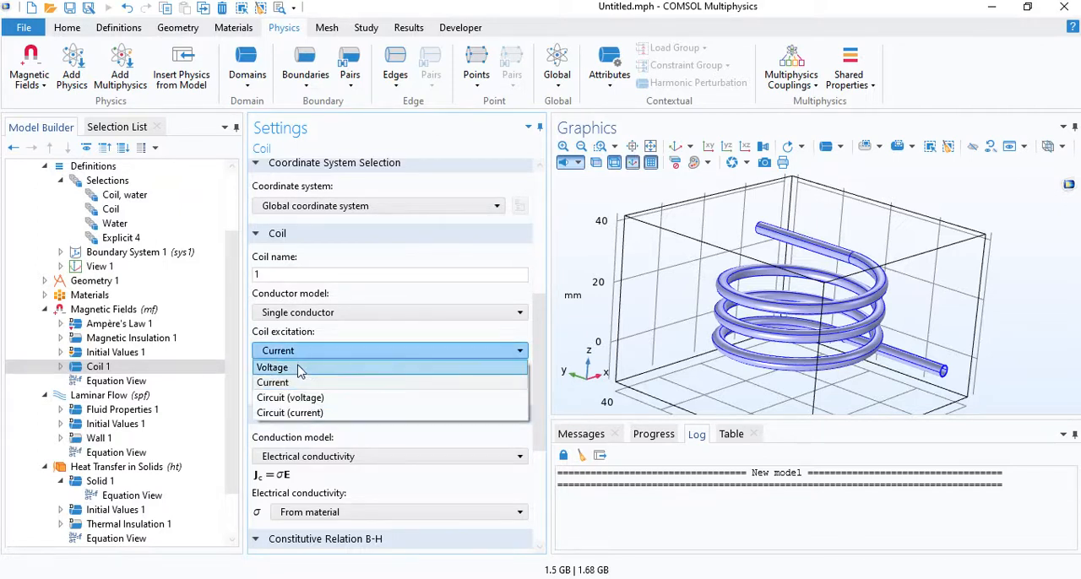
left_click(299, 360)
left_click_drag(323, 393, 285, 395)
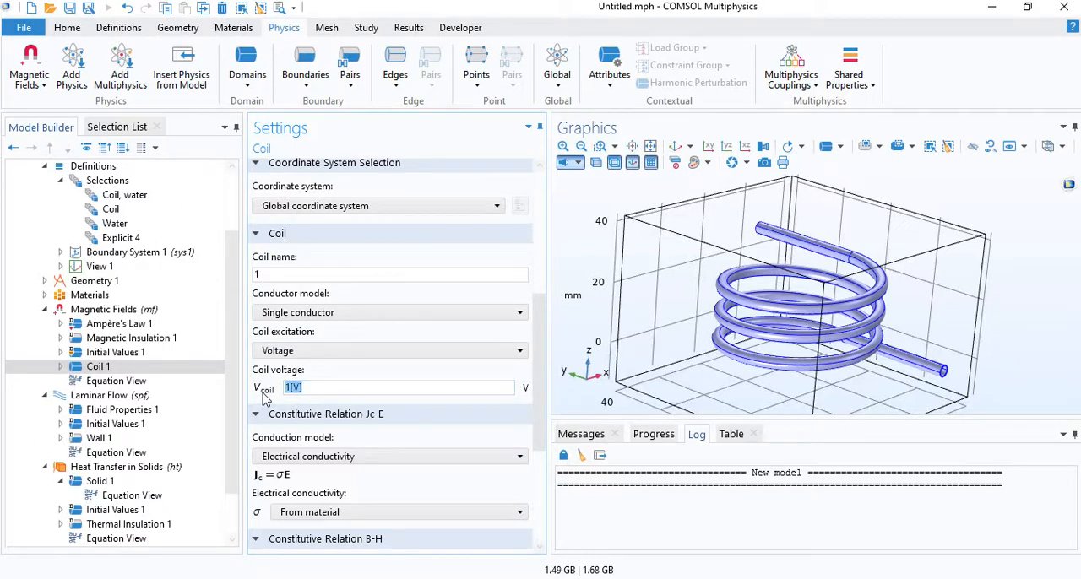
type("30")
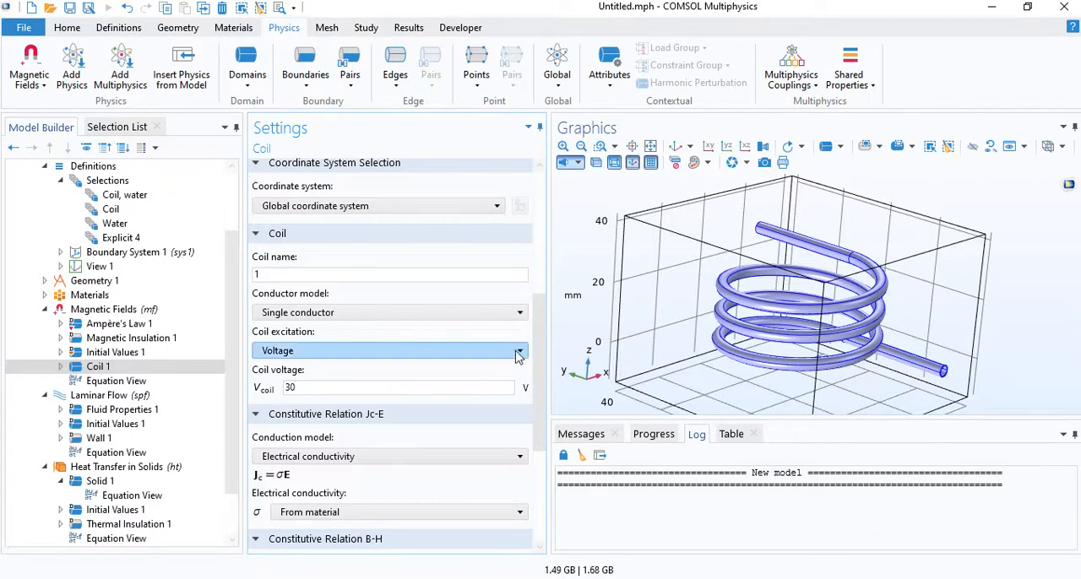
scroll(340, 418, "down", 5)
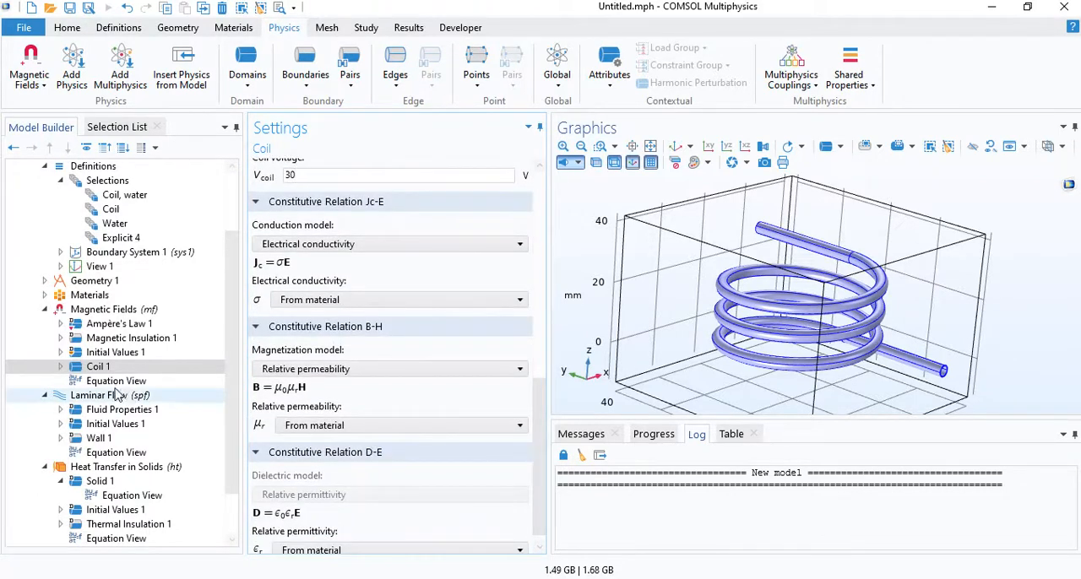
- Assign the Input of the coil's geometry analysis to the ring-shaped copper end face of the lower straight lead
left_click(59, 367)
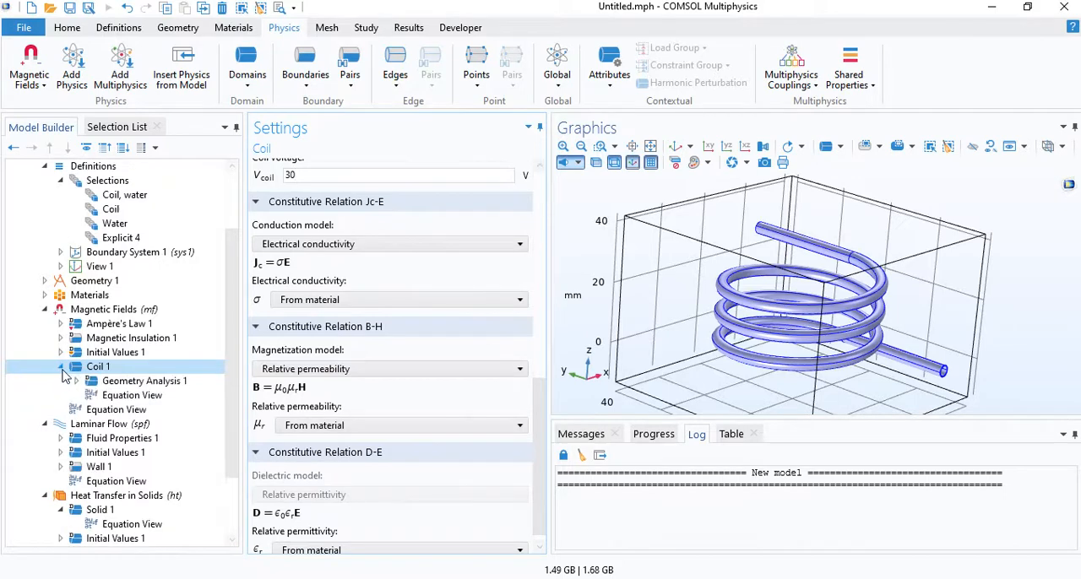
left_click(76, 382)
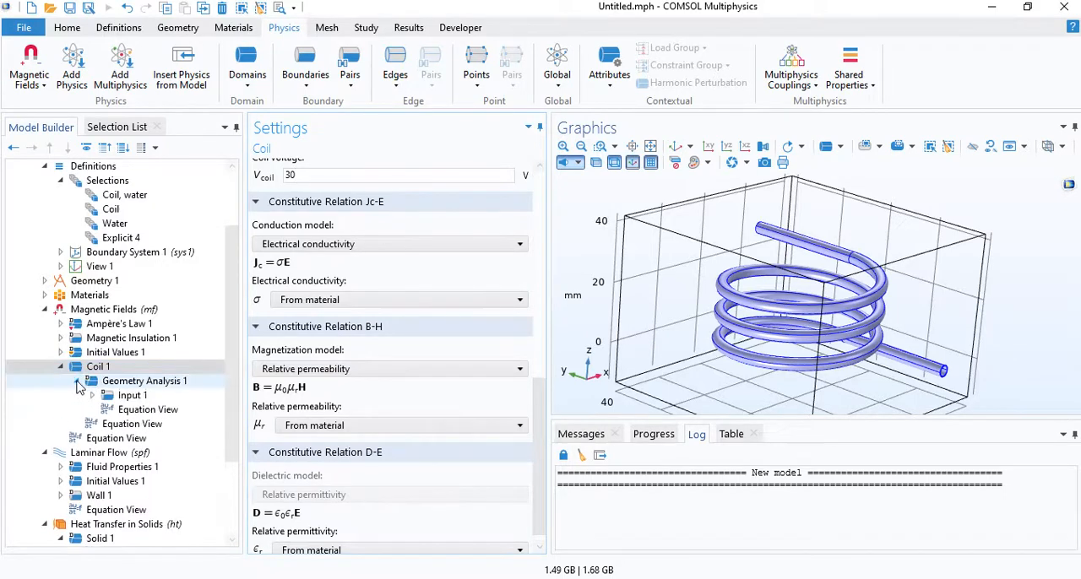
left_click(119, 397)
left_click_drag(670, 345, 675, 289)
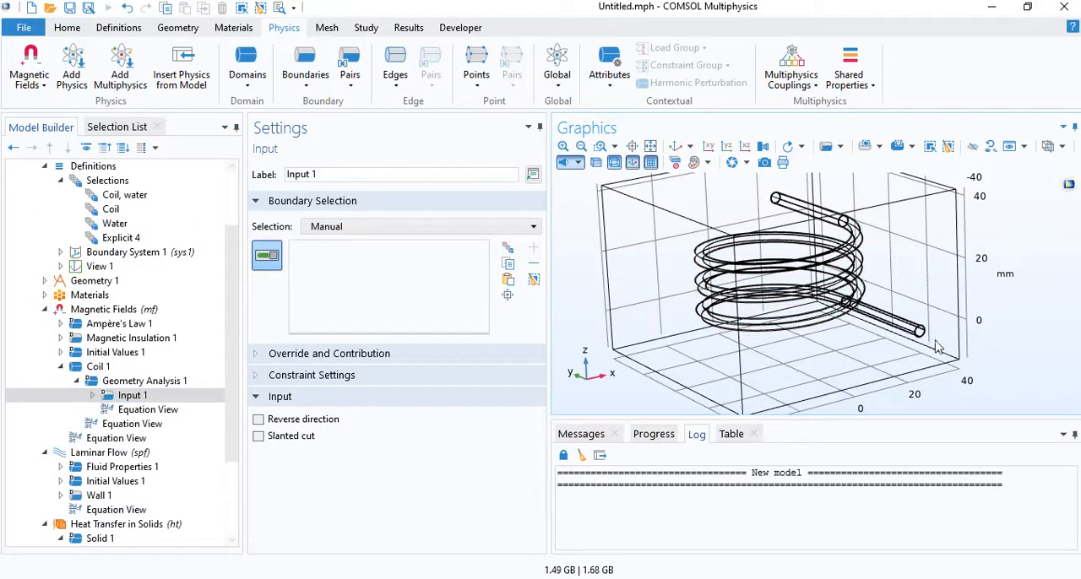
middle_click_drag(935, 342, 703, 262)
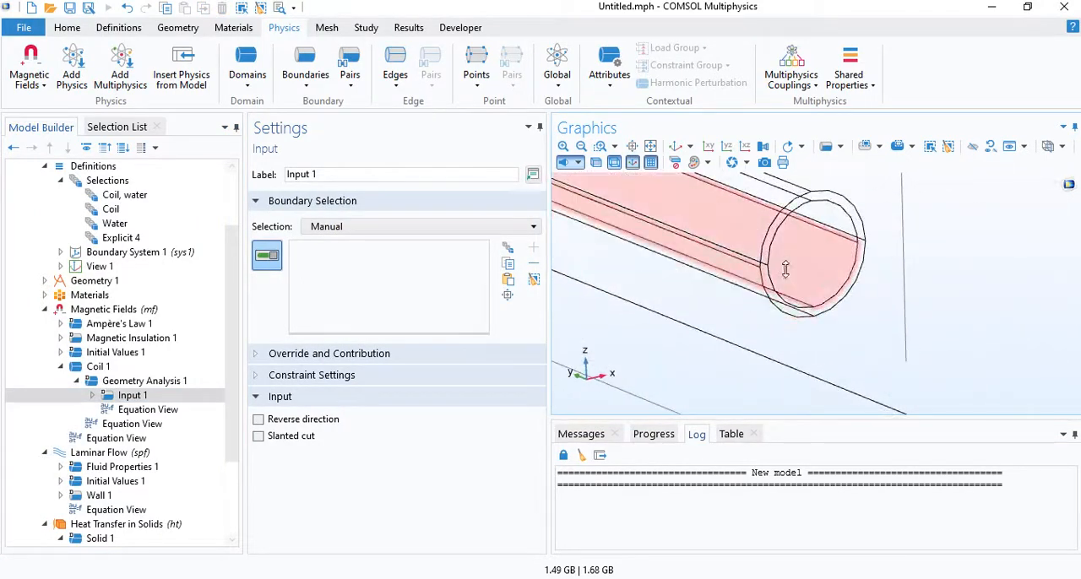
left_click(838, 206)
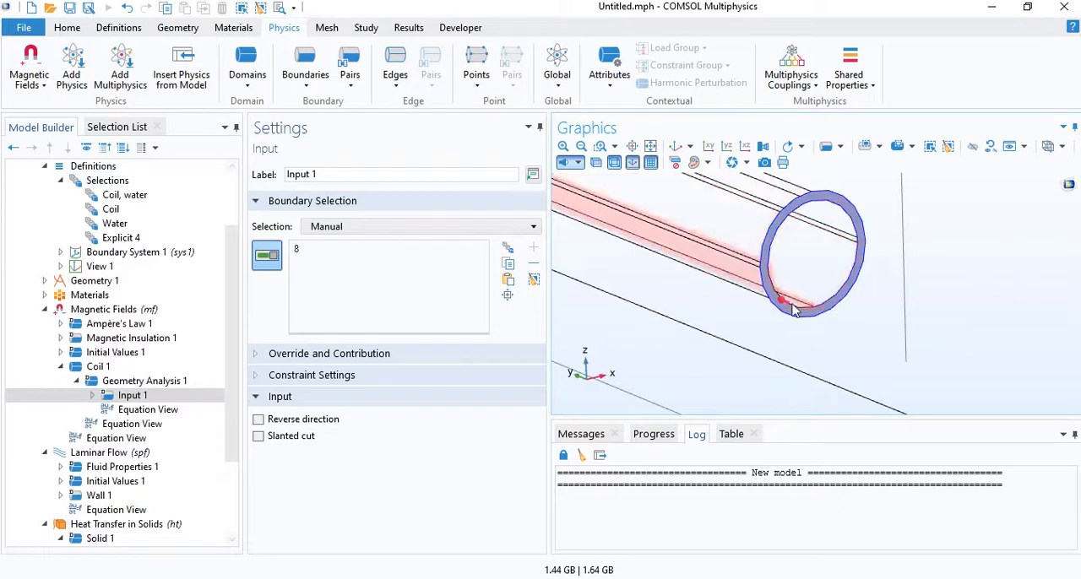
- Add an Output to the coil's geometry analysis and assign it to the ring-shaped copper end face of the upper straight lead
right_click(150, 384)
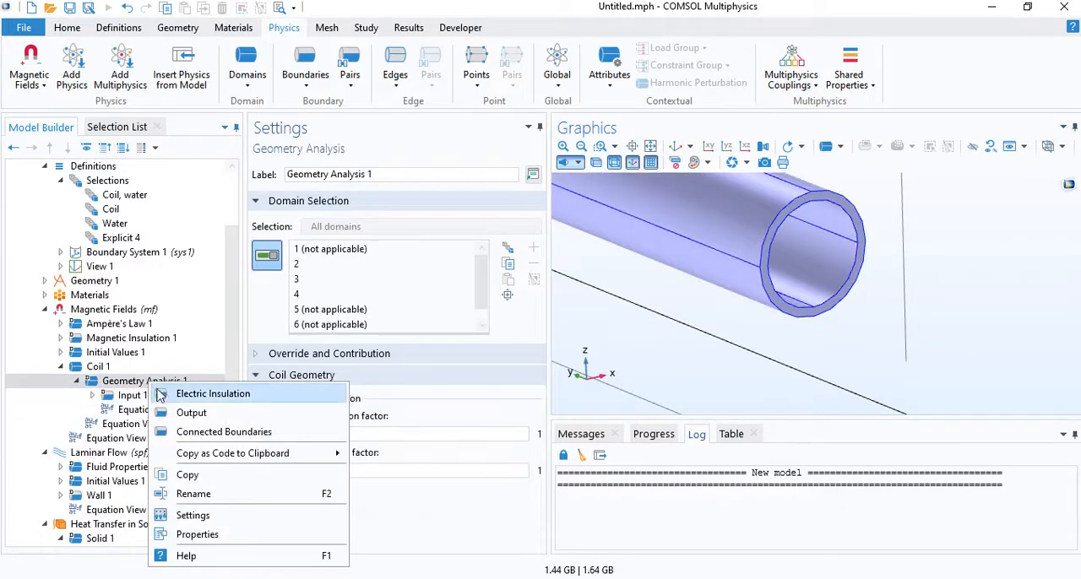
left_click(193, 413)
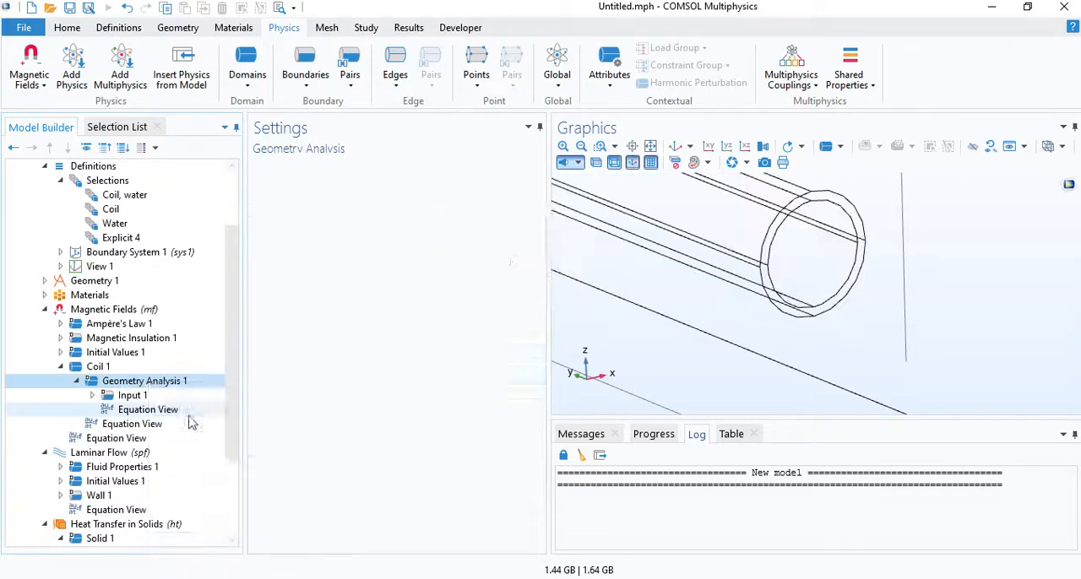
left_click(676, 147)
left_click_drag(726, 242, 744, 233)
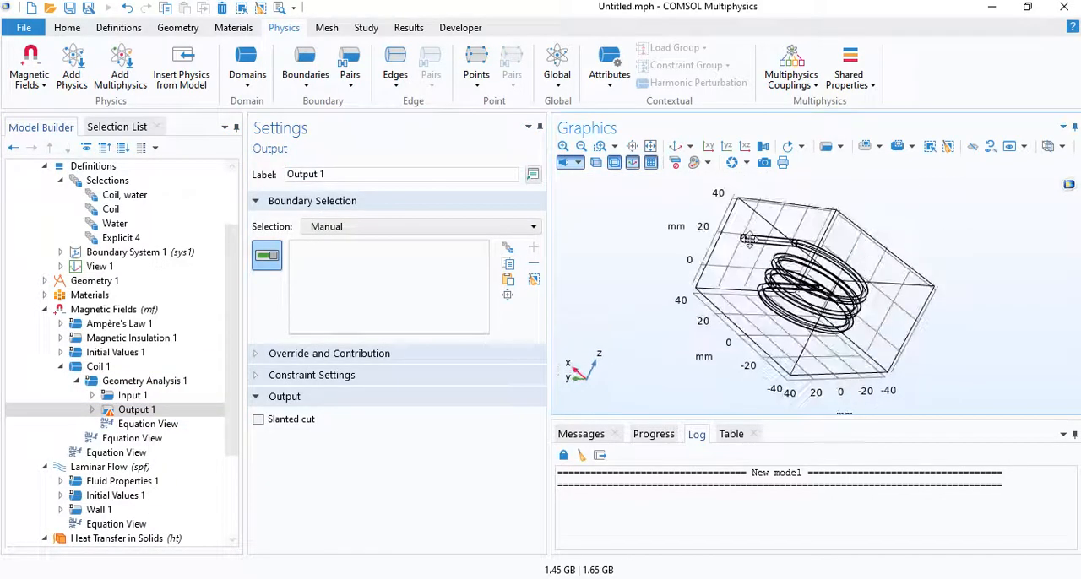
scroll(737, 237, "up", 4)
scroll(663, 206, "up", 3)
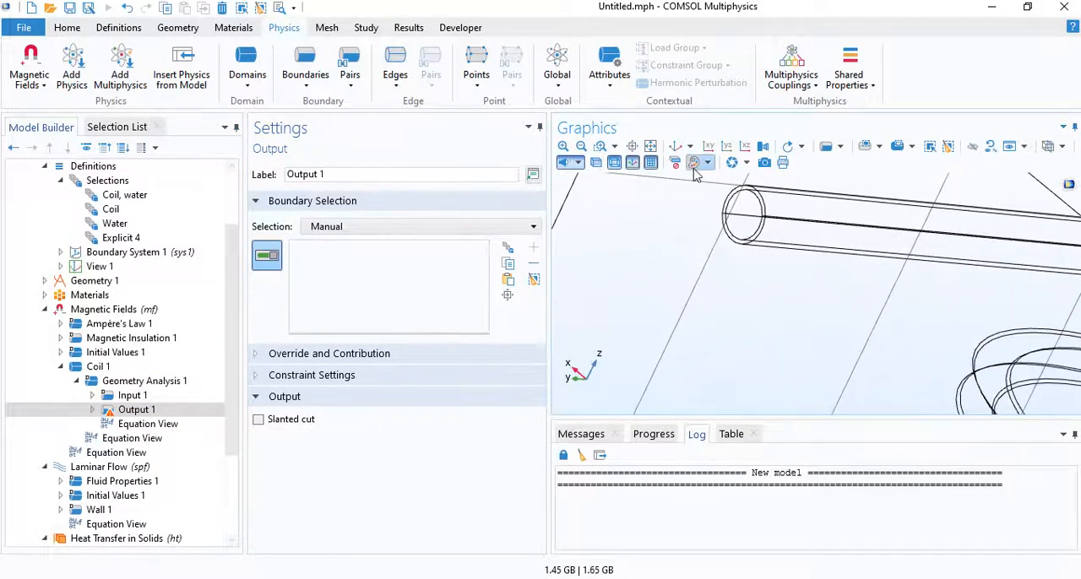
scroll(719, 237, "up", 2)
scroll(722, 230, "up", 3)
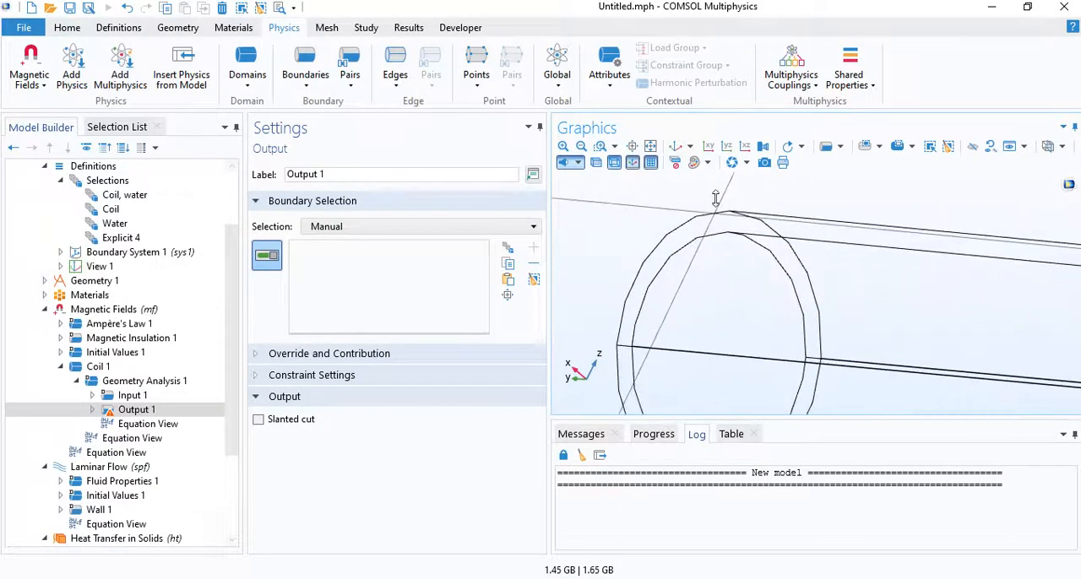
left_click(731, 208)
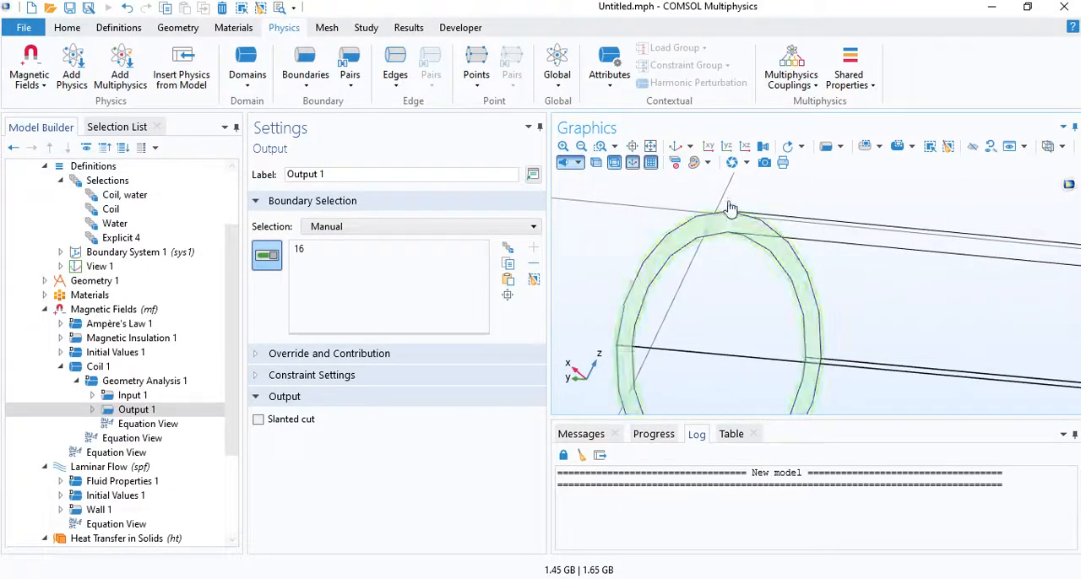
left_click(676, 146)
scroll(870, 269, "up", 4)
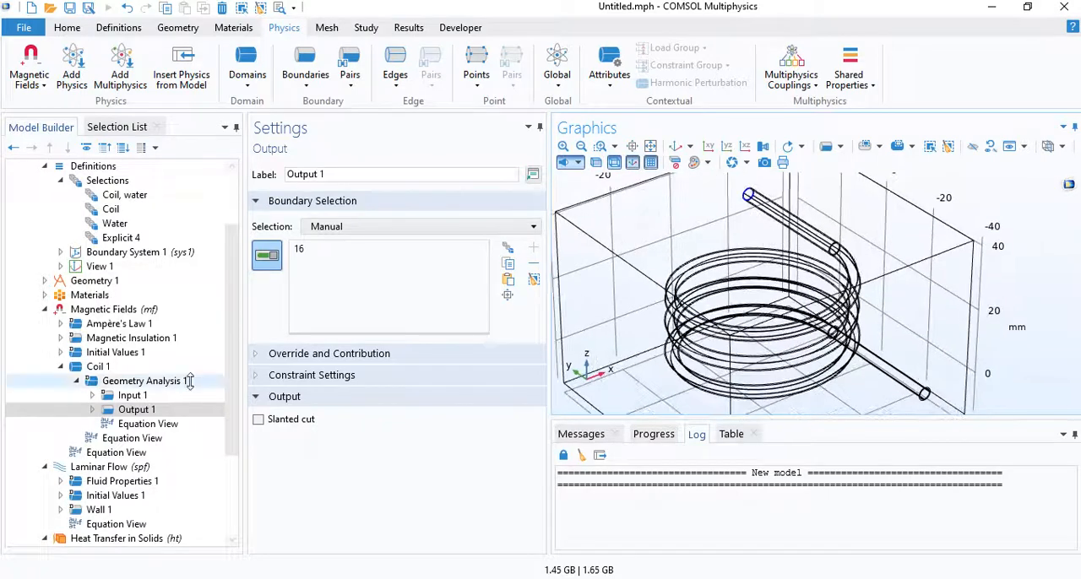
left_click(62, 366)
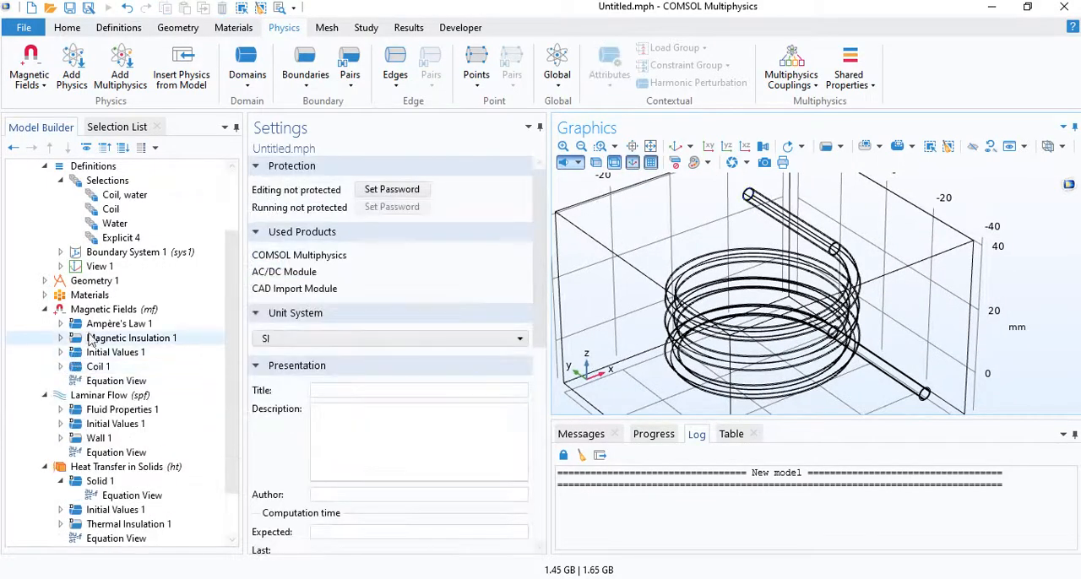
- Set the Magnetic Fields discretization of the magnetic vector potential to Linear
left_click(105, 311)
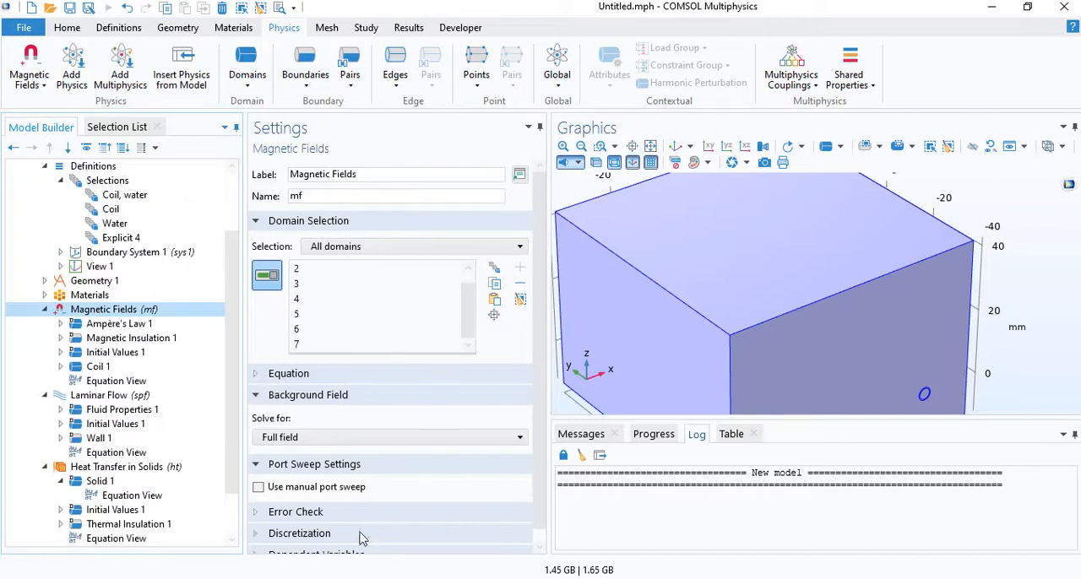
scroll(364, 538, "down", 1)
left_click(325, 520)
scroll(326, 524, "down", 3)
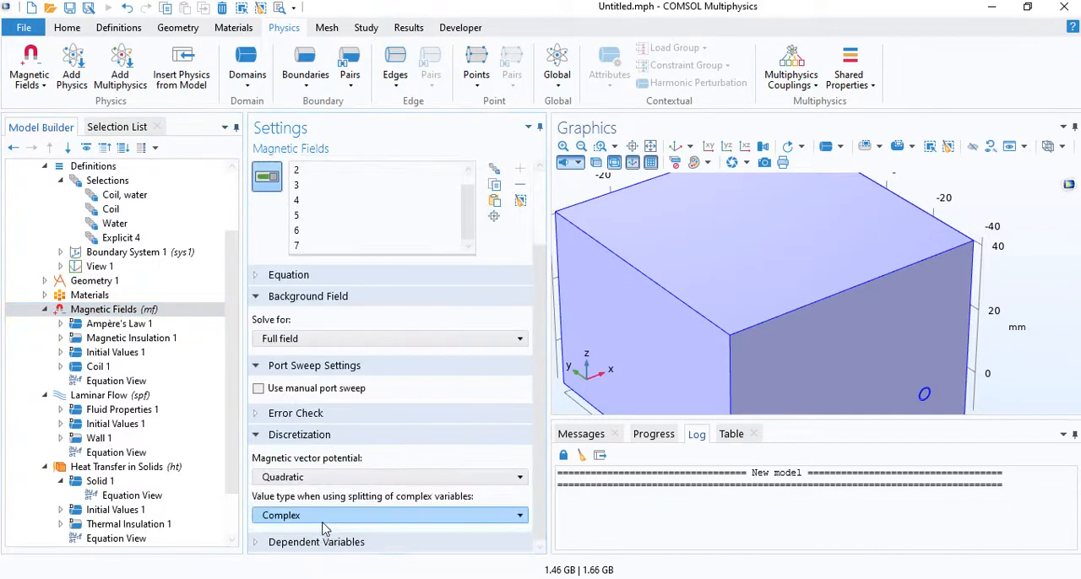
left_click(314, 478)
left_click(312, 492)
scroll(681, 277, "down", 4)
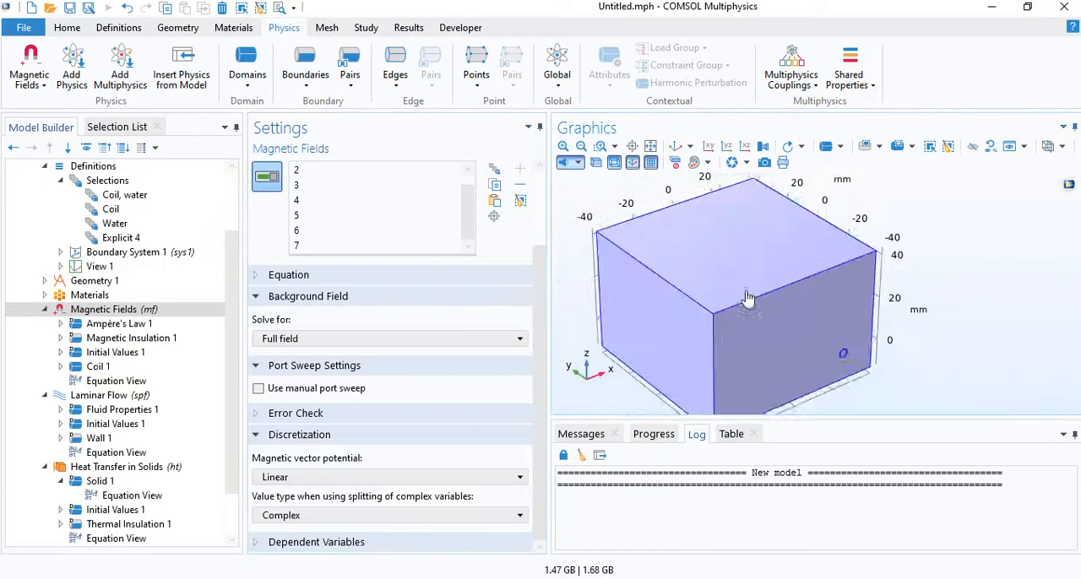
mouse_move(720, 314)
left_mouse_down()
mouse_move(724, 290)
mouse_move(689, 324)
mouse_move(705, 312)
left_mouse_up()
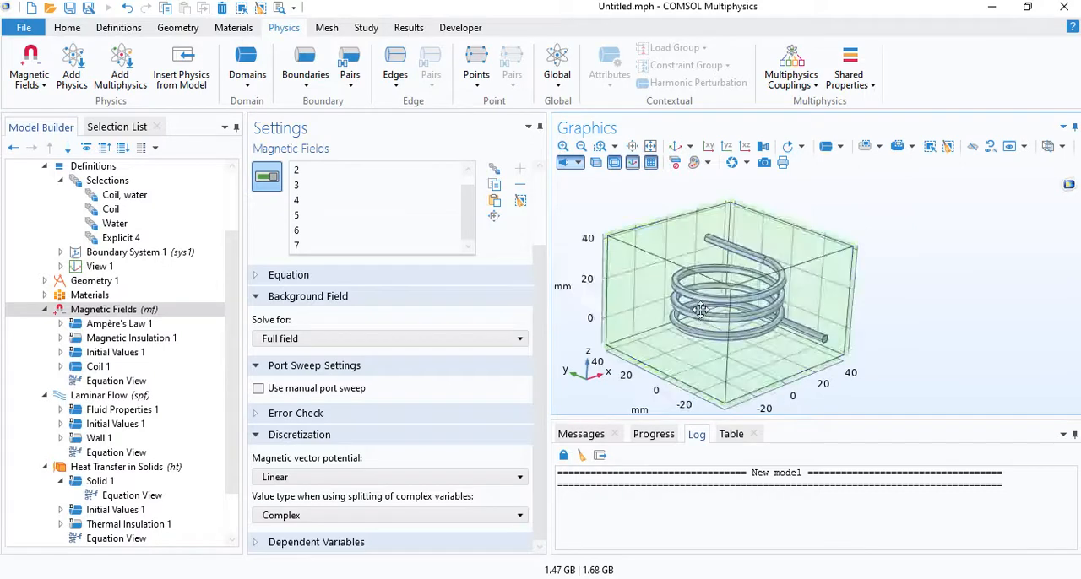
right_click_drag(704, 310, 736, 311)
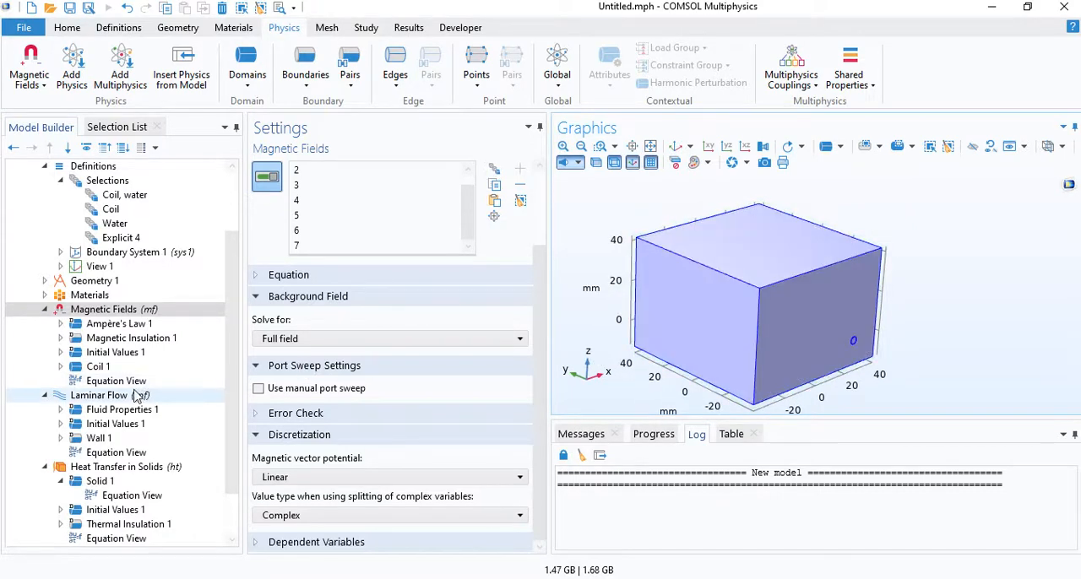
- Add an Inlet to Laminar Flow and assign it to the circular water end face of the lower straight lead
scroll(93, 336, "down", 2)
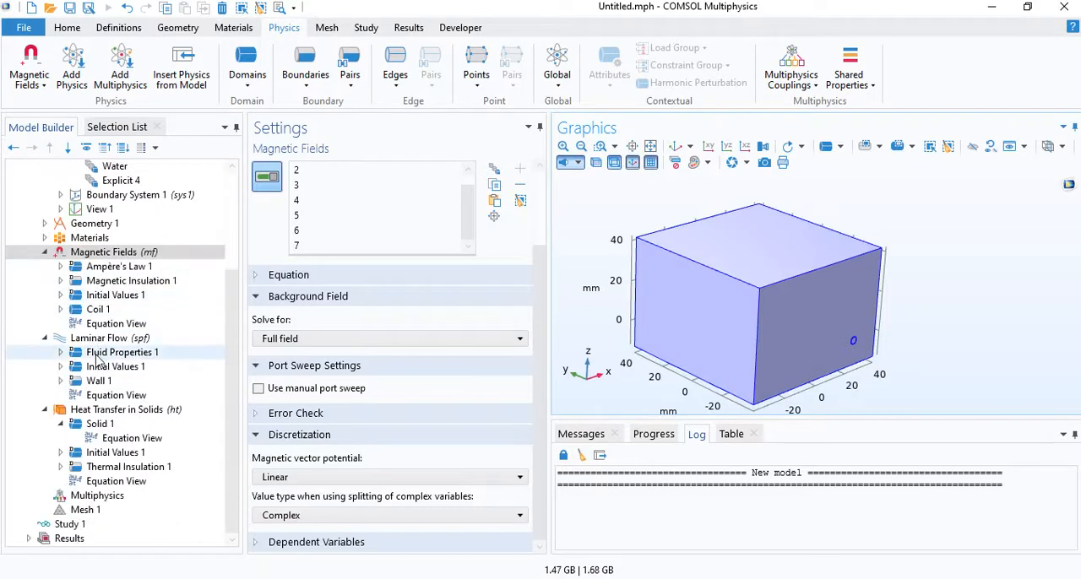
left_click(119, 338)
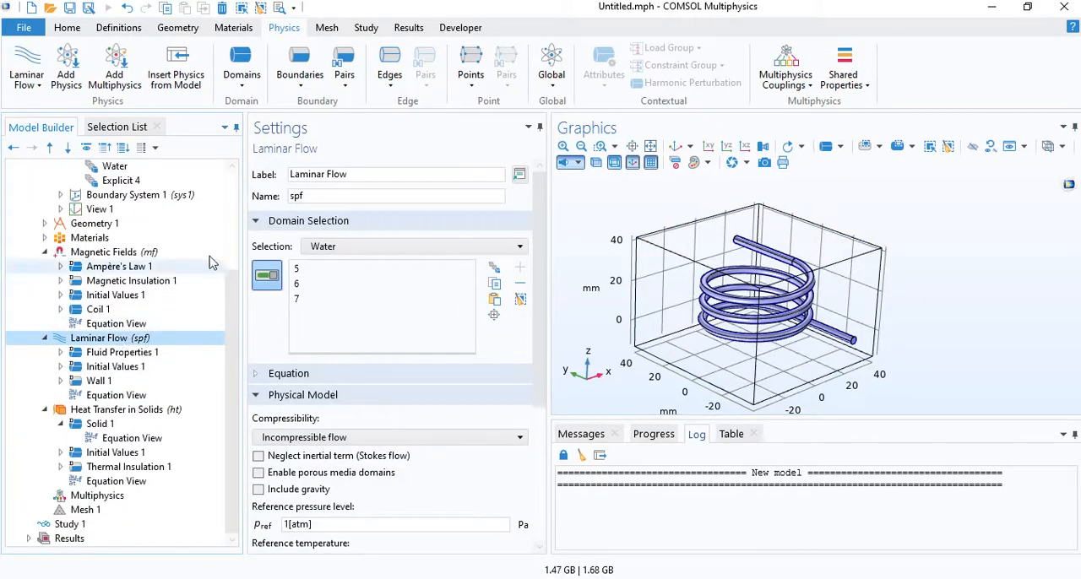
left_click(295, 67)
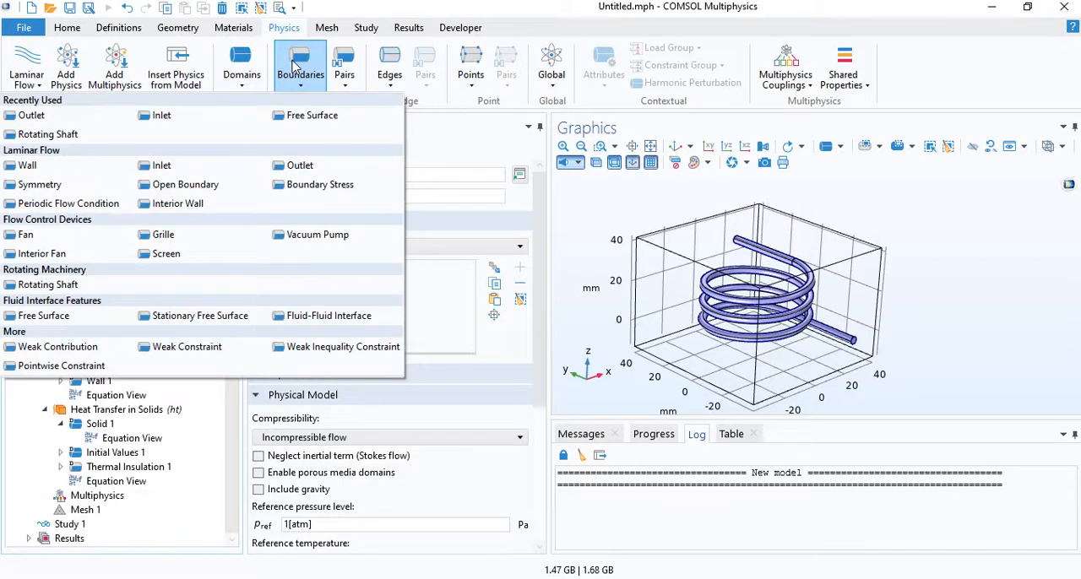
left_click(190, 123)
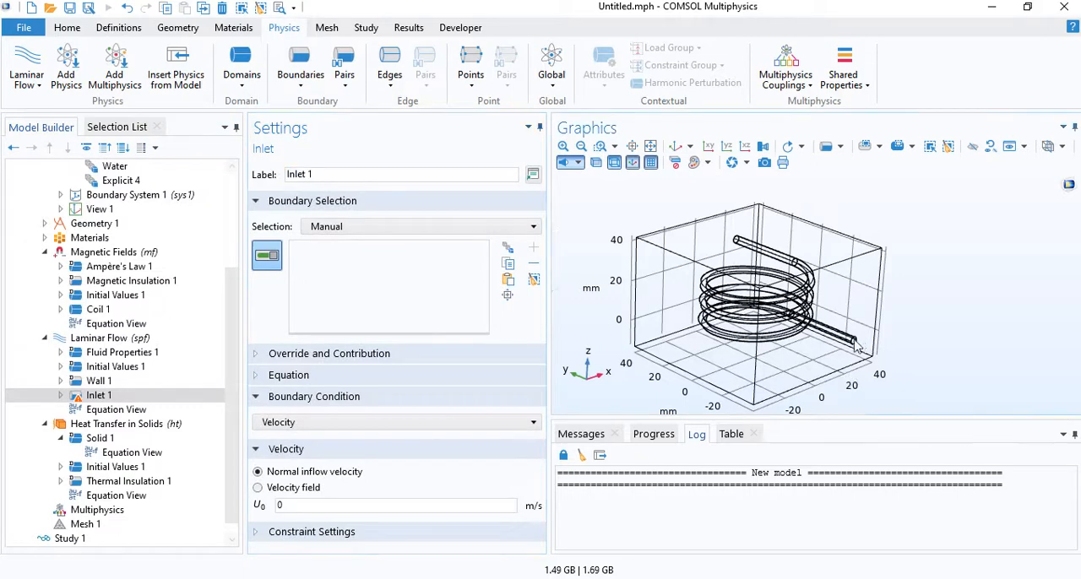
scroll(854, 344, "up", 5)
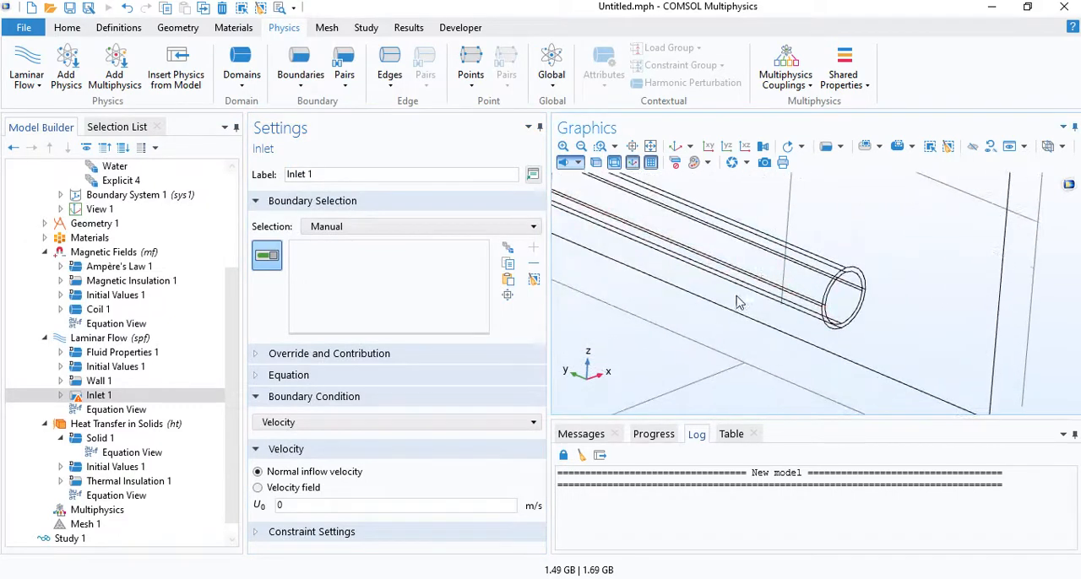
mouse_move(737, 297)
left_mouse_down()
mouse_move(719, 288)
mouse_move(744, 290)
left_mouse_up()
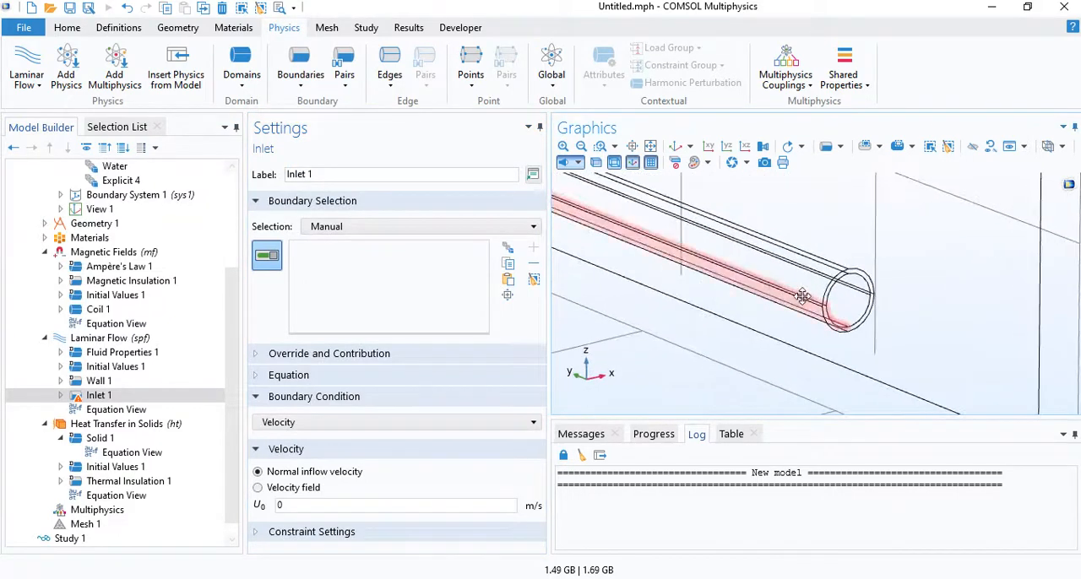
left_click(848, 308)
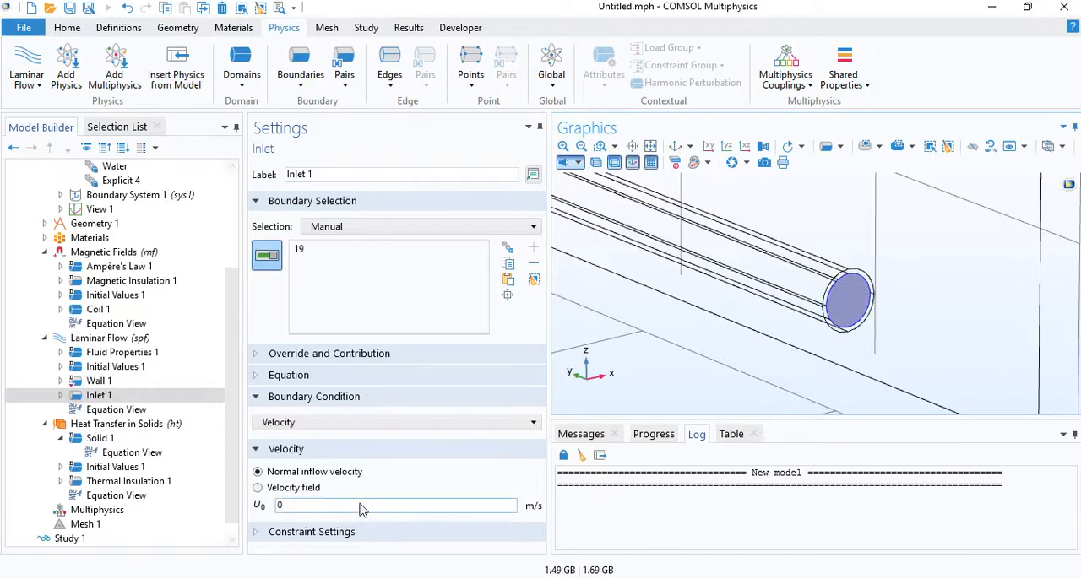
- Switch the inlet's boundary condition to Mass flow and set the normal mass flow rate to 1000[kg/m^3]*10[m^3/s]/1e6
left_click(389, 426)
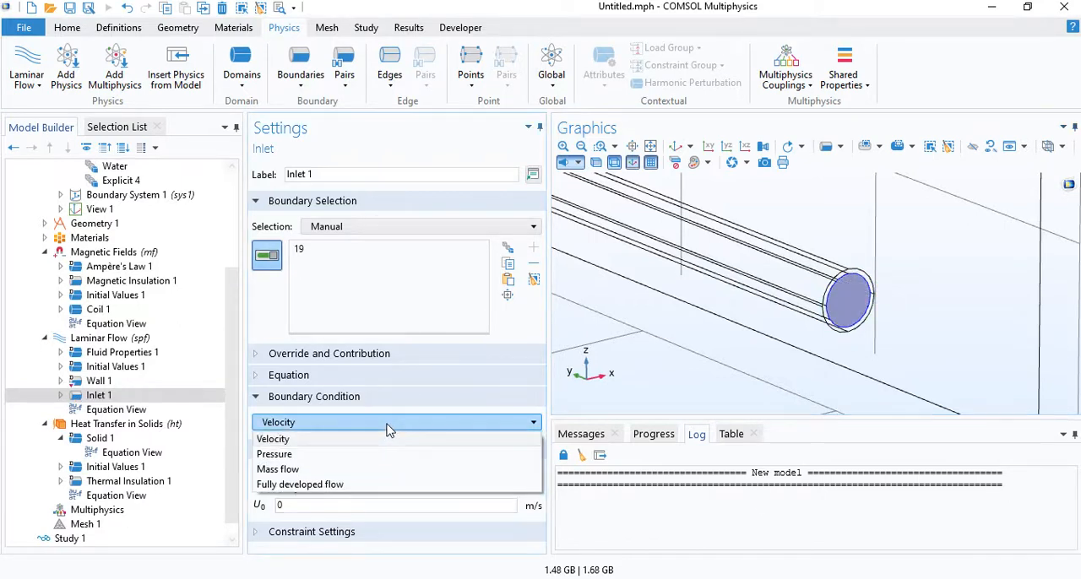
left_click(343, 469)
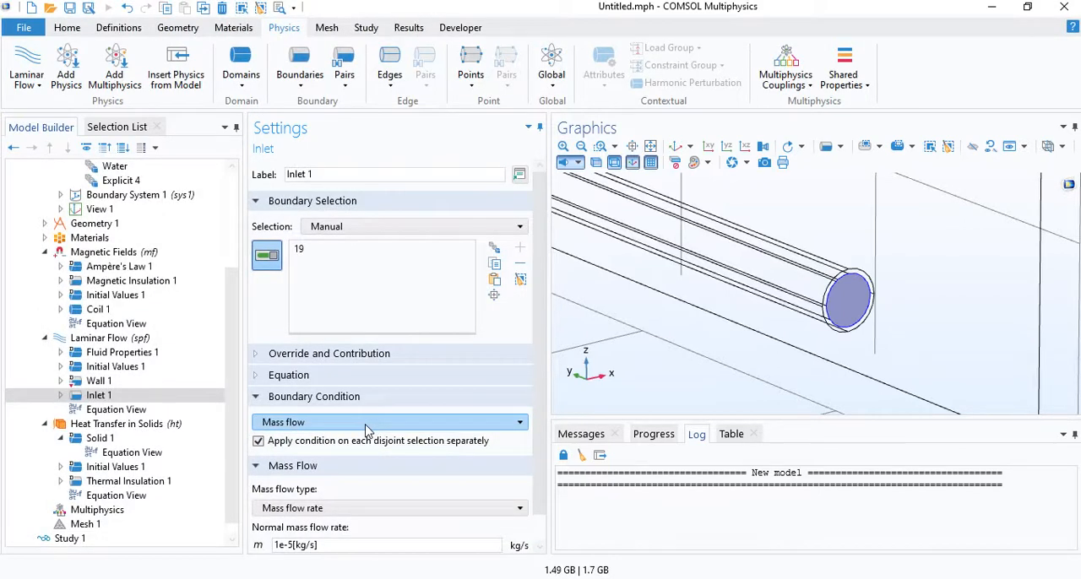
scroll(540, 334, "down", 1)
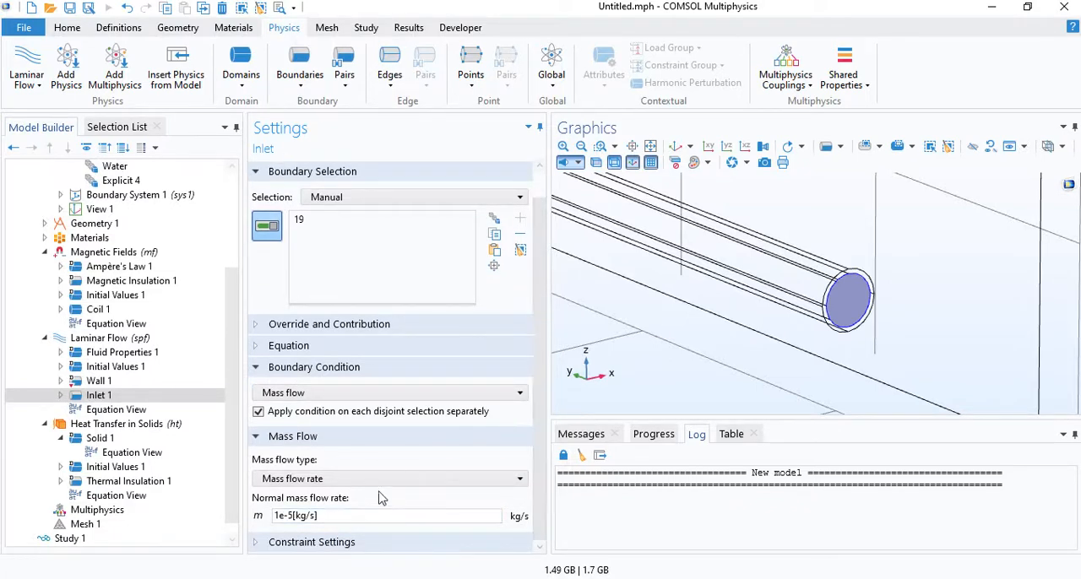
left_click(334, 516)
triple_click(337, 518)
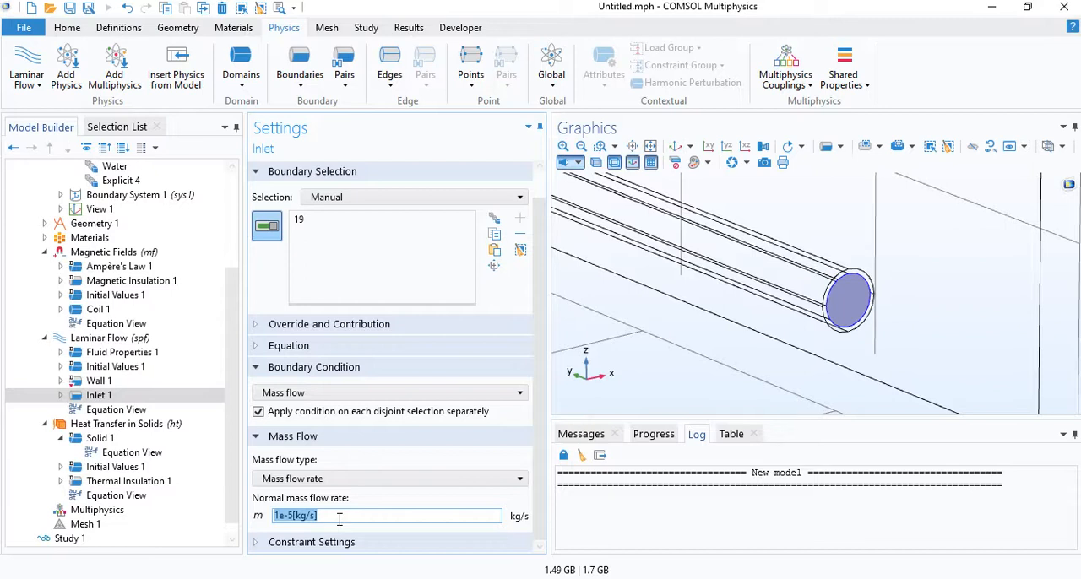
type("1000")
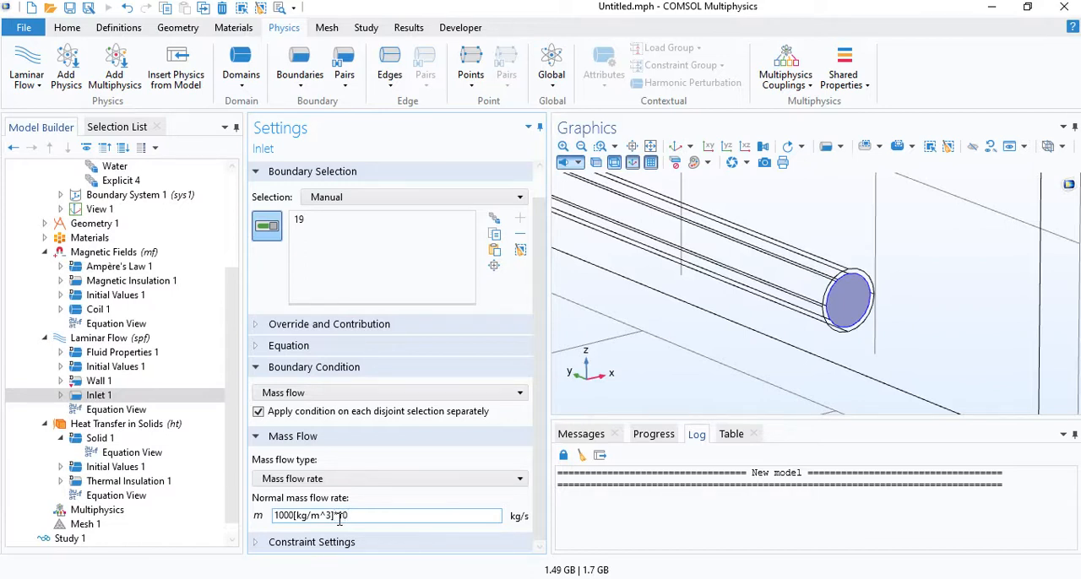
type("^3]/1e6")
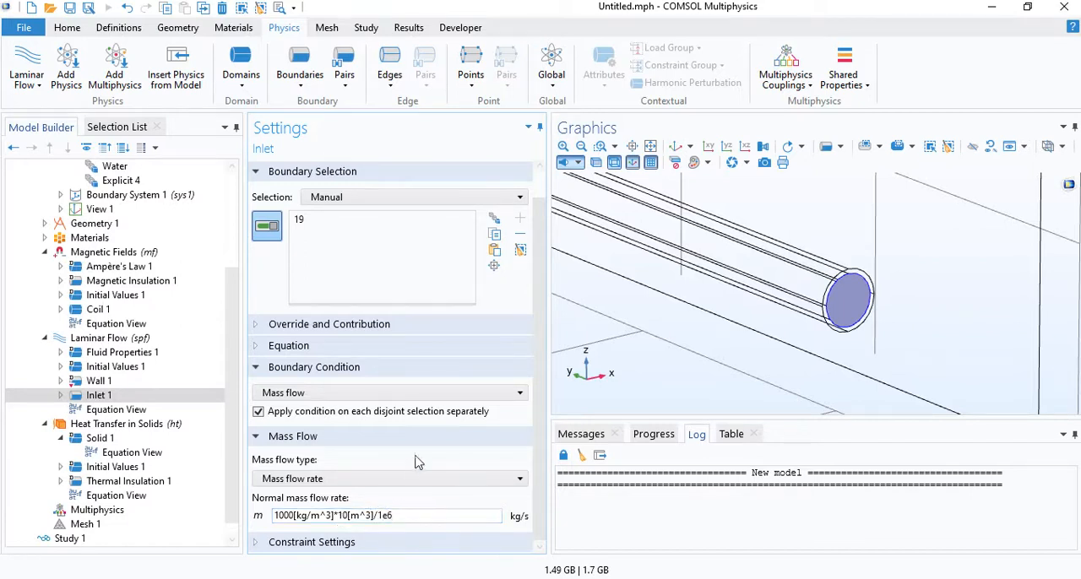
mouse_move(350, 521)
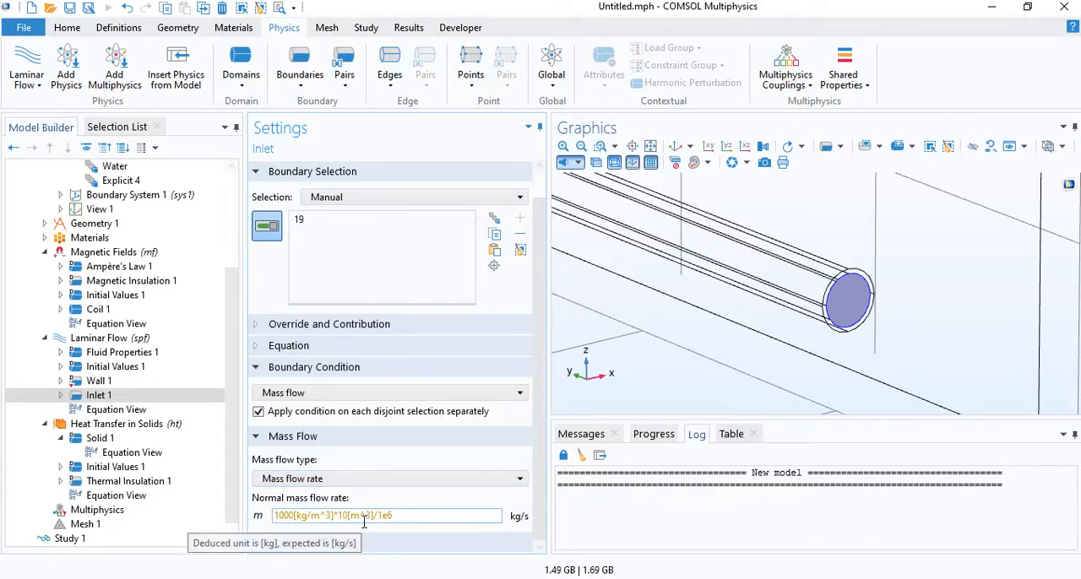
left_click(369, 516)
type("/s")
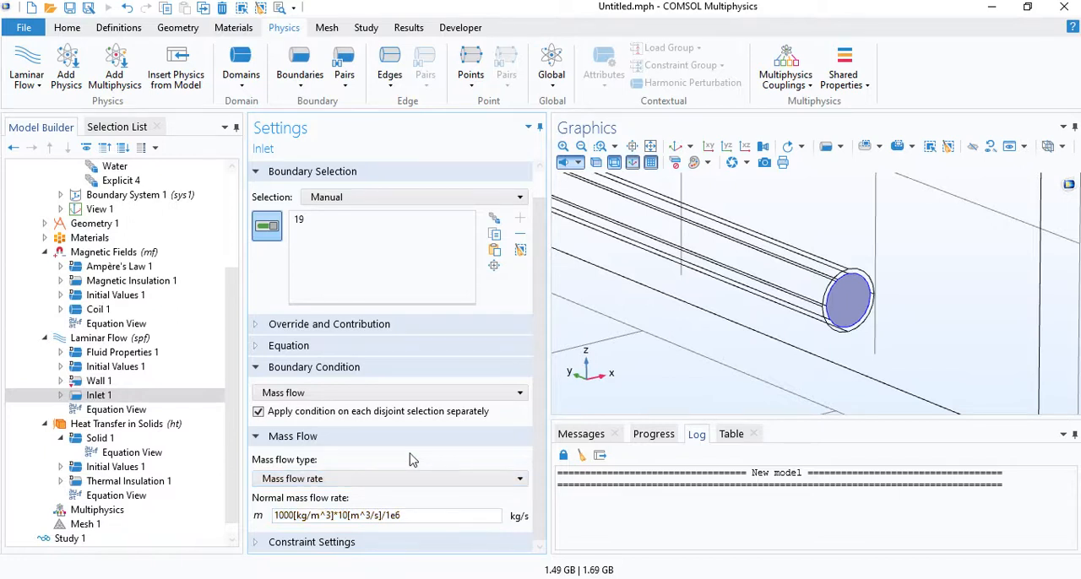
right_click_drag(709, 276, 815, 332)
scroll(728, 282, "down", 5)
right_click_drag(785, 284, 817, 289)
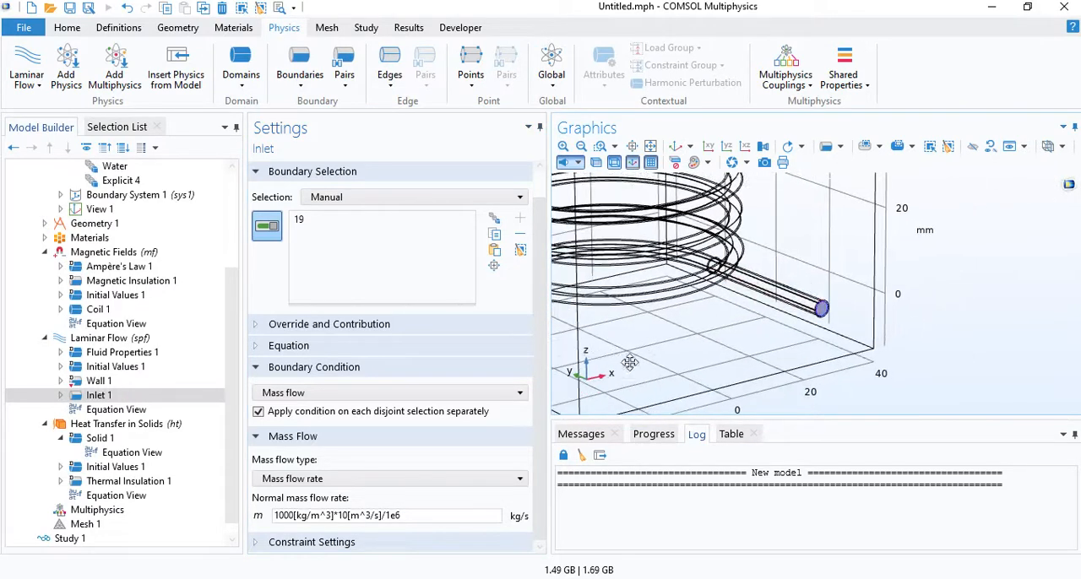
right_click_drag(733, 292, 767, 333)
left_click_drag(745, 304, 760, 289)
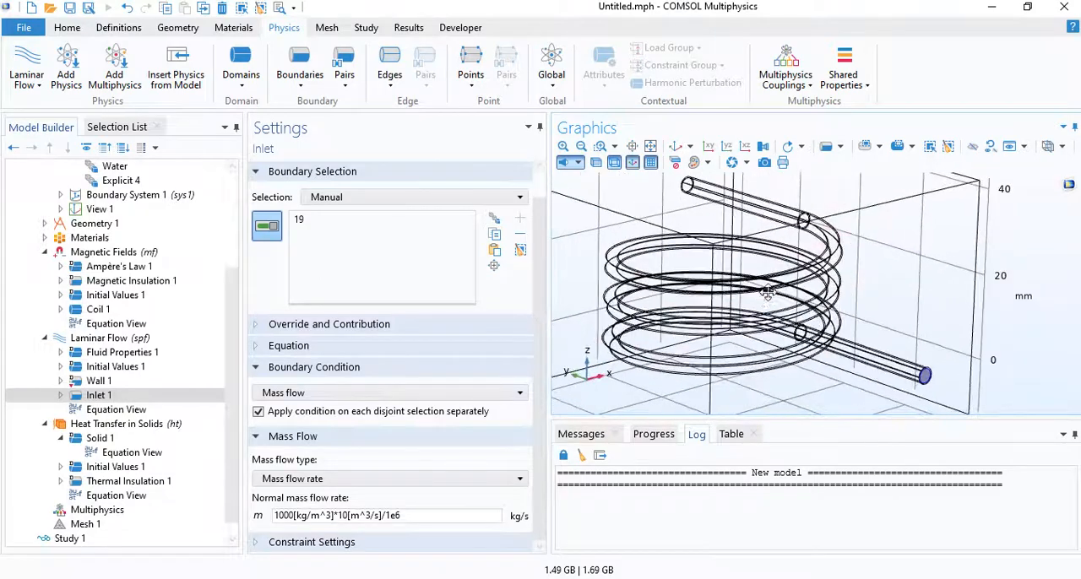
scroll(811, 318, "up", 4)
scroll(811, 318, "down", 3)
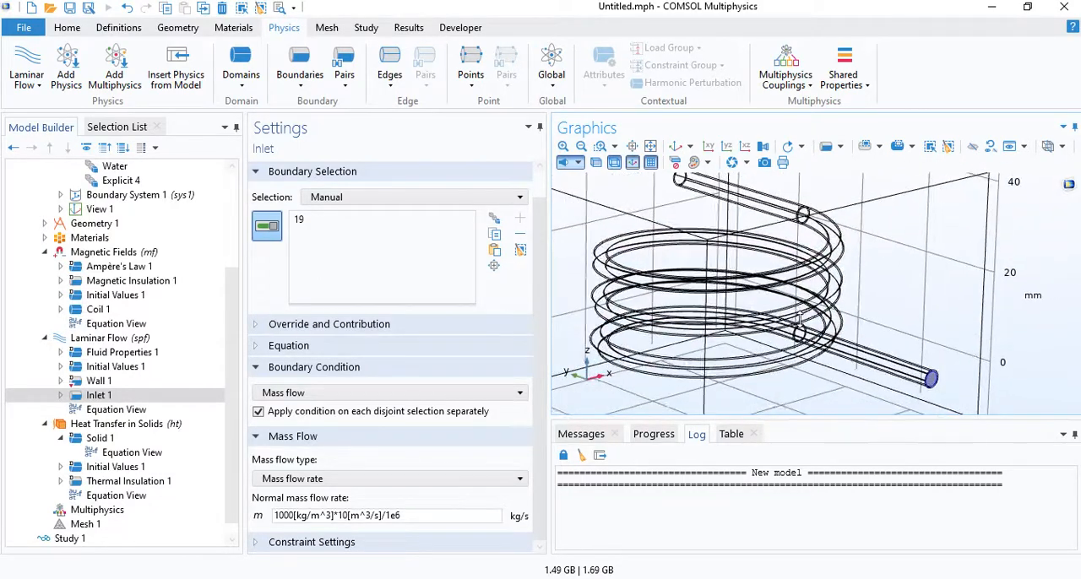
- Add a Fluid domain feature to Heat Transfer in Solids and apply it to the Water selection
scroll(149, 446, "down", 1)
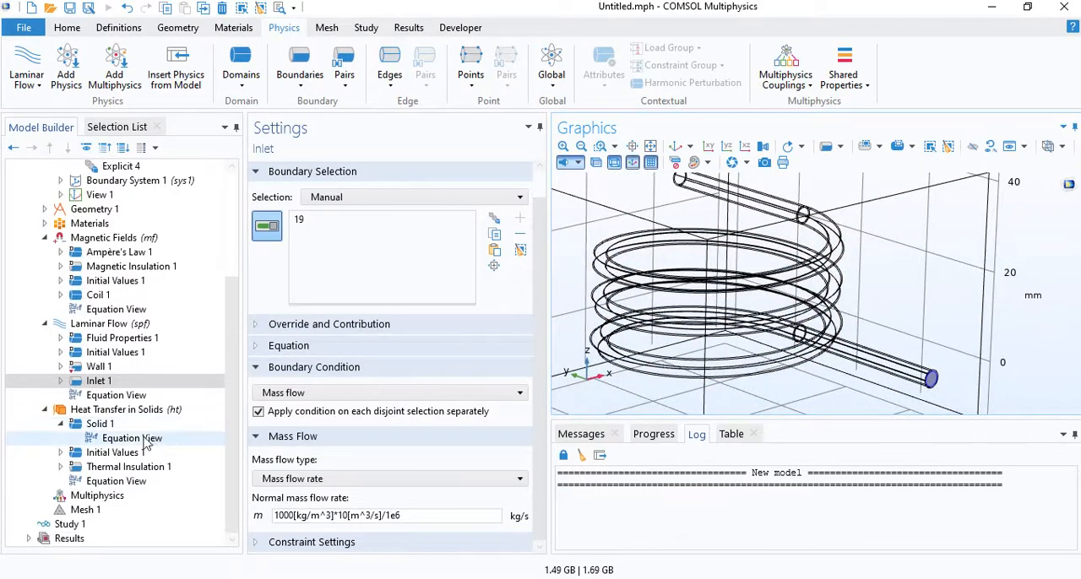
left_click(127, 410)
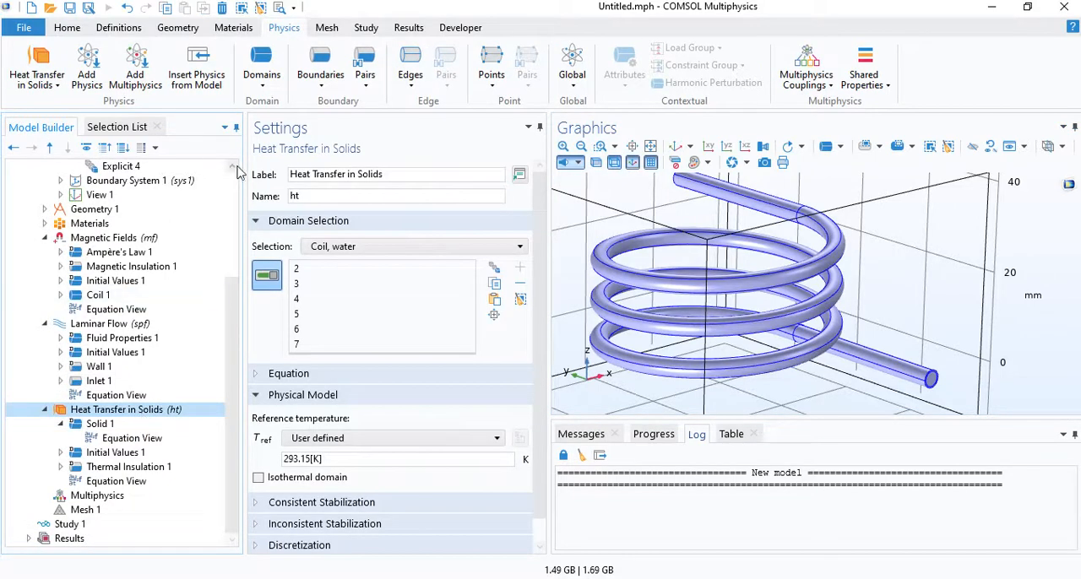
left_click(263, 76)
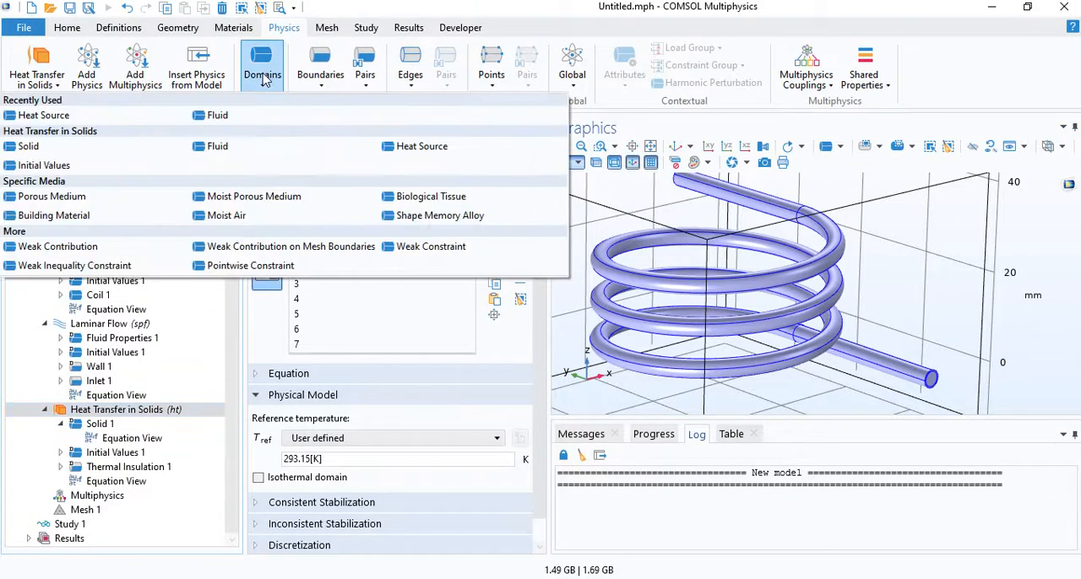
left_click(228, 116)
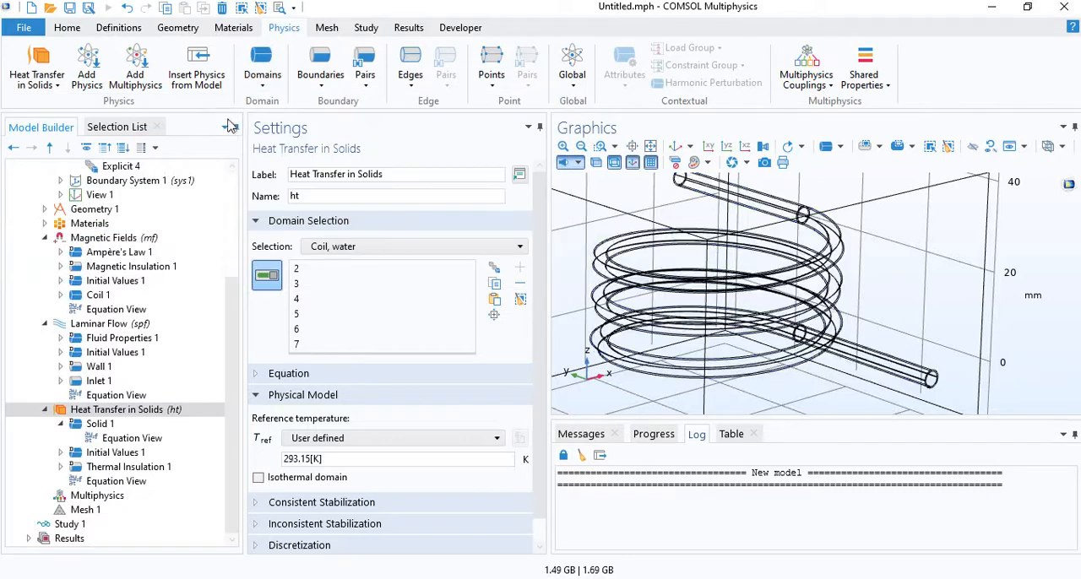
left_click(353, 230)
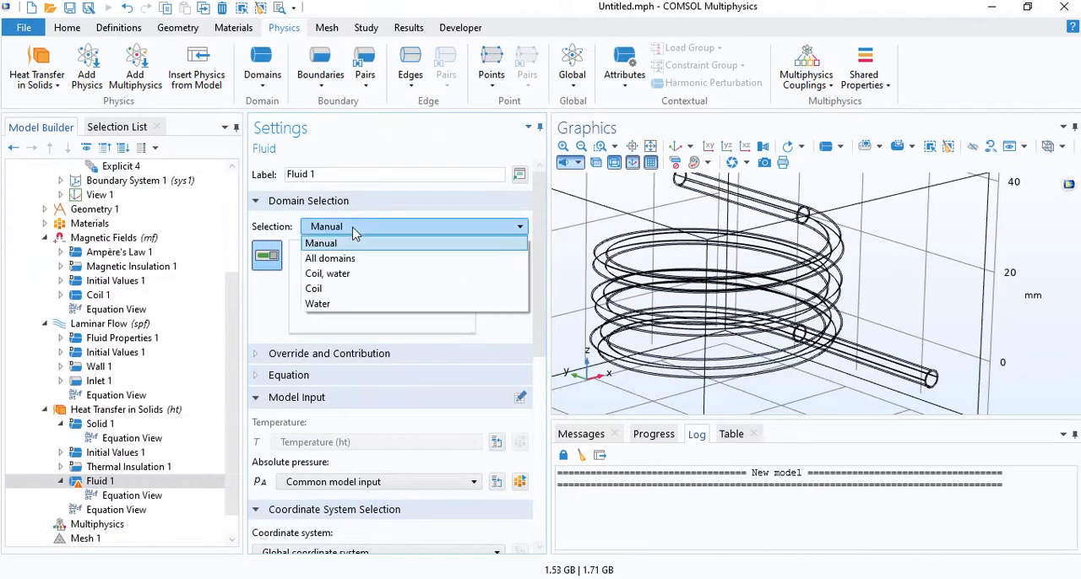
left_click(319, 304)
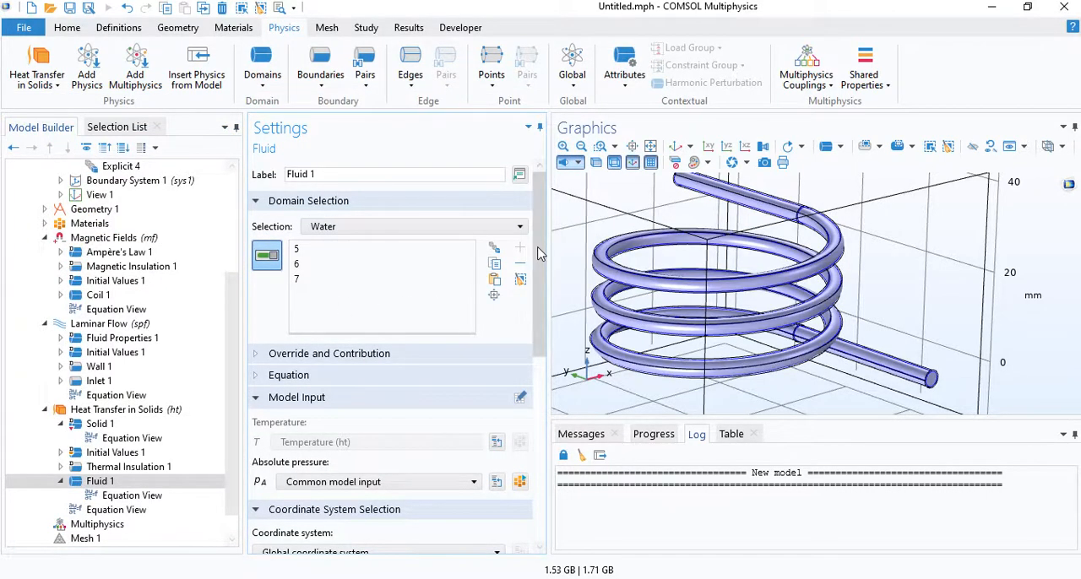
- Set the heat convection velocity field of the Fluid feature to Velocity field (spf)
left_click_drag(540, 253, 520, 406)
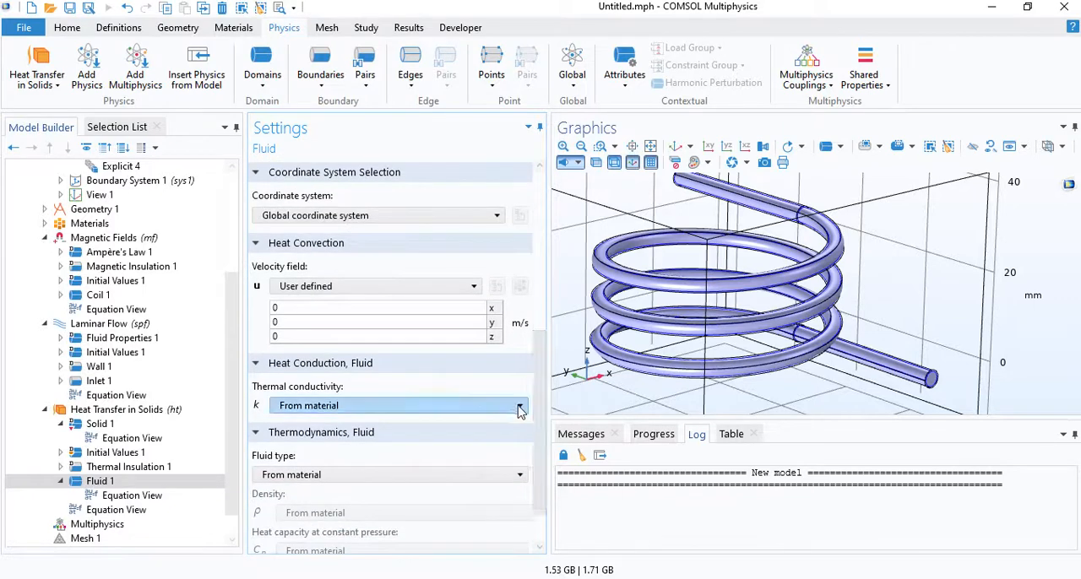
left_click(304, 288)
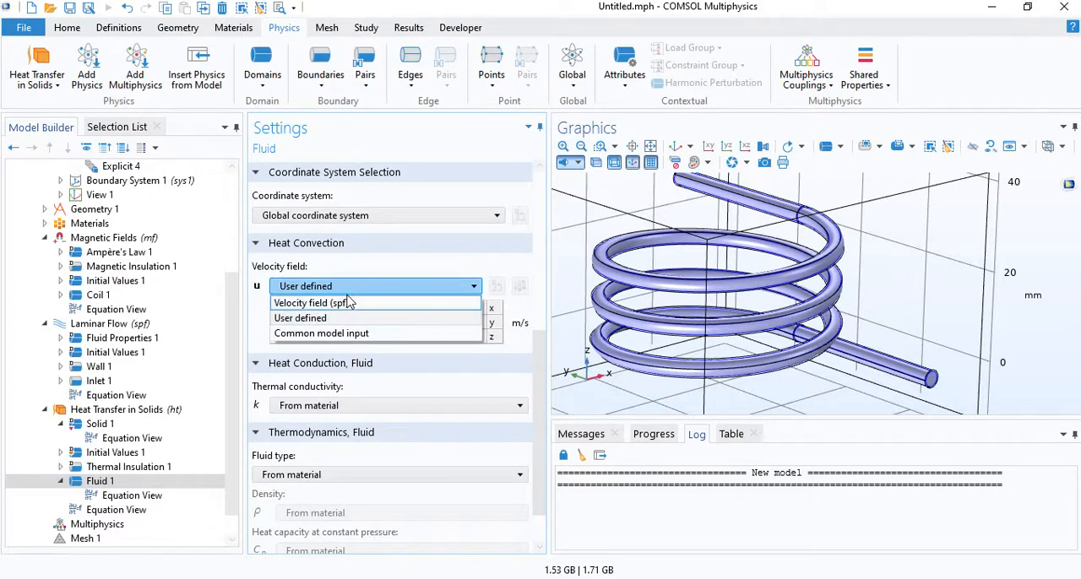
left_click(336, 304)
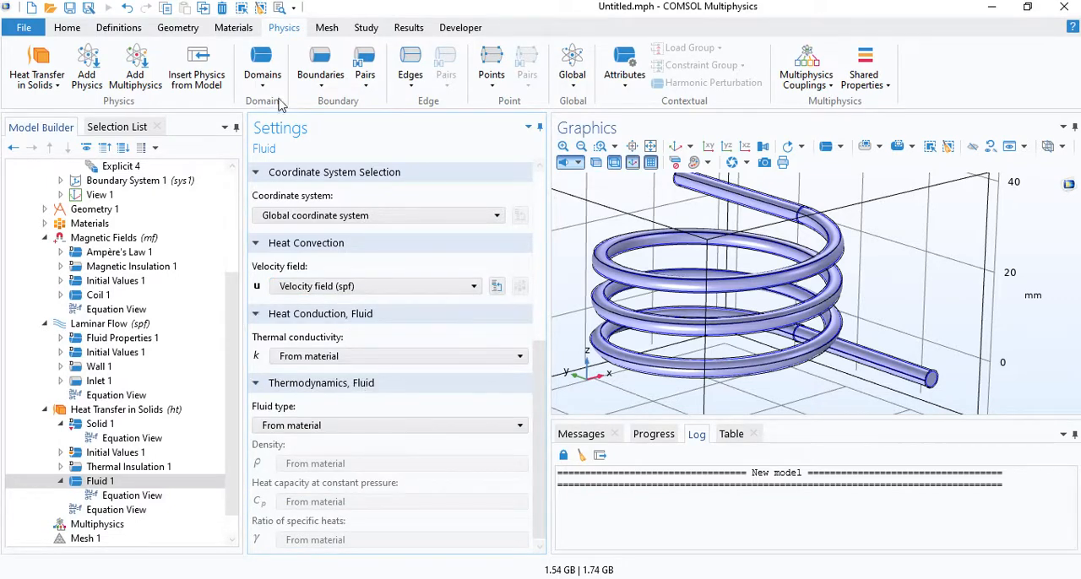
- Add an Inflow condition to Heat Transfer in Solids and assign it to the water end face of the lower straight lead
left_click(326, 69)
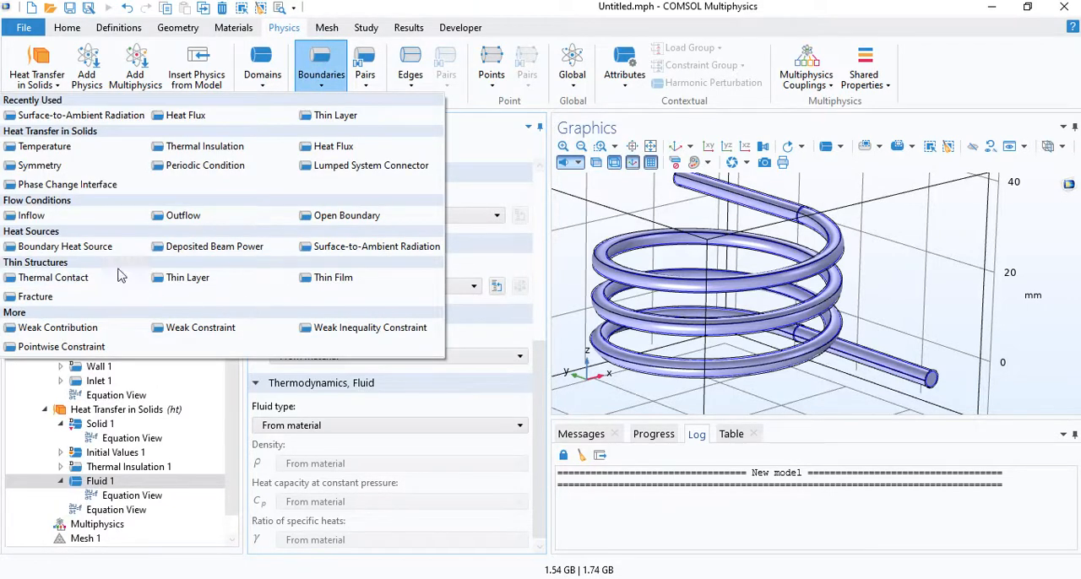
left_click(51, 219)
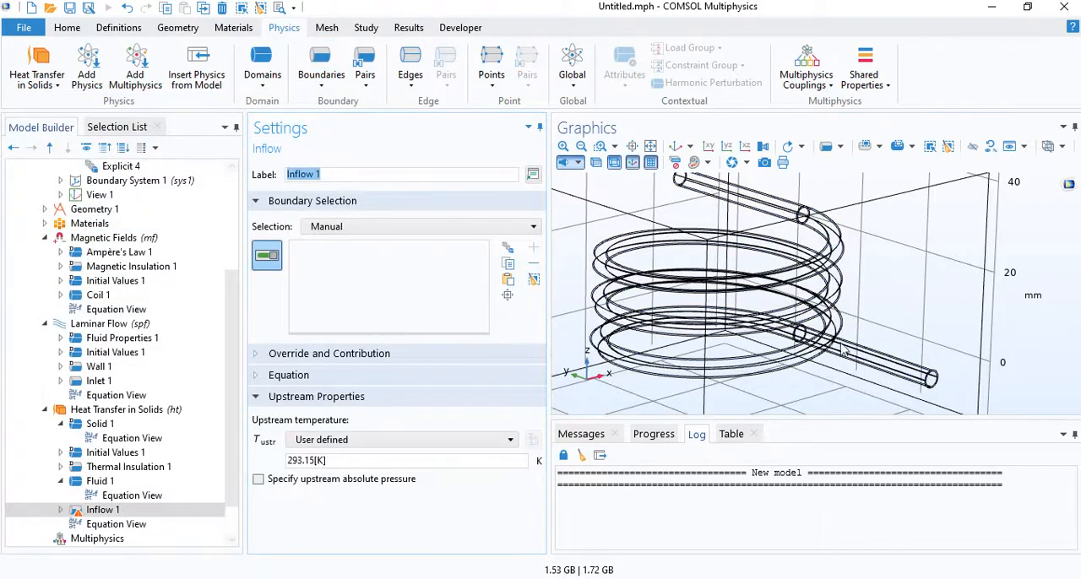
left_click_drag(855, 326, 797, 282)
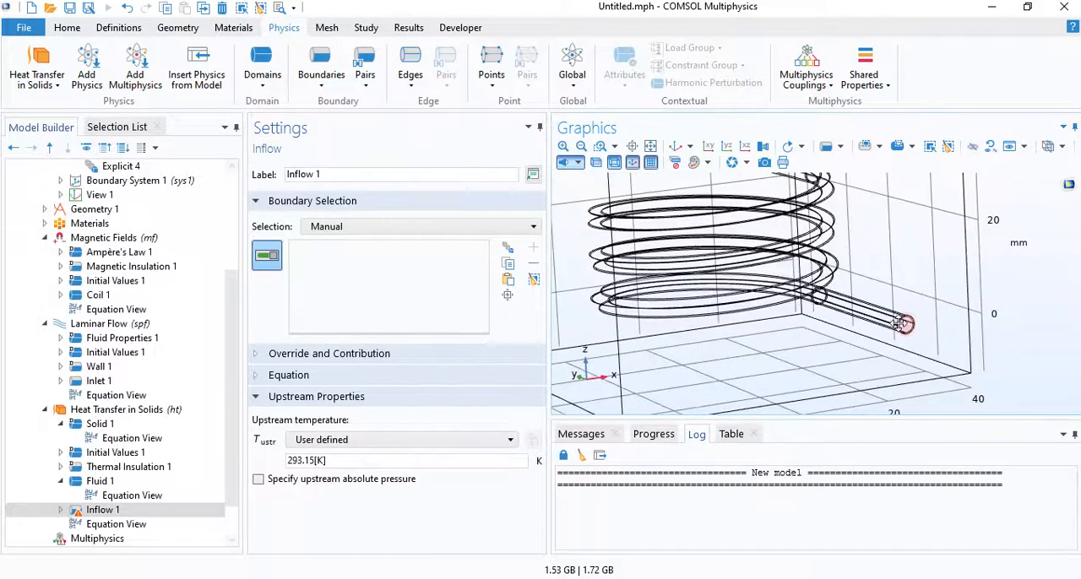
scroll(900, 321, "up", 2)
left_click(694, 162)
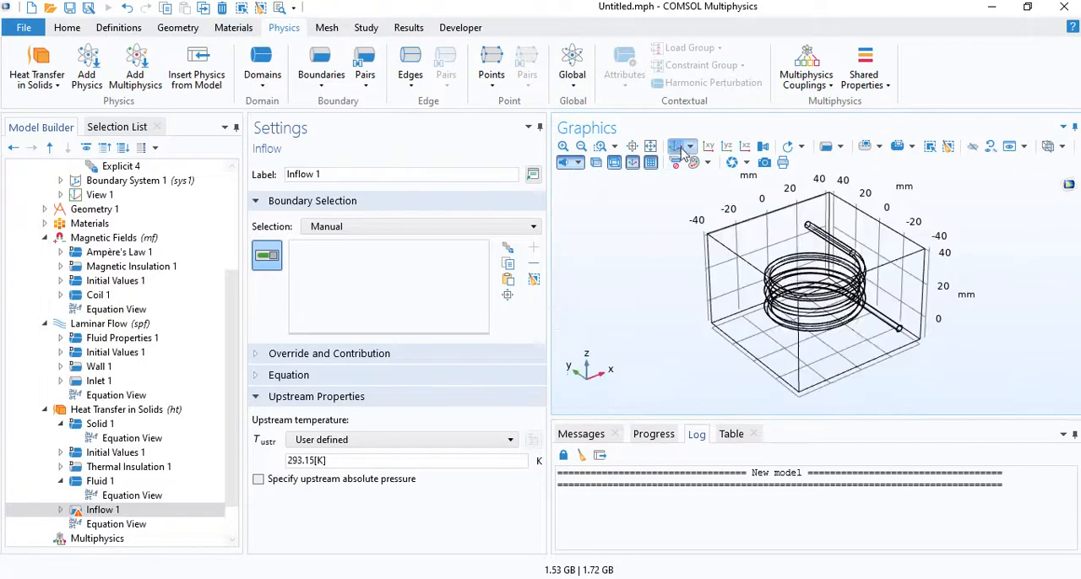
scroll(933, 396, "up", 5)
scroll(933, 395, "down", 3)
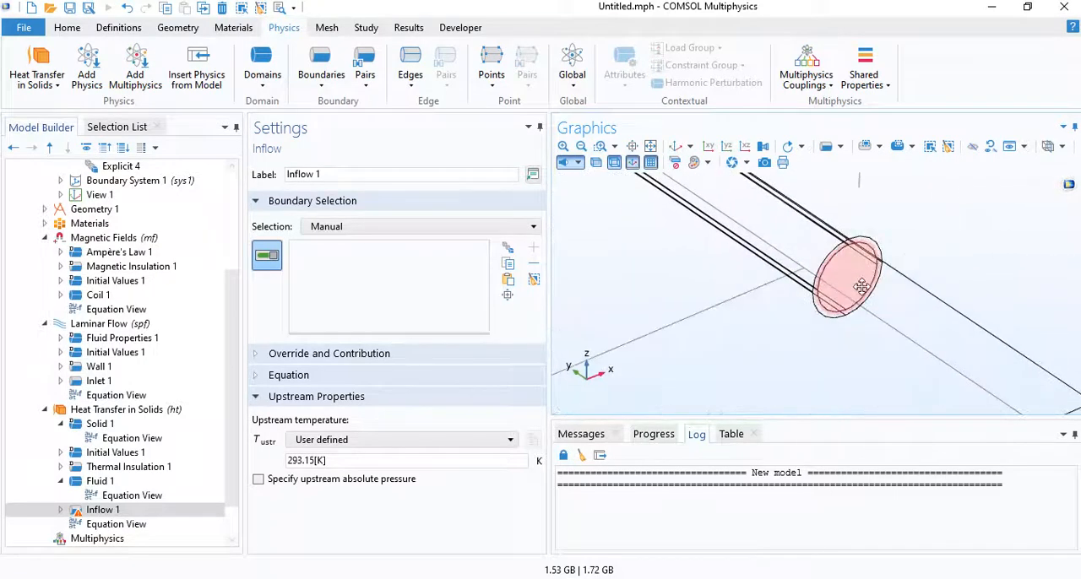
left_click(848, 278)
scroll(848, 278, "down", 4)
scroll(714, 273, "down", 2)
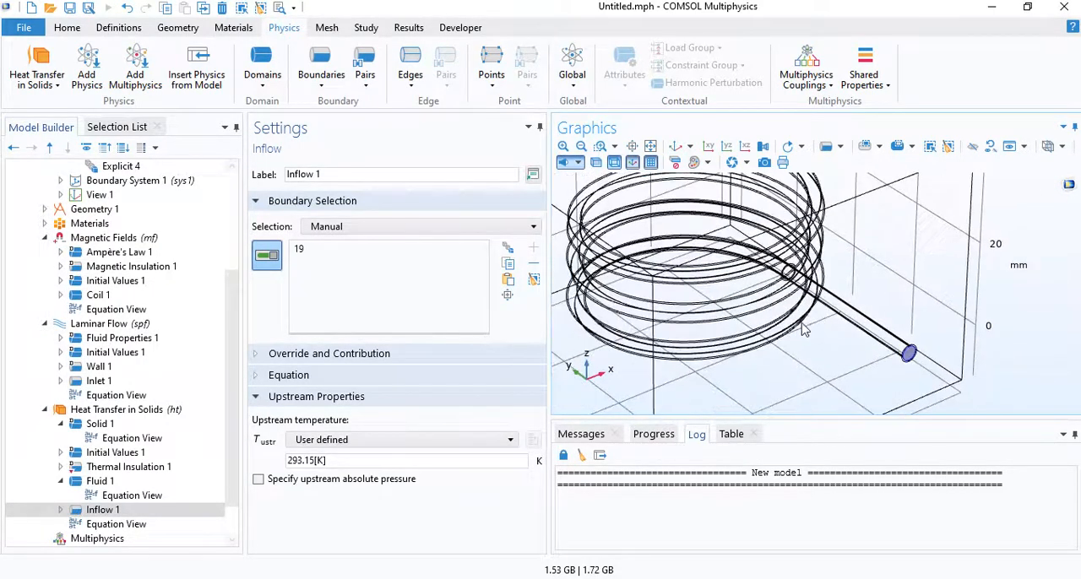
- Set the upstream temperature of the Inflow condition to 22[degC]
left_click(318, 460)
left_click_drag(317, 461, 204, 462)
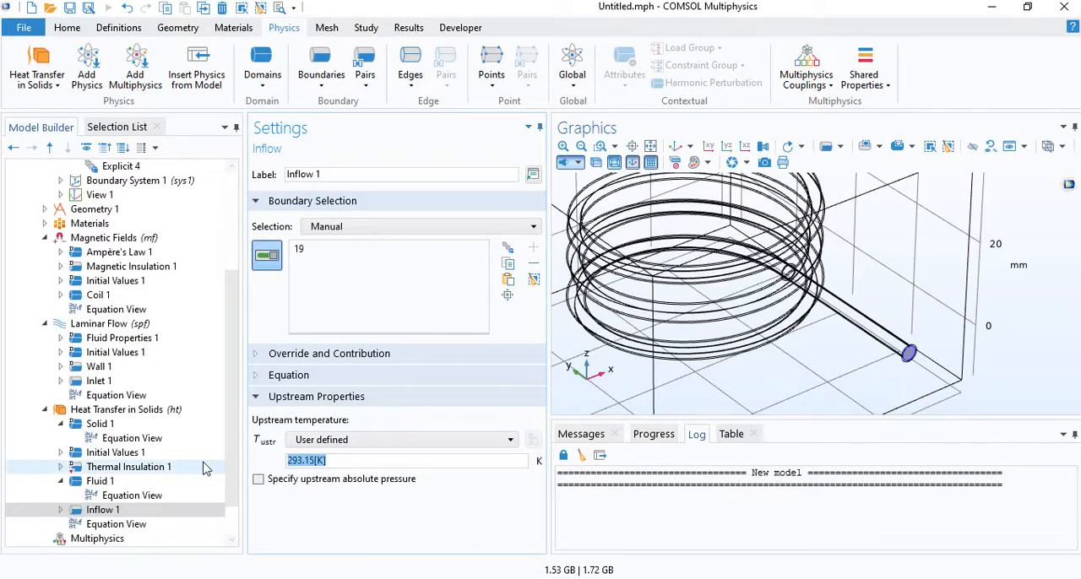
type("22[degC")
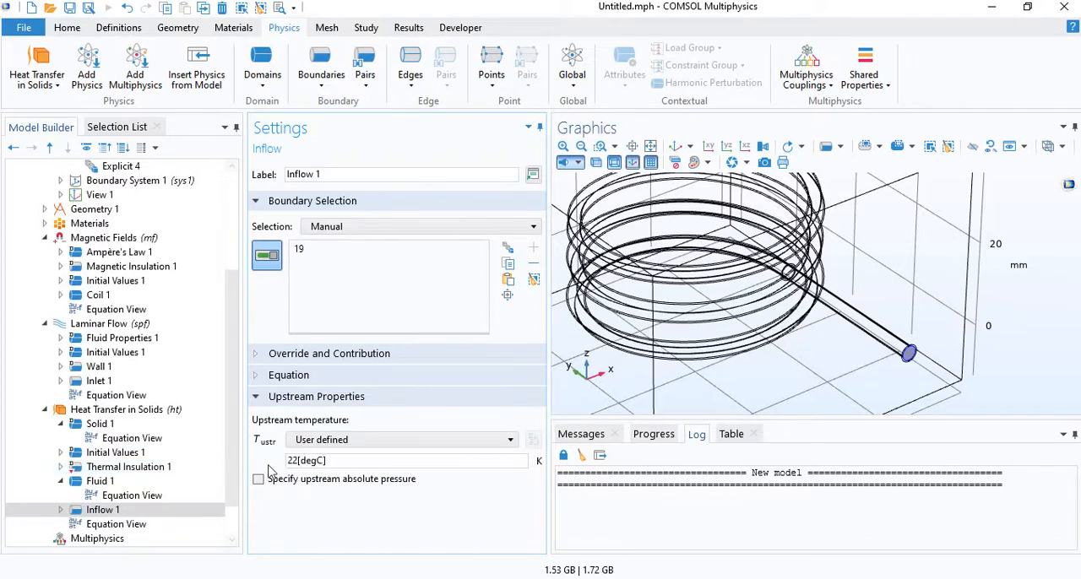
- Add an Outflow condition to Heat Transfer in Solids and assign it to the water end face of the upper straight lead
left_click_drag(328, 461, 271, 457)
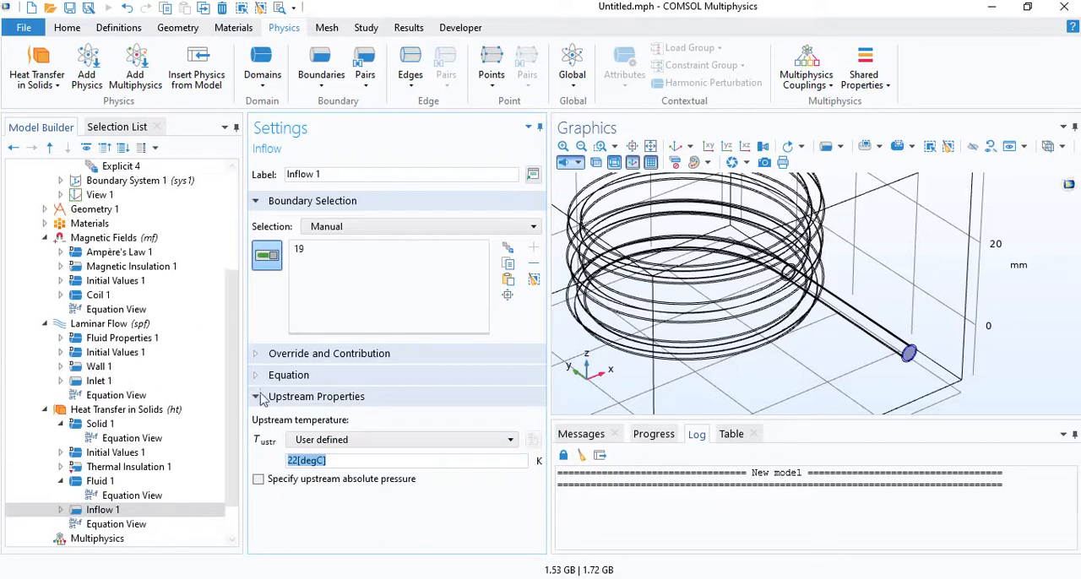
left_click(320, 68)
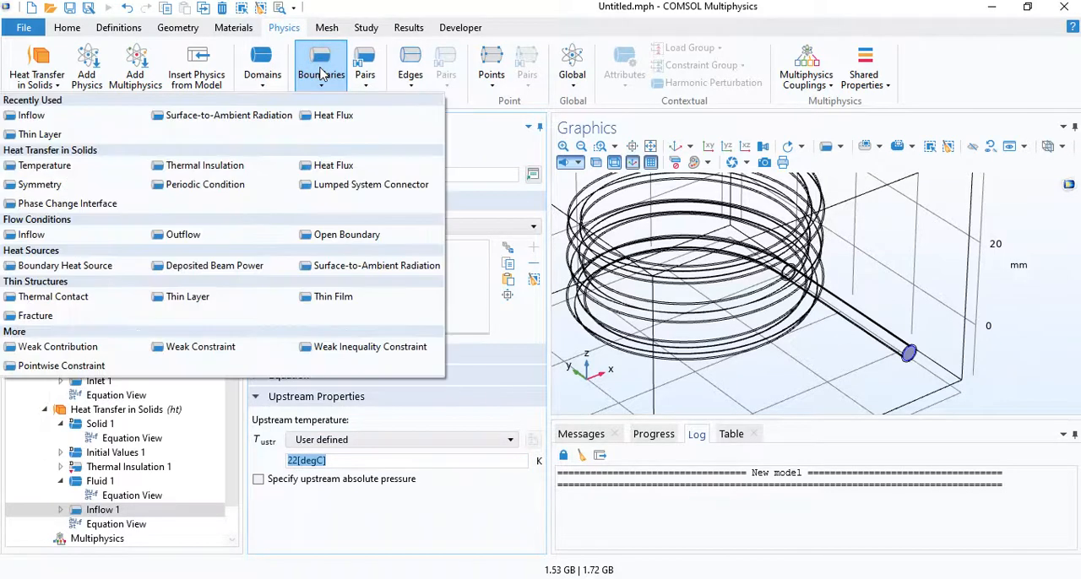
left_click(184, 236)
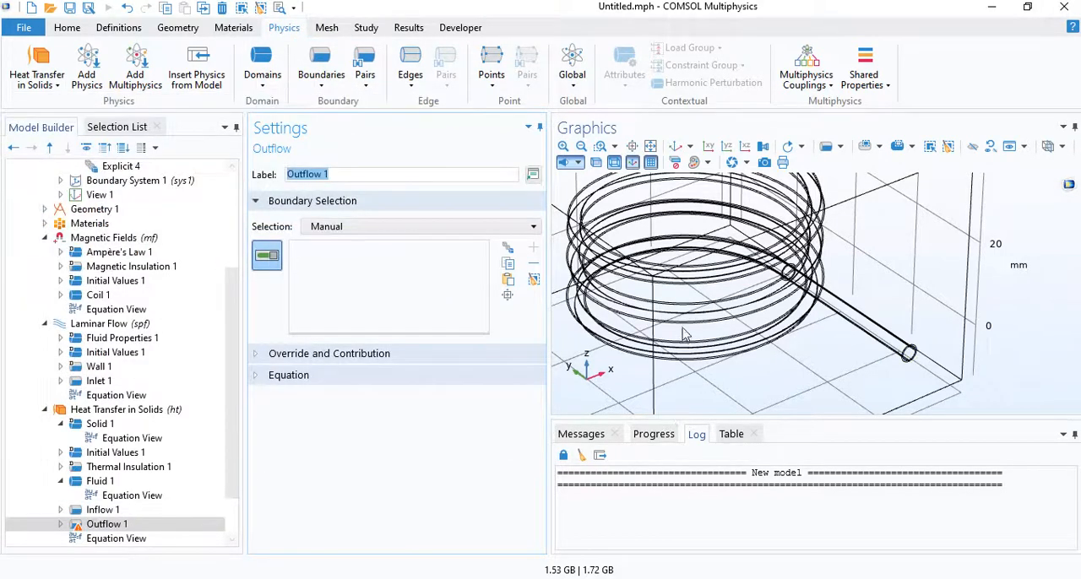
scroll(695, 333, "down", 5)
left_click_drag(739, 336, 576, 257)
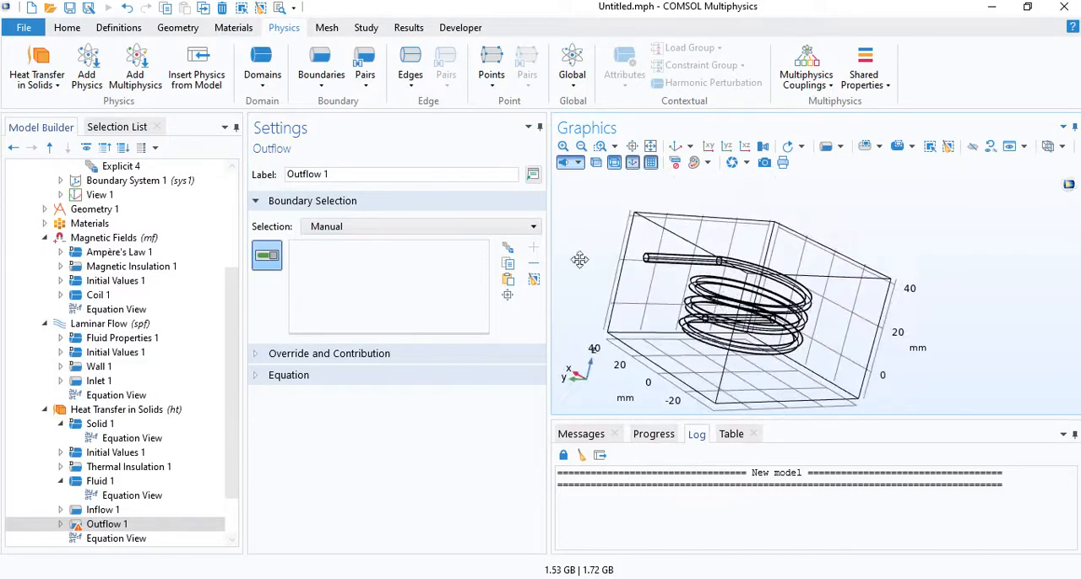
scroll(580, 224, "up", 3)
scroll(579, 223, "up", 3)
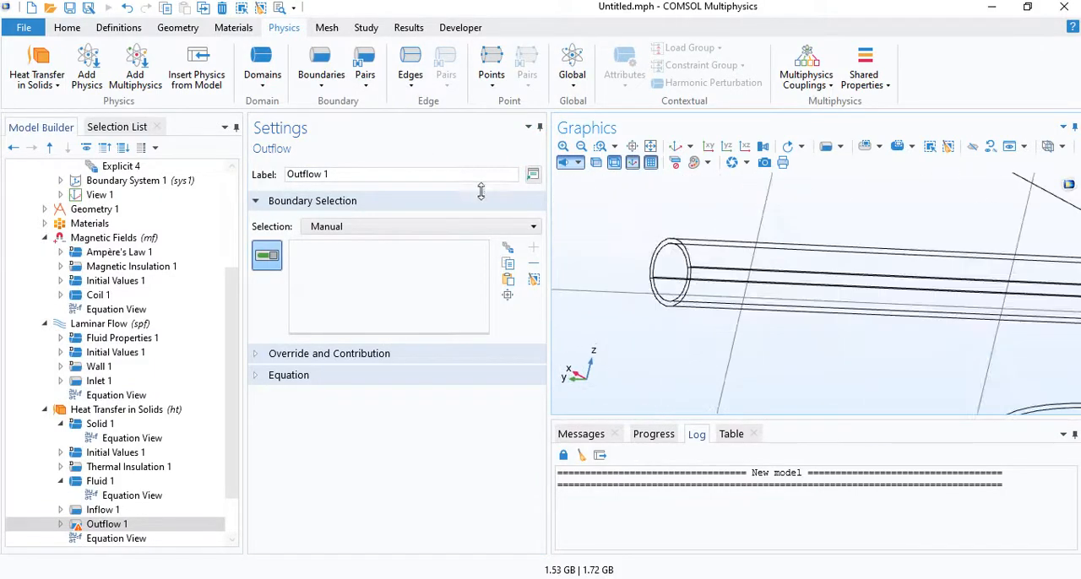
left_click(671, 273)
scroll(913, 293, "down", 3)
left_click_drag(913, 293, 829, 325)
right_click_drag(829, 325, 773, 304)
- Add a Heat Flux boundary condition using convective heat flux with a user-defined heat transfer coefficient of 10 W/(m²·K)
left_click(314, 75)
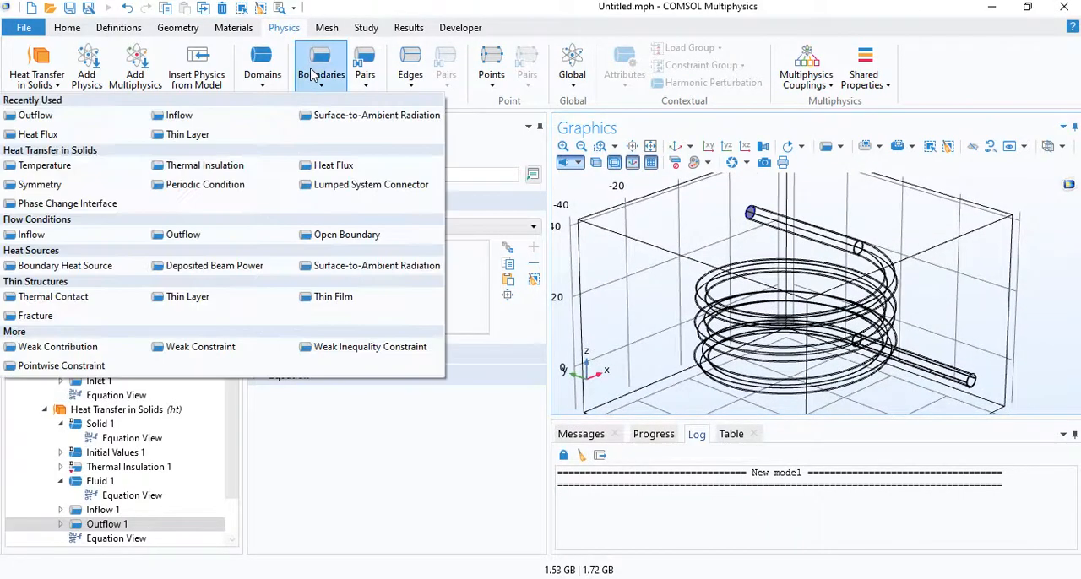
left_click(318, 171)
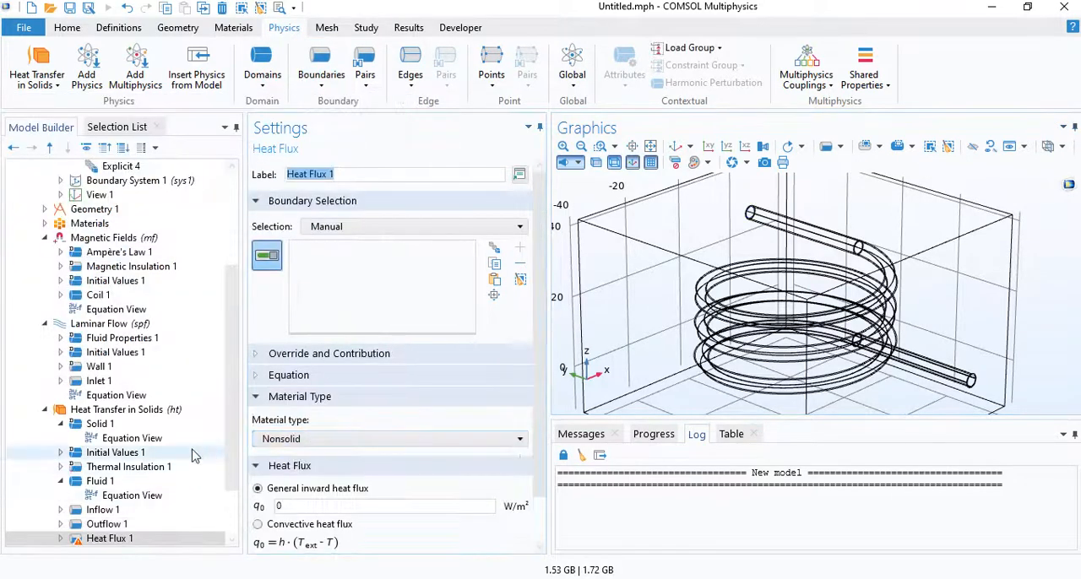
scroll(192, 462, "down", 2)
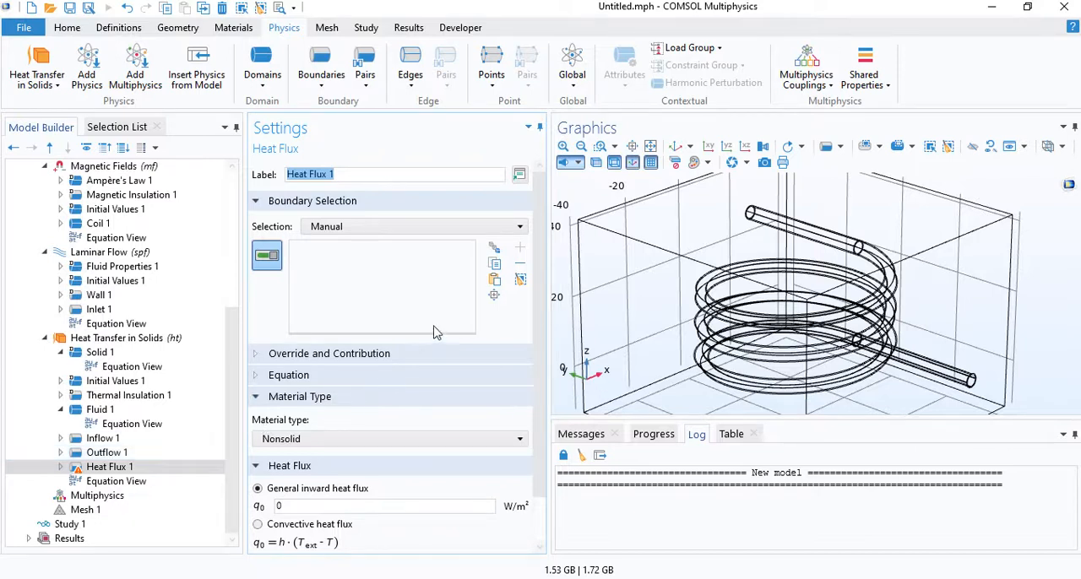
scroll(386, 409, "down", 1)
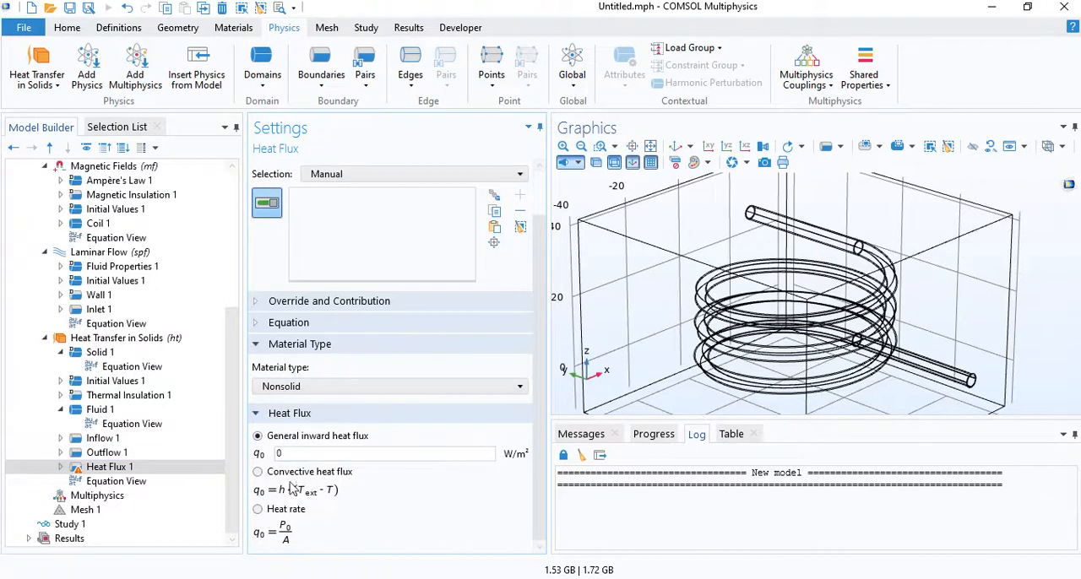
left_click(258, 472)
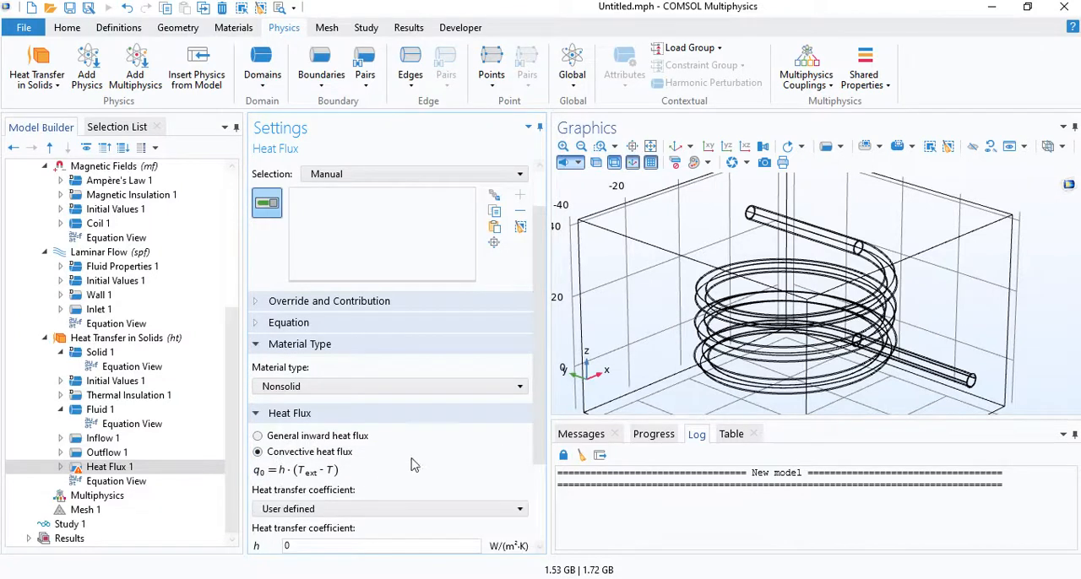
scroll(414, 465, "down", 1)
double_click(308, 473)
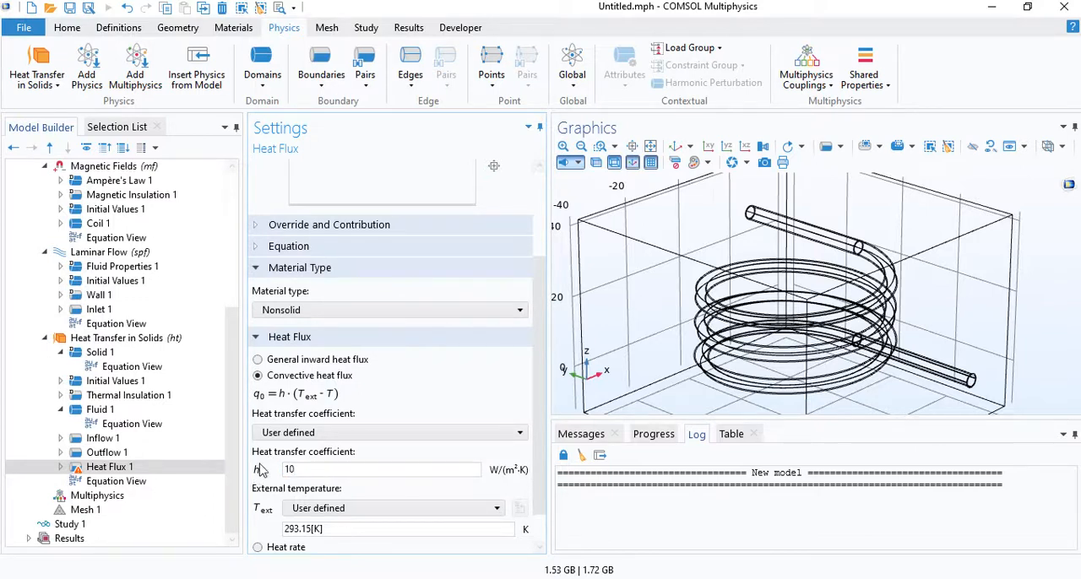
- Apply the Heat Flux condition to the Explicit 4 boundary selection
scroll(396, 291, "up", 3)
left_click(405, 216)
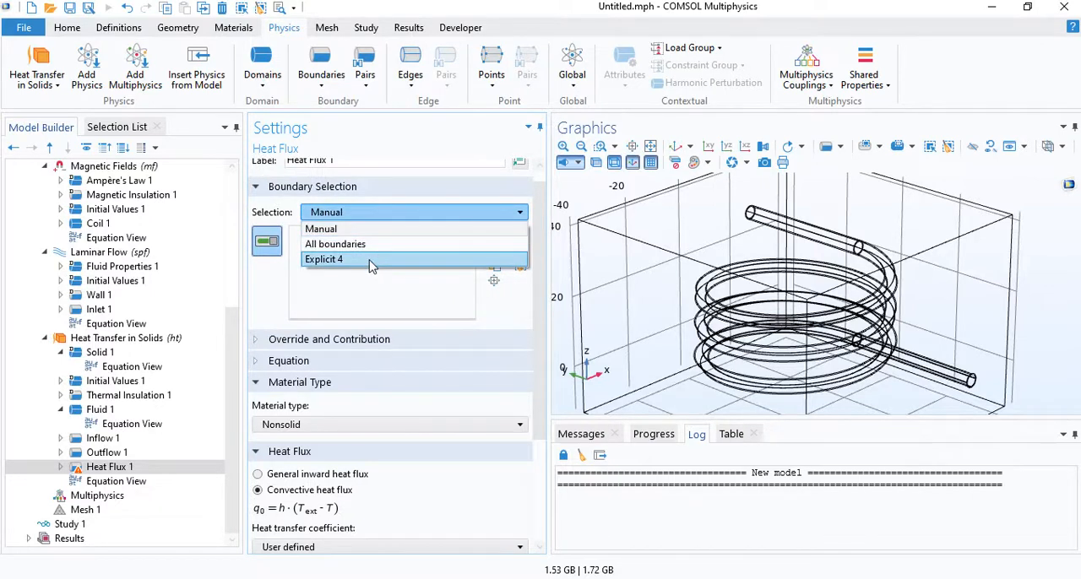
left_click(333, 260)
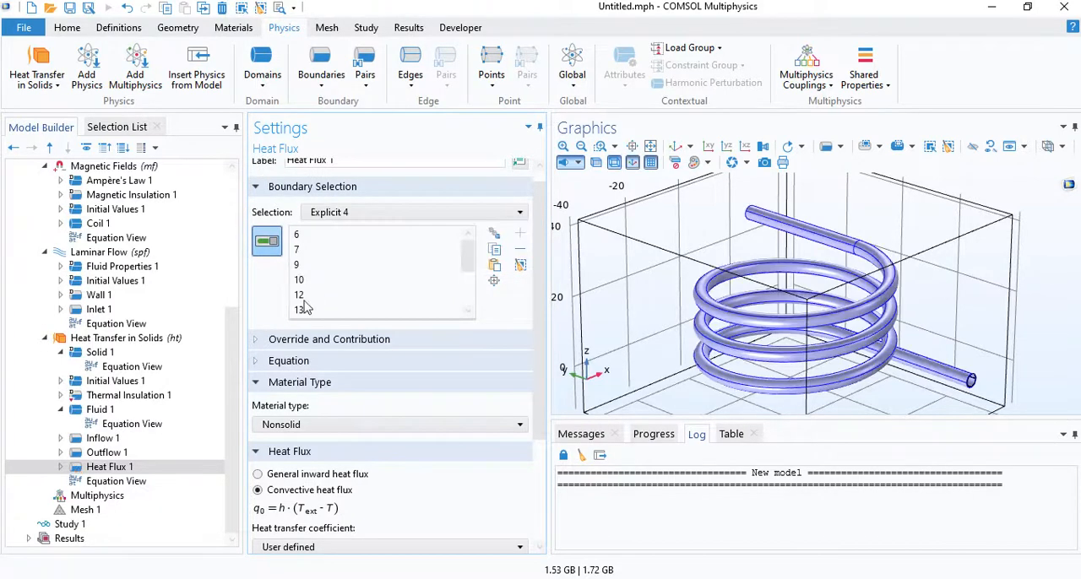
- Rename the Explicit 4 selection as "coil surface" and return to the Heat Flux condition's settings
left_click_drag(233, 372, 233, 287)
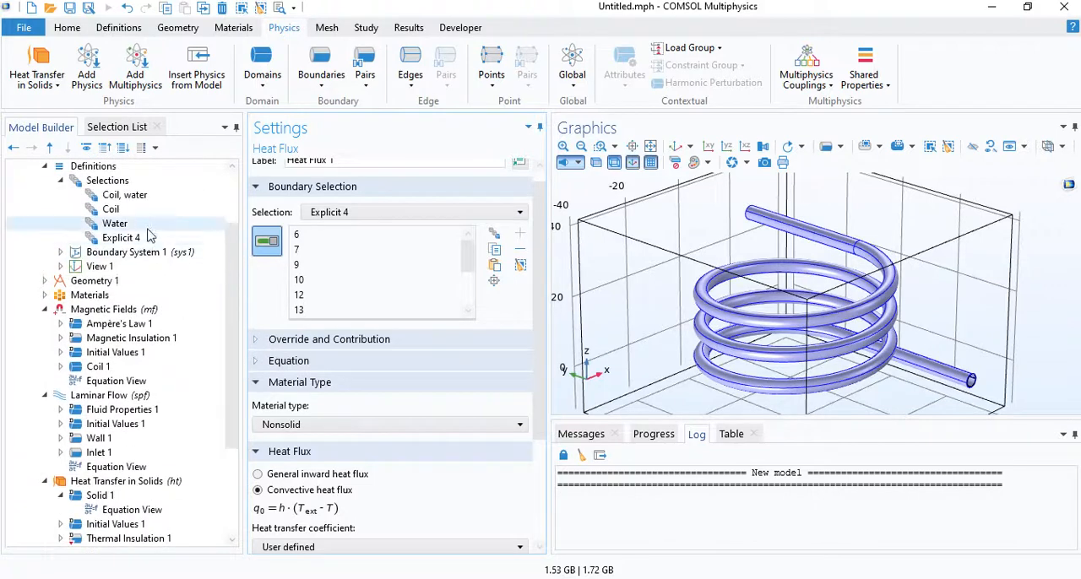
left_click(141, 238)
left_click(336, 172)
key("ctrl+a")
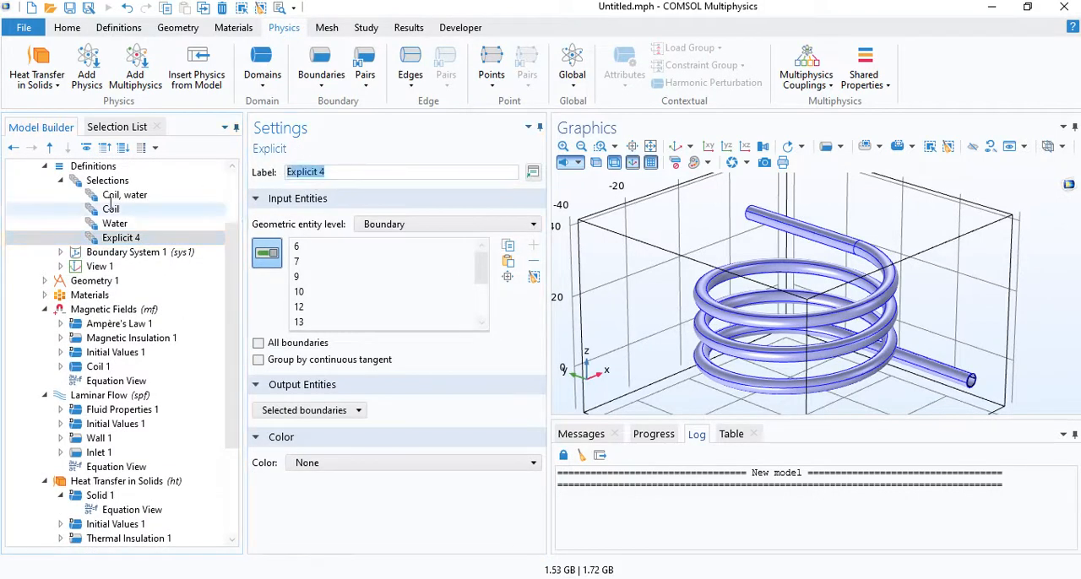
type("coil surface")
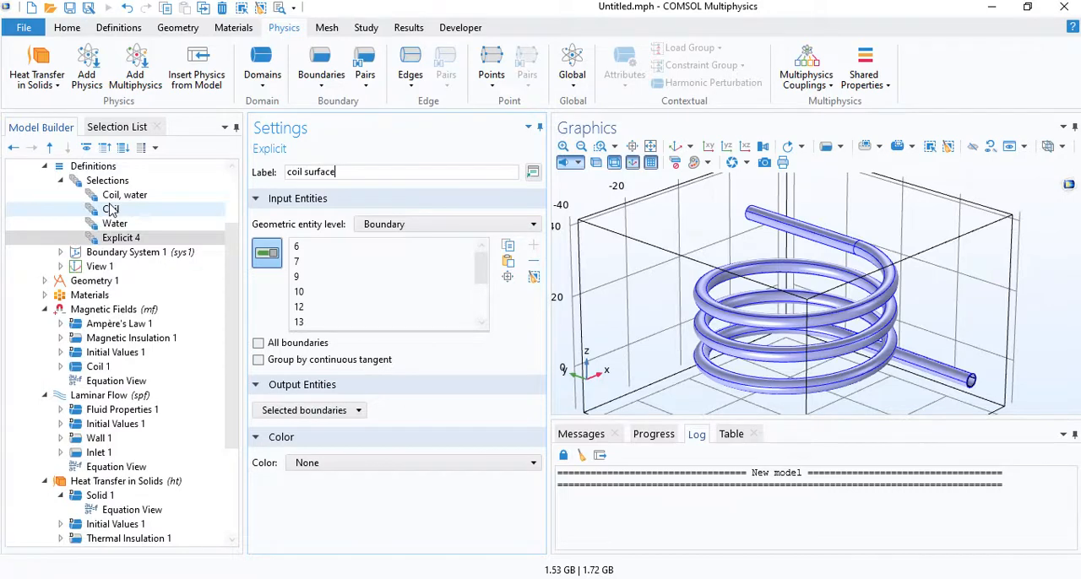
scroll(106, 338, "down", 3)
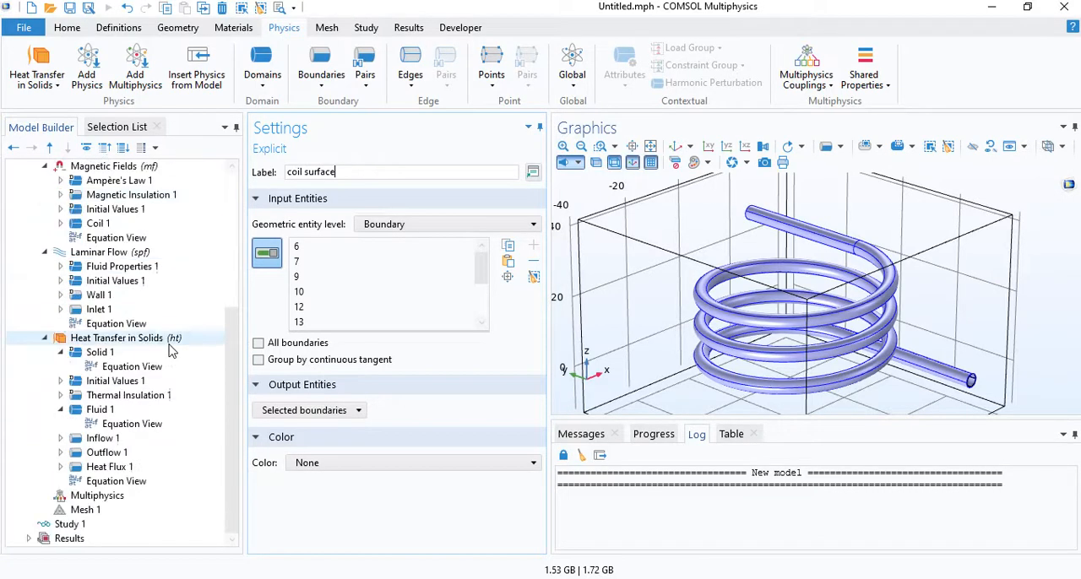
left_click(110, 467)
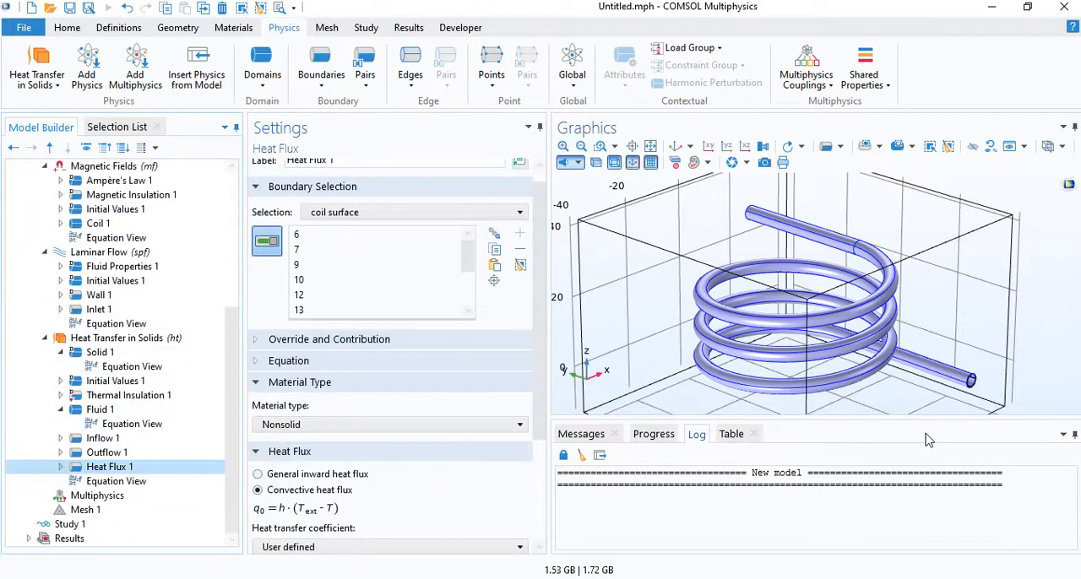
- Add a Surface-to-Ambient Radiation condition to Heat Transfer in Solids and apply it to the coil surface selection
left_click(314, 76)
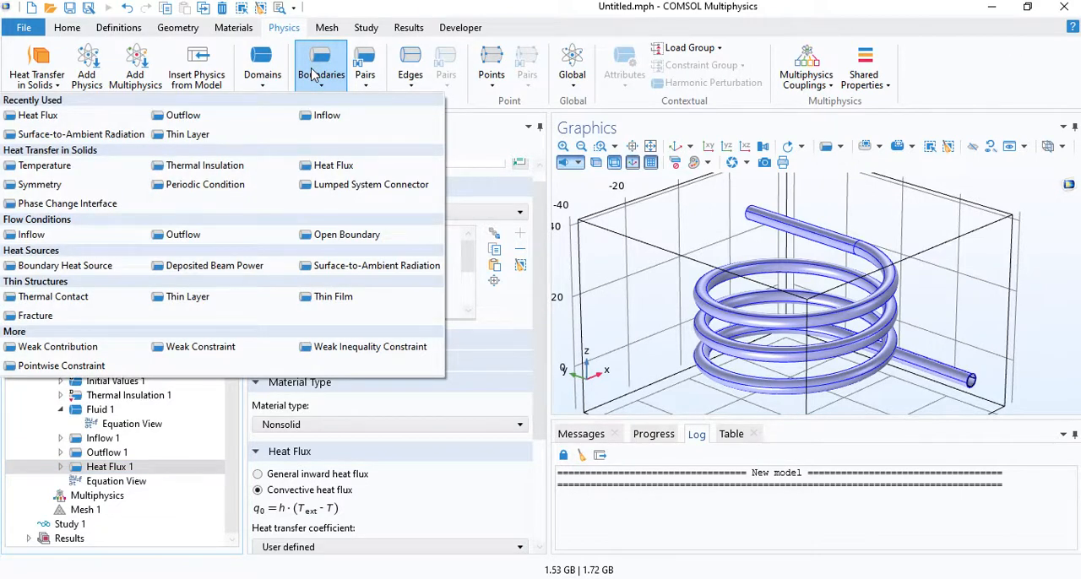
left_click(368, 266)
left_click(397, 228)
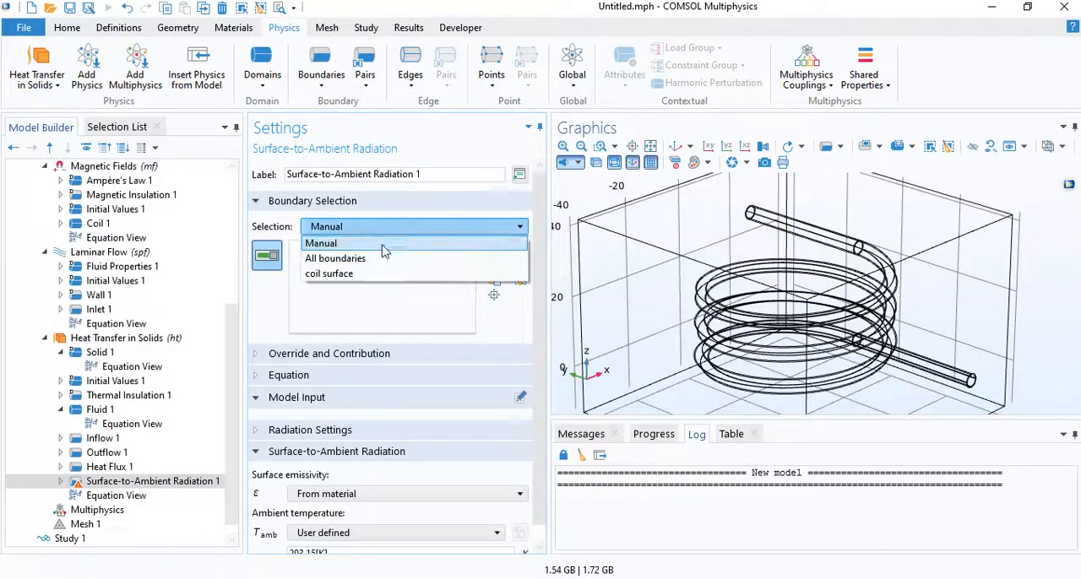
left_click(354, 275)
- Set the radiation condition's surface emissivity to a user-defined 0.05 and its ambient temperature to 22[degC]
scroll(413, 445, "down", 1)
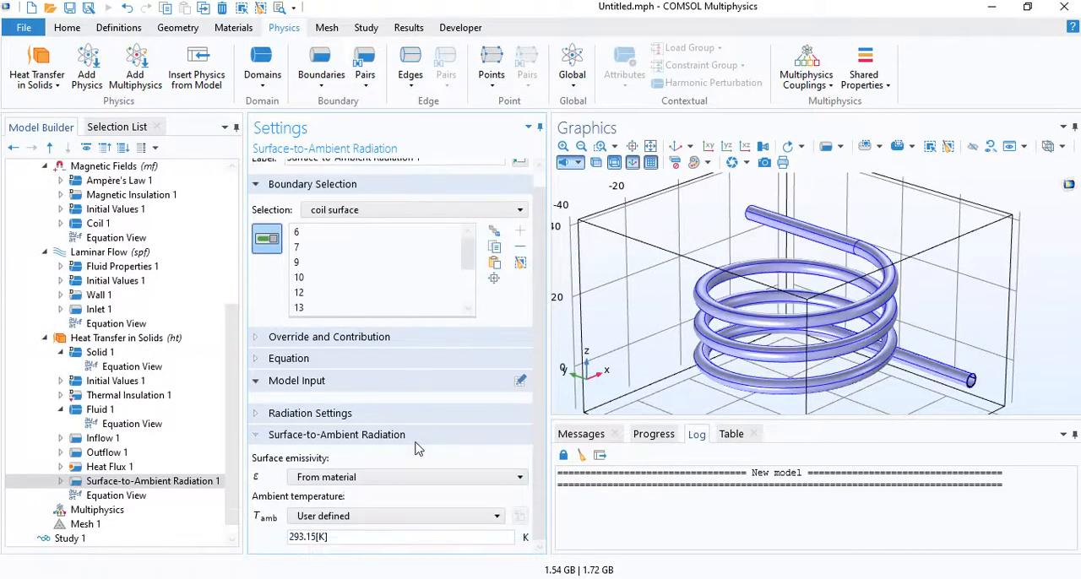
left_click(363, 478)
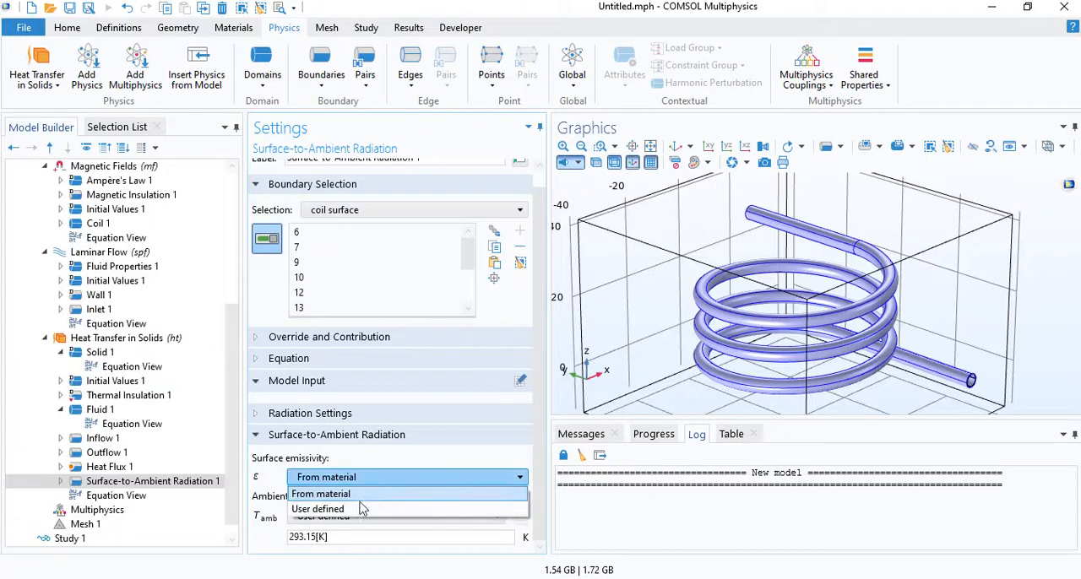
left_click(352, 510)
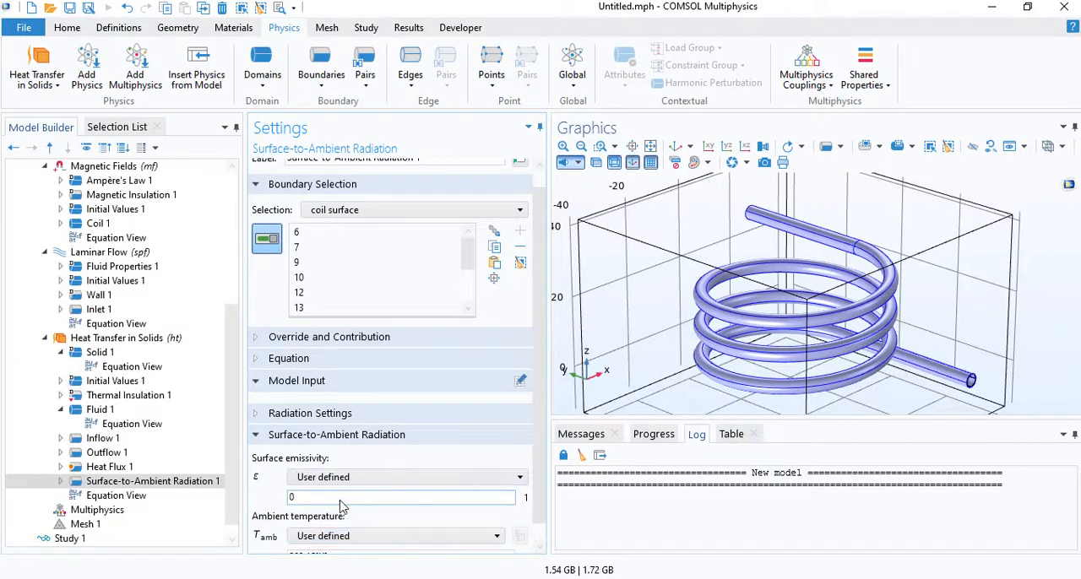
double_click(293, 498)
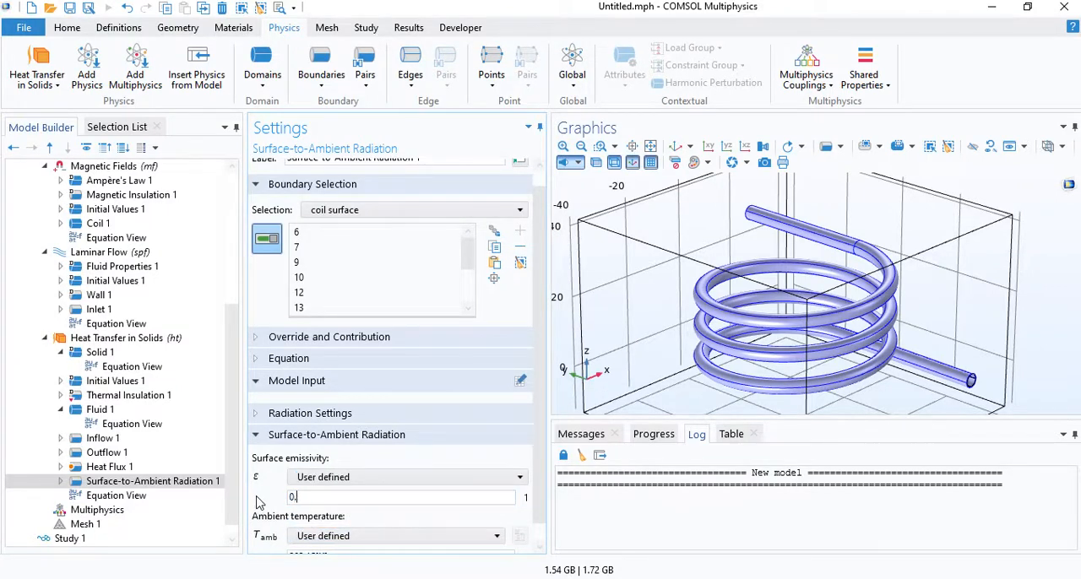
scroll(258, 498, "down", 1)
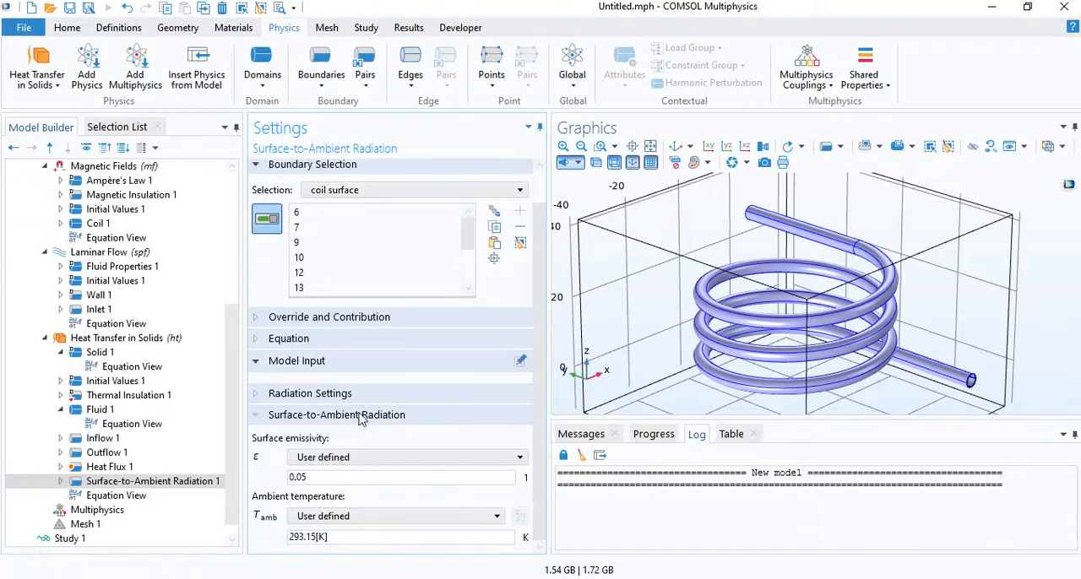
left_click_drag(331, 537, 157, 549)
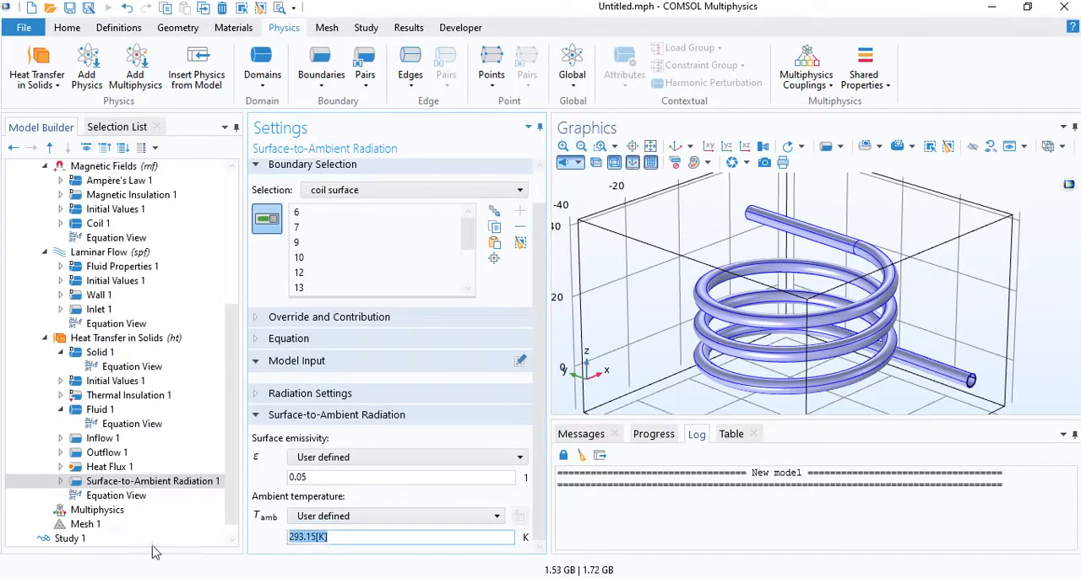
type("22[degC]")
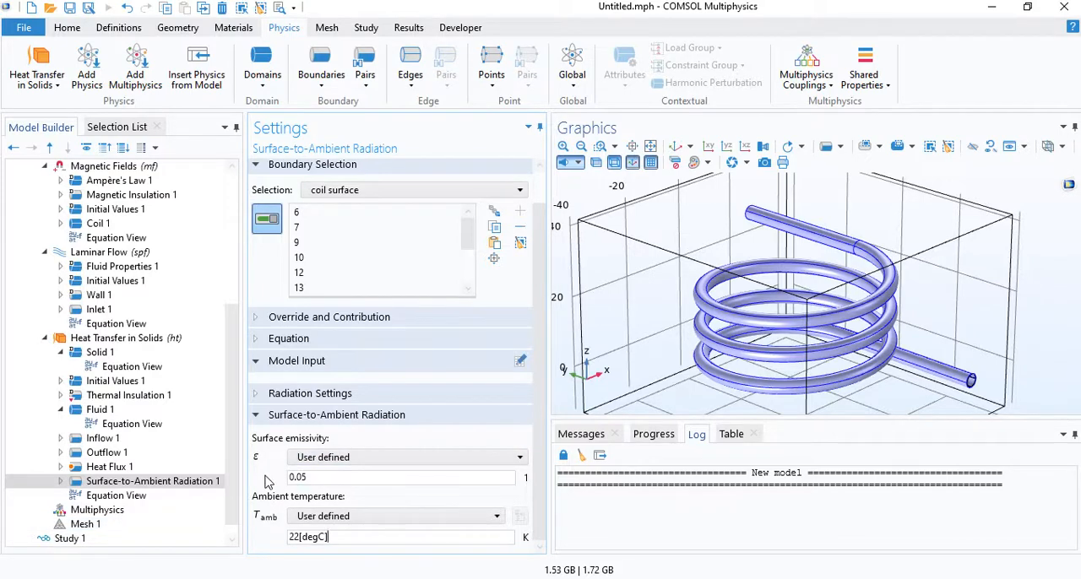
left_click(150, 488)
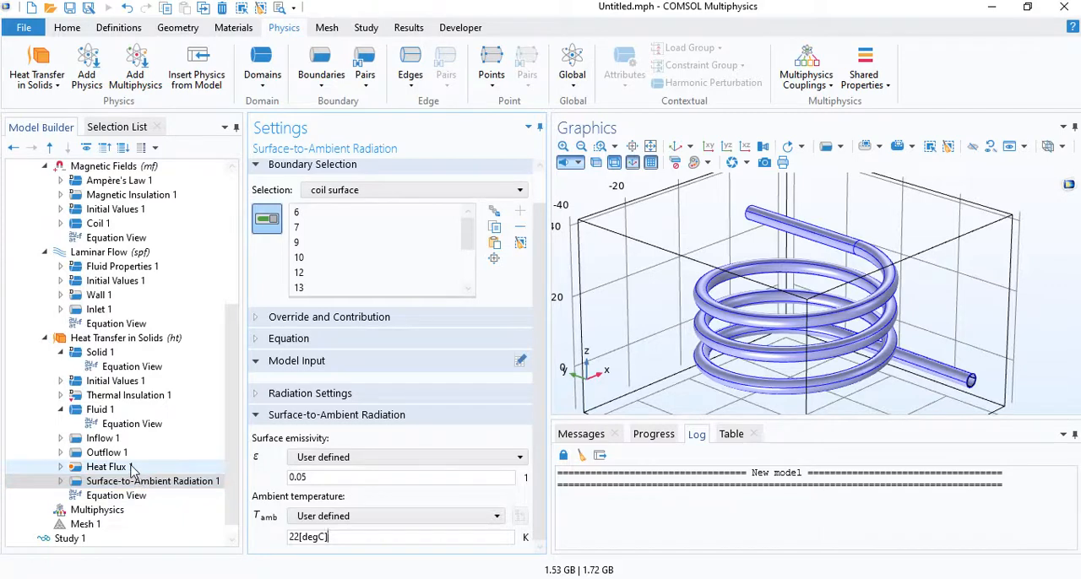
left_click(131, 468)
left_click(117, 413)
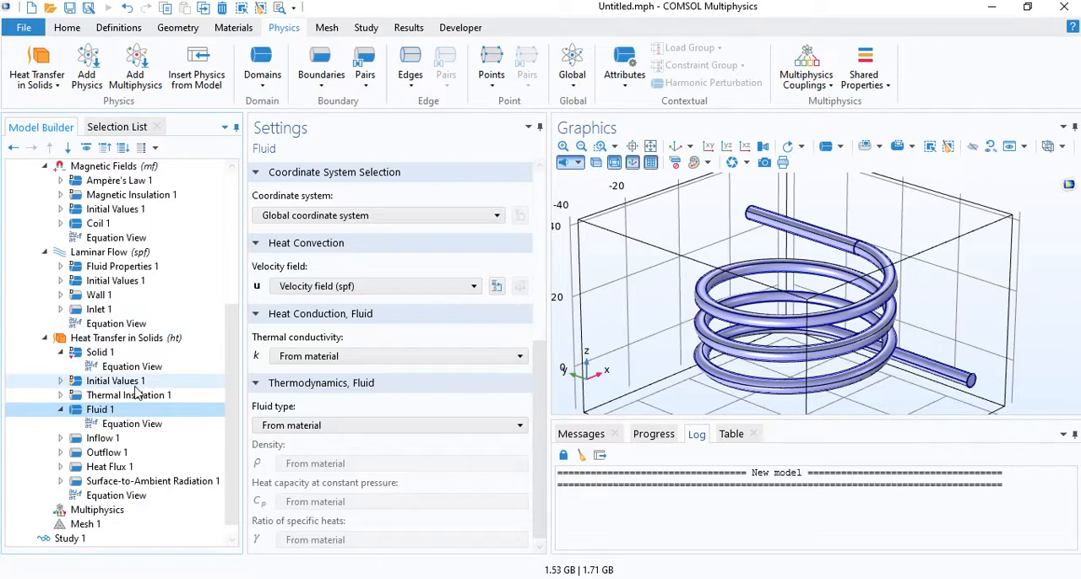
- Open the choice of couplings that can be added to the model's Multiphysics node
scroll(128, 439, "down", 1)
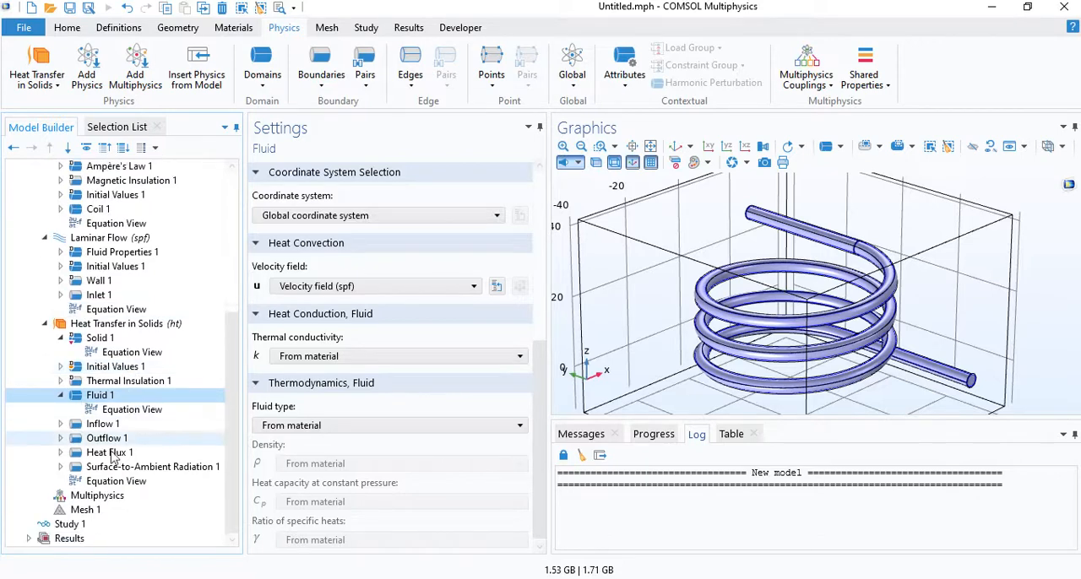
right_click(120, 500)
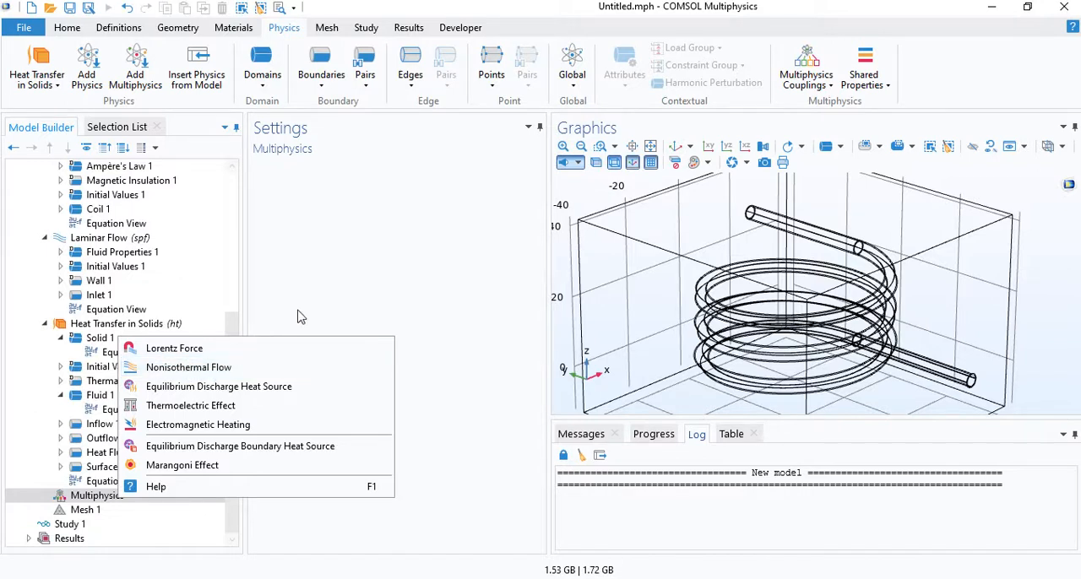
- Set the sequence type of Mesh 1 to User-controlled mesh
left_click(317, 297)
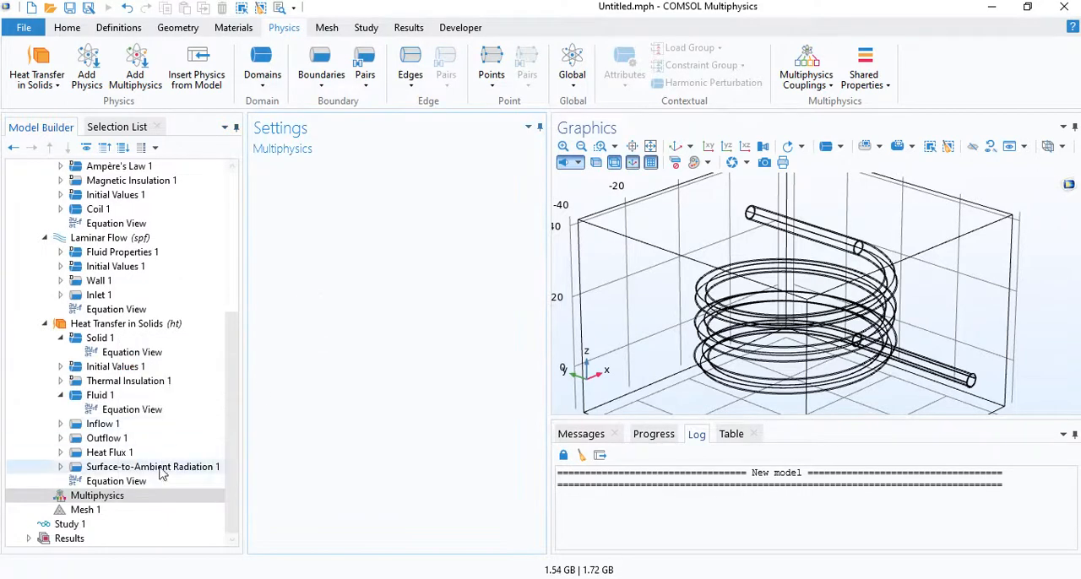
left_click(85, 510)
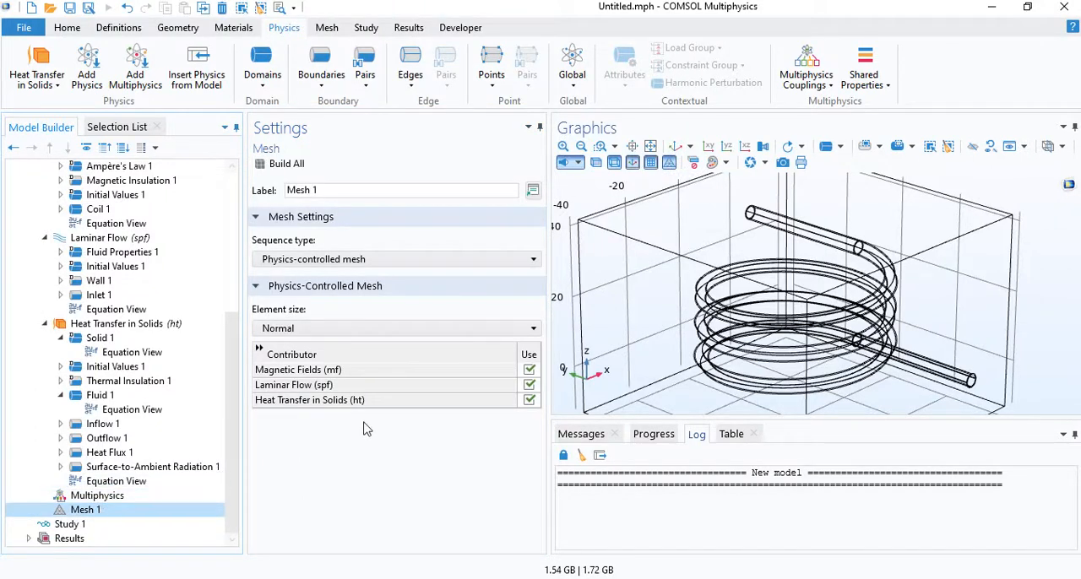
left_click(337, 263)
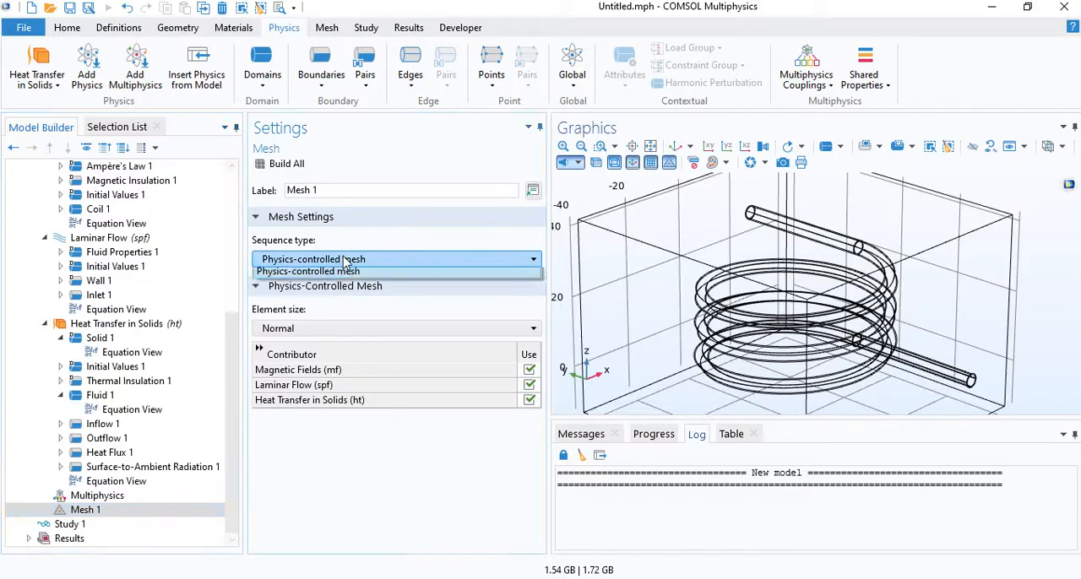
left_click(321, 280)
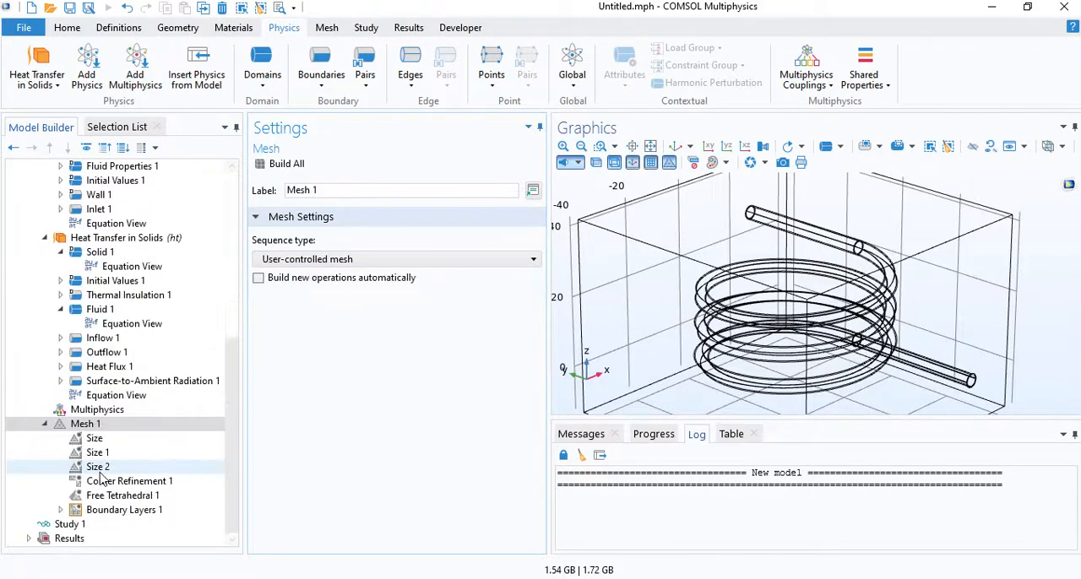
- Delete Size 1, Size 2, Corner Refinement 1, Free Tetrahedral 1 and Boundary Layers 1 from the mesh sequence
left_click(120, 511)
left_click(123, 497, "ctrl")
left_click(126, 482, "ctrl")
left_click(127, 471, "ctrl")
left_click(97, 453, "ctrl")
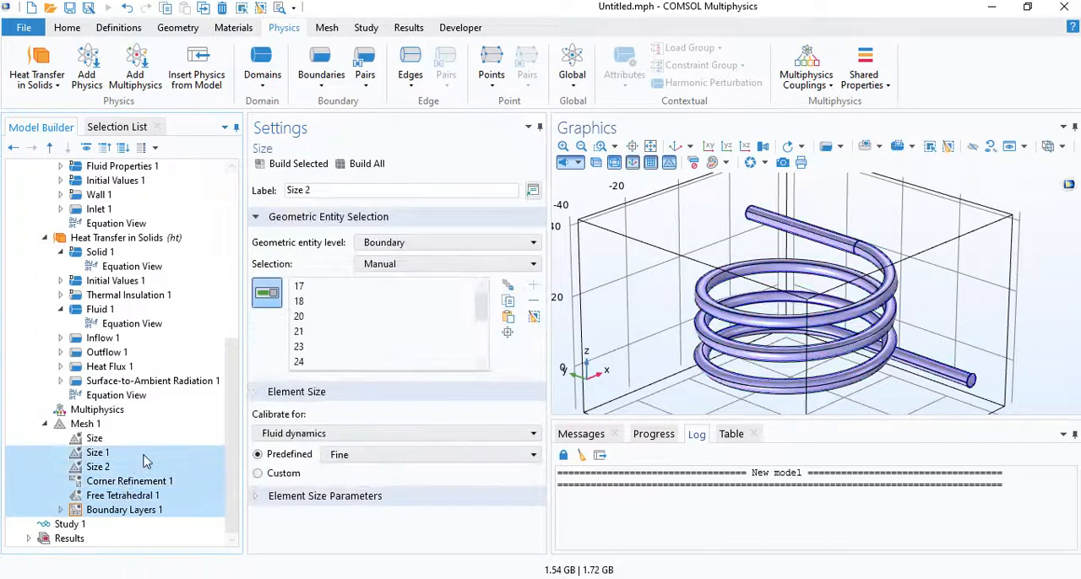
key("Delete")
key("Return")
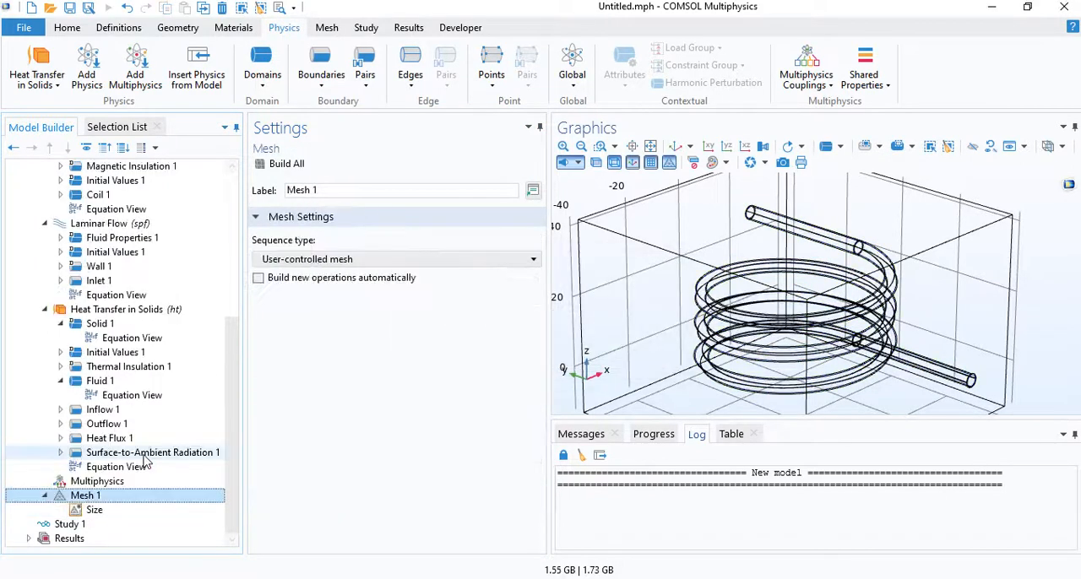
- Add a Boundary Layers operation to Mesh 1
right_click(107, 497)
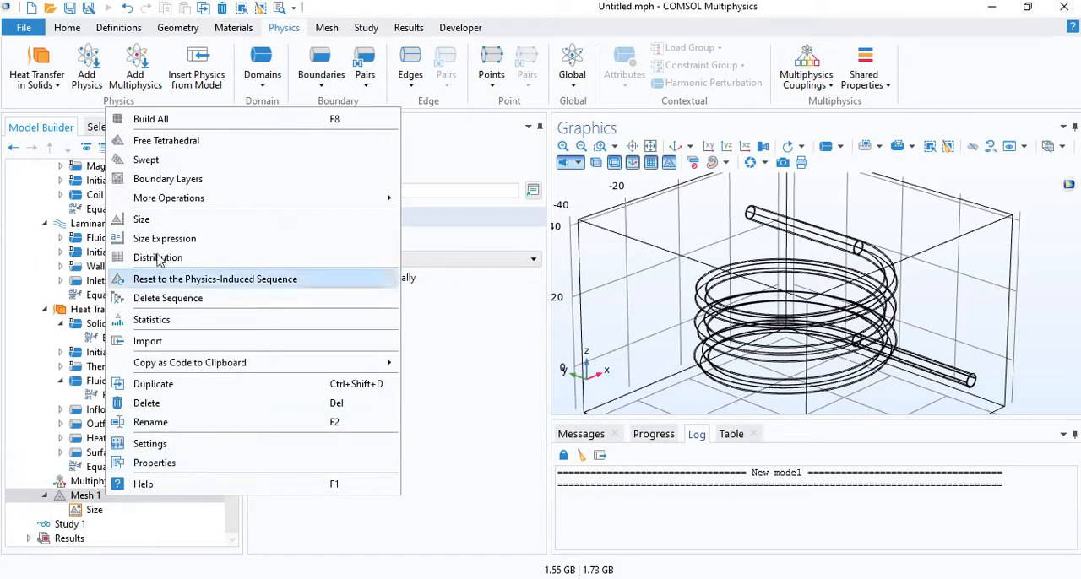
left_click(168, 179)
left_click(88, 496)
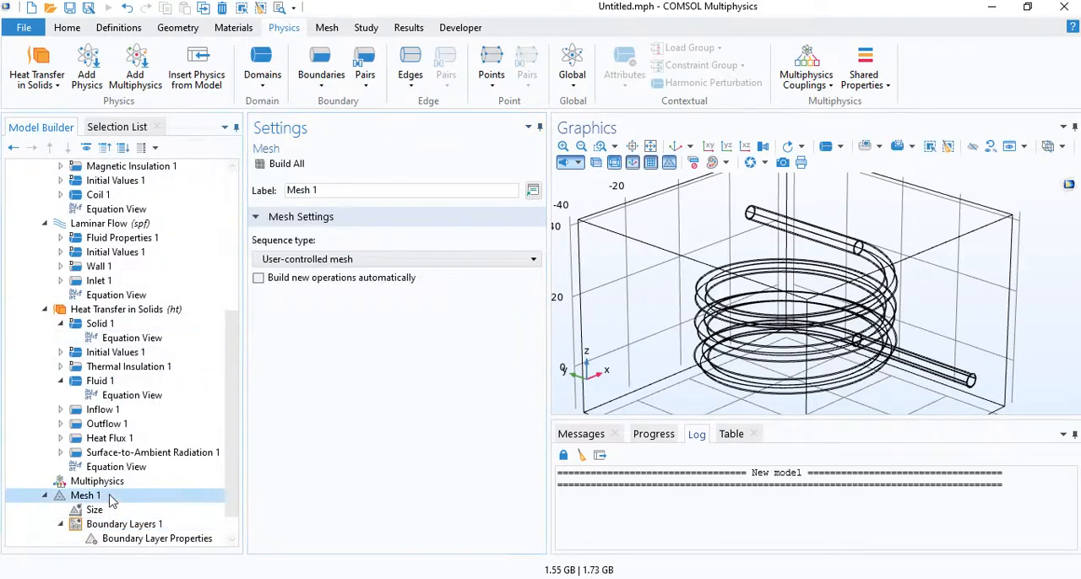
- Add a Mapped operation ahead of the boundary layers and apply it to the inner circular face at the lower pipe end
right_click(108, 496)
mouse_move(395, 181)
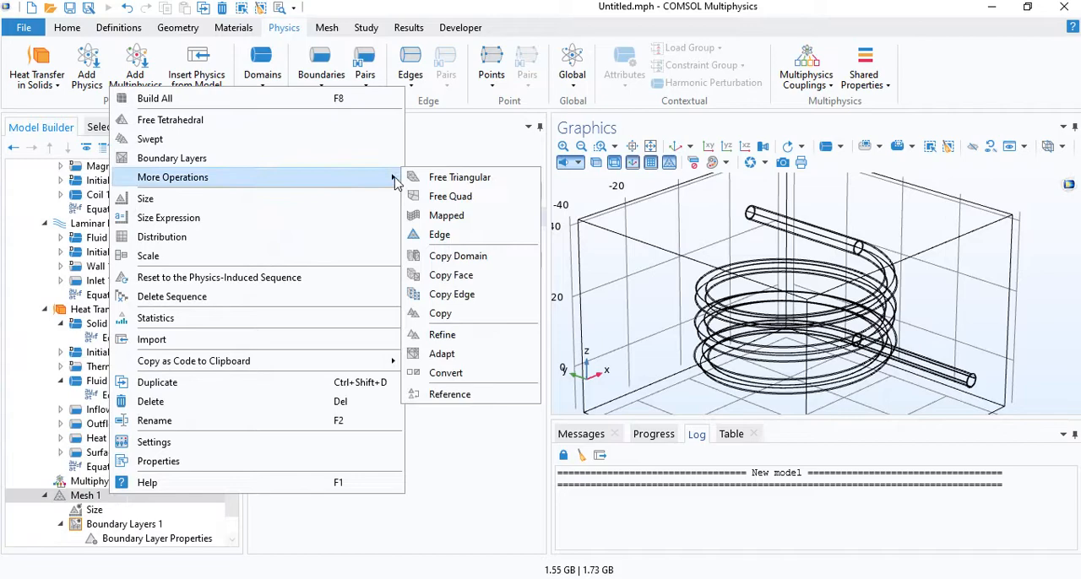
left_click(446, 215)
left_click_drag(123, 540, 127, 510)
left_click_drag(878, 304, 910, 306)
right_click_drag(971, 381, 907, 298)
middle_click_drag(908, 298, 598, 216)
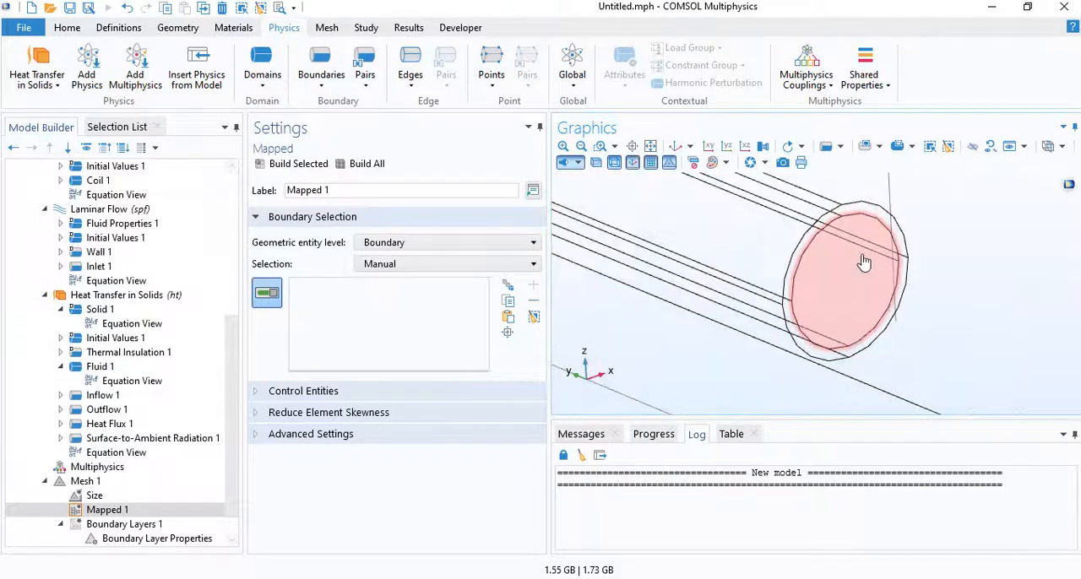
left_click(865, 263)
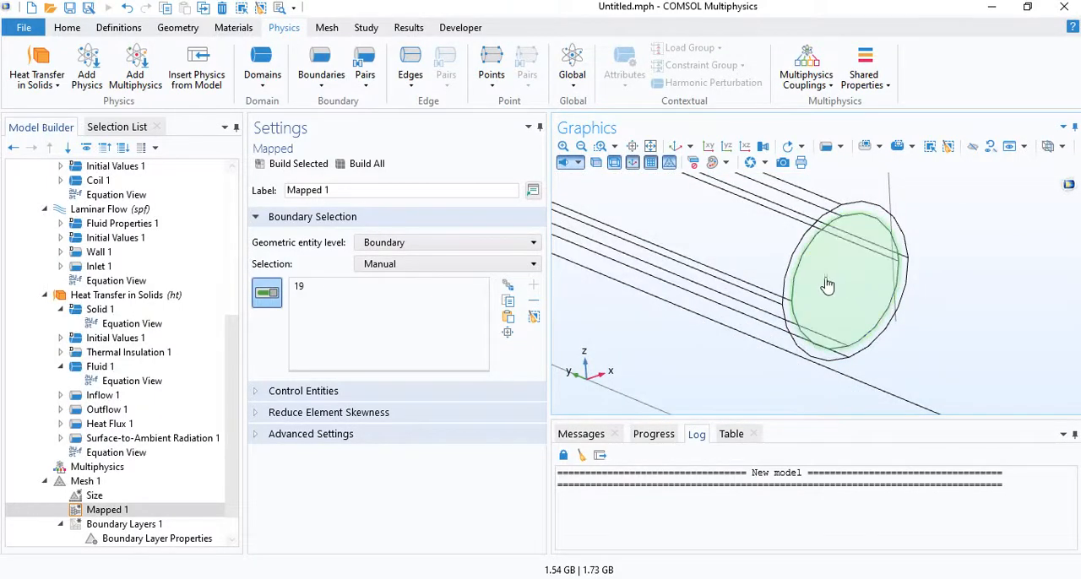
- Add a Size node under the Mapped operation with custom element size and a maximum element size of 0.5 mm
right_click(155, 513)
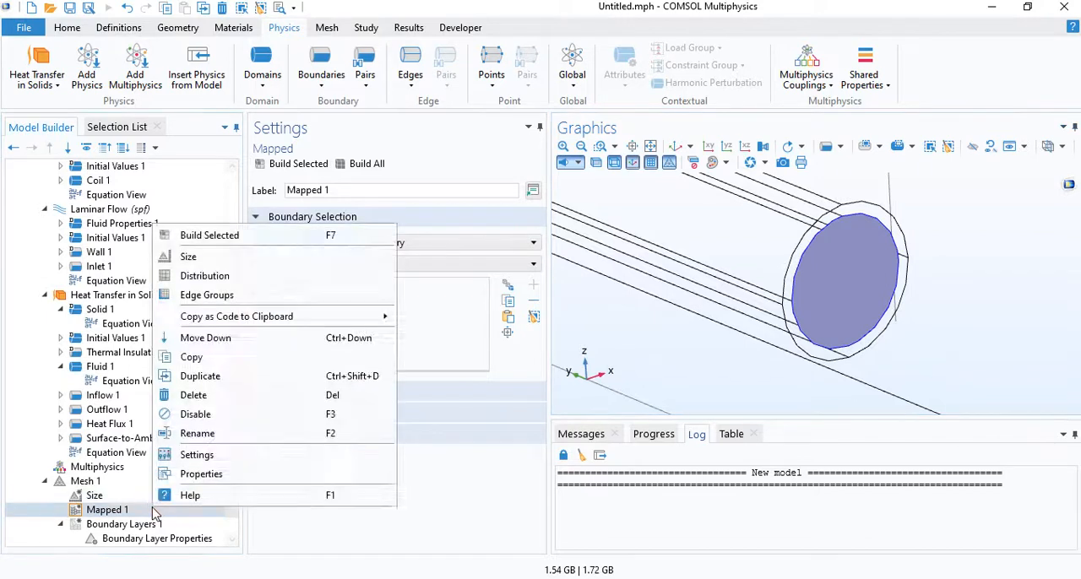
left_click(199, 257)
left_click(285, 474)
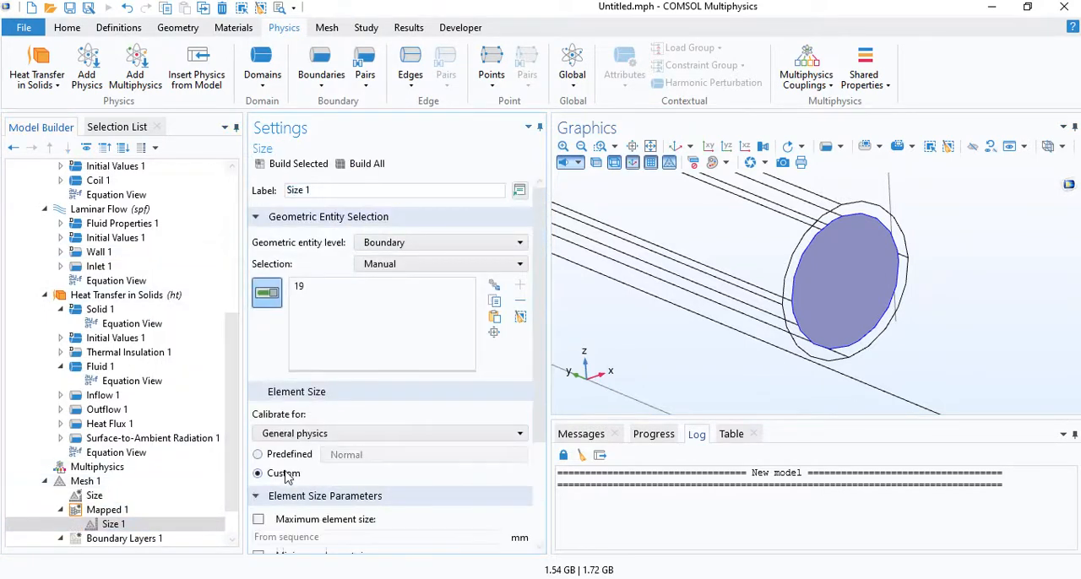
scroll(288, 519, "down", 2)
left_click(258, 443)
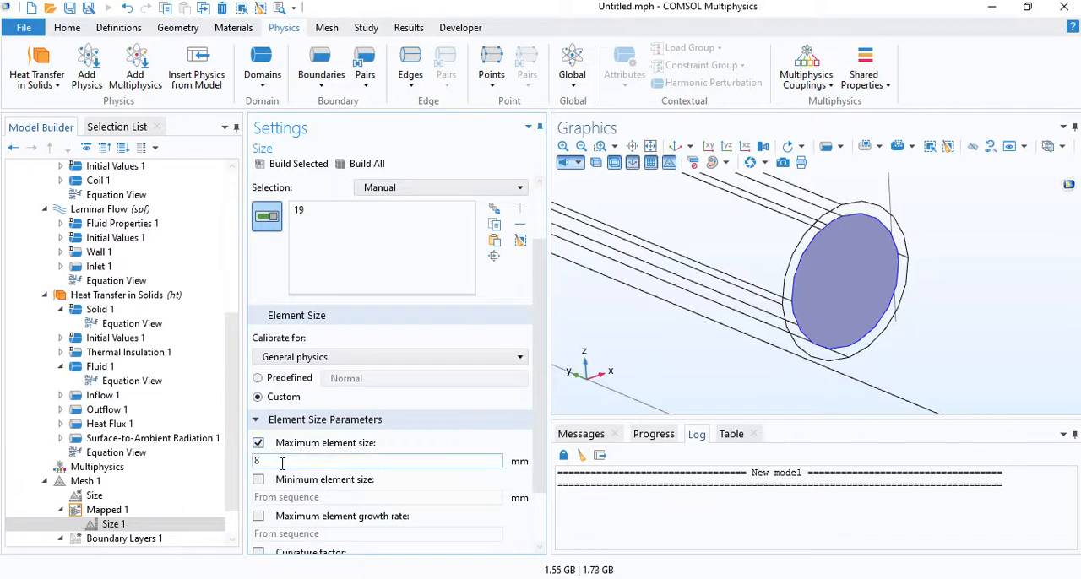
type("0.5")
scroll(152, 498, "down", 1)
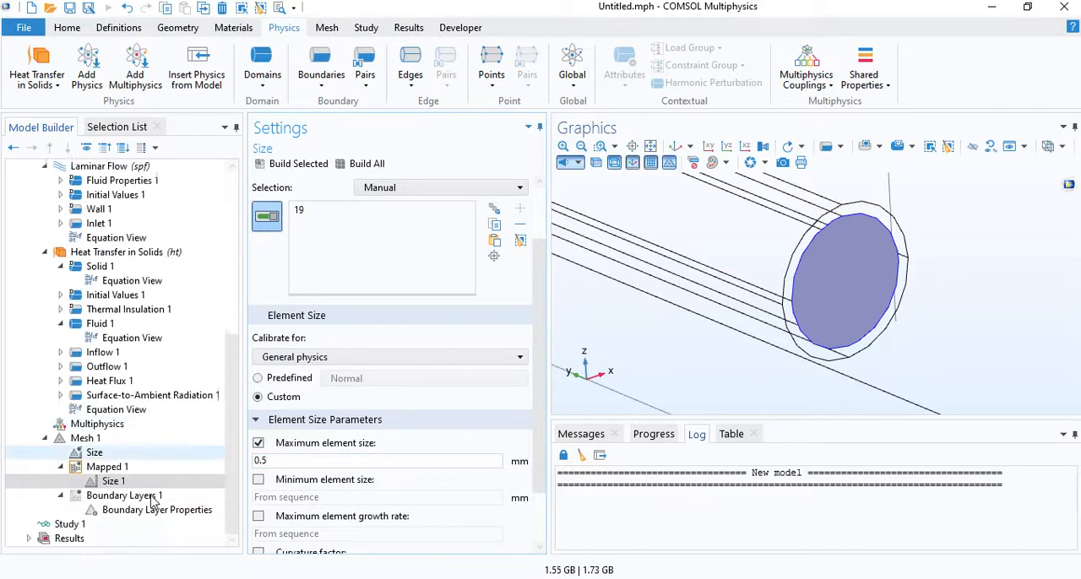
- Add a second Boundary Layers operation after the Mapped one and apply it at boundary level to the ring-shaped copper end face
left_click(131, 499)
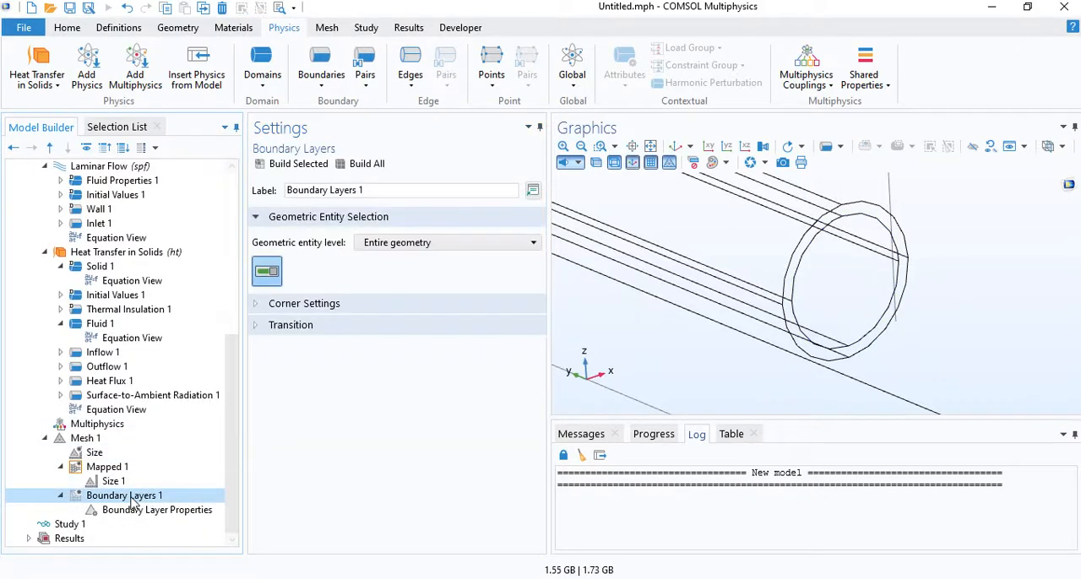
right_click(85, 441)
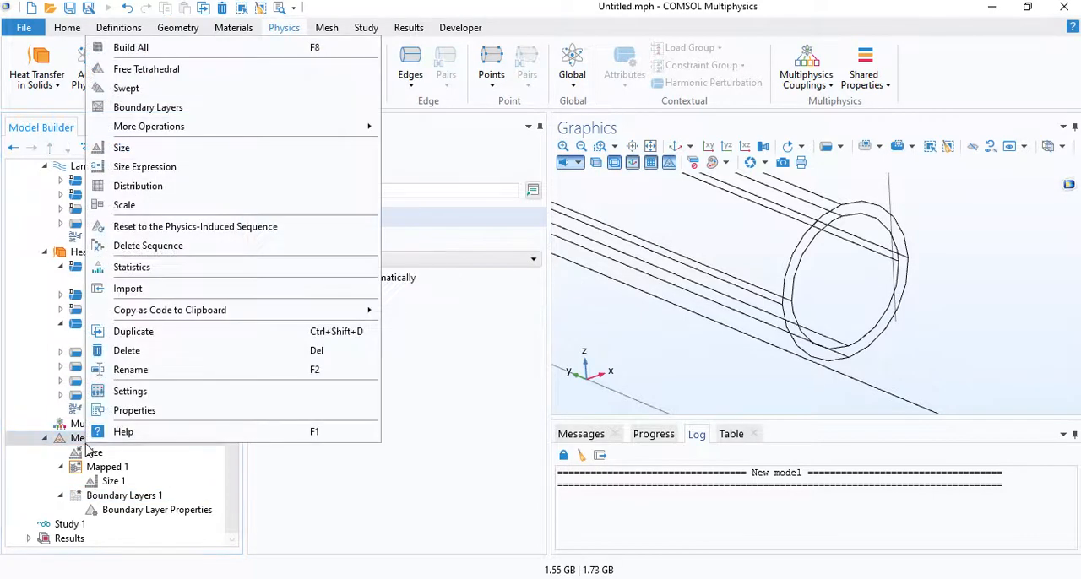
left_click(182, 115)
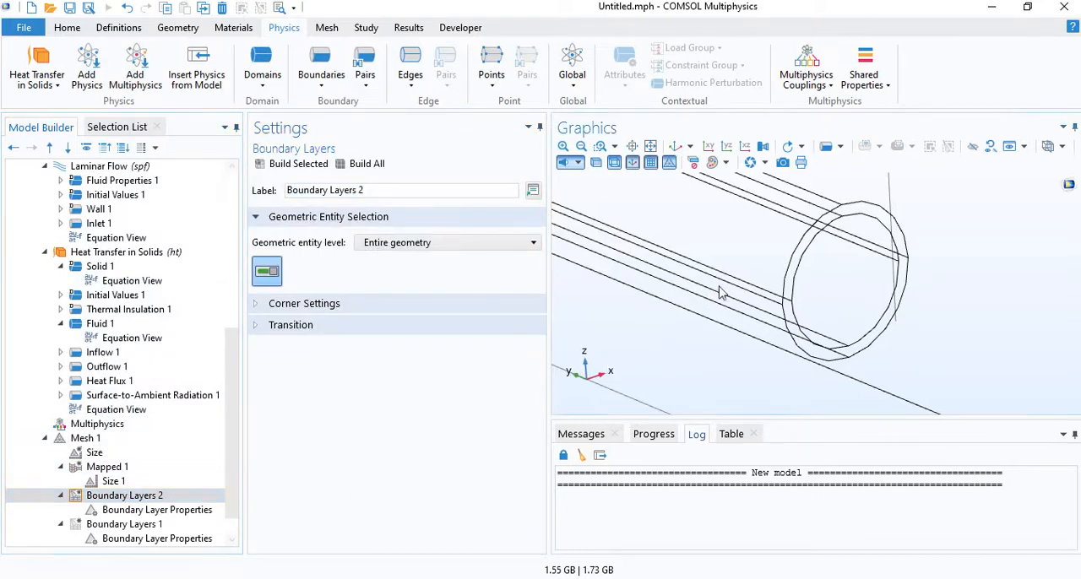
mouse_move(718, 289)
left_mouse_down()
mouse_move(683, 285)
mouse_move(710, 283)
left_mouse_up()
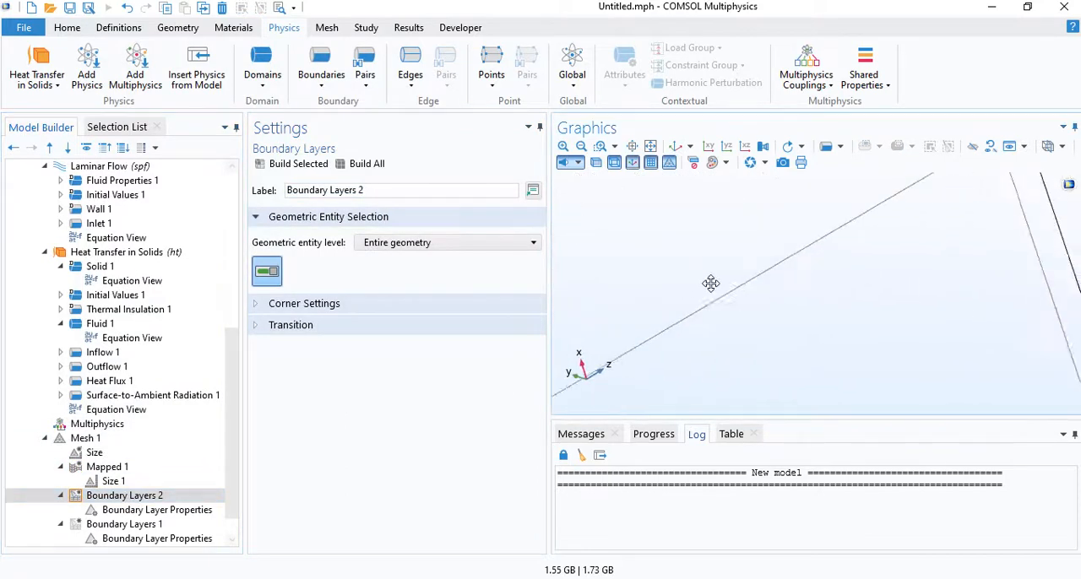
left_click(675, 146)
scroll(885, 334, "up", 5)
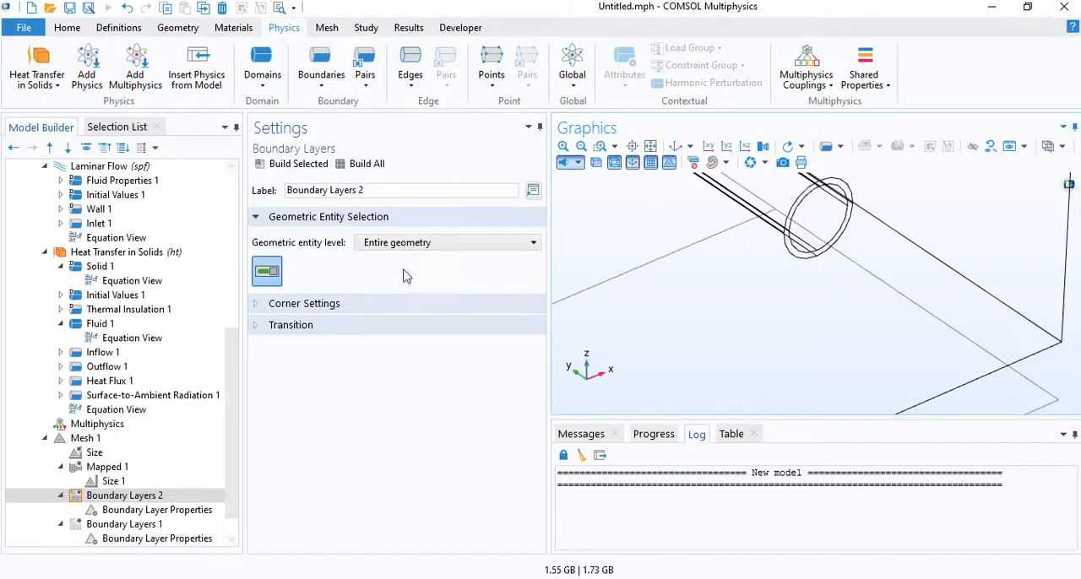
left_click(414, 242)
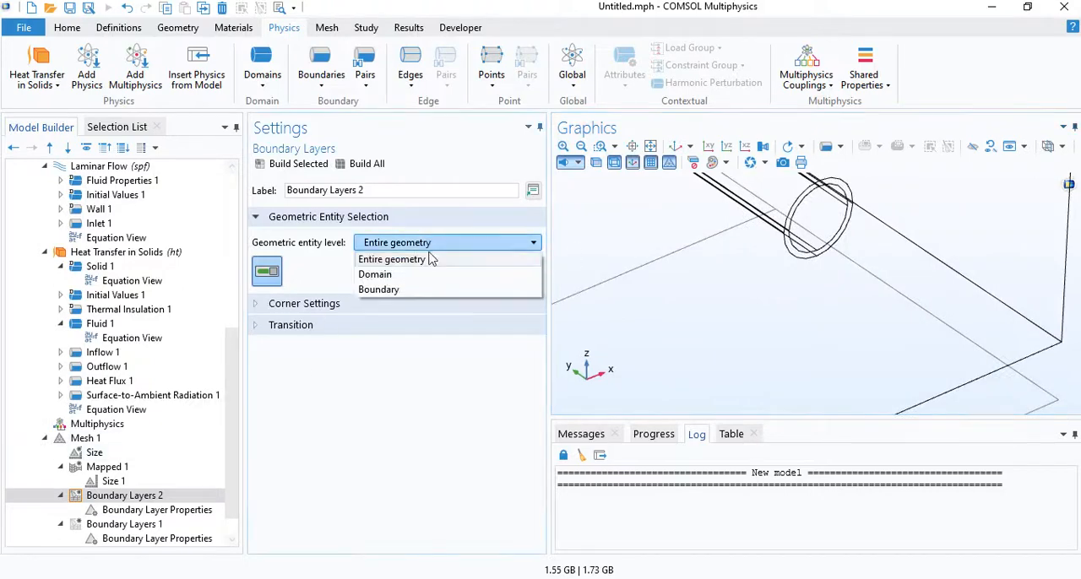
left_click(401, 294)
right_click_drag(842, 253, 845, 315)
left_click_drag(846, 315, 815, 263)
left_click(815, 253)
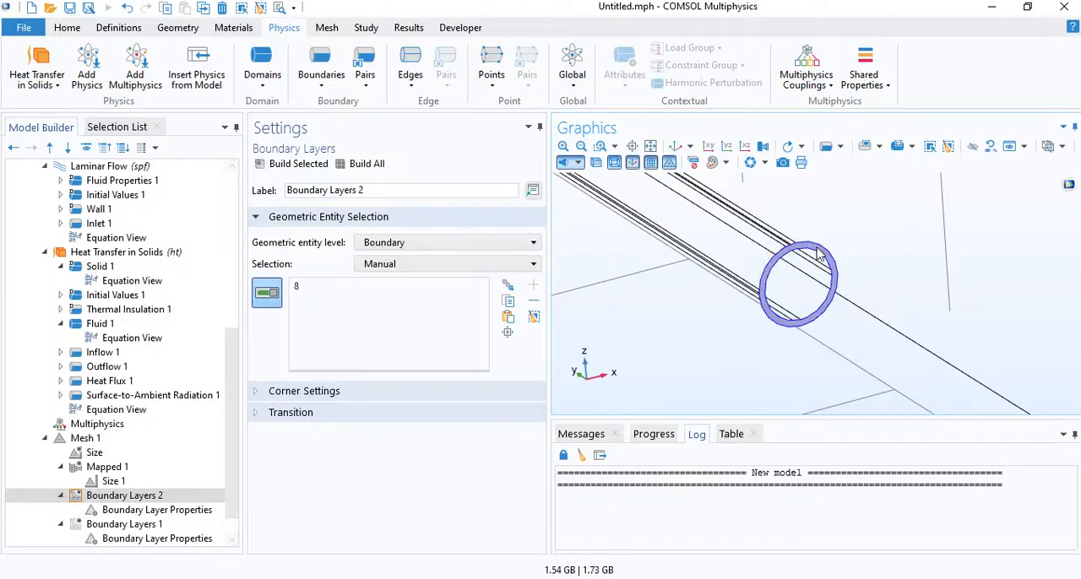
- Assign the four outer circumference edges of the pipe end to the Boundary Layer Properties of Boundary Layers 2
scroll(739, 217, "up", 2)
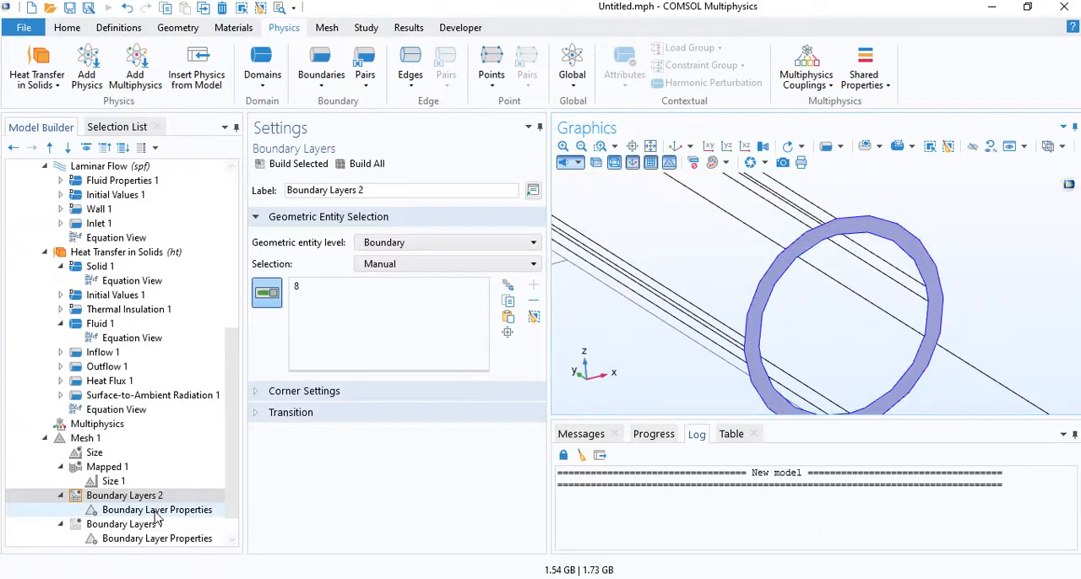
left_click(156, 512)
left_click(812, 237)
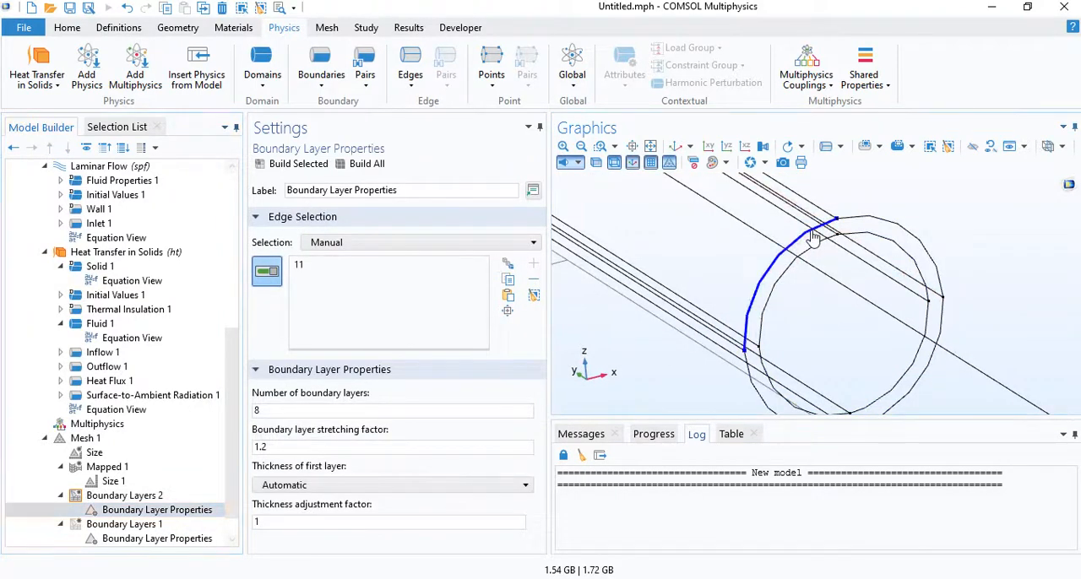
left_click(879, 223)
left_click(942, 317)
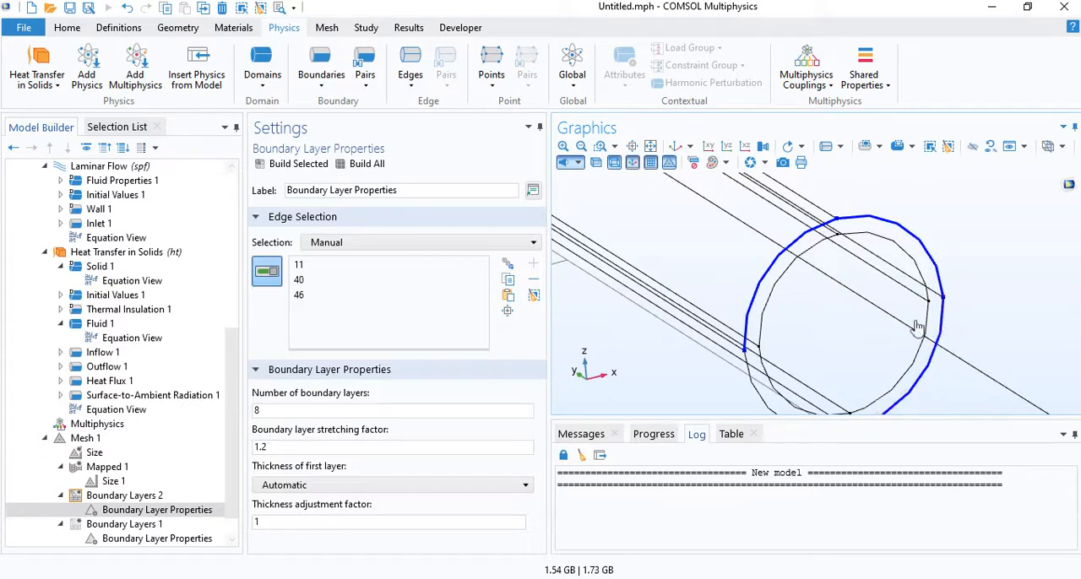
left_click(753, 387)
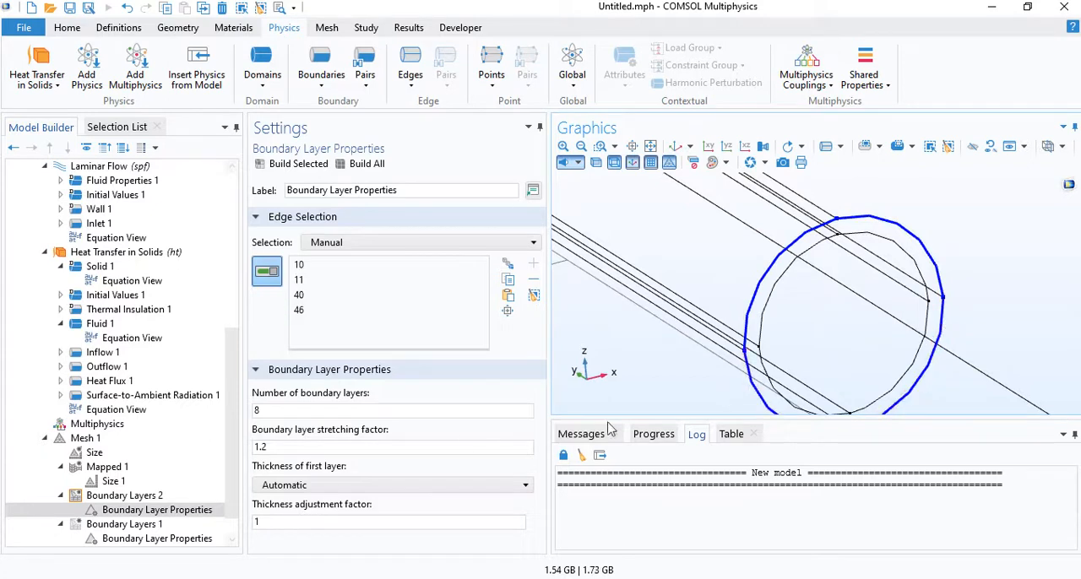
- Set the outer edges' boundary layers to 3 layers with a manual first-layer thickness of 0.03 mm
double_click(260, 411)
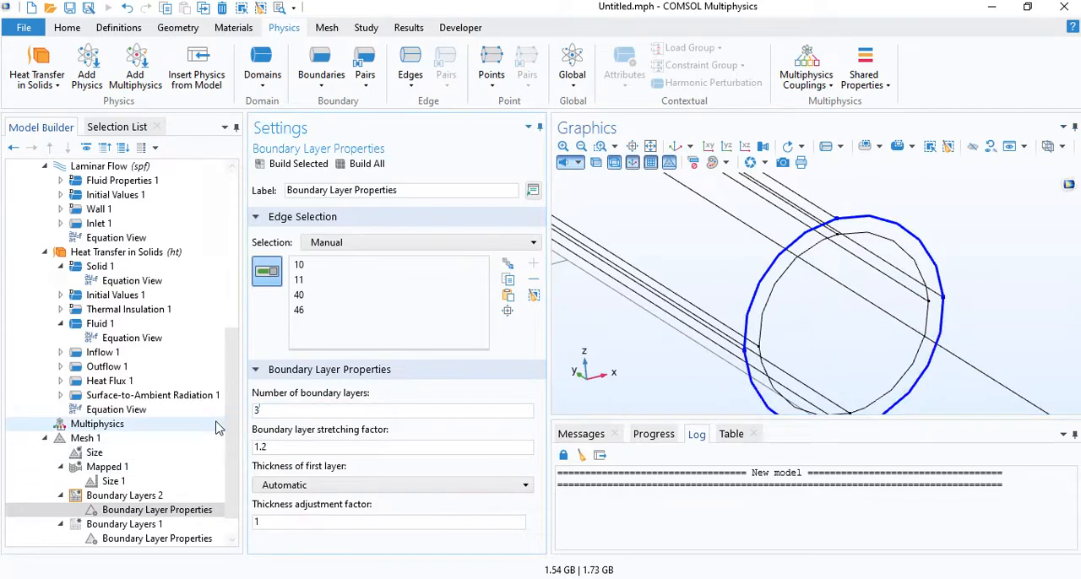
left_click(292, 486)
left_click(291, 515)
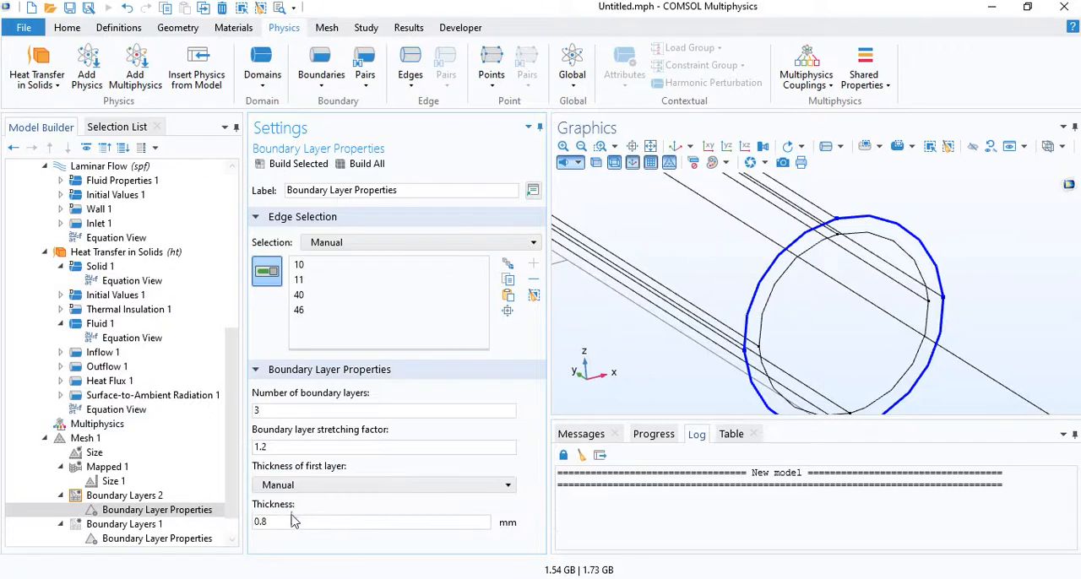
double_click(292, 521)
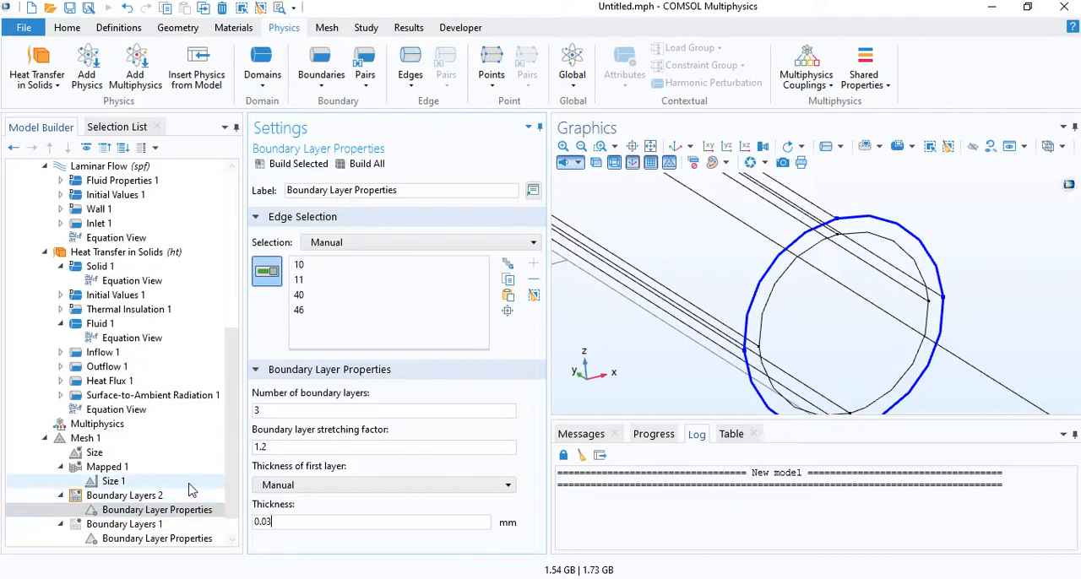
- Set Boundary Layers 1 to boundary level and apply it to the inner circular face at the pipe end
left_click(185, 527)
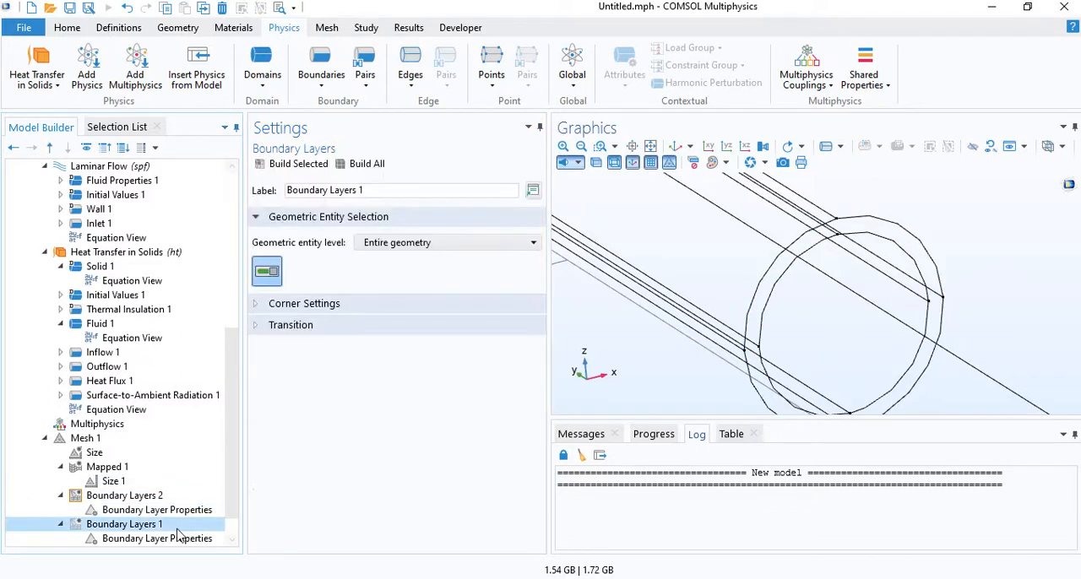
left_click(390, 245)
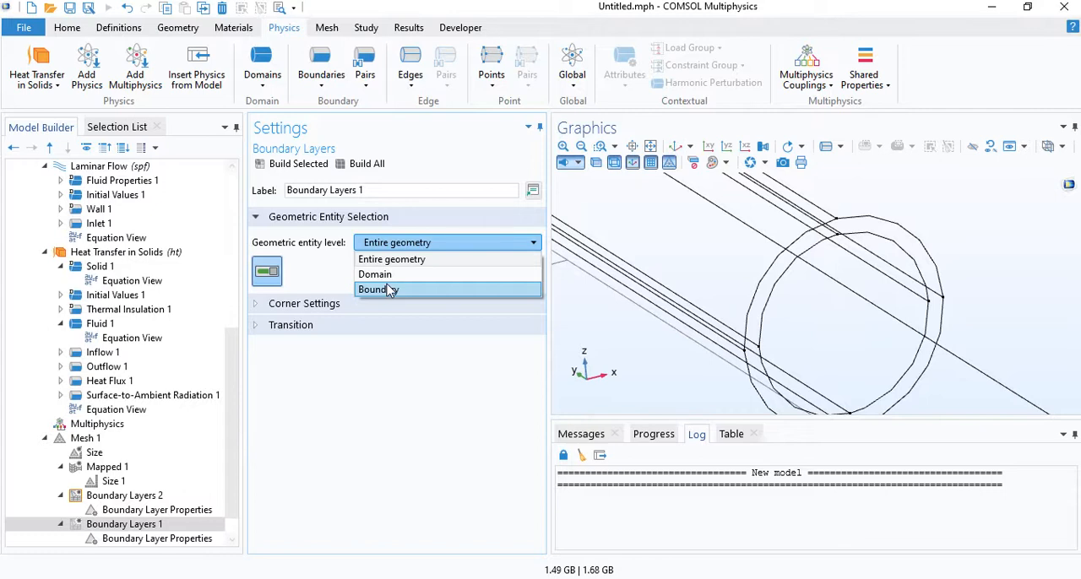
left_click(378, 289)
left_click(876, 331)
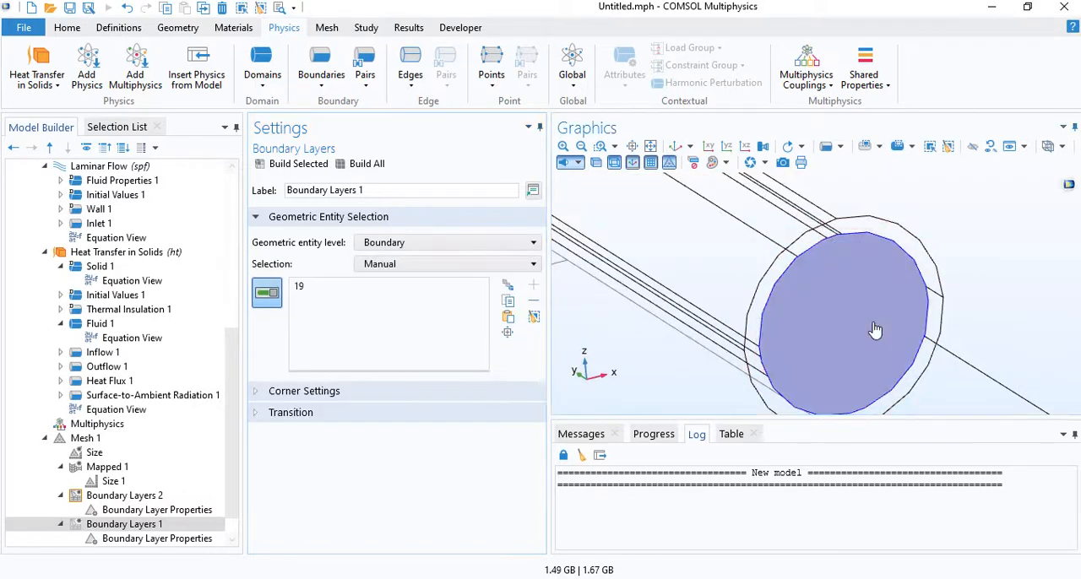
- Assign the four inner circumference edges of the pipe end to the Boundary Layer Properties of Boundary Layers 1
scroll(148, 497, "down", 1)
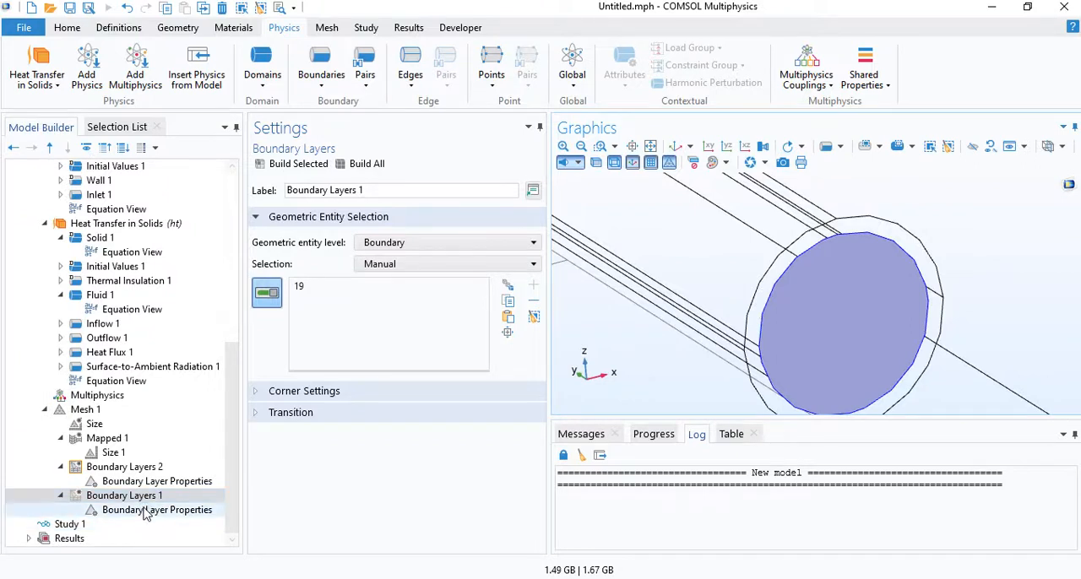
left_click(146, 511)
left_click(821, 260)
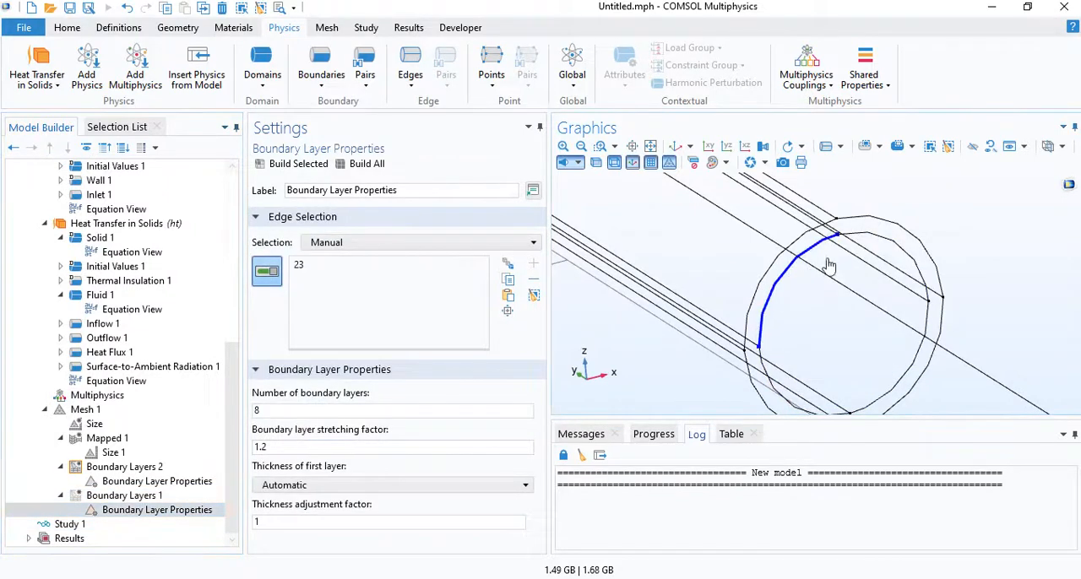
left_click(864, 238)
left_click(792, 410)
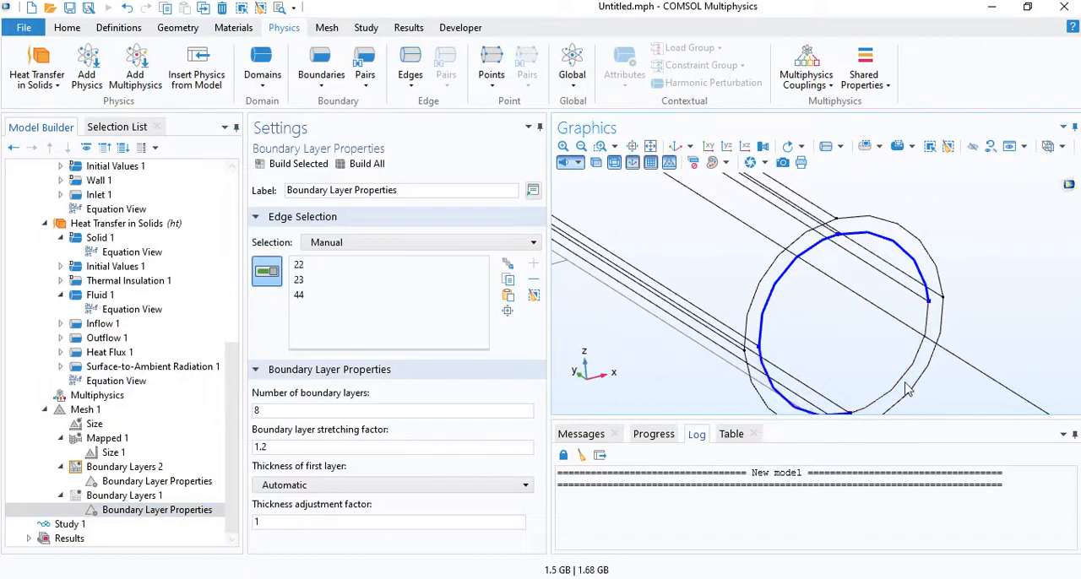
left_click(902, 387)
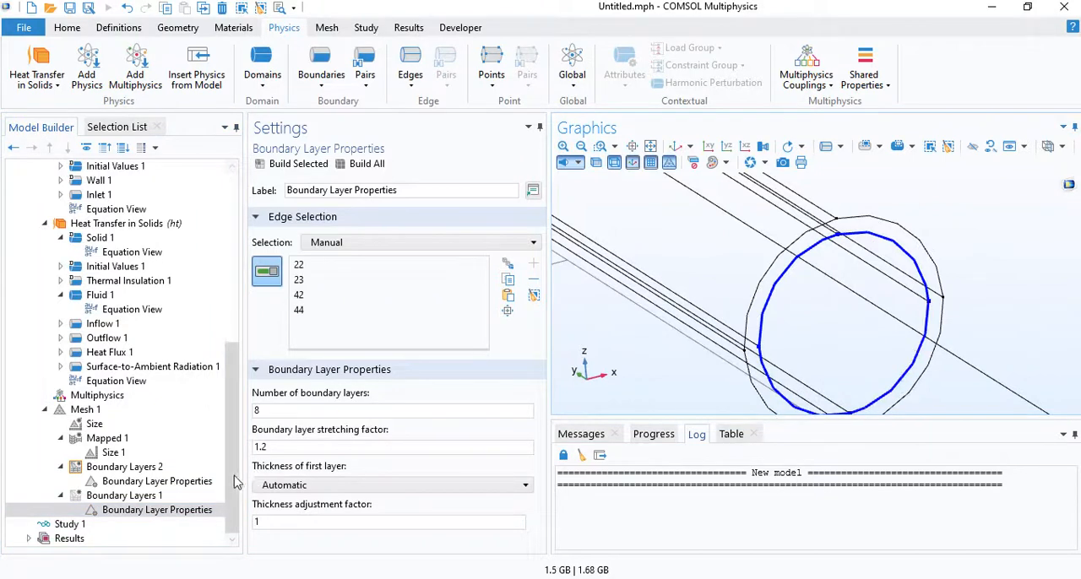
- Set the inner edges' boundary layers to 2 layers with a thickness adjustment factor of 2 and build the mesh
double_click(282, 523)
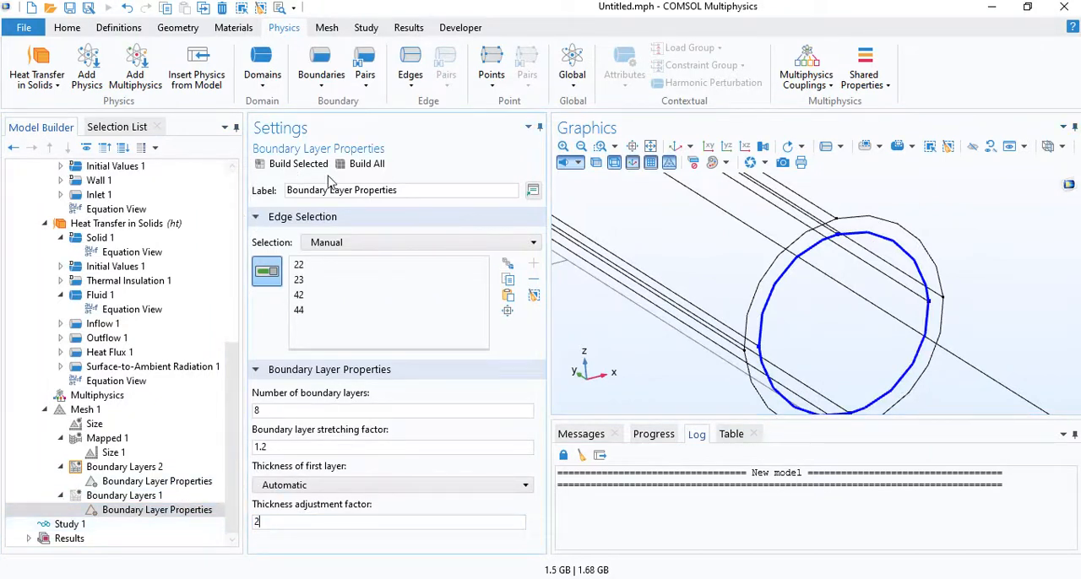
left_click(355, 169)
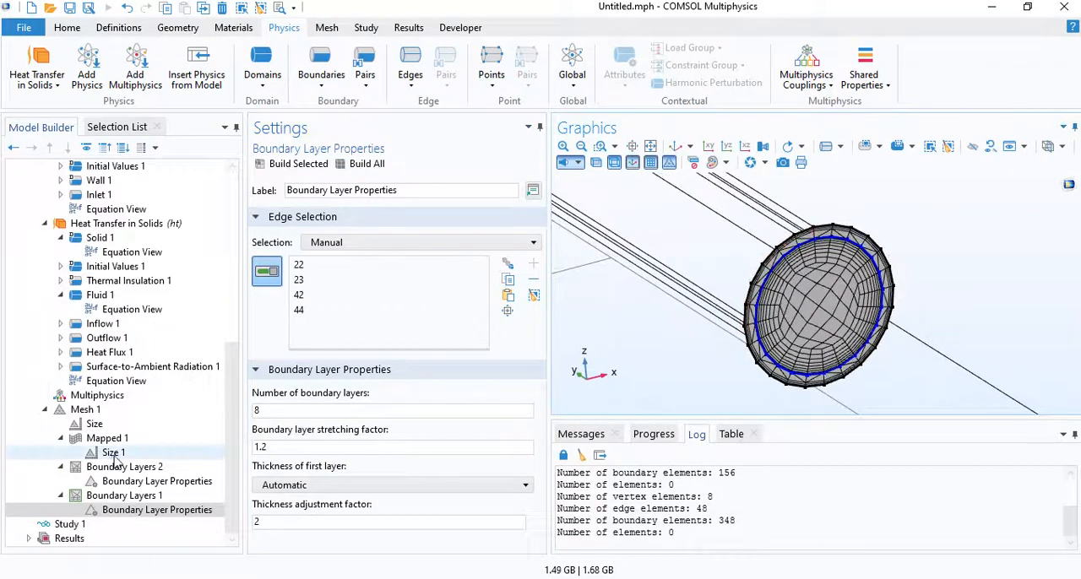
left_click(114, 496)
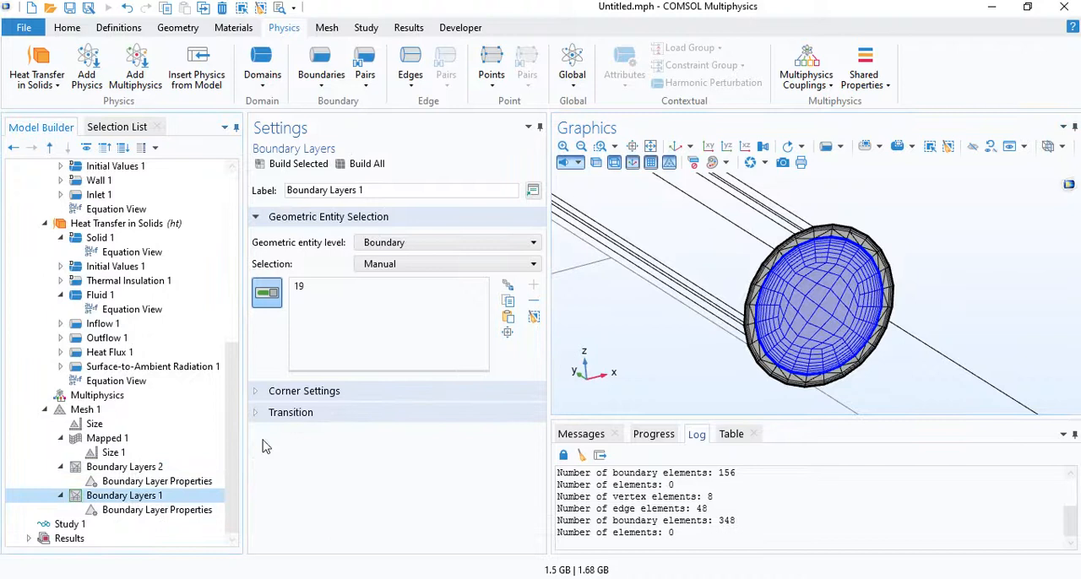
left_click(111, 512)
left_click_drag(291, 408, 235, 414)
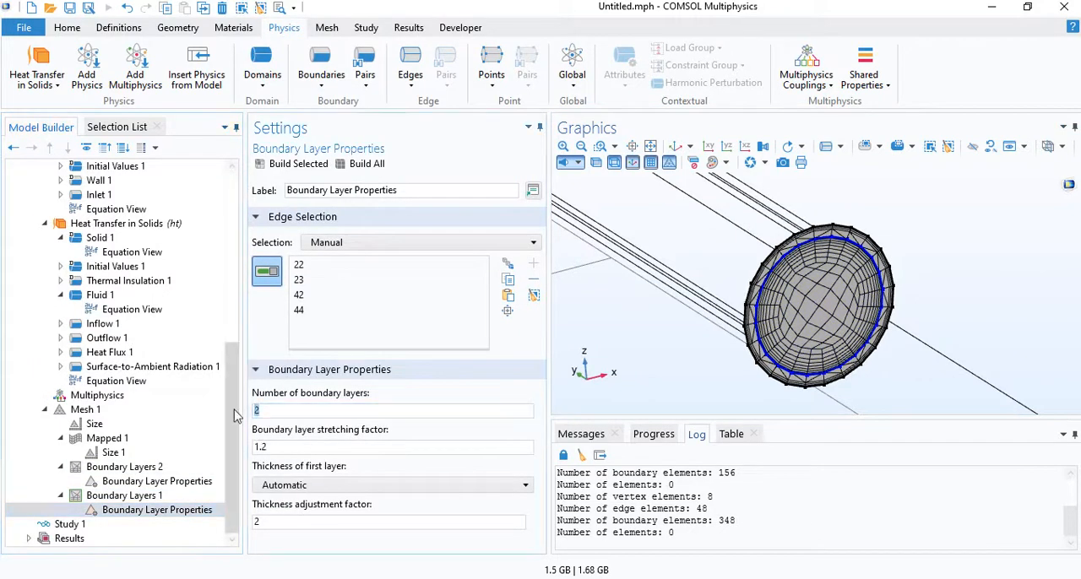
left_click(376, 168)
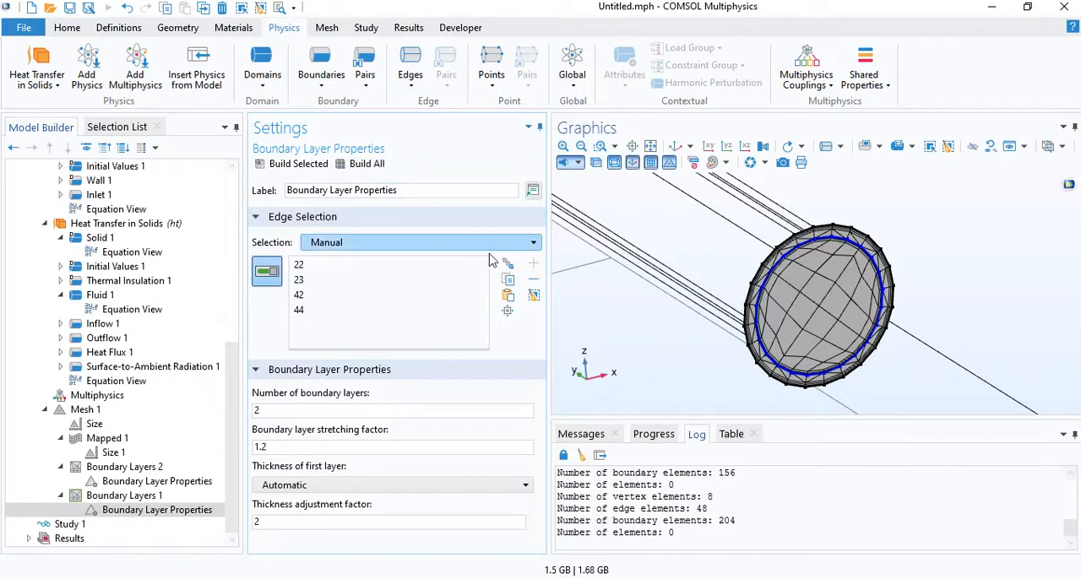
- Add a Swept operation to Mesh 1 at domain level and apply it to the Coil, water selection
left_click(95, 410)
right_click(98, 412)
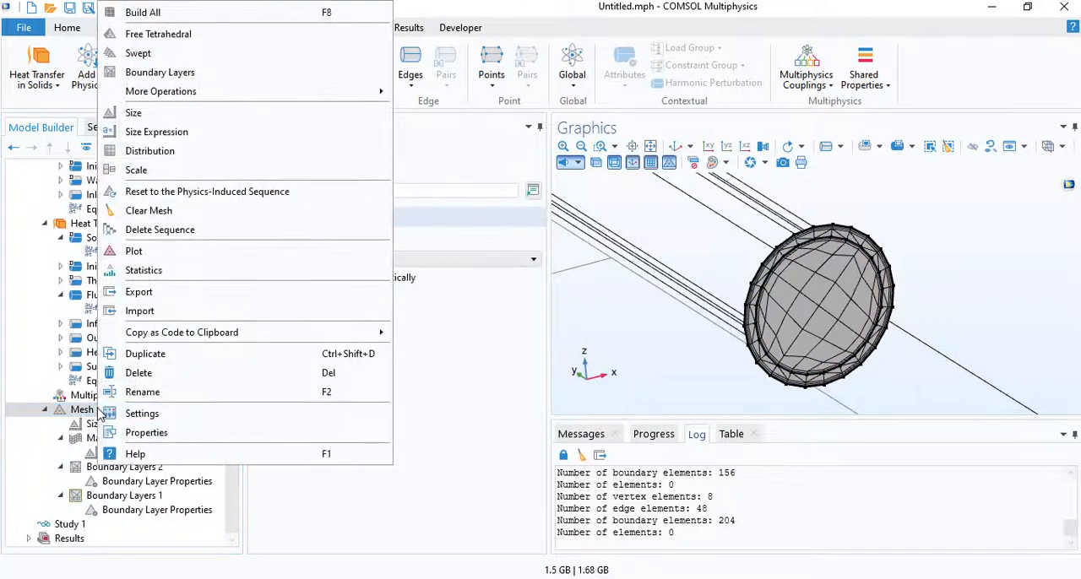
left_click(139, 53)
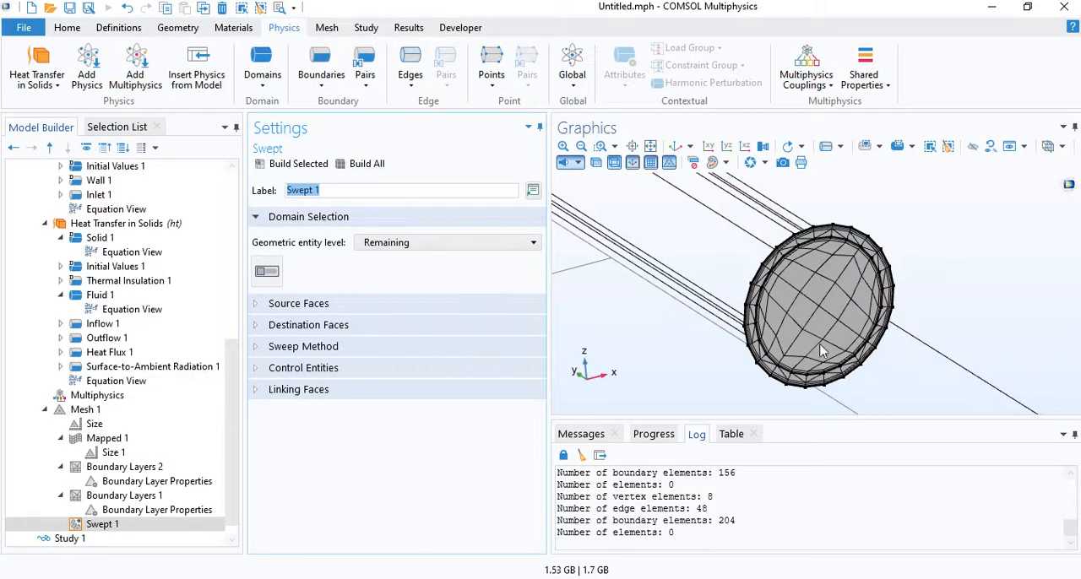
scroll(718, 272, "down", 6)
right_click_drag(747, 282, 980, 348)
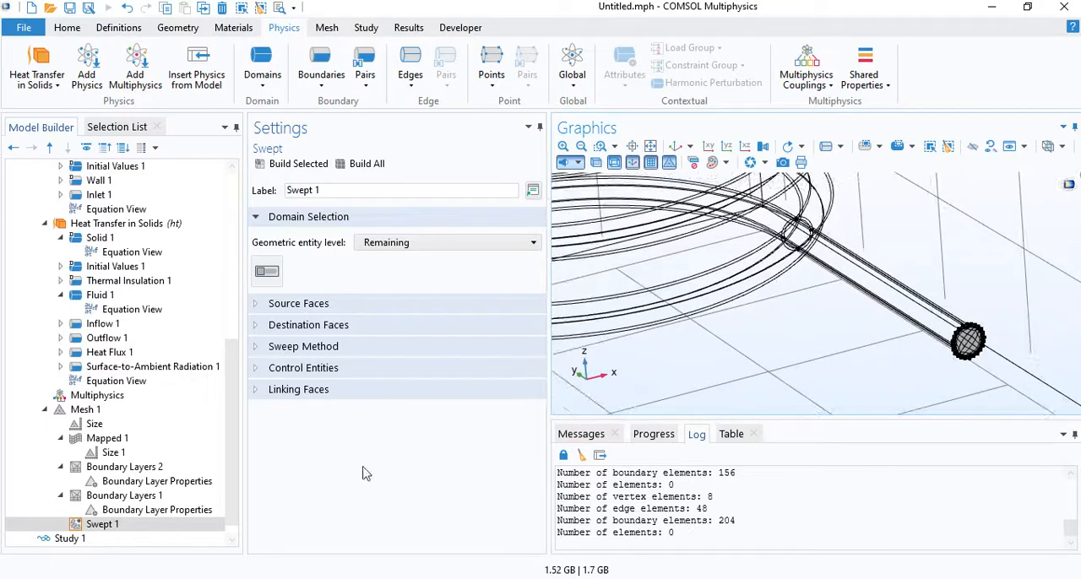
left_click(393, 242)
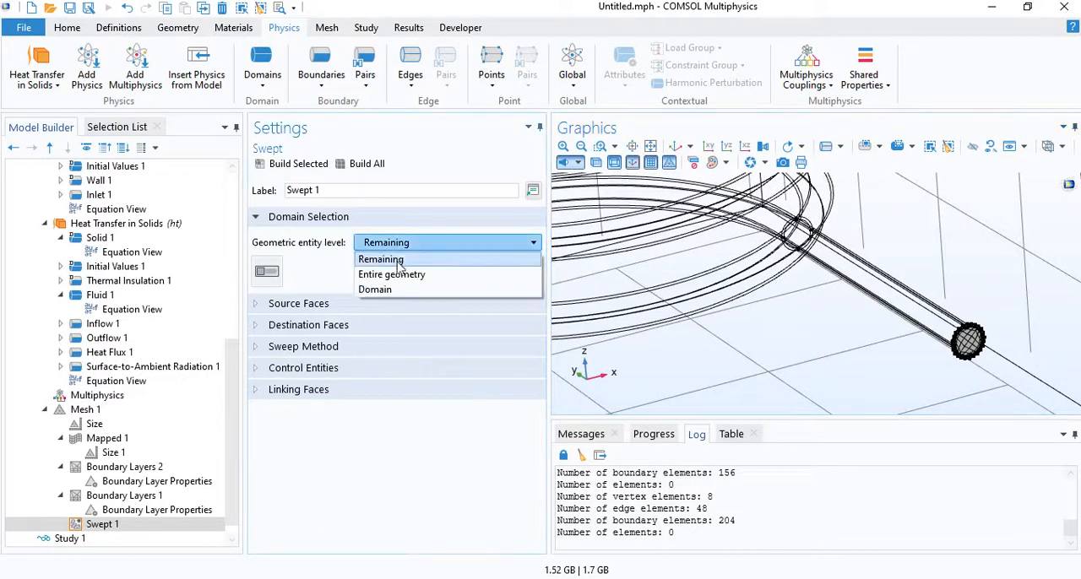
left_click(376, 290)
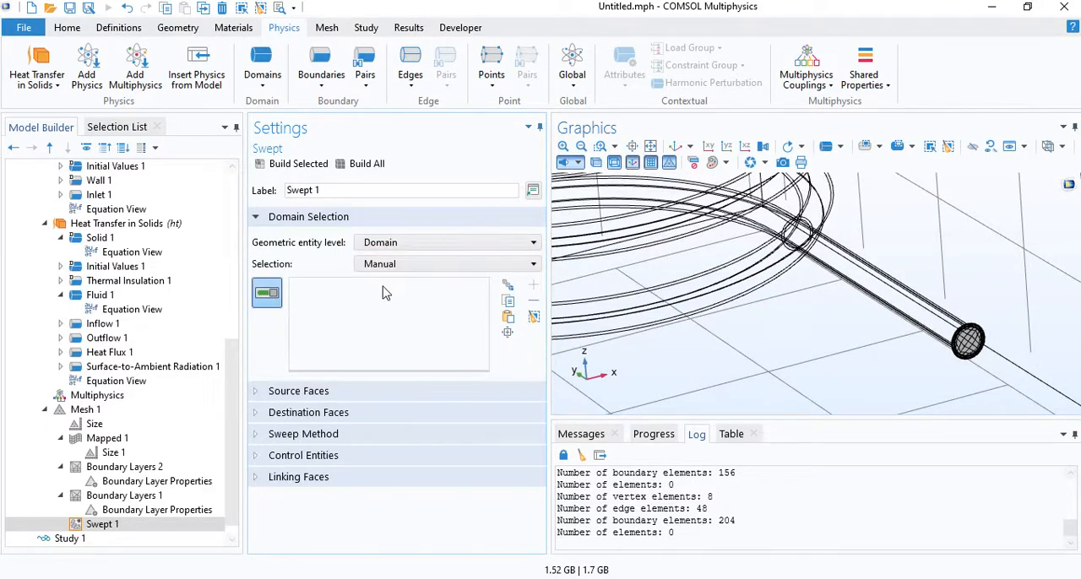
left_click(397, 264)
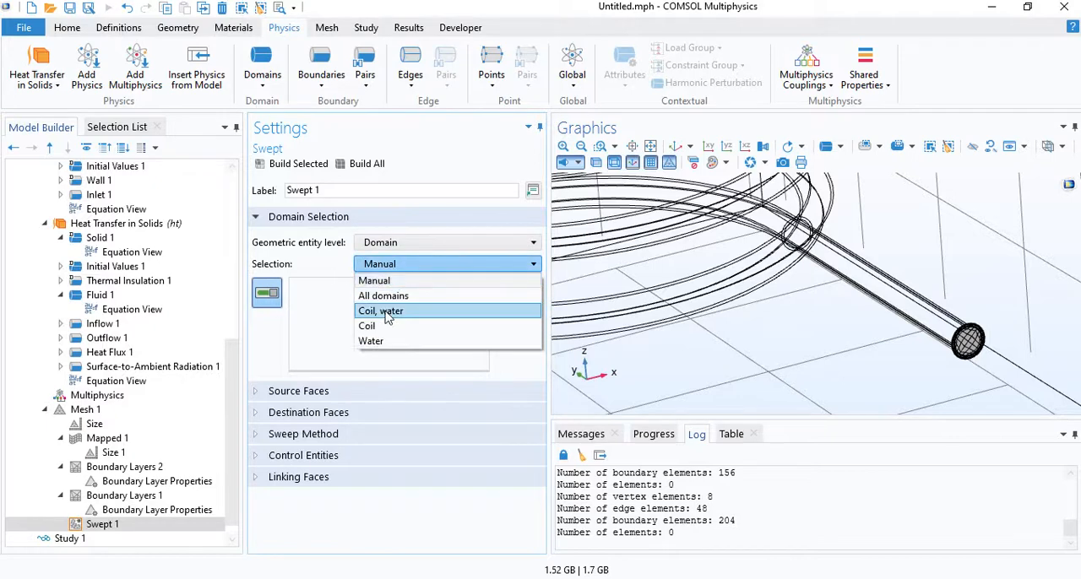
left_click(387, 312)
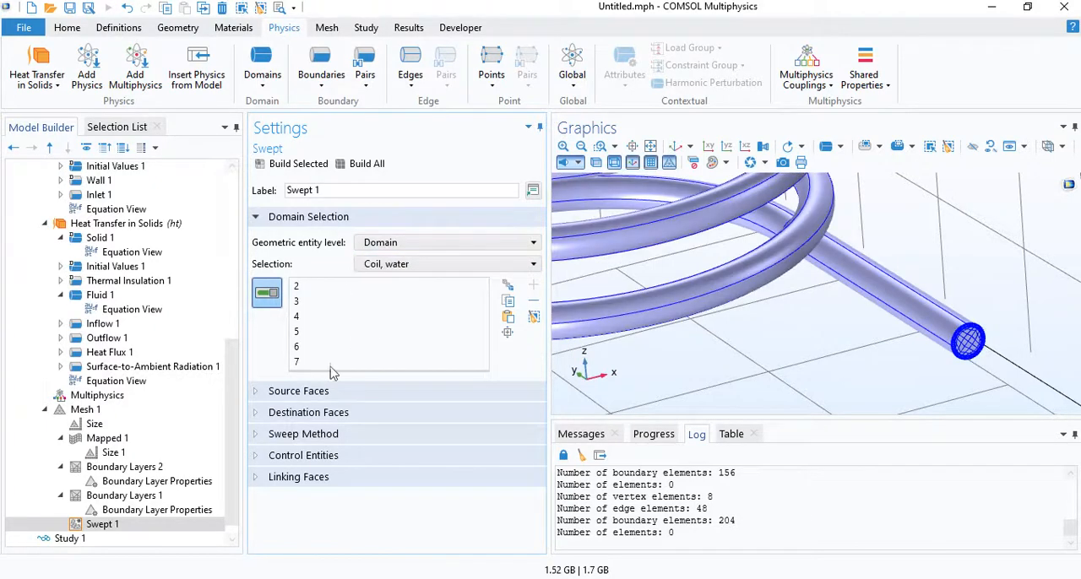
- Add a custom Size node to the Swept operation with a maximum element size of 2 mm
right_click(102, 525)
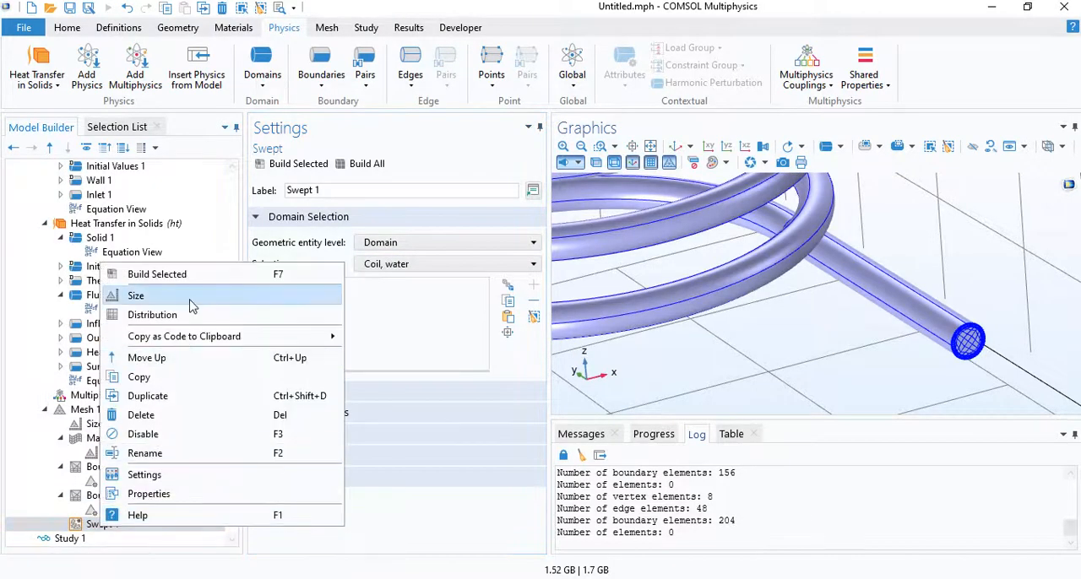
left_click(190, 297)
left_click(292, 464)
scroll(312, 490, "down", 1)
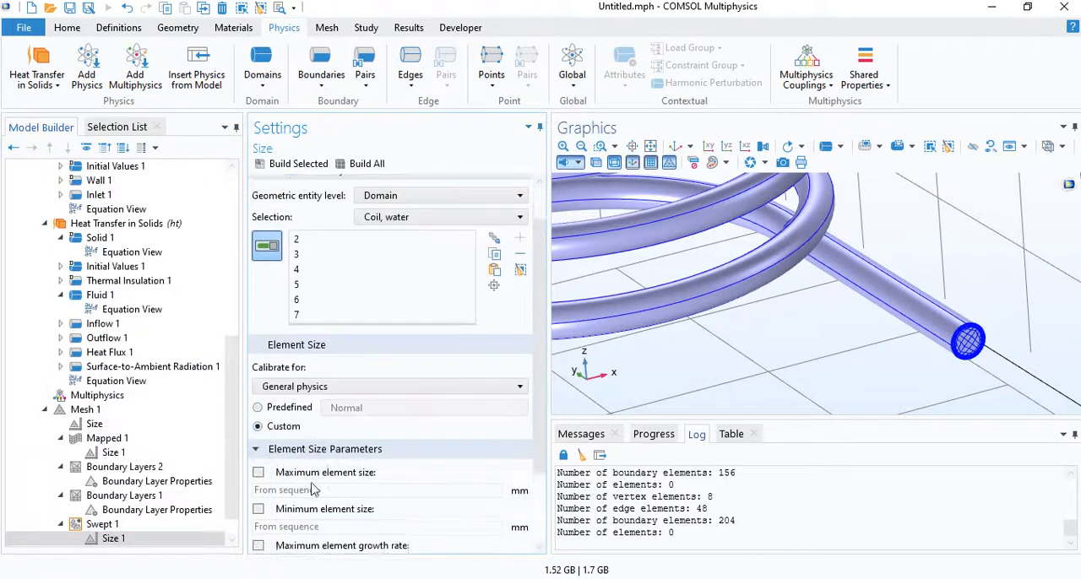
scroll(313, 490, "down", 1)
left_click(258, 396)
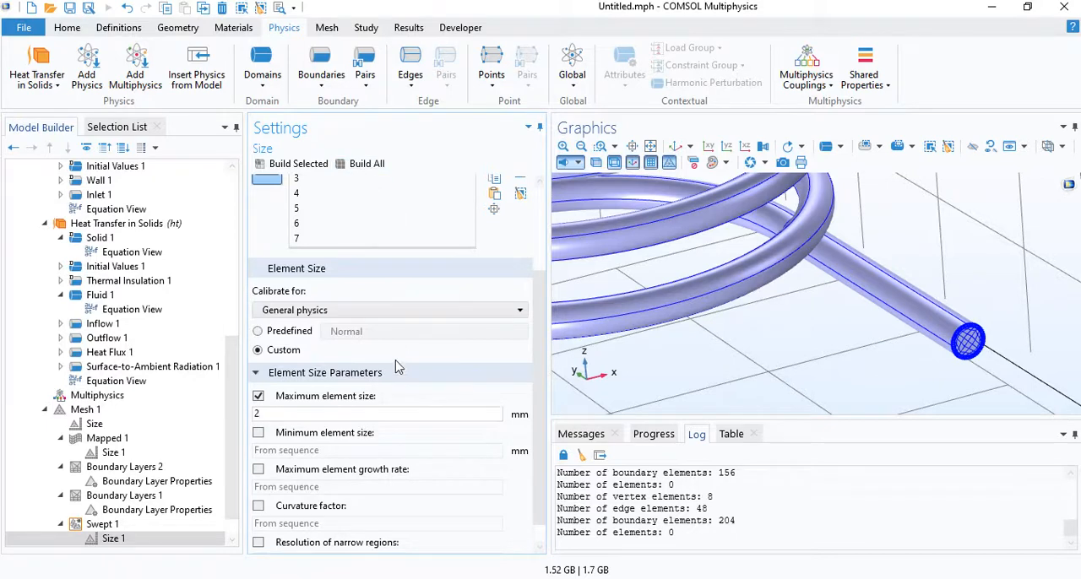
- Set the global mesh size to custom with a maximum element size of 15 mm and a curvature factor of 0.4
left_click(118, 424)
left_click(283, 301)
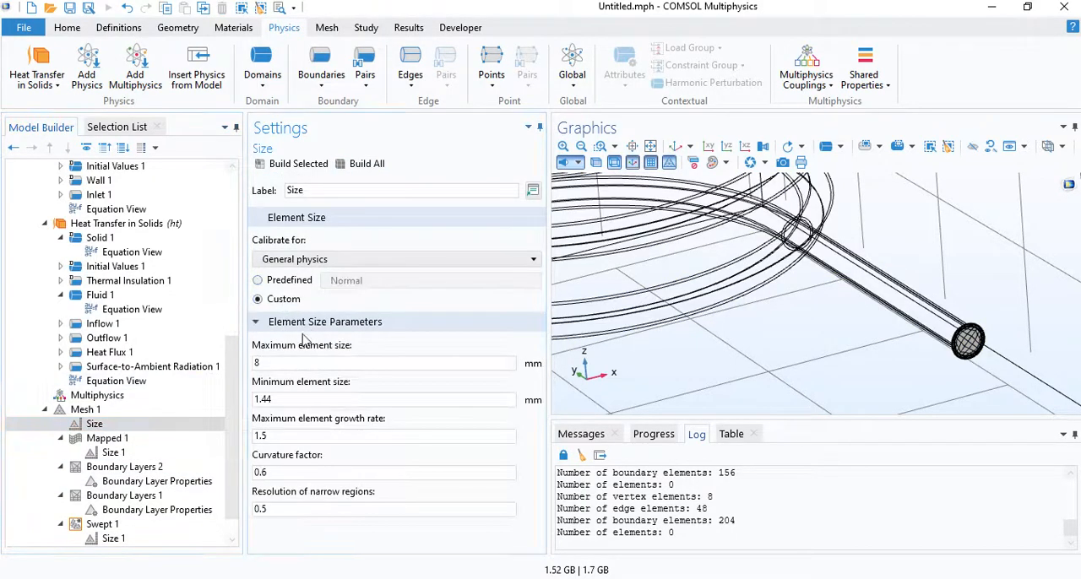
double_click(257, 363)
left_click(317, 510)
left_click(284, 473)
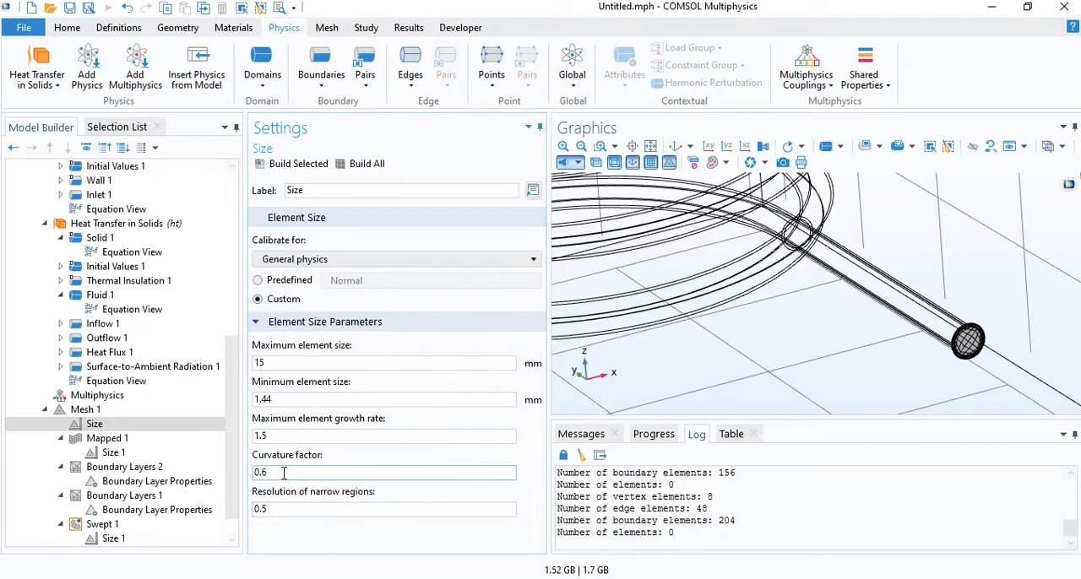
- Add a Free Tetrahedral operation for the remaining domains and build the complete mesh
right_click(132, 410)
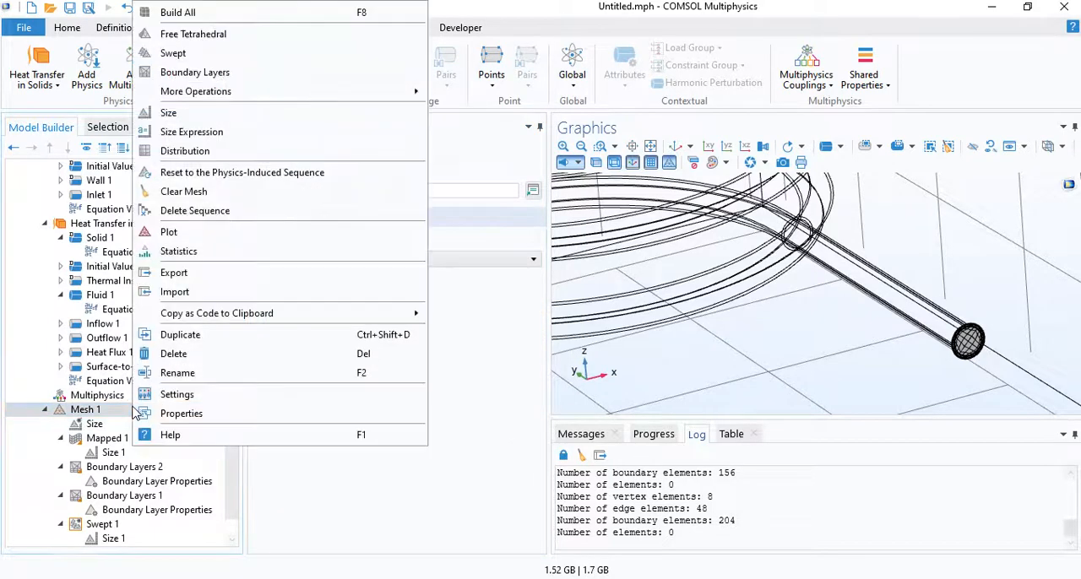
left_click(193, 34)
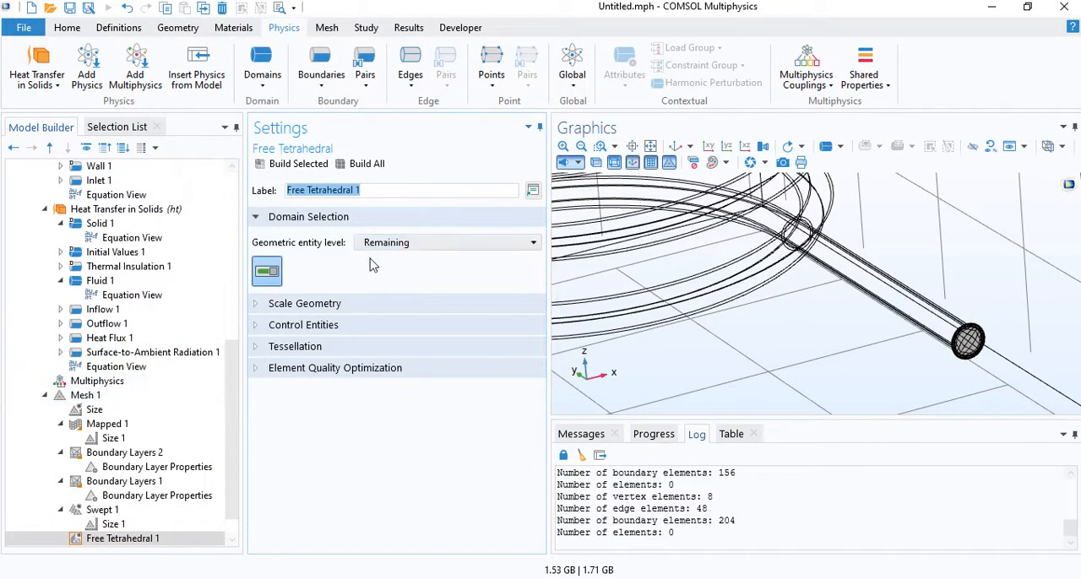
left_click(367, 165)
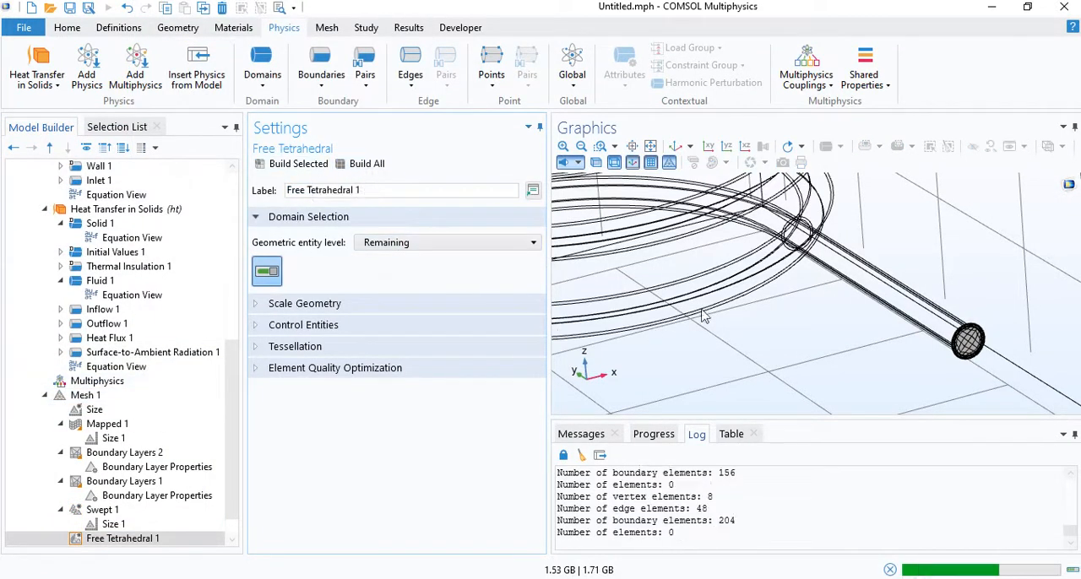
right_click_drag(792, 325, 765, 346)
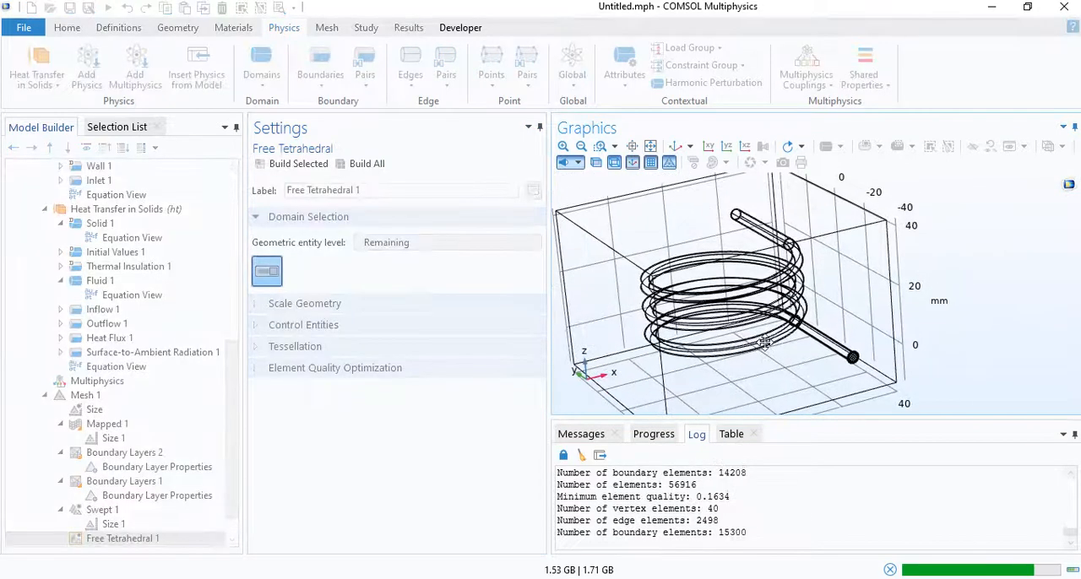
mouse_move(765, 346)
left_mouse_down()
mouse_move(787, 332)
mouse_move(777, 341)
left_mouse_up()
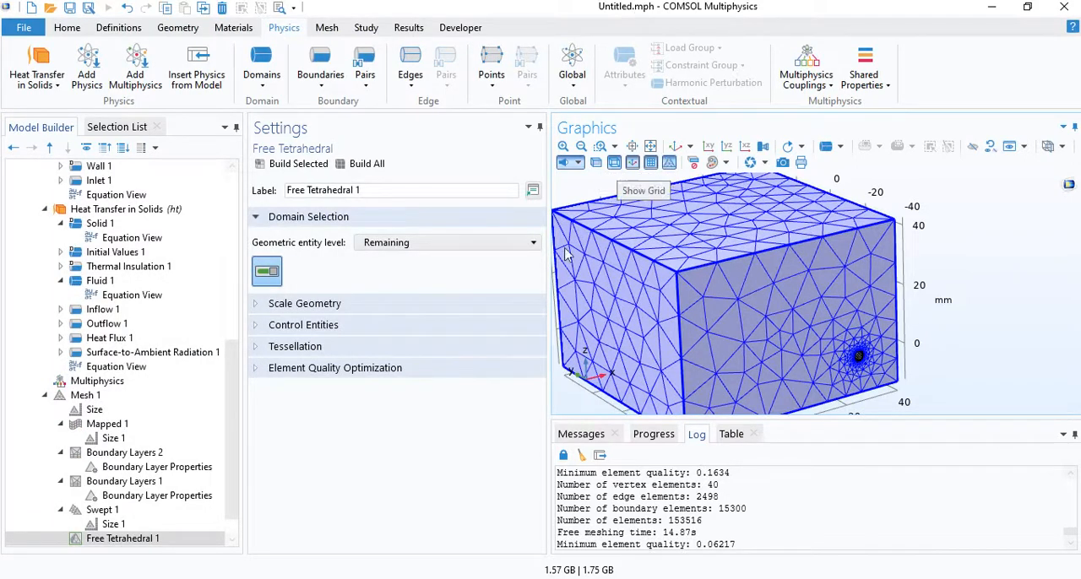
- Hide the top and the two front boundaries of the surrounding box to expose the meshed coil
scroll(870, 361, "up", 10)
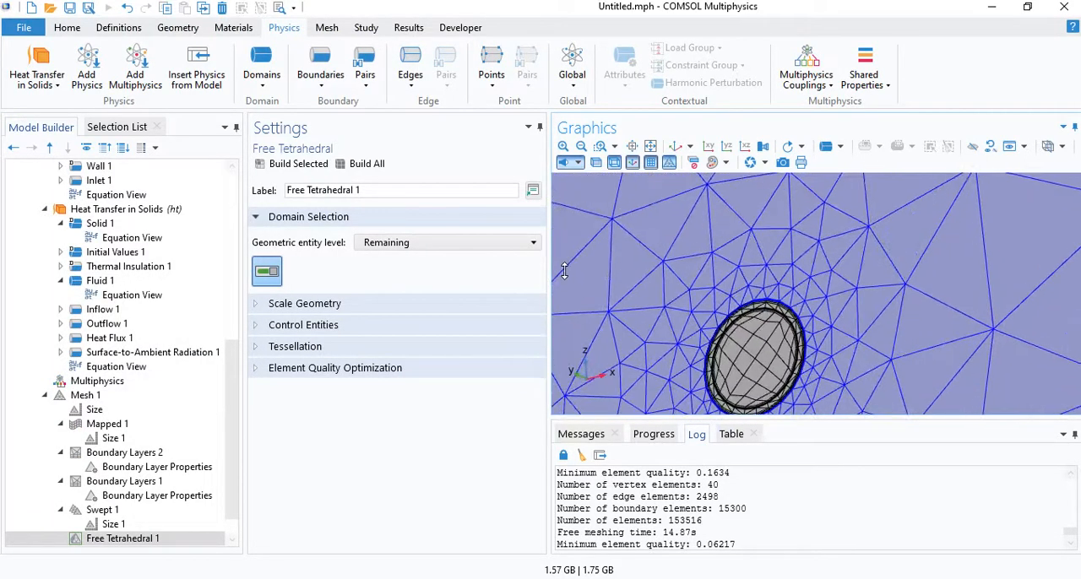
middle_click_drag(601, 271, 920, 289)
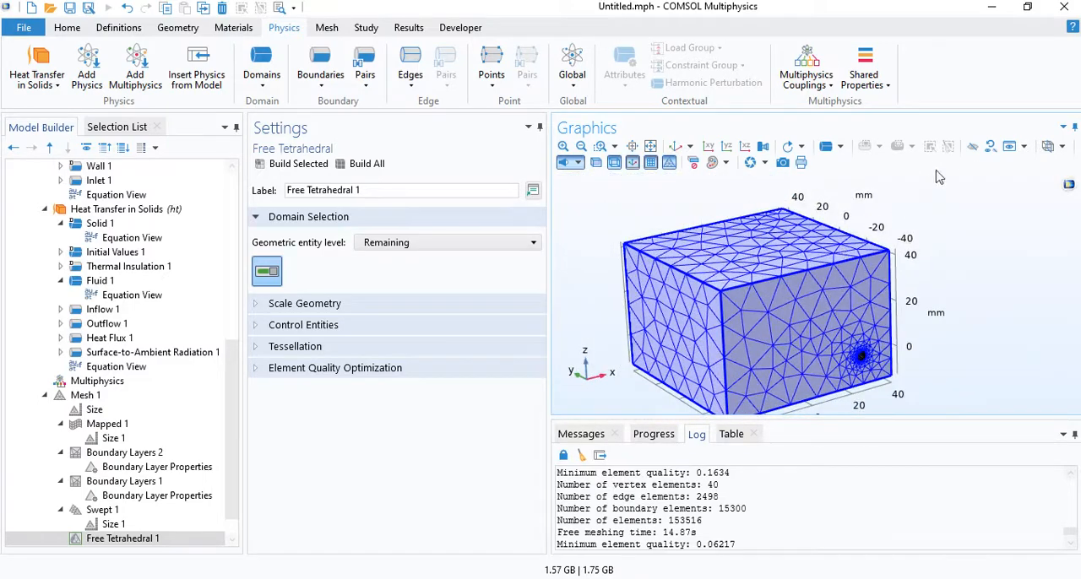
left_click(973, 148)
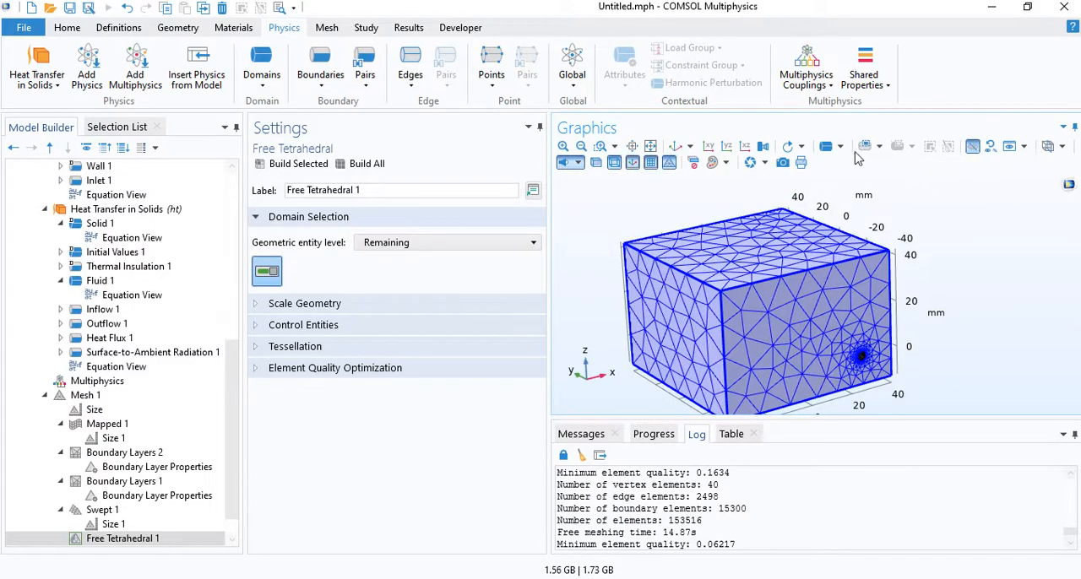
left_click(845, 152)
left_click(793, 186)
left_click(771, 240)
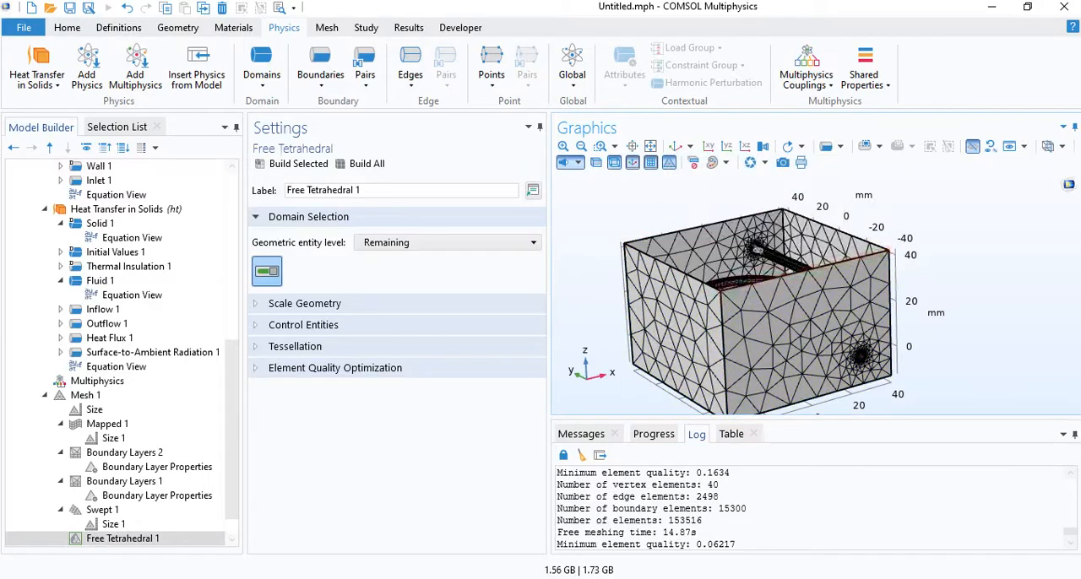
left_click(750, 323)
left_click(703, 328)
left_click(973, 148)
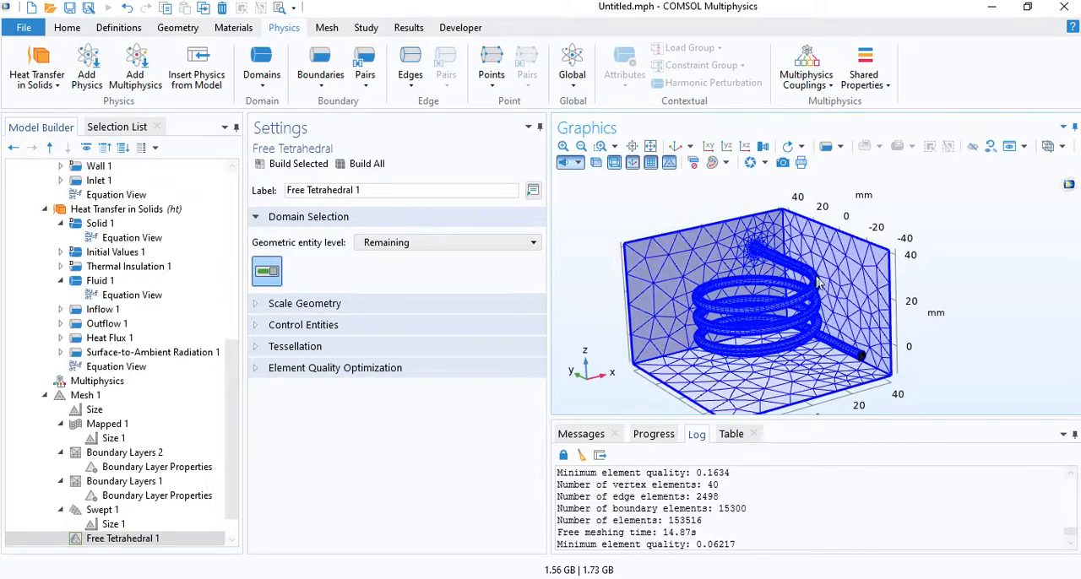
- Examine the swept mesh along the coil turns and the surrounding tetrahedral mesh from several angles
left_click_drag(787, 302, 811, 321)
right_click_drag(810, 321, 848, 276)
middle_click_drag(848, 275, 796, 245)
right_click_drag(786, 266, 826, 291)
left_click_drag(826, 290, 790, 299)
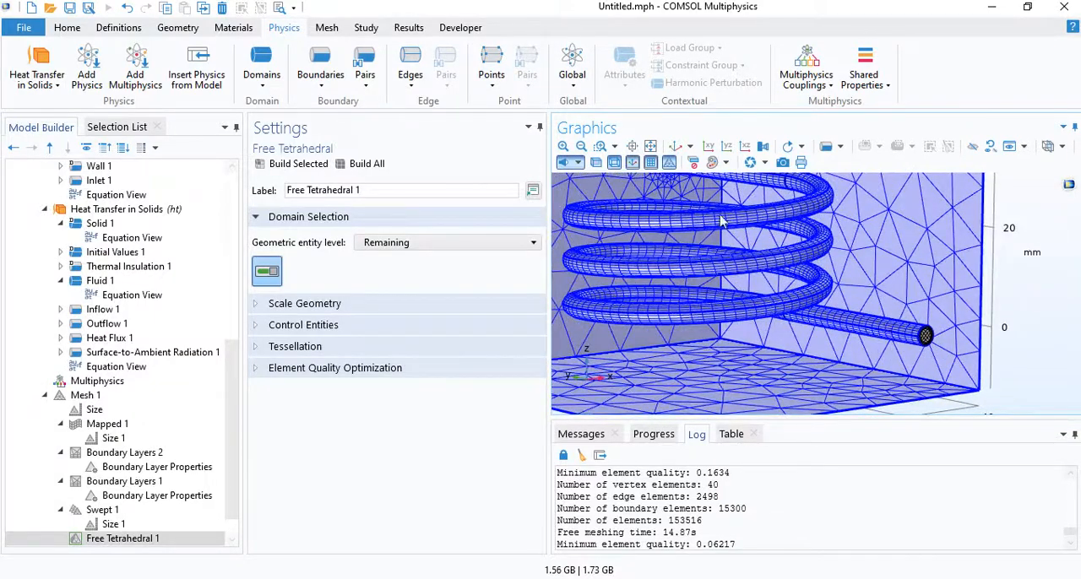
right_click_drag(735, 236, 779, 260)
middle_click_drag(724, 242, 779, 246)
left_click_drag(779, 247, 793, 275)
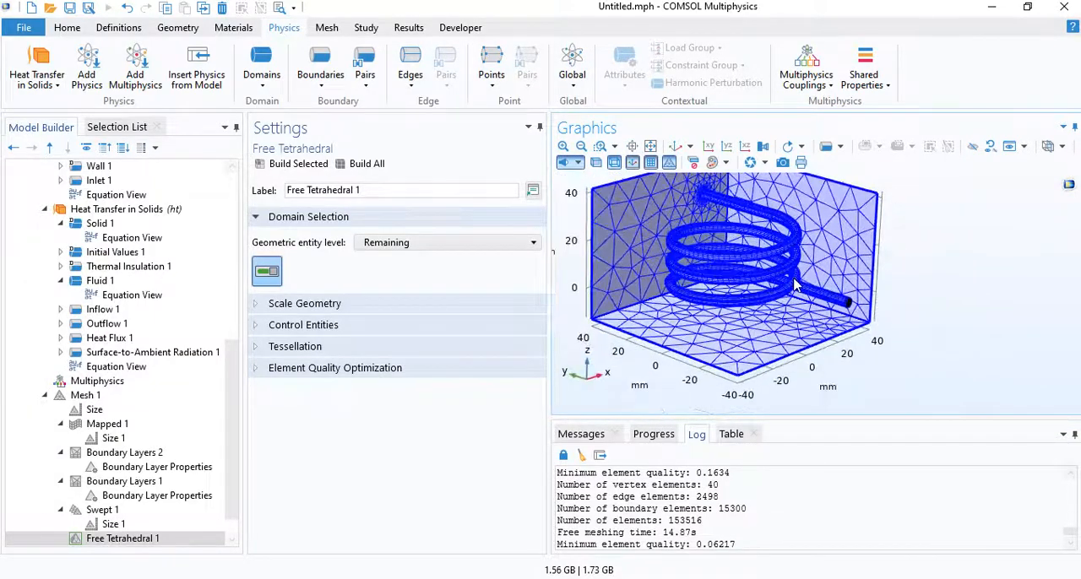
- Turn off the generation of default plots for Study 1
left_click(45, 396)
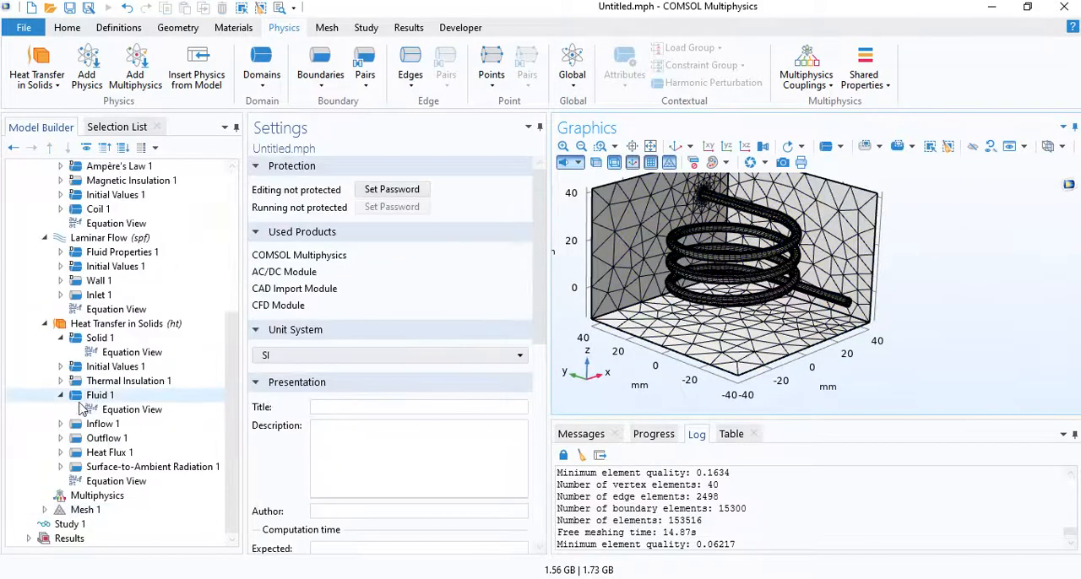
left_click(71, 524)
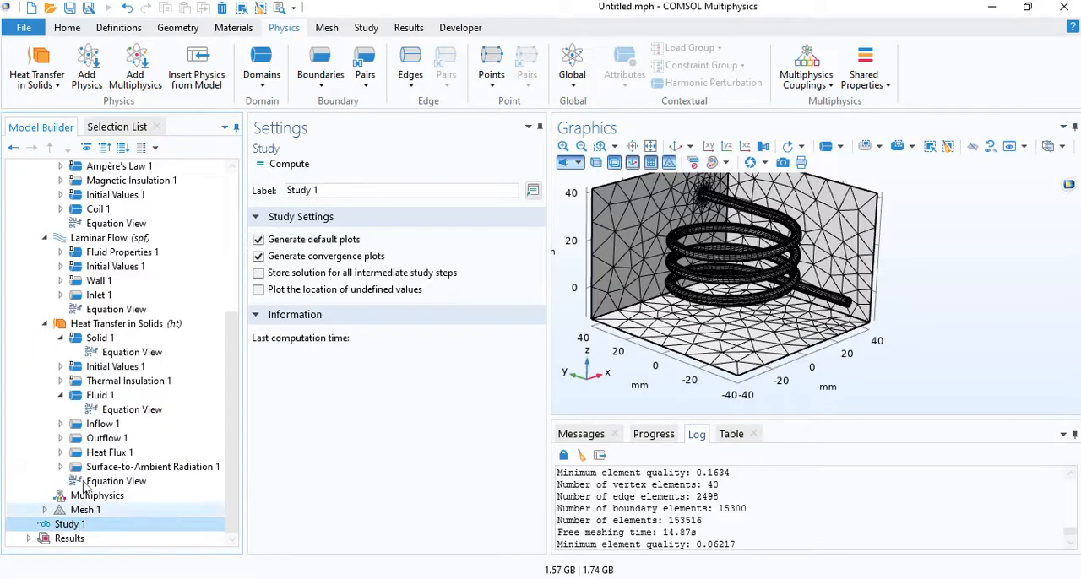
left_click(298, 241)
- Add a Coil Geometry Analysis study step to Study 1
left_click(70, 527)
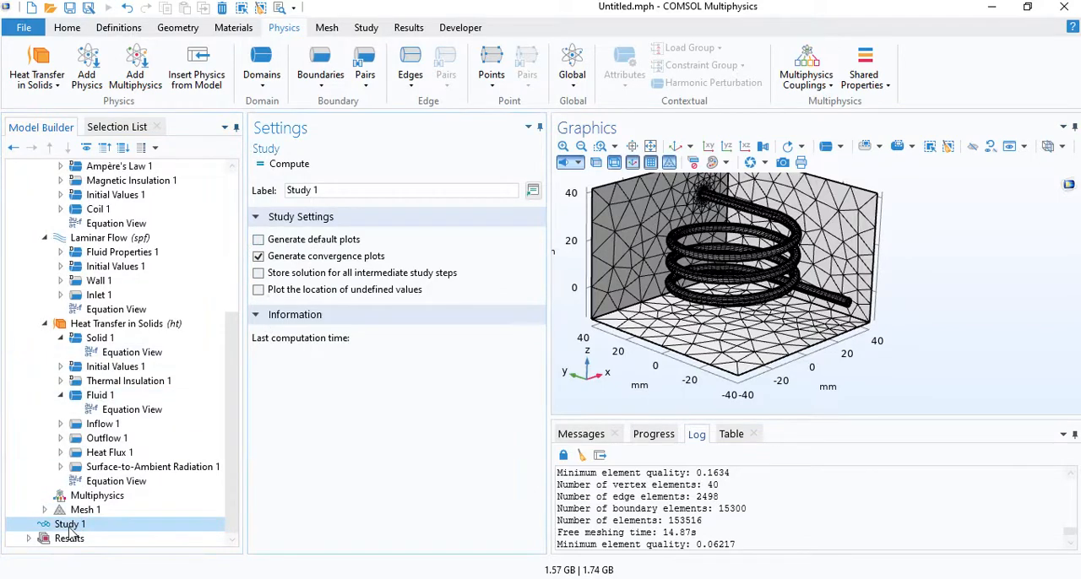
right_click(70, 527)
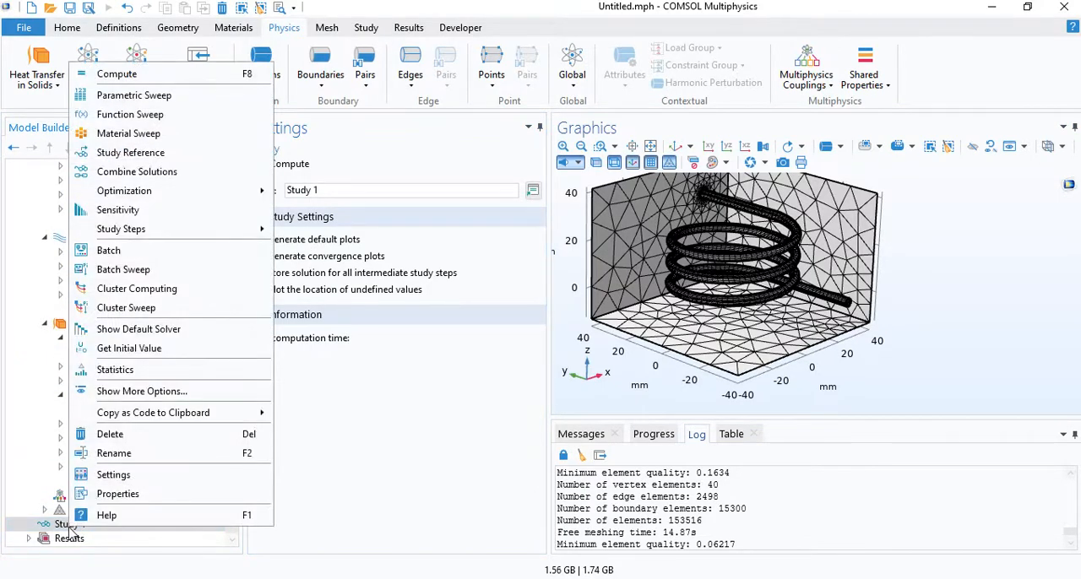
mouse_move(247, 234)
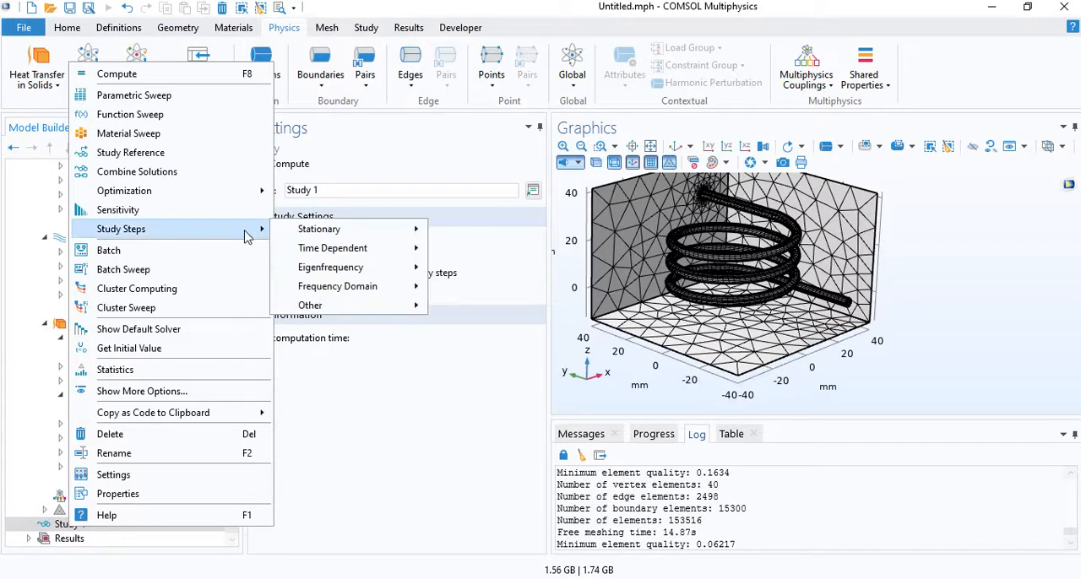
mouse_move(320, 309)
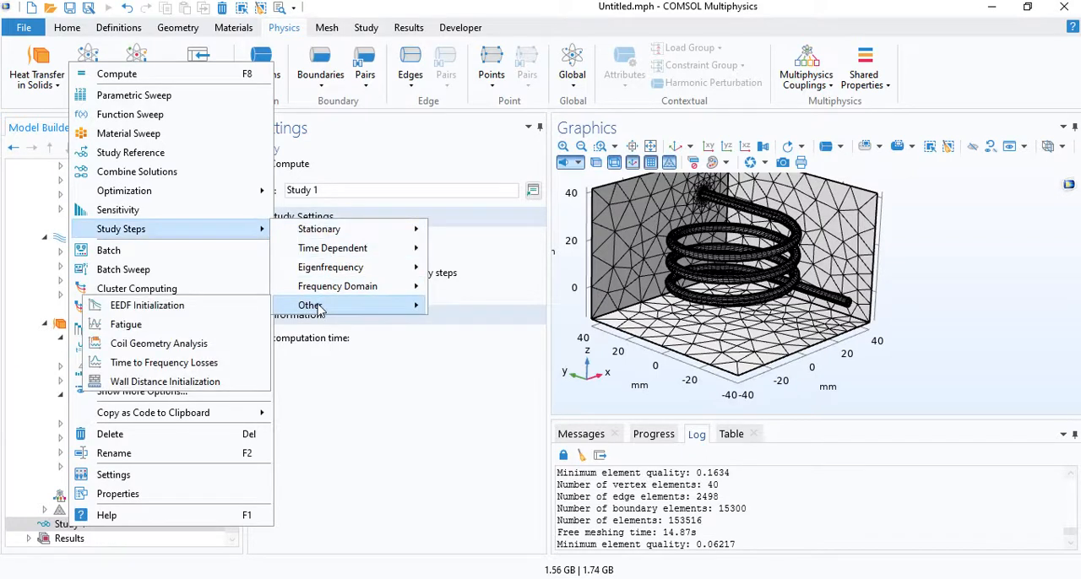
left_click(170, 341)
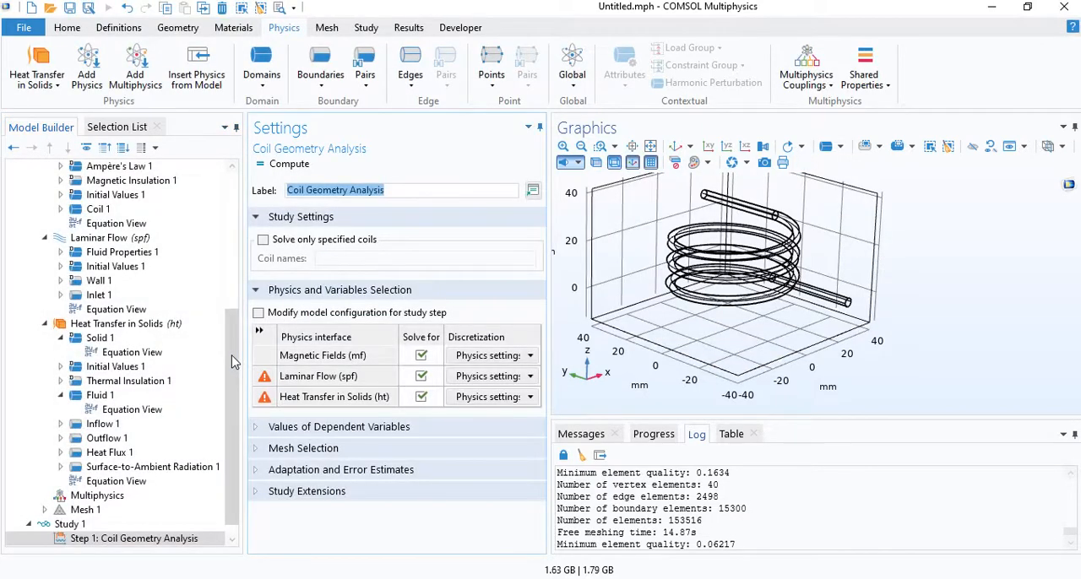
- Exclude Heat Transfer in Solids and Laminar Flow from the Coil Geometry Analysis step, leaving only Magnetic Fields to solve for
scroll(235, 362, "down", 1)
left_click(420, 397)
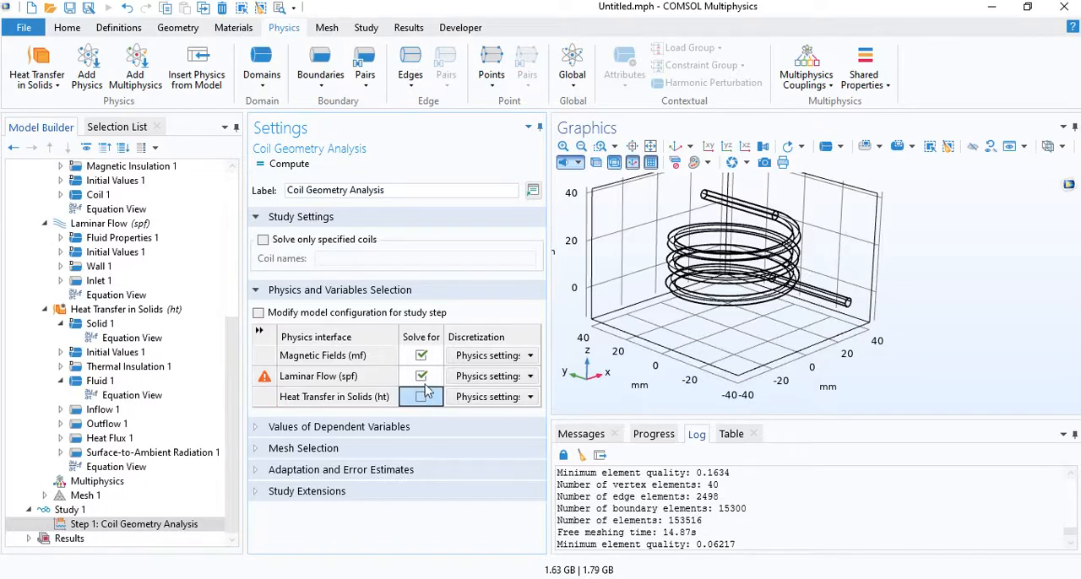
left_click(421, 376)
left_click(423, 358)
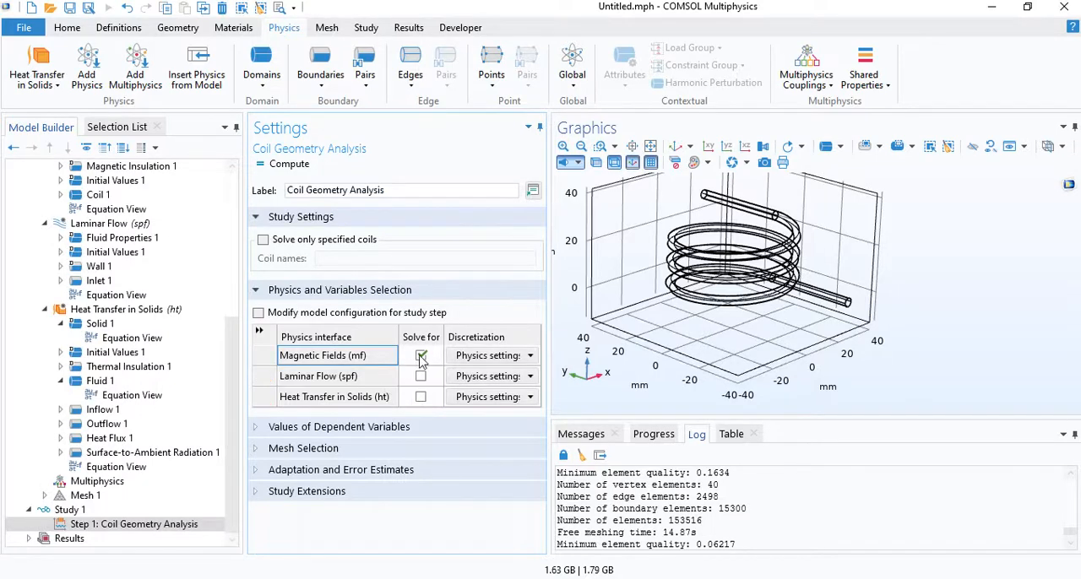
- Add a Frequency Domain step to Study 1 after the Coil Geometry Analysis
left_click(70, 510)
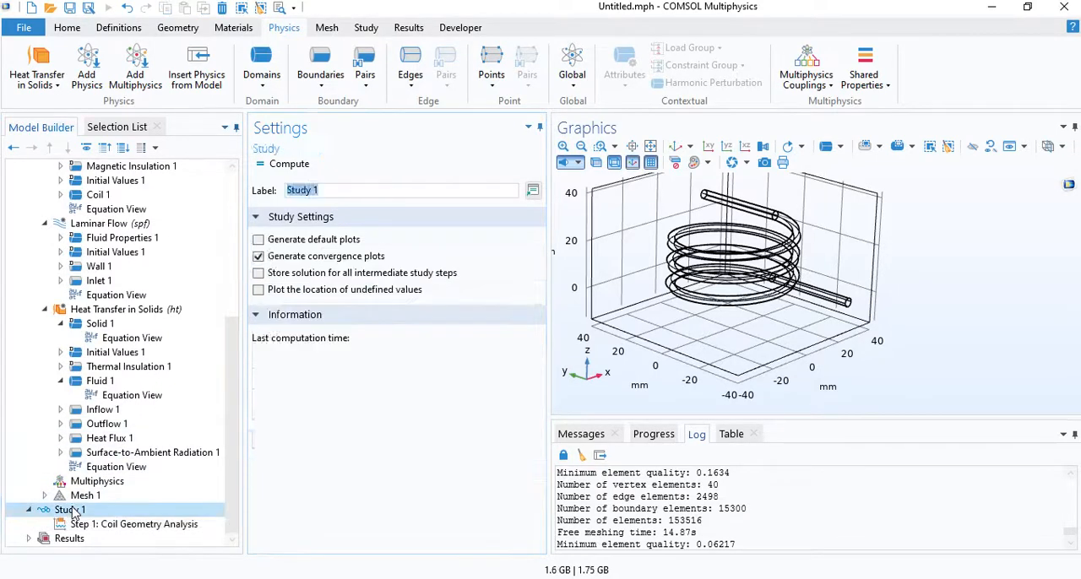
right_click(74, 512)
mouse_move(227, 211)
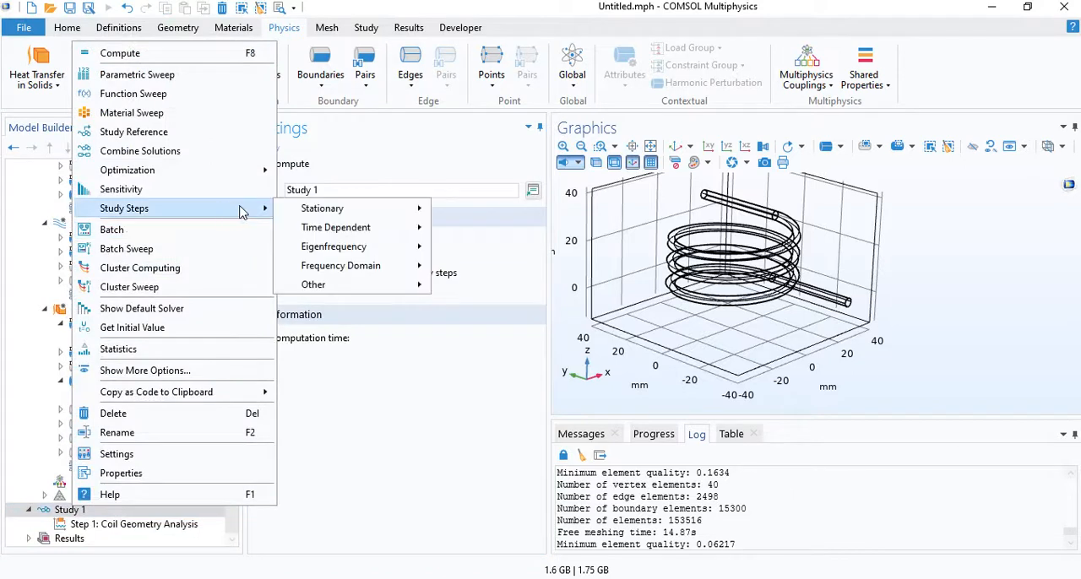
mouse_move(304, 211)
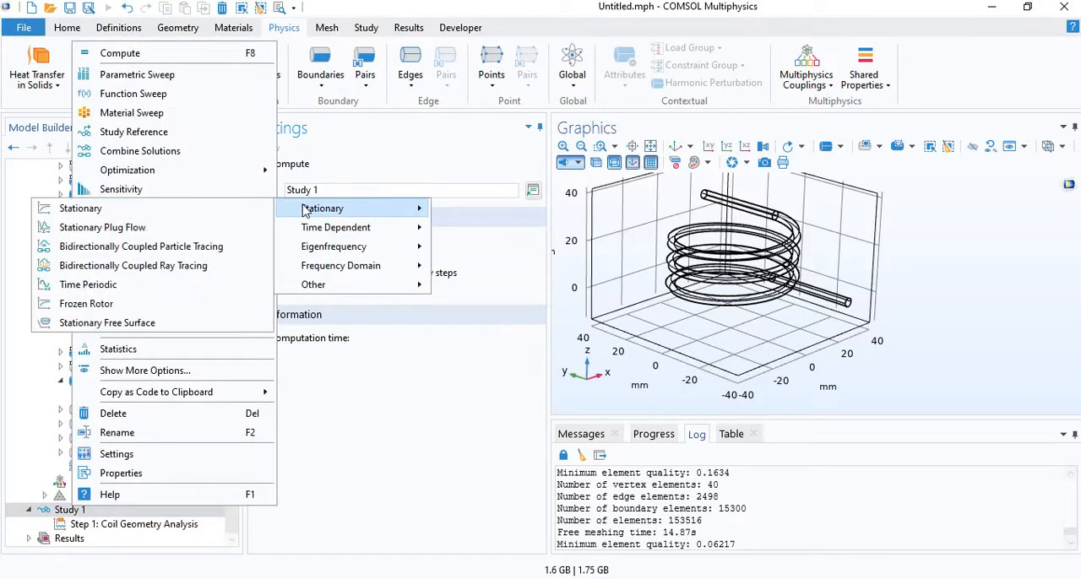
mouse_move(319, 271)
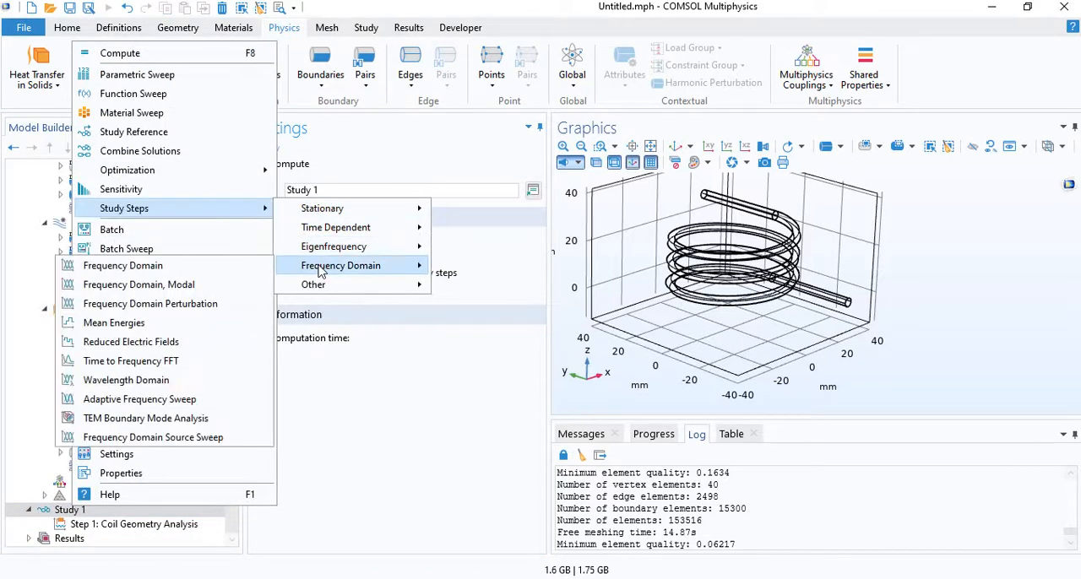
left_click(229, 268)
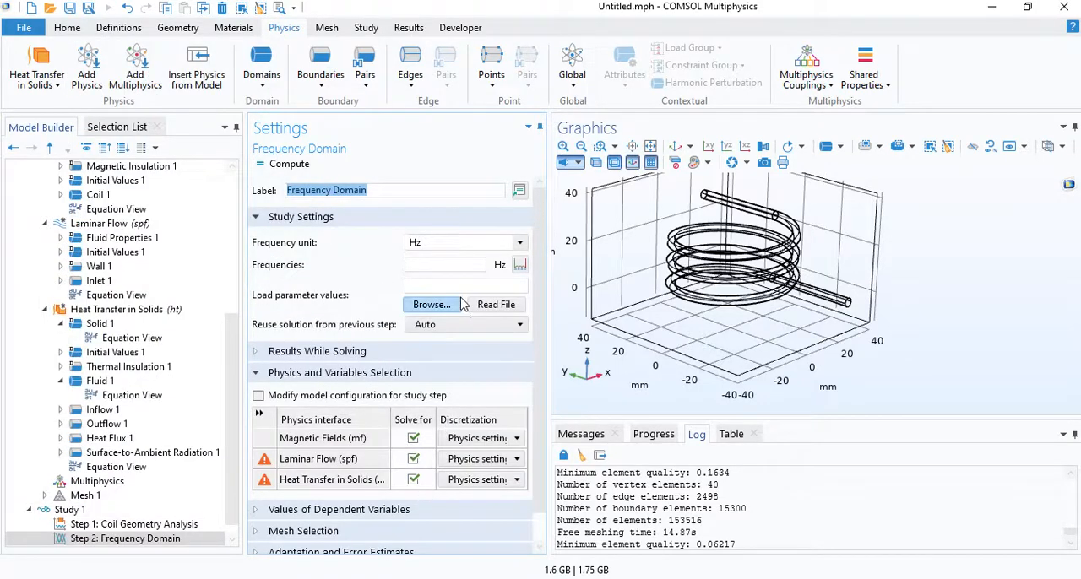
- Set the Frequency Domain step's frequency to f and solve it only for Magnetic Fields, excluding Laminar Flow and Heat Transfer in Solids
left_click(445, 264)
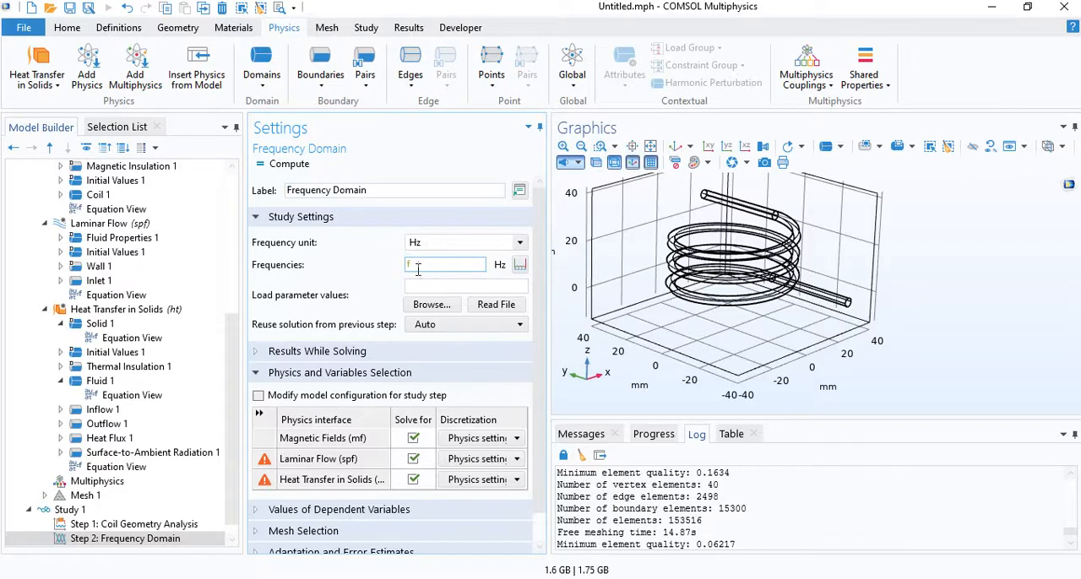
type("f")
left_click(413, 460)
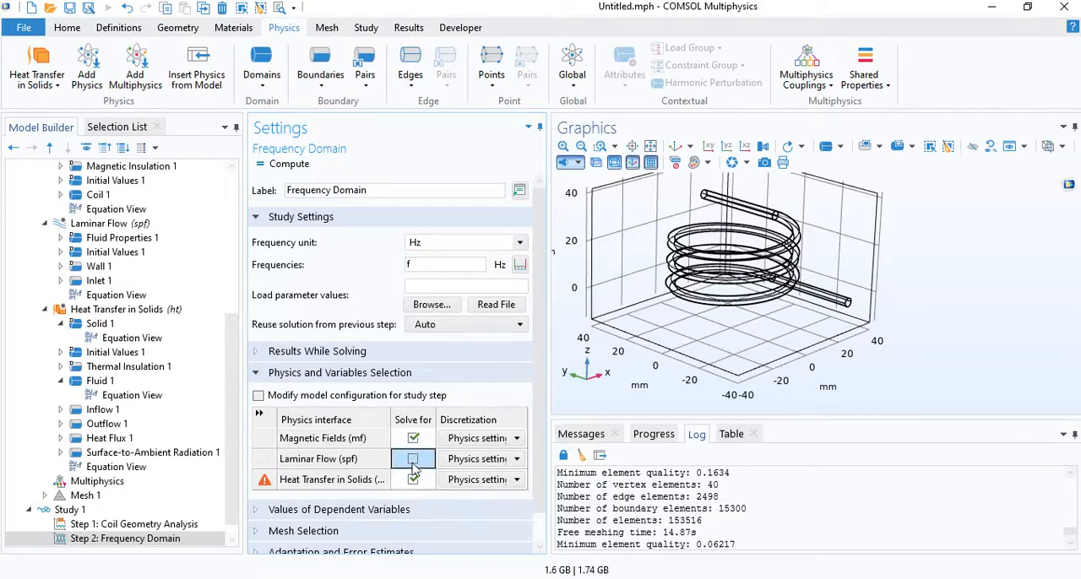
left_click(413, 479)
scroll(234, 421, "down", 1)
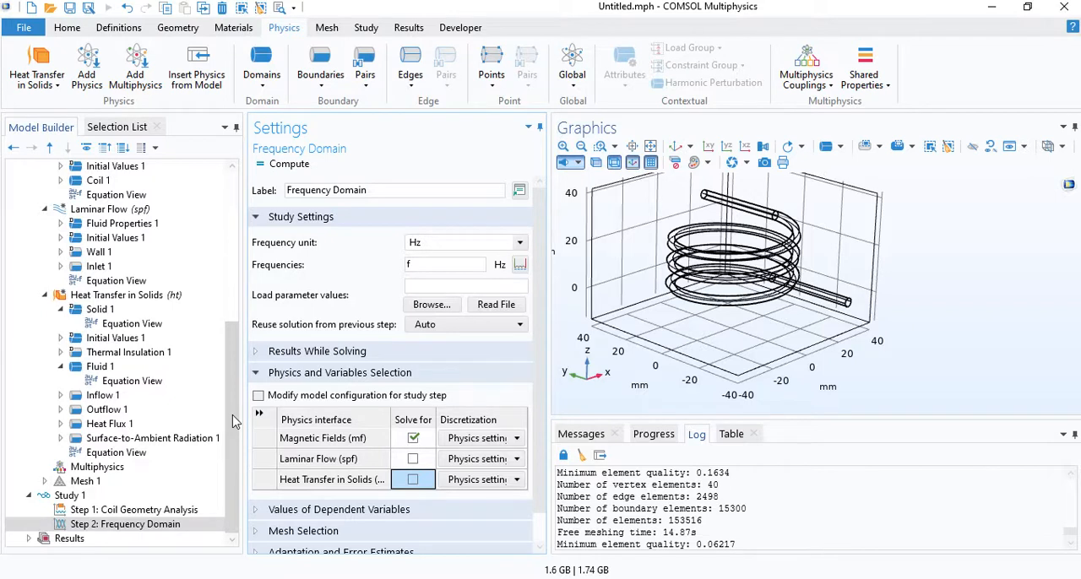
- Generate the default solver configuration for Study 1
left_click(124, 498)
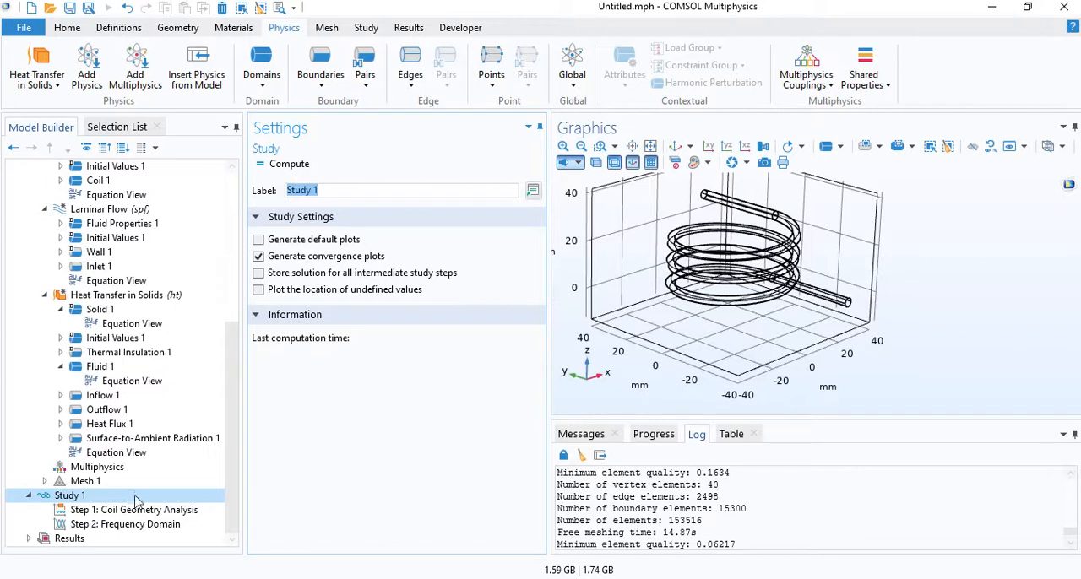
left_click(112, 499)
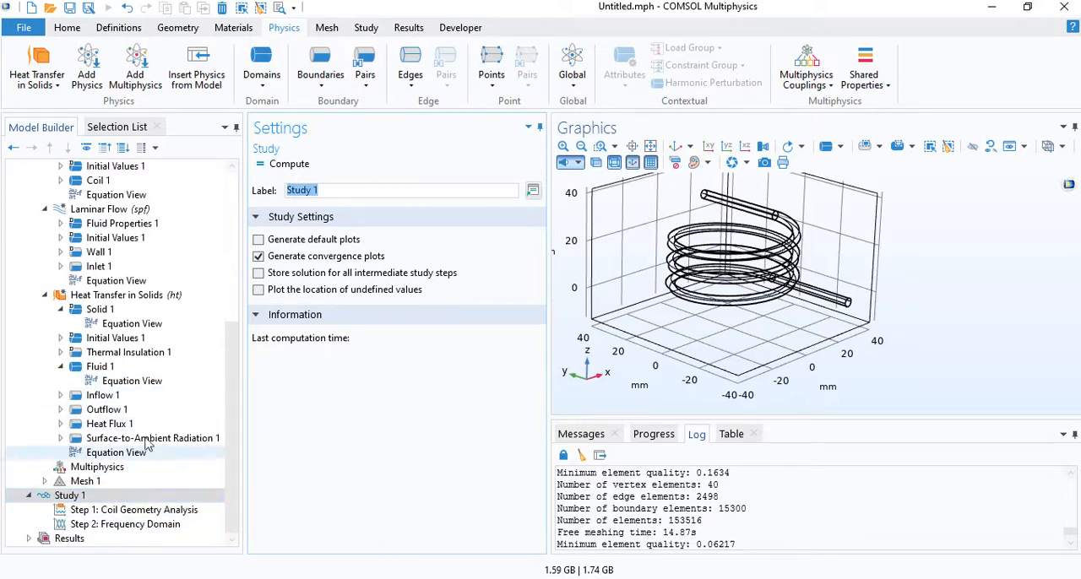
right_click(89, 499)
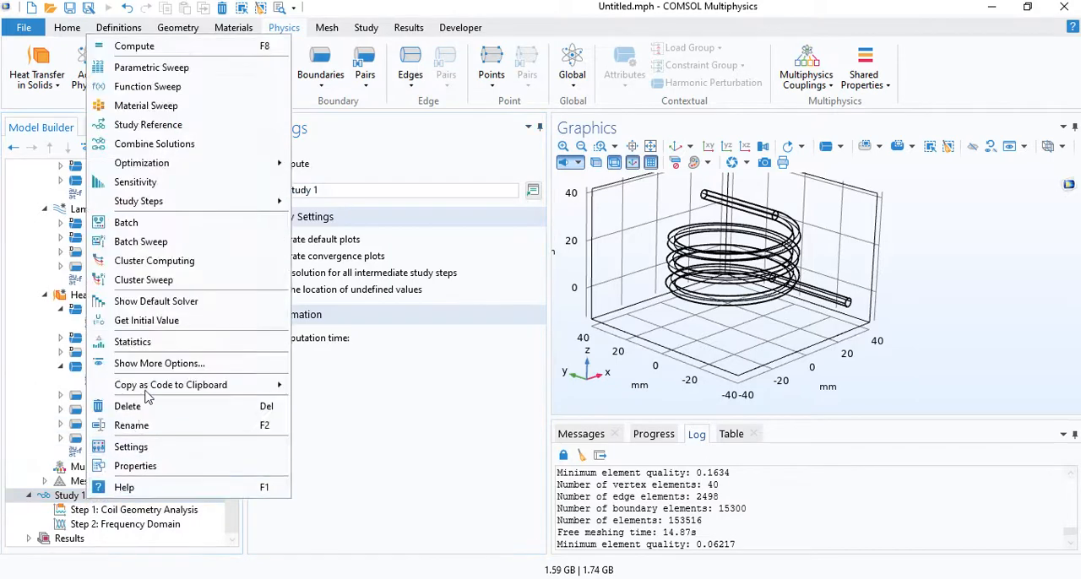
left_click(161, 309)
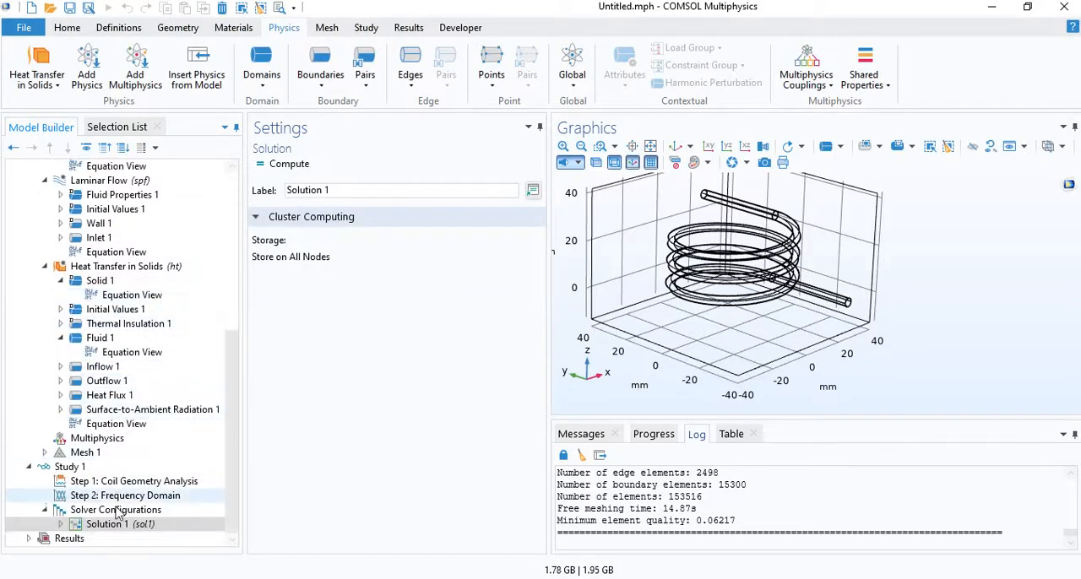
- Check the nodes under both stationary solvers of Solution 1 and compute Study 1
left_click(60, 524)
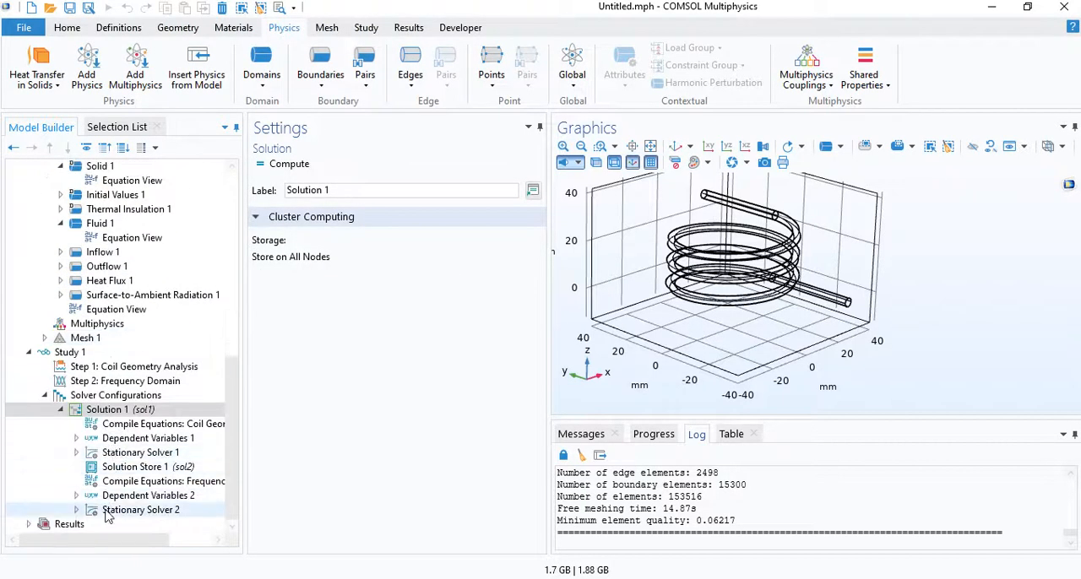
left_click(76, 510)
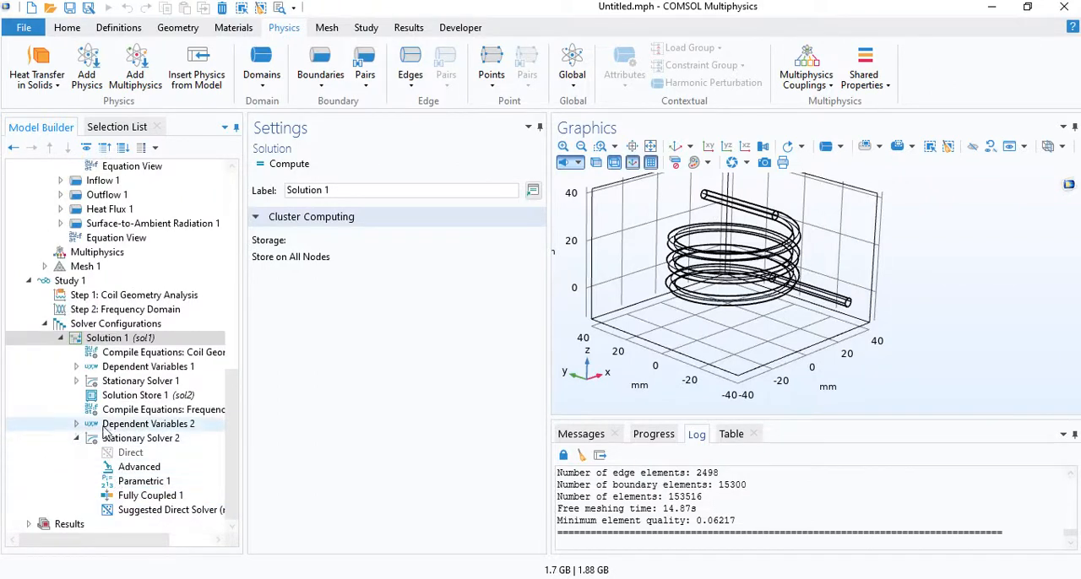
left_click(76, 438)
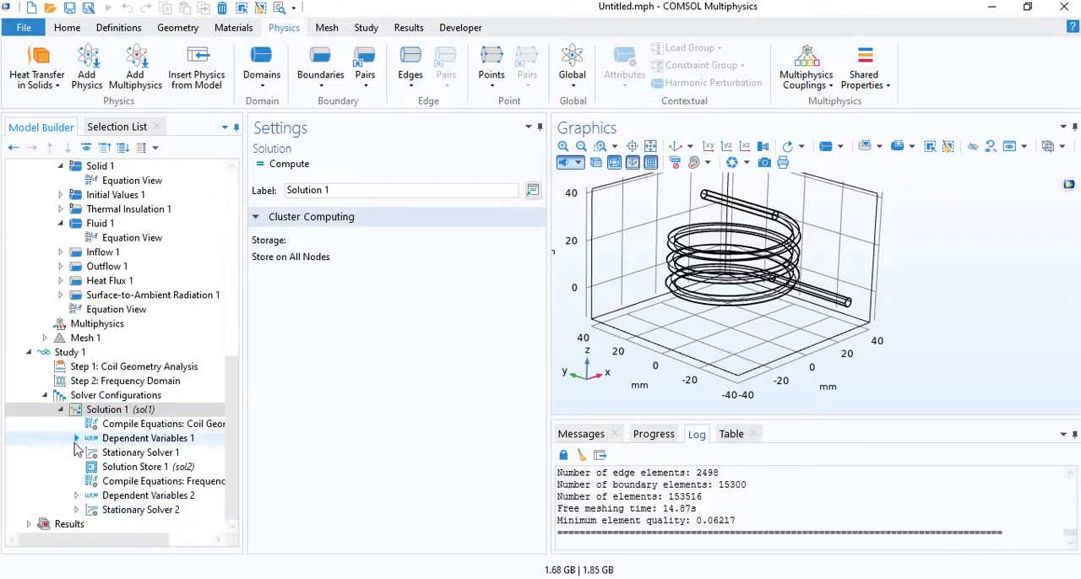
left_click(76, 453)
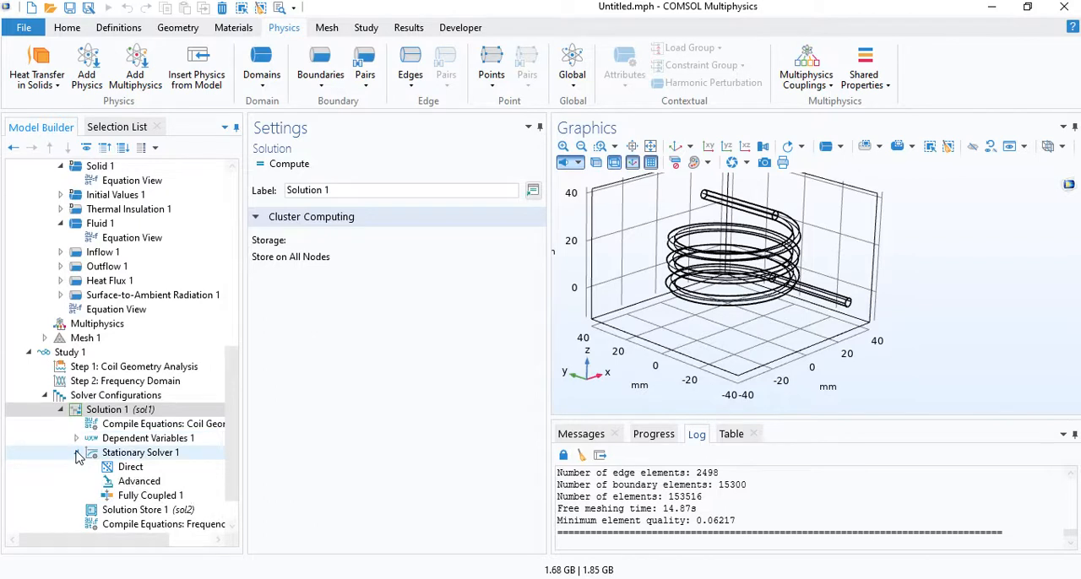
left_click(76, 453)
left_click(98, 358)
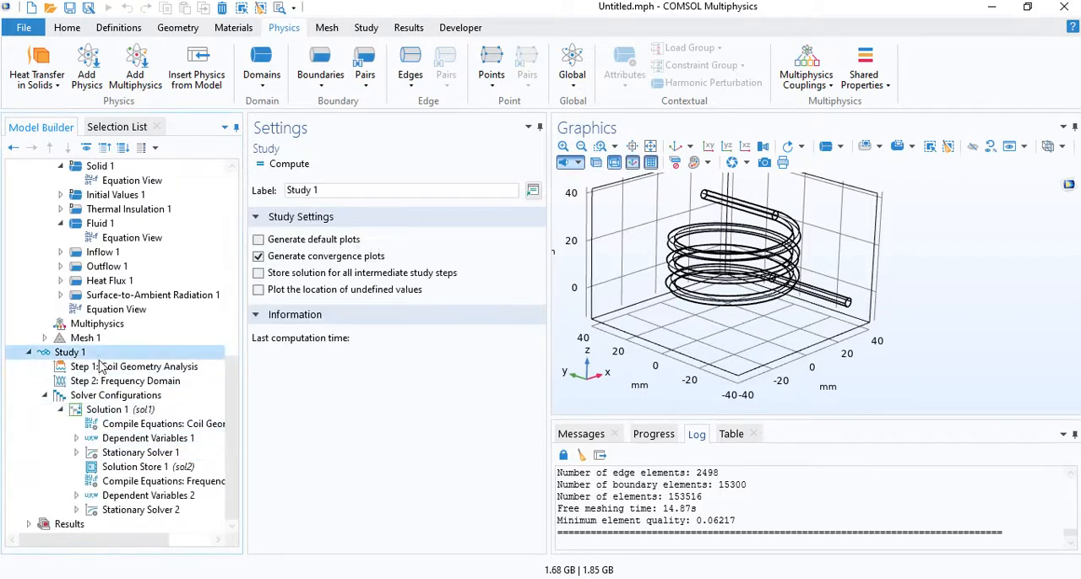
left_click(284, 169)
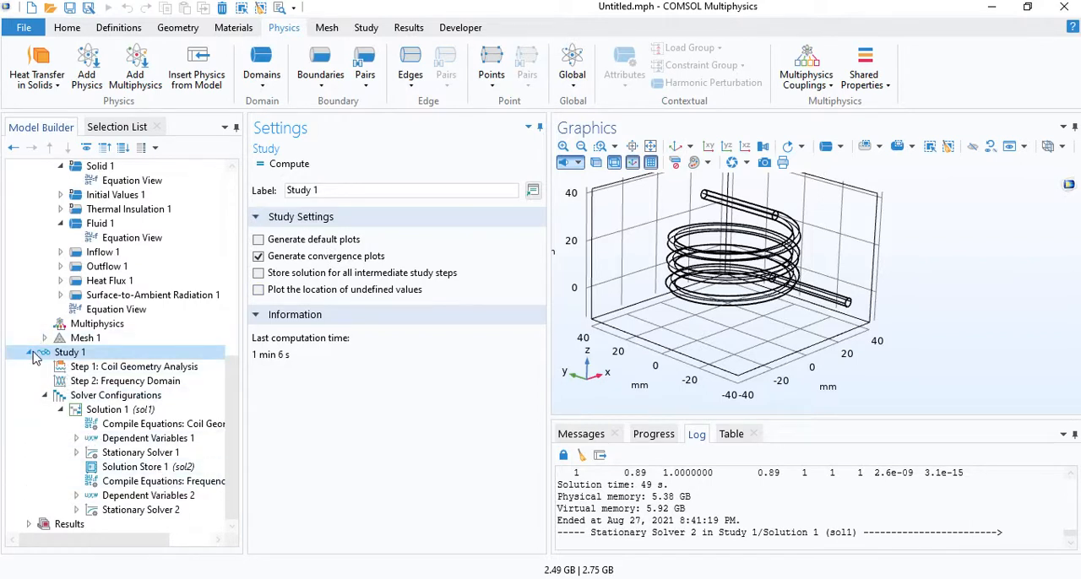
- Add a second study of the general Stationary type to the model
scroll(152, 410, "up", 2)
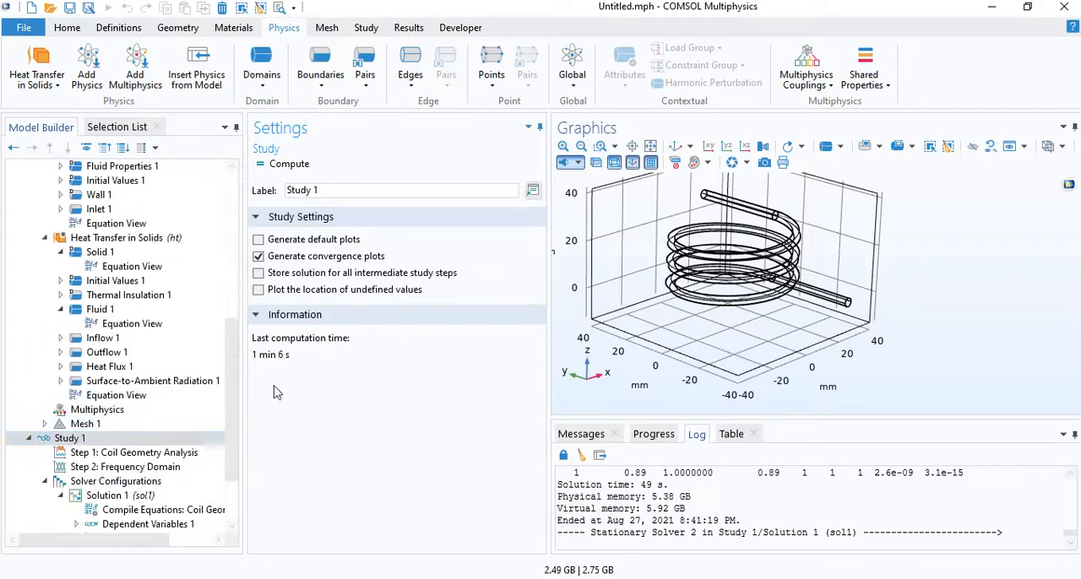
left_click(379, 31)
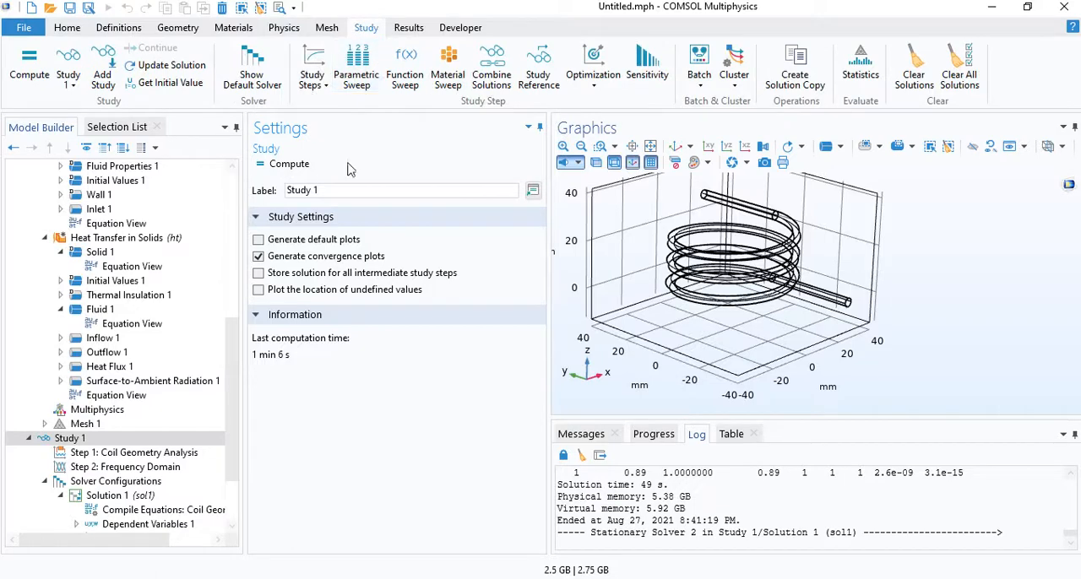
left_click(109, 76)
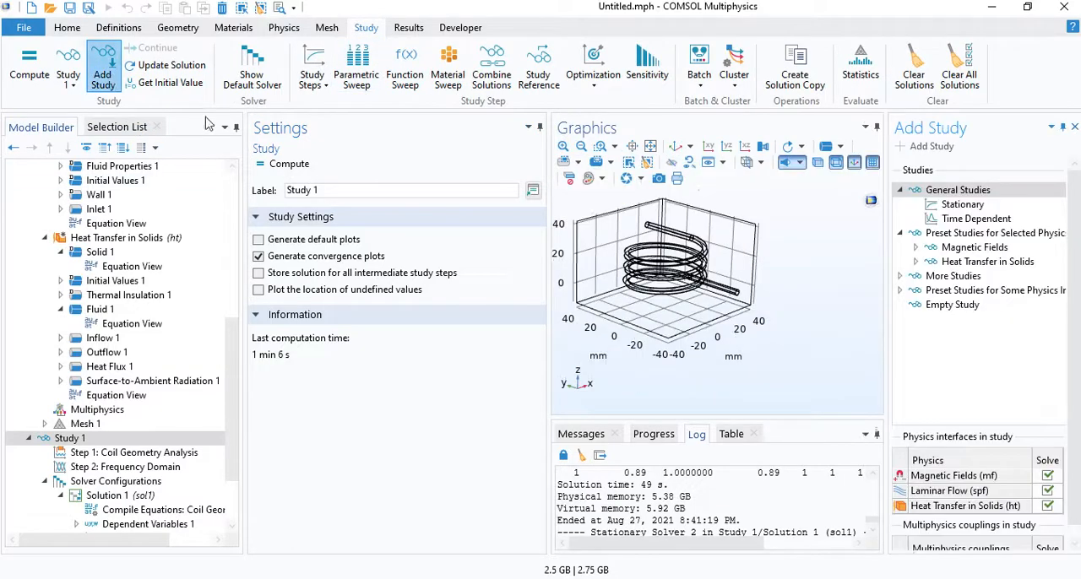
double_click(994, 203)
left_click(1074, 126)
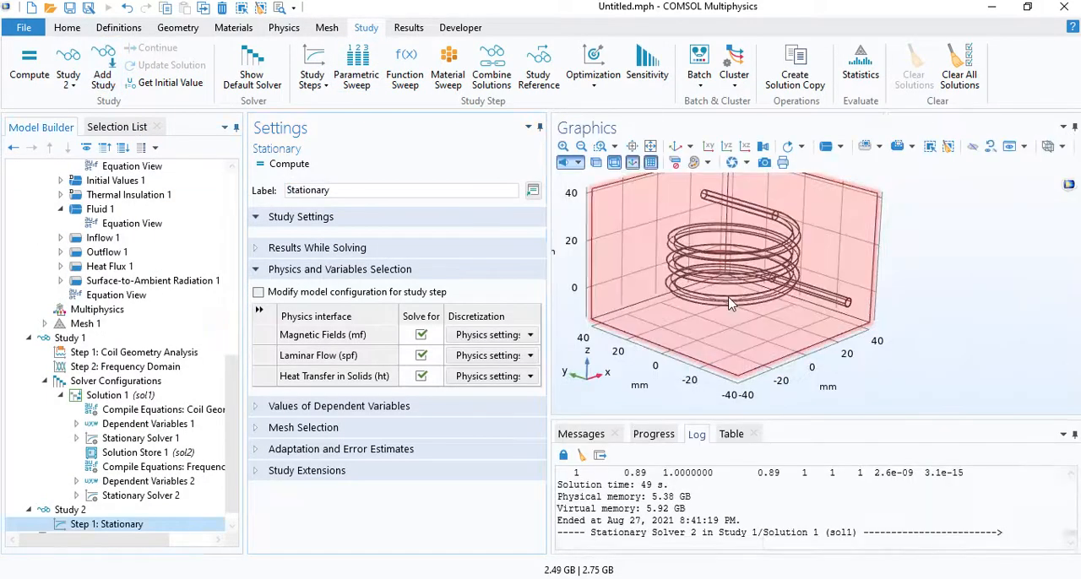
- Exclude Magnetic Fields from Study 2's Stationary step so it solves only for Laminar Flow and Heat Transfer in Solids
left_click(422, 337)
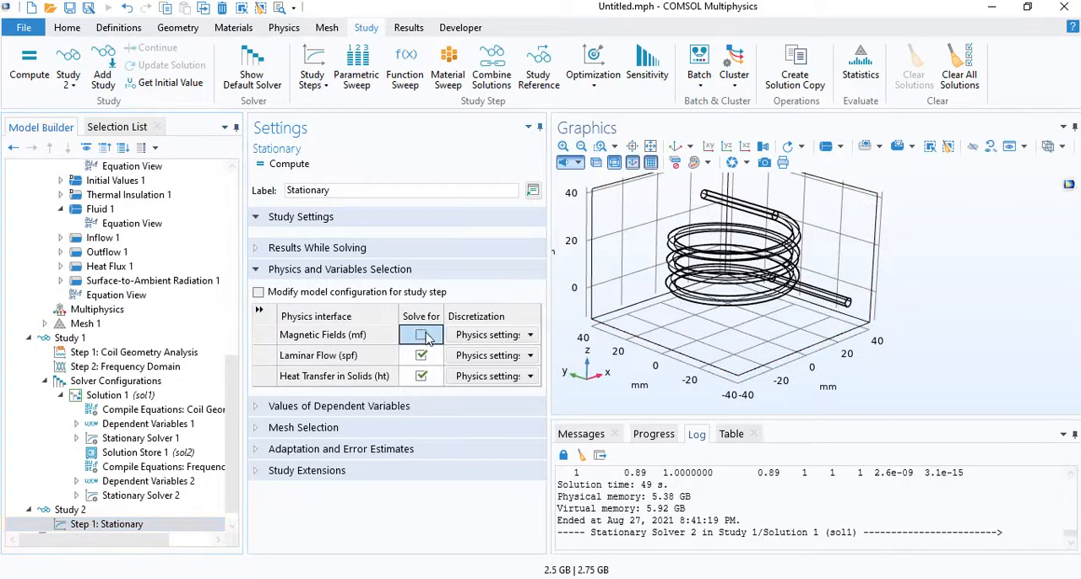
left_click(365, 357)
left_click(359, 378)
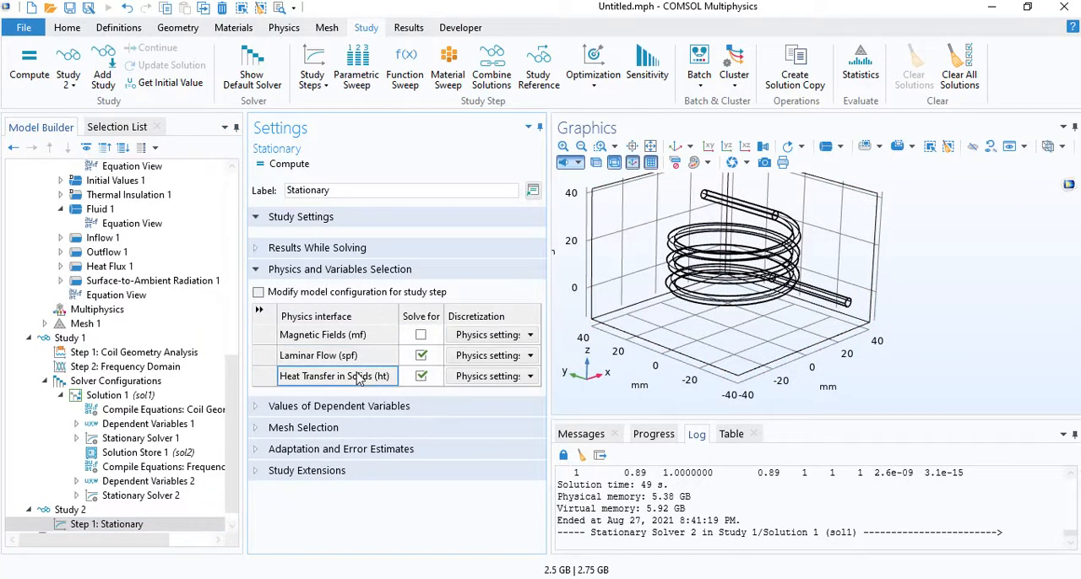
scroll(173, 470, "down", 1)
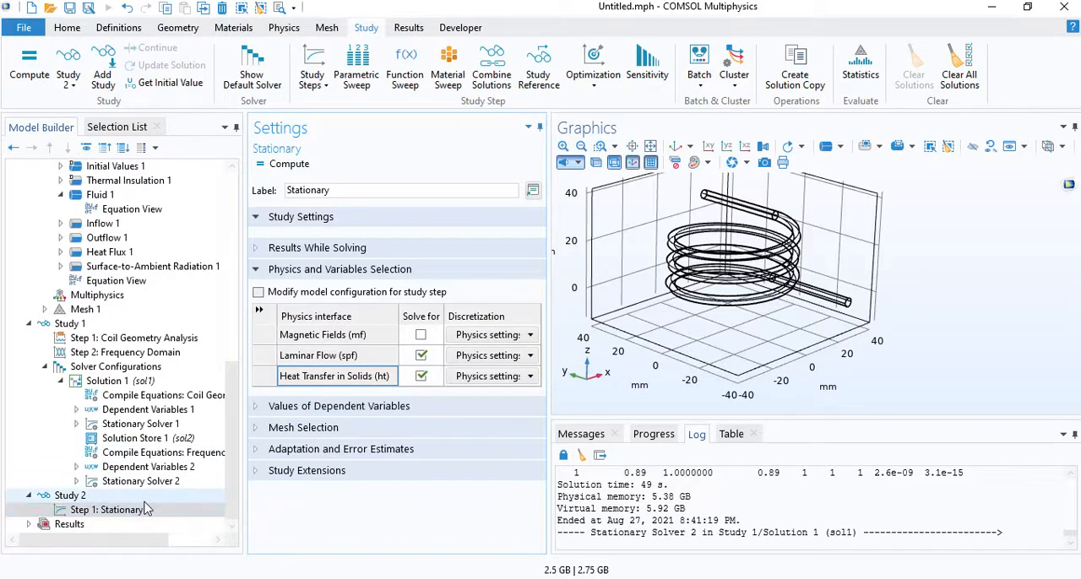
scroll(145, 452, "up", 4)
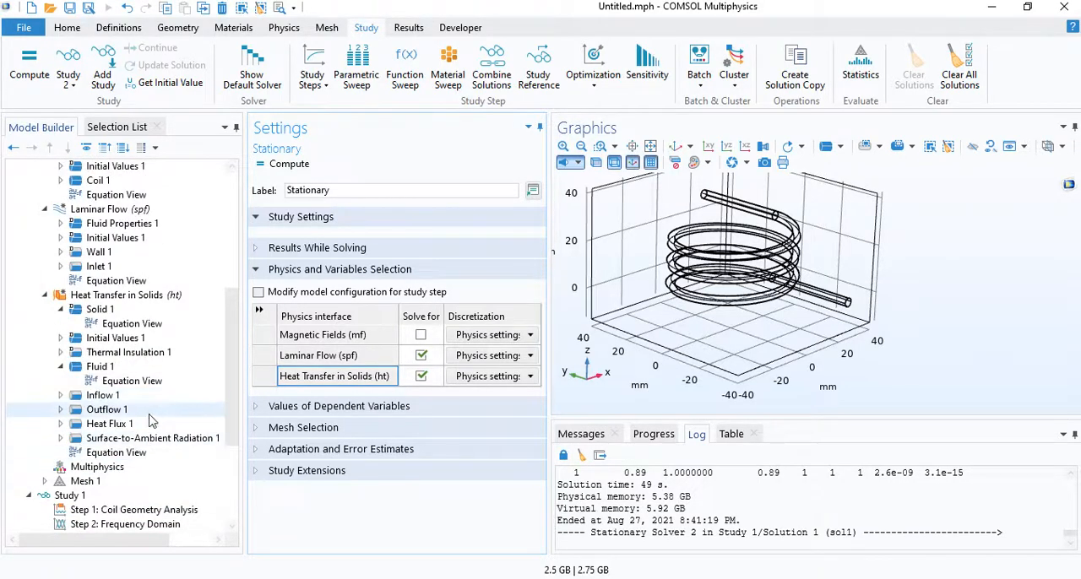
- Add a Heat Source domain feature to Heat Transfer in Solids and apply it to the Coil selection
scroll(150, 418, "down", 2)
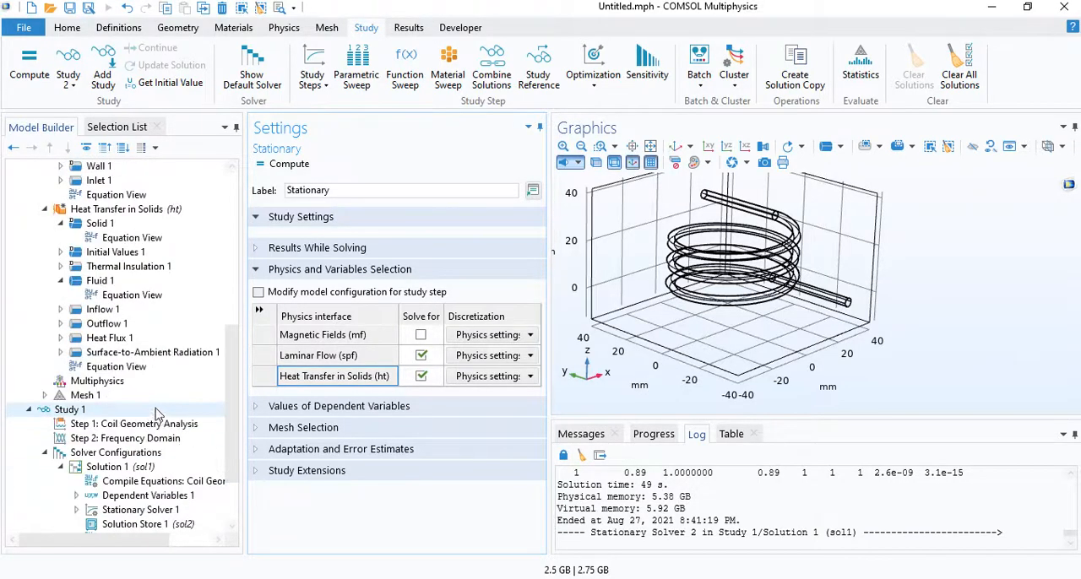
left_click(126, 209)
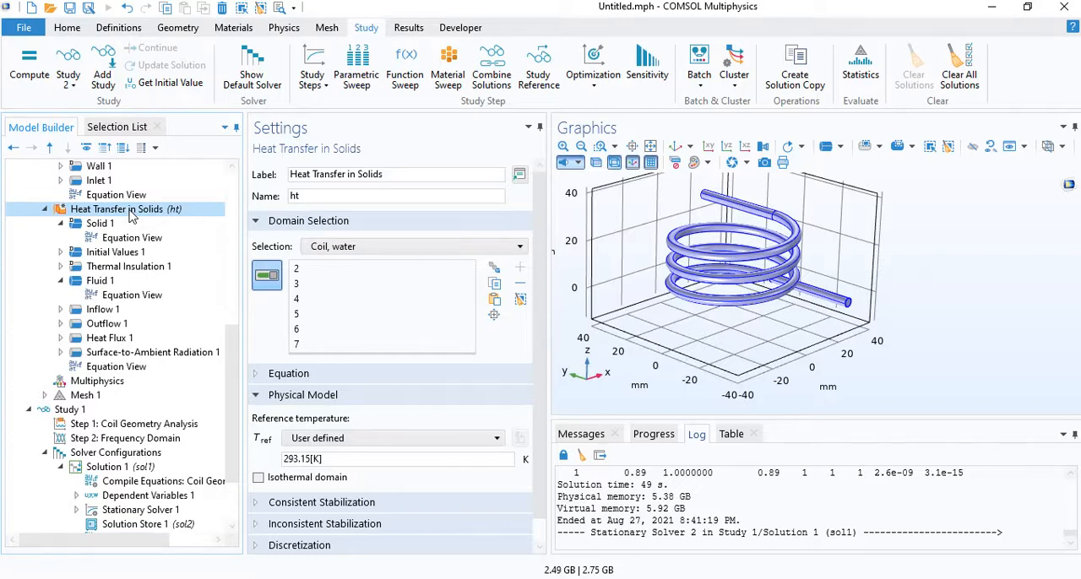
left_click(280, 29)
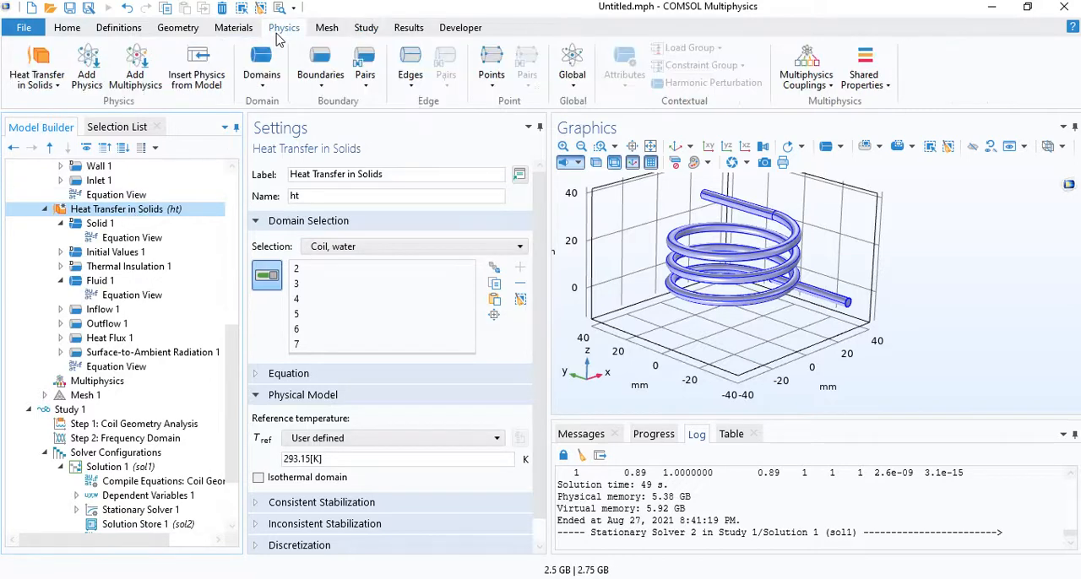
left_click(266, 70)
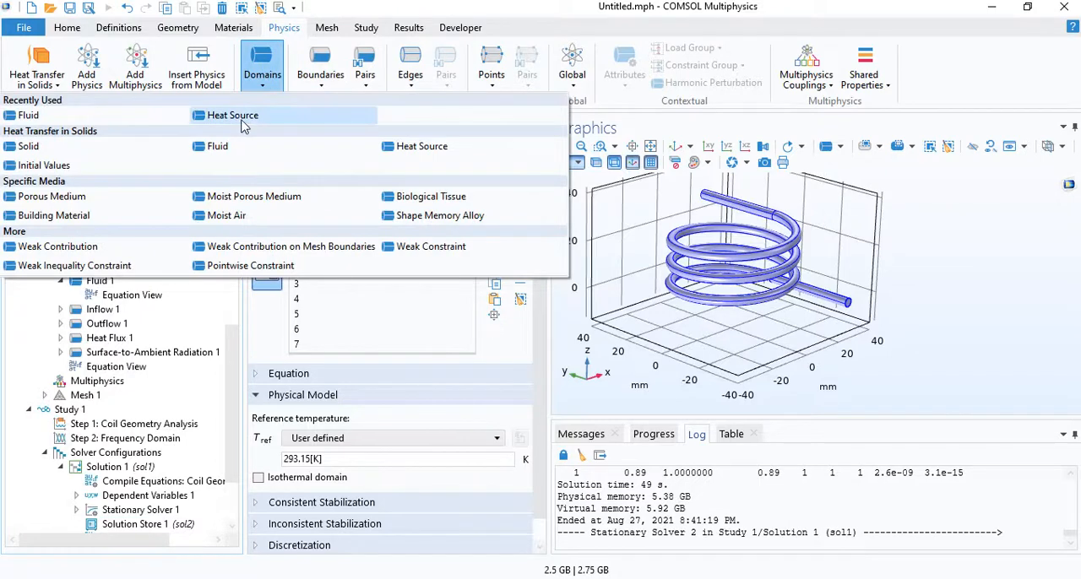
left_click(241, 121)
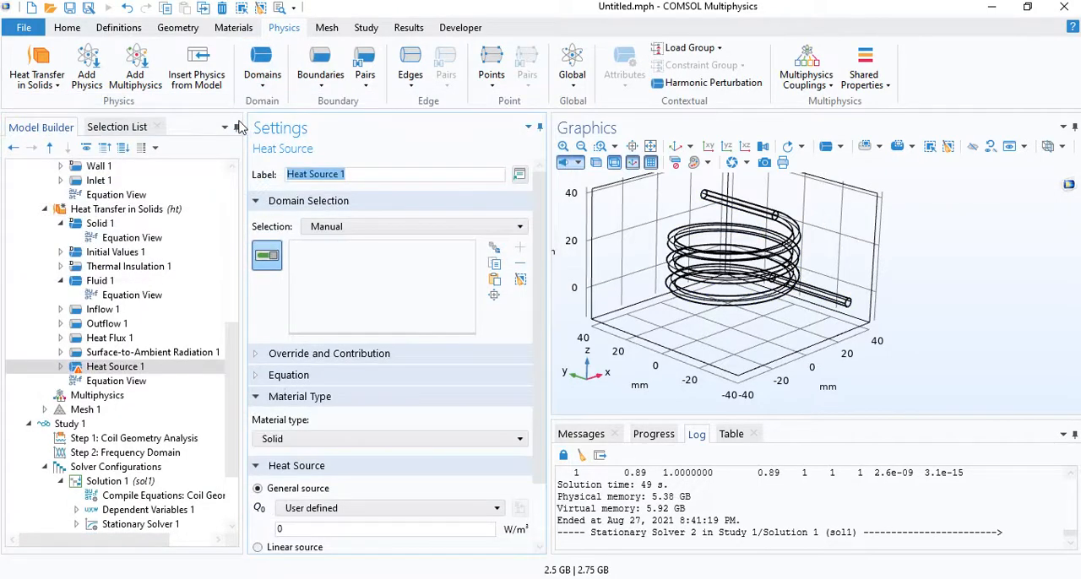
left_click(324, 226)
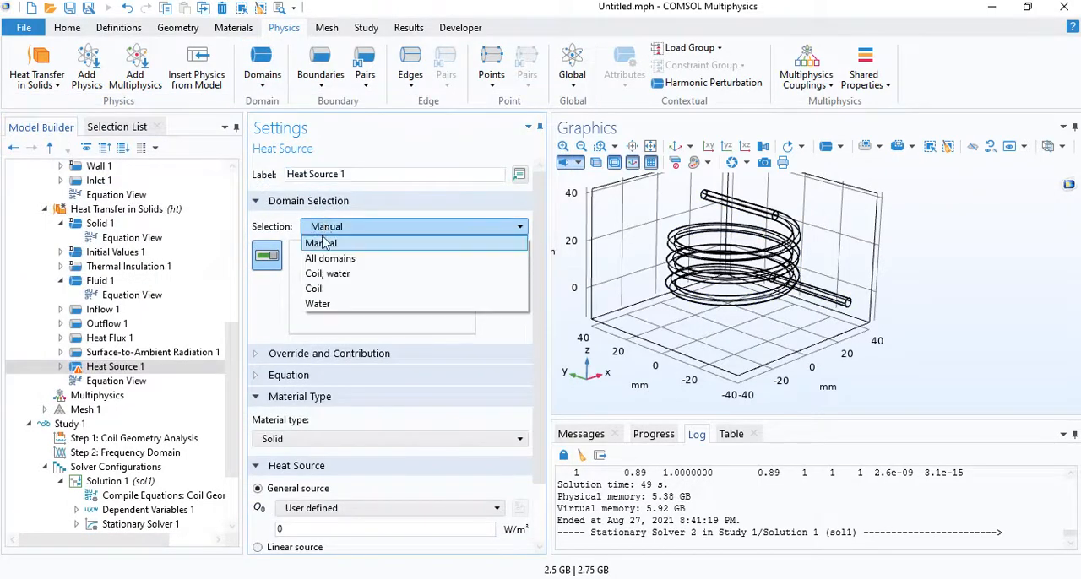
left_click(310, 289)
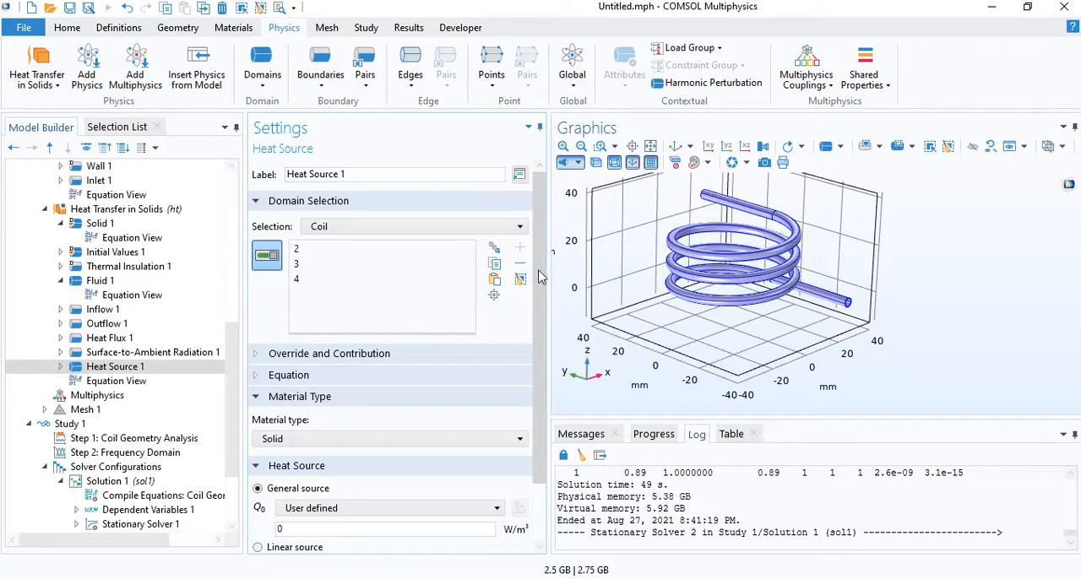
- Set the heat source's user-defined general source Q0 to the expression withsol('sol',mf.Qh)
scroll(525, 372, "down", 2)
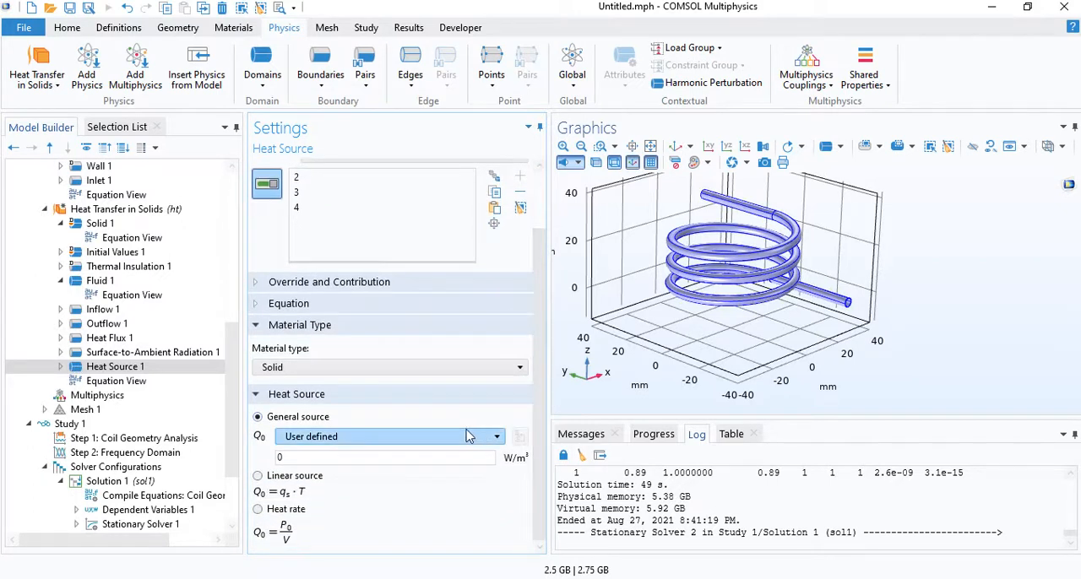
left_click(307, 445)
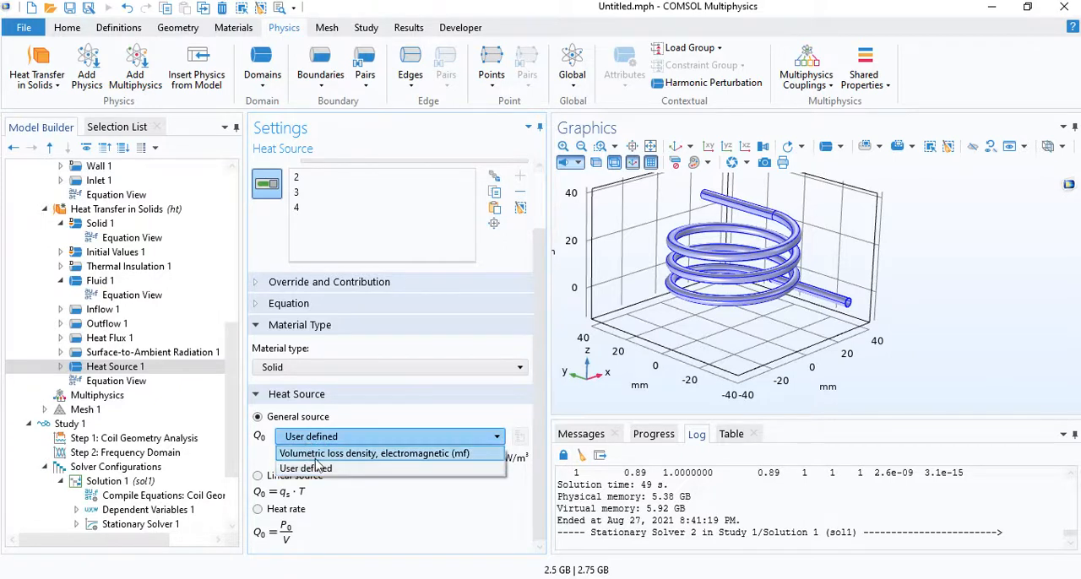
left_click(382, 436)
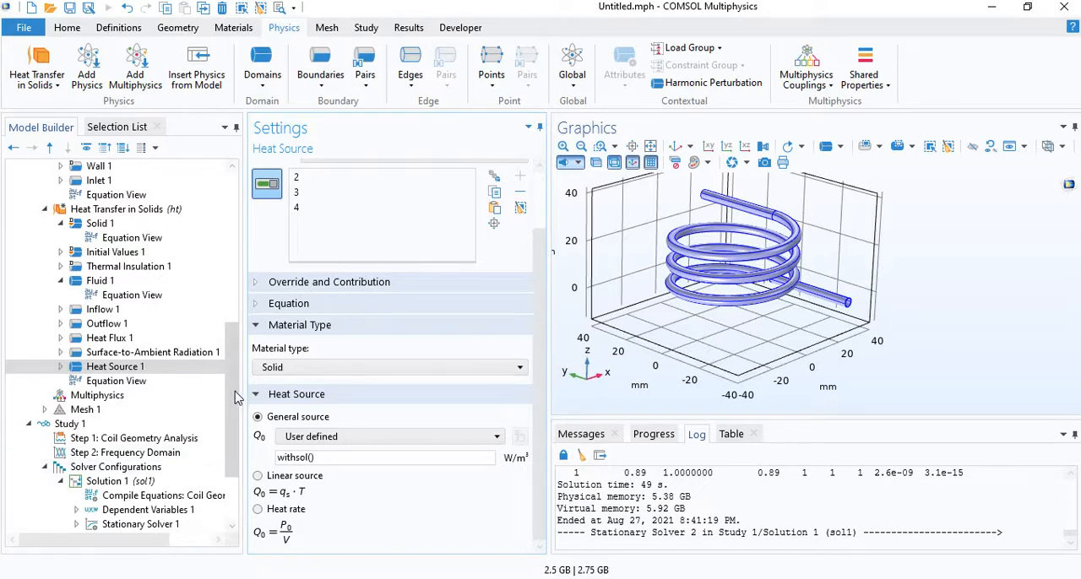
scroll(232, 448, "down", 2)
scroll(232, 443, "down", 2)
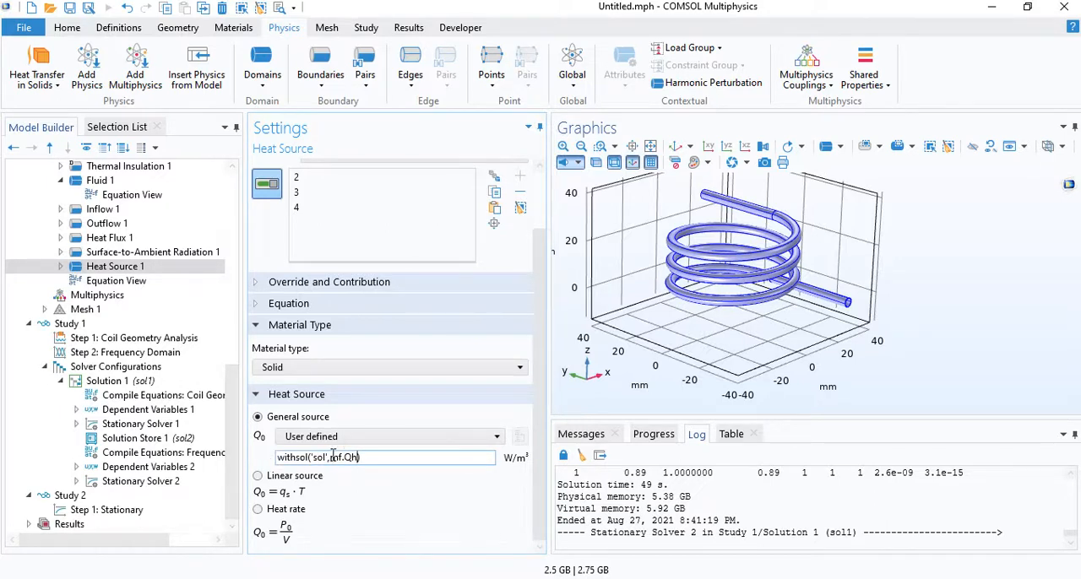
left_click_drag(333, 456, 352, 453)
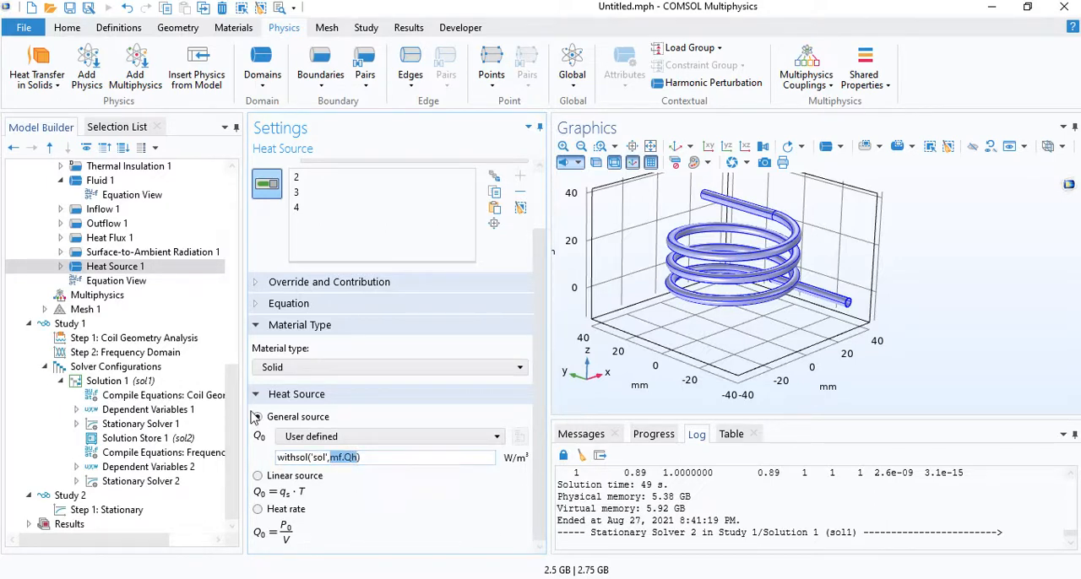
- Add a 3D plot group to the results and insert a Volume plot in it
right_click(86, 529)
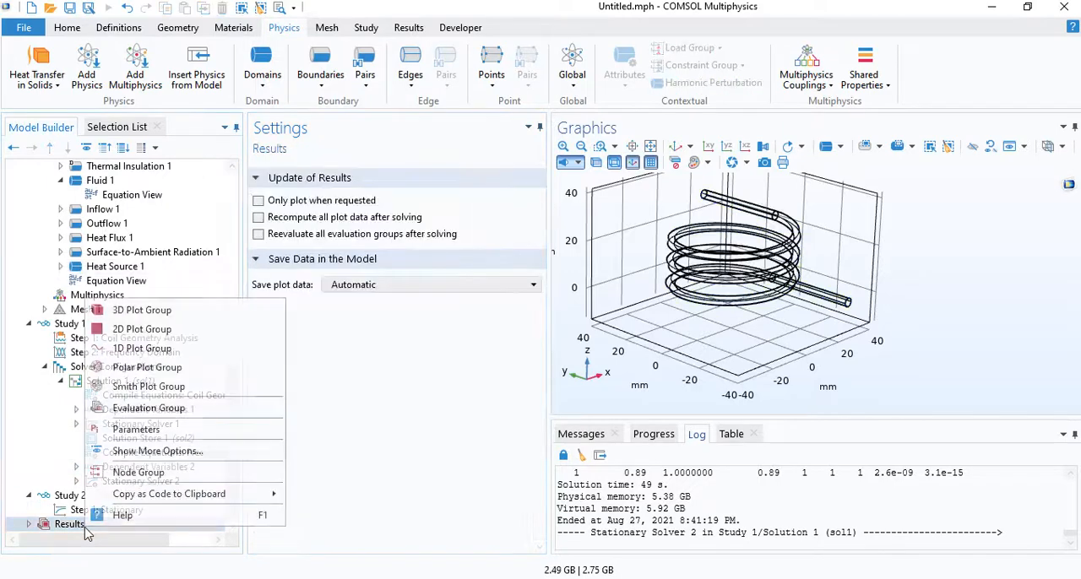
left_click(160, 312)
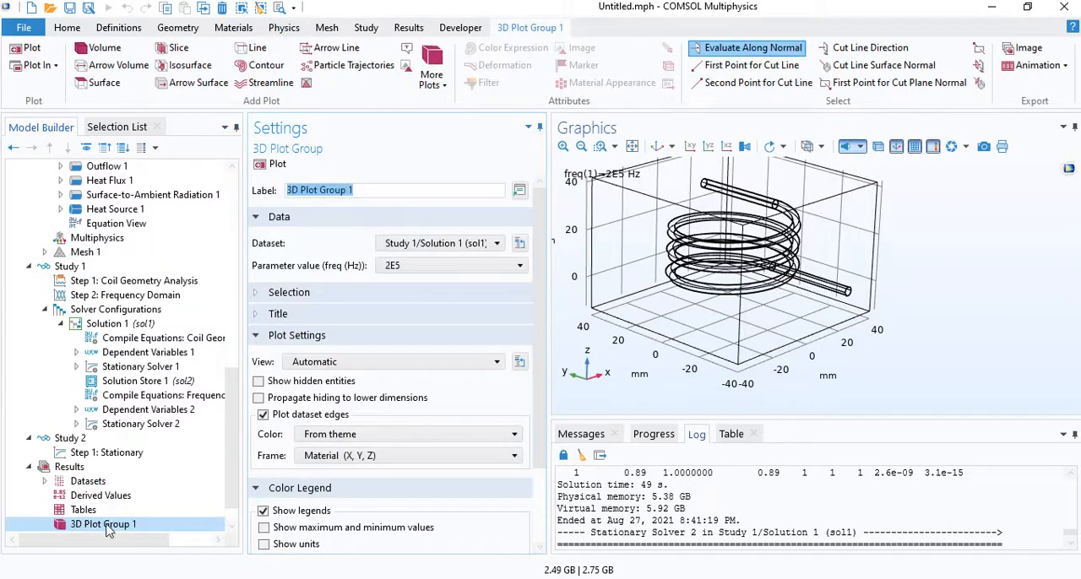
right_click(107, 531)
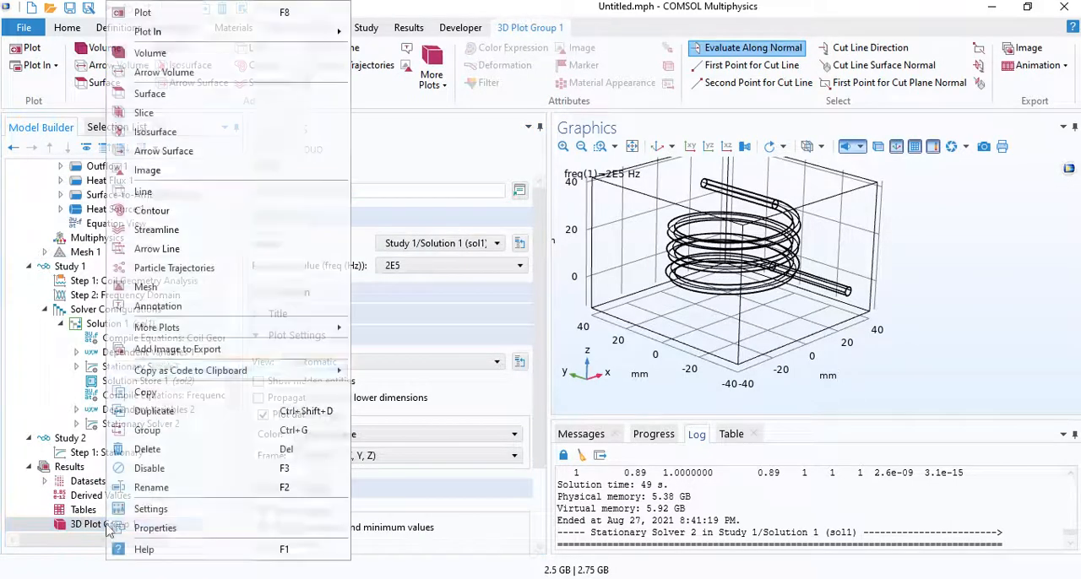
left_click(179, 56)
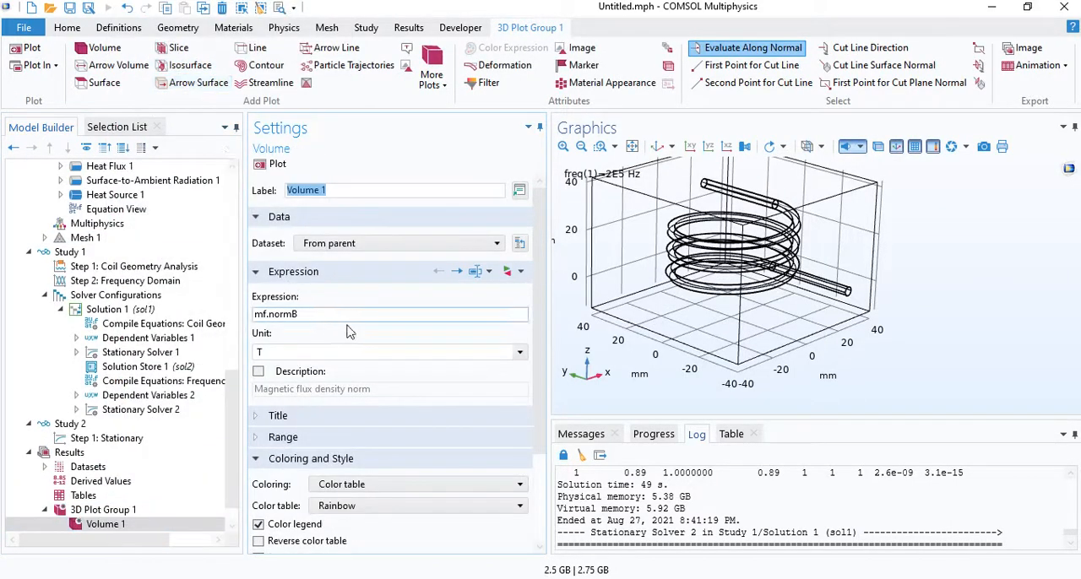
- Look up the electromagnetic volumetric loss density variable among the Magnetic Fields heating and losses expressions, keeping the volume plot's expression
left_click(521, 273)
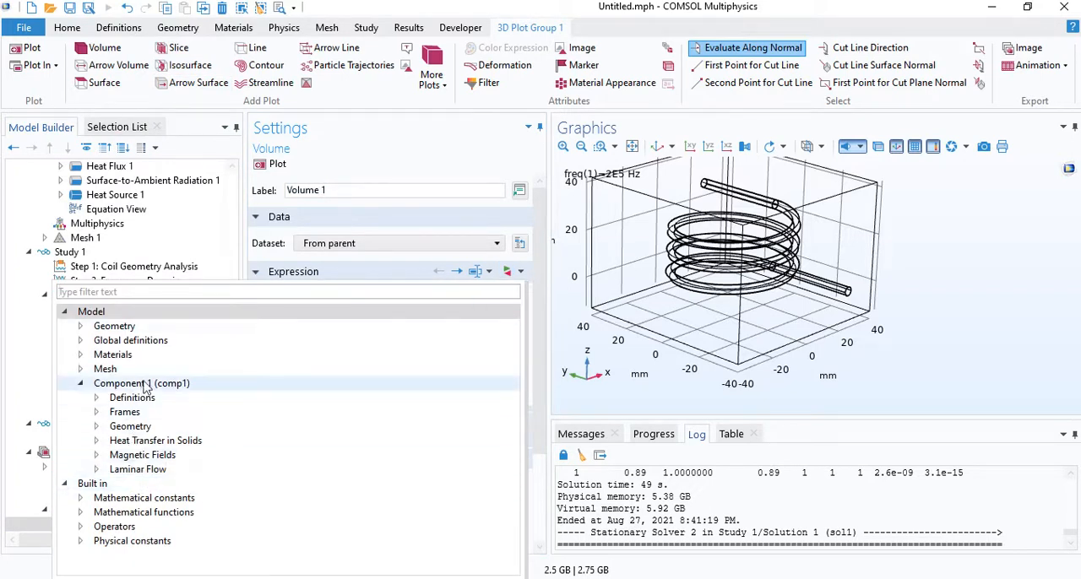
left_click(96, 456)
scroll(156, 506, "down", 3)
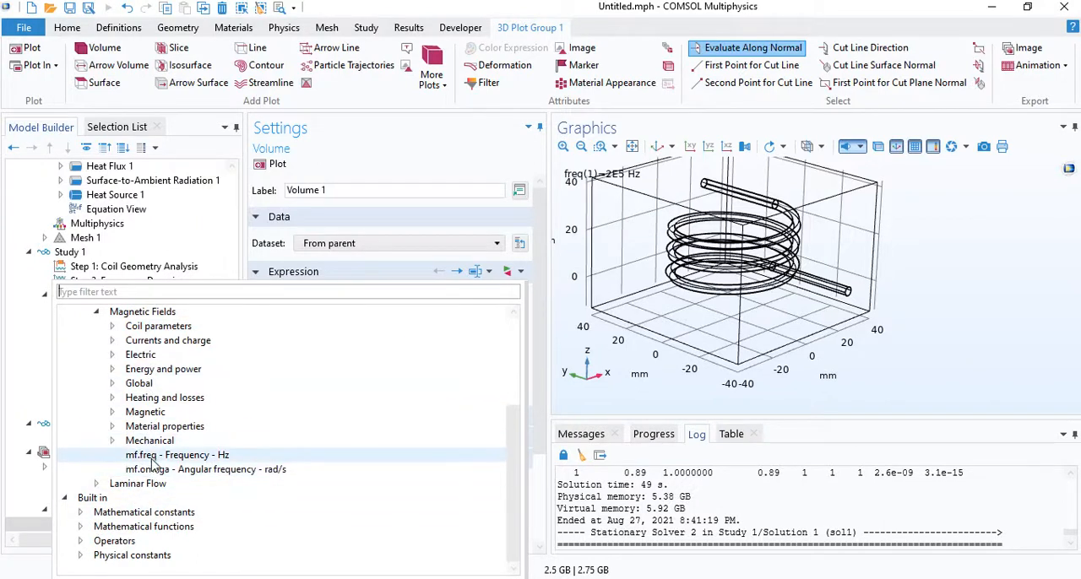
left_click(114, 400)
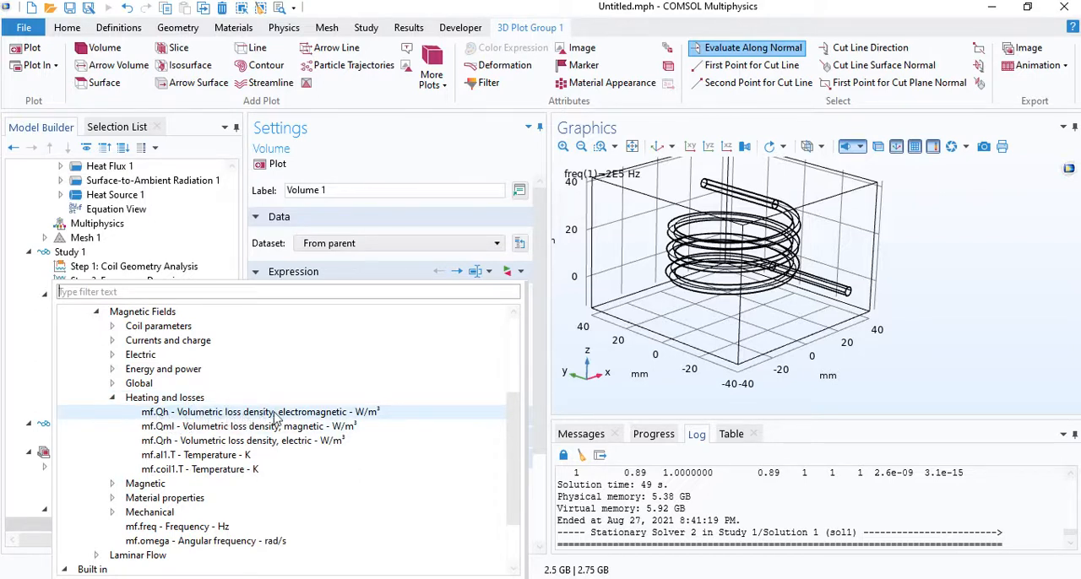
left_click(425, 8)
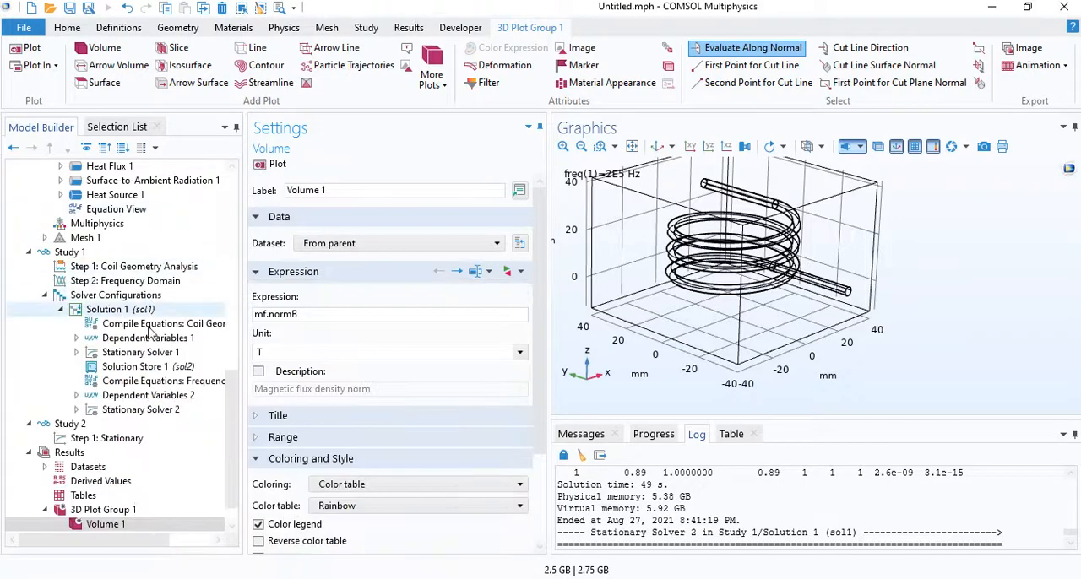
- Review the general source expression entered for Heat Source 1
scroll(161, 312, "up", 4)
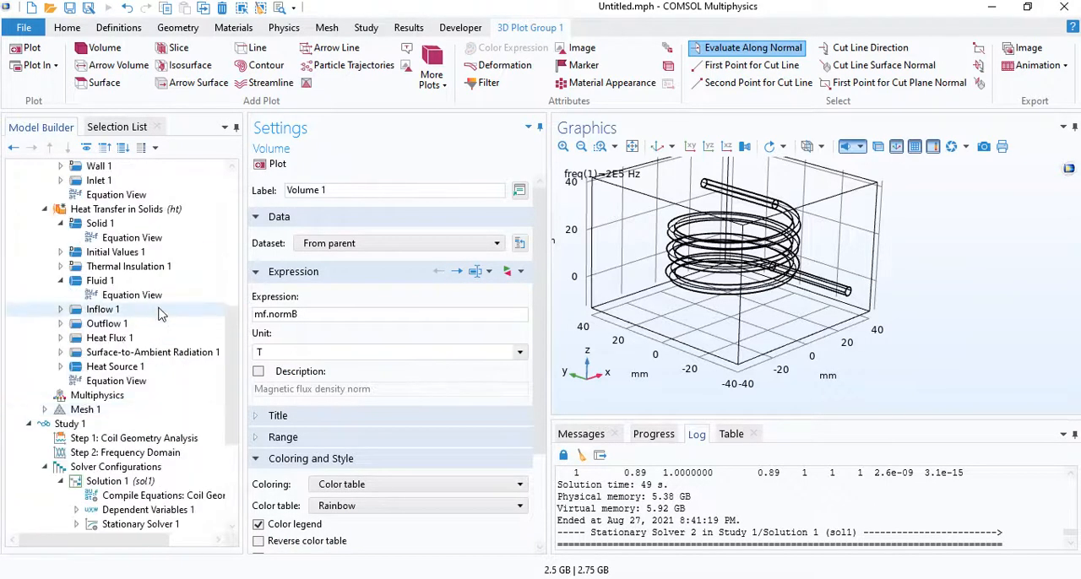
left_click(115, 367)
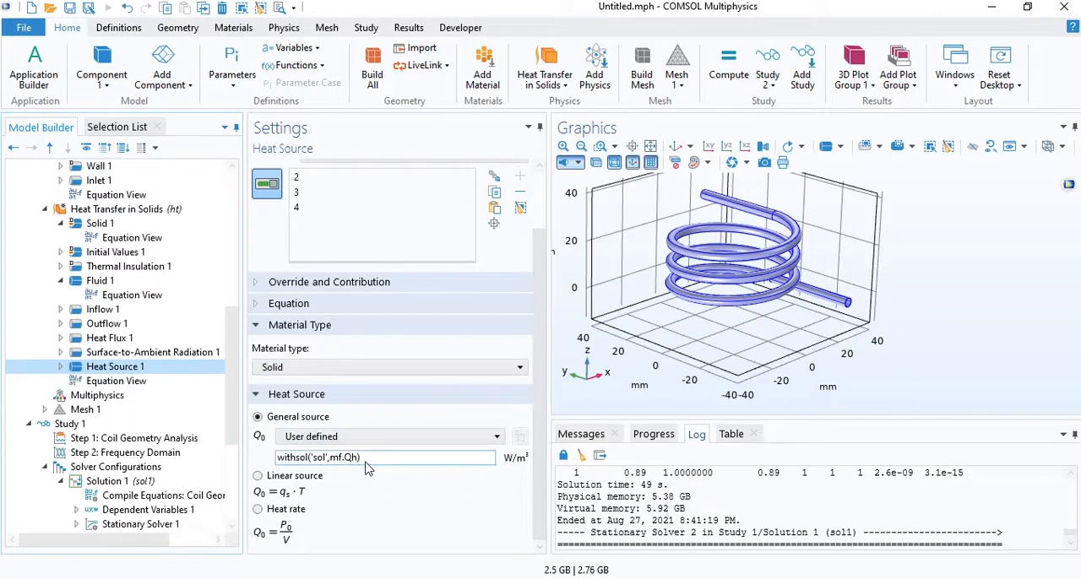
left_click_drag(365, 457, 276, 459)
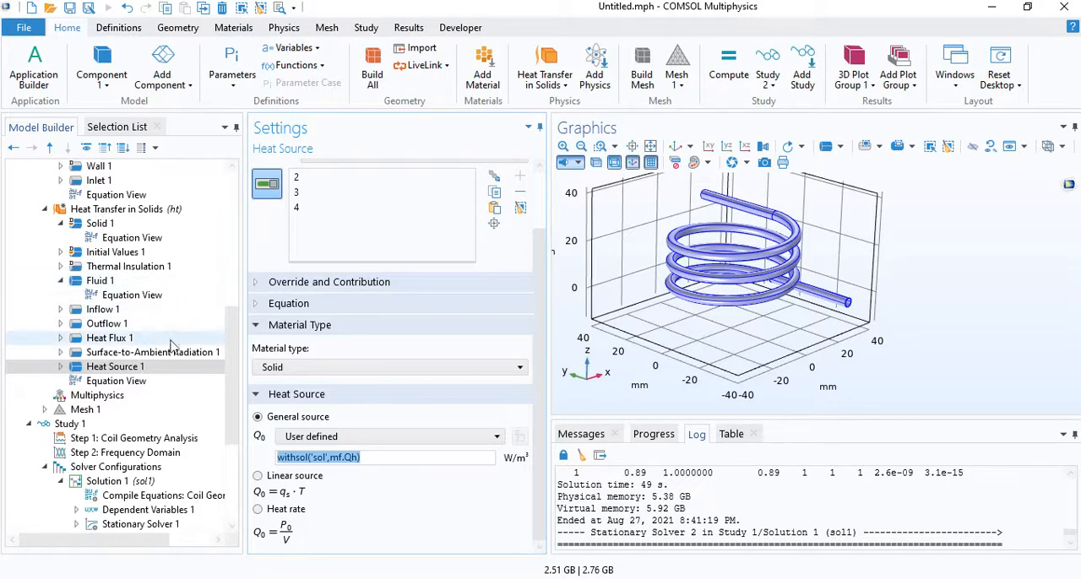
- Generate the default solver configuration for Study 2
left_click_drag(237, 341, 234, 407)
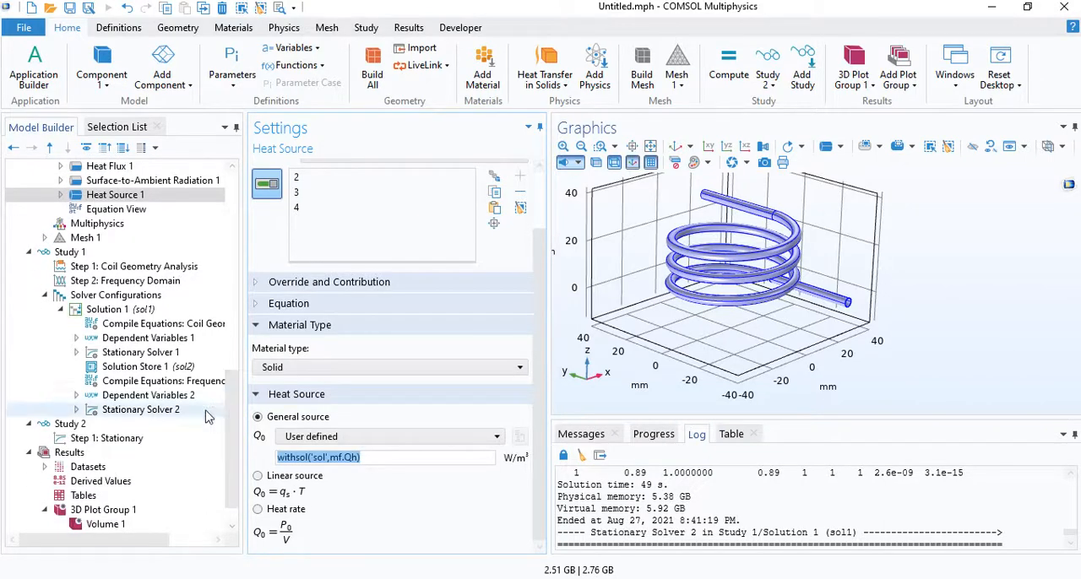
left_click(94, 427)
right_click(95, 426)
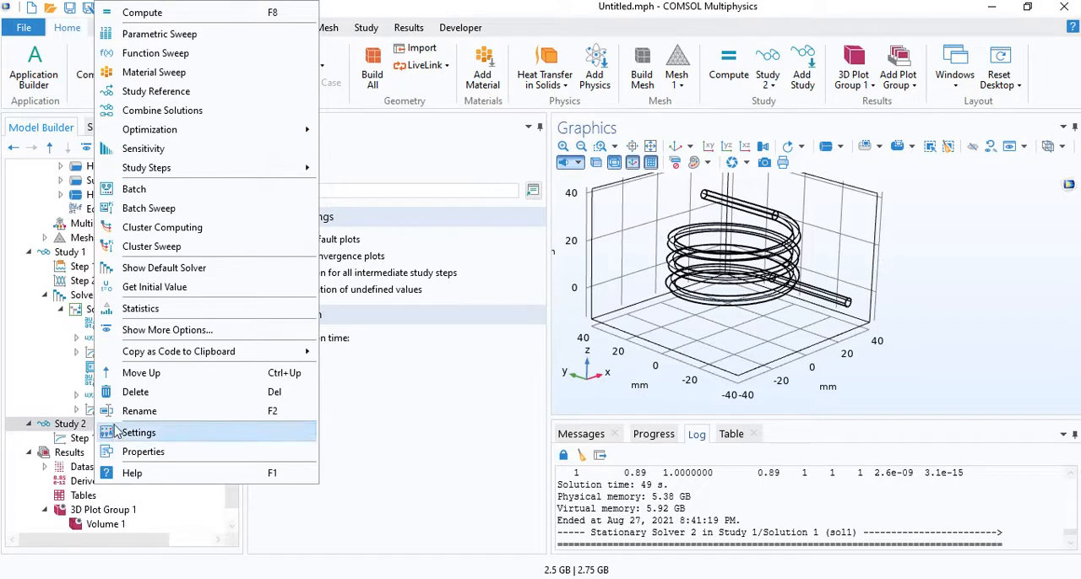
left_click(190, 268)
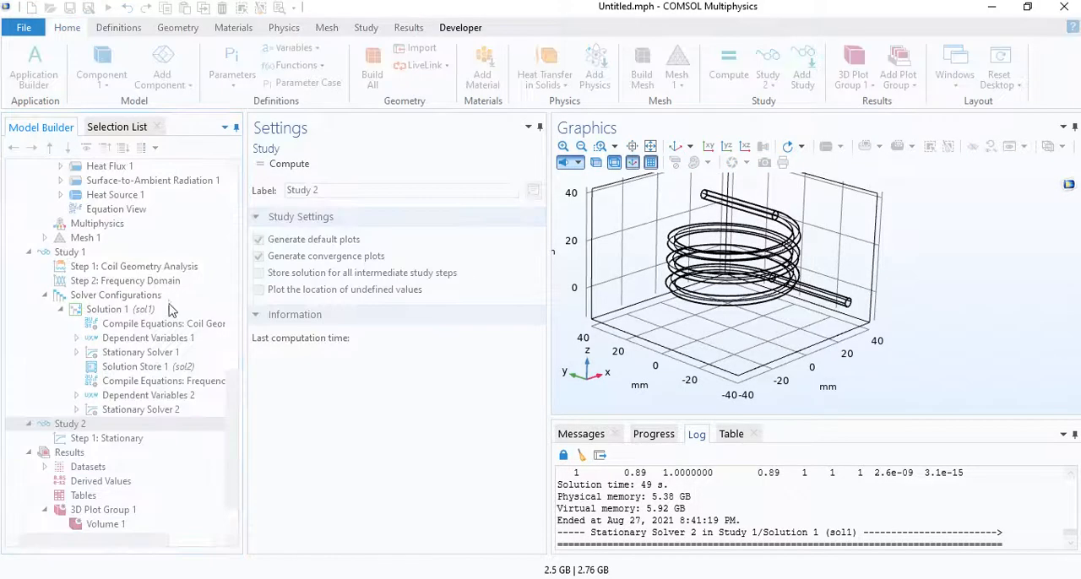
- Check Study 2's settings and read the warning under Solution 3's compiled equations
left_click(135, 426)
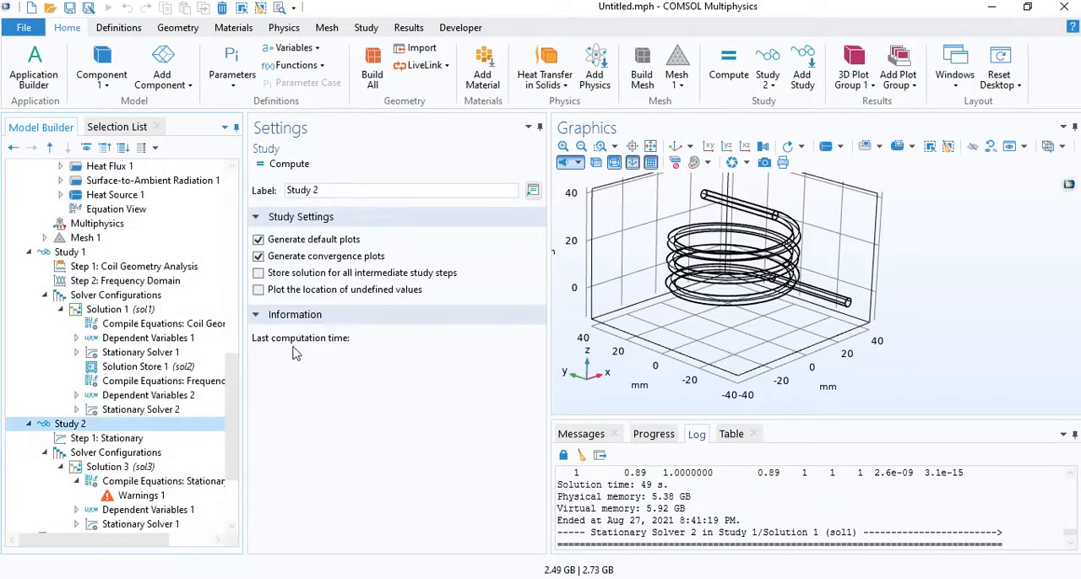
left_click(317, 241)
left_click(122, 499)
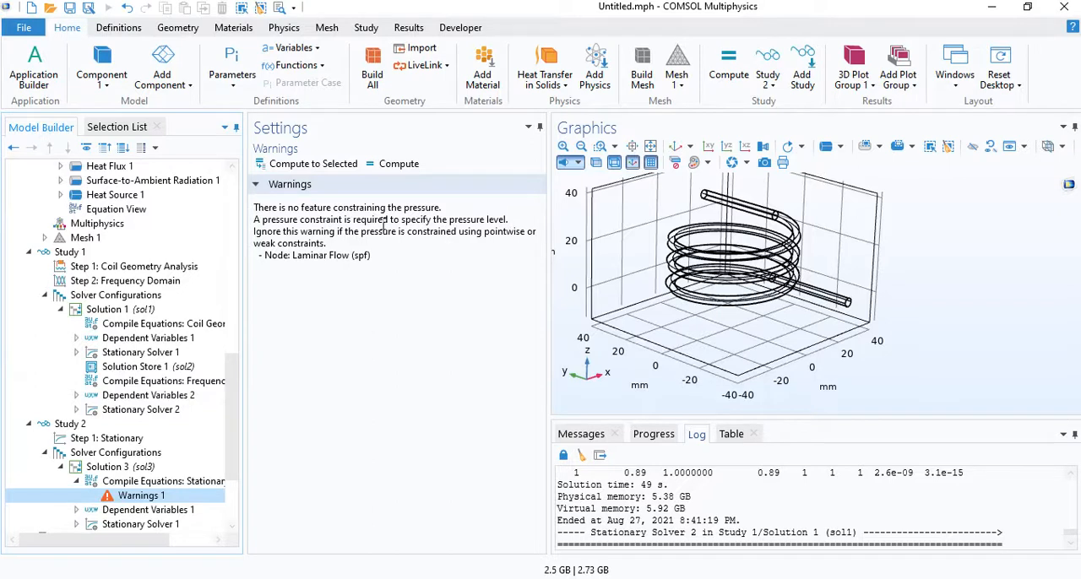
- Add an Outlet boundary condition to the Laminar Flow interface
left_click_drag(233, 444, 253, 367)
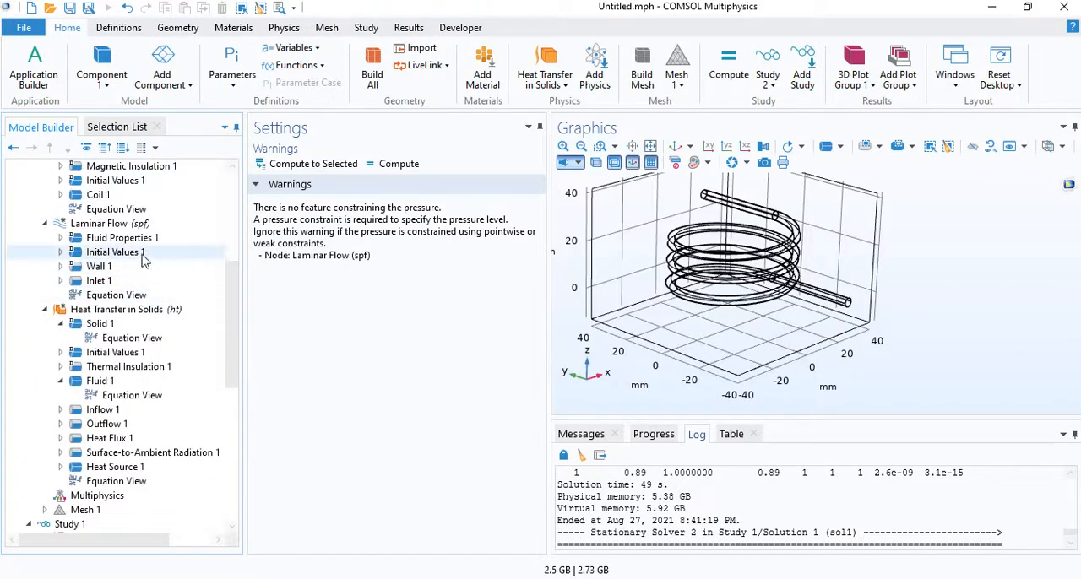
left_click(126, 226)
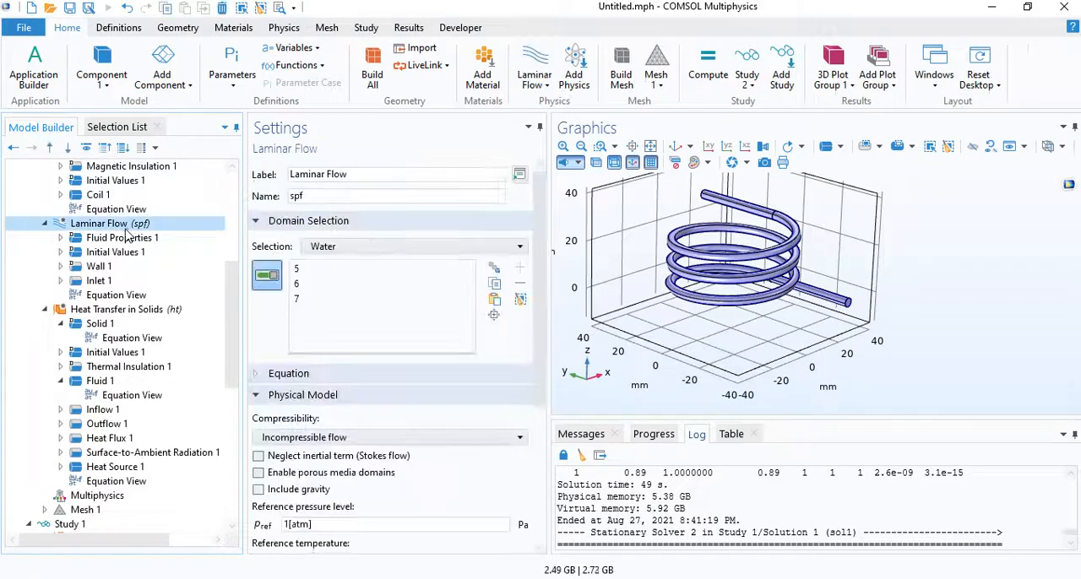
left_click(289, 30)
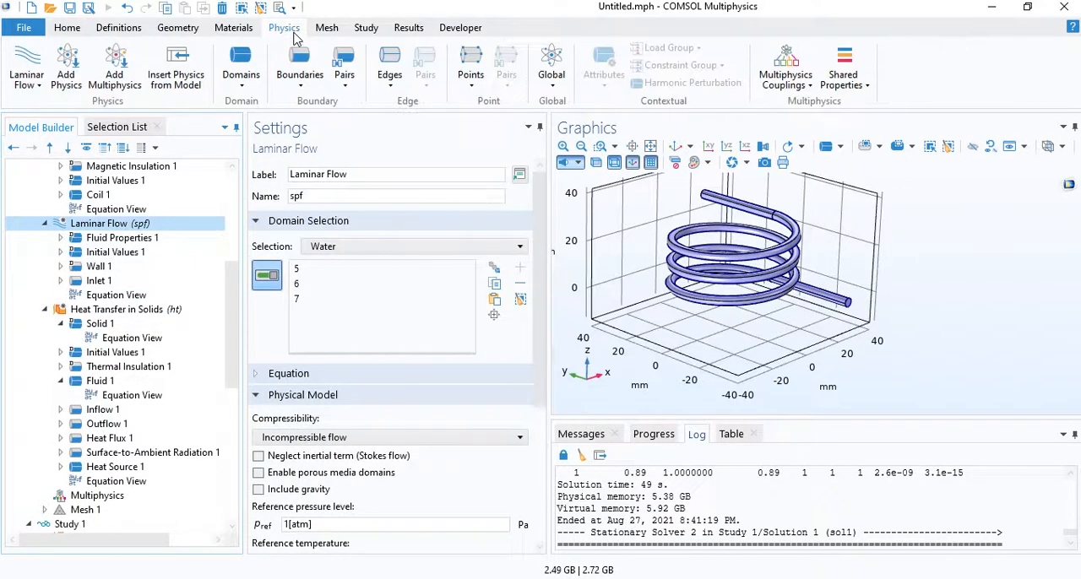
left_click(301, 75)
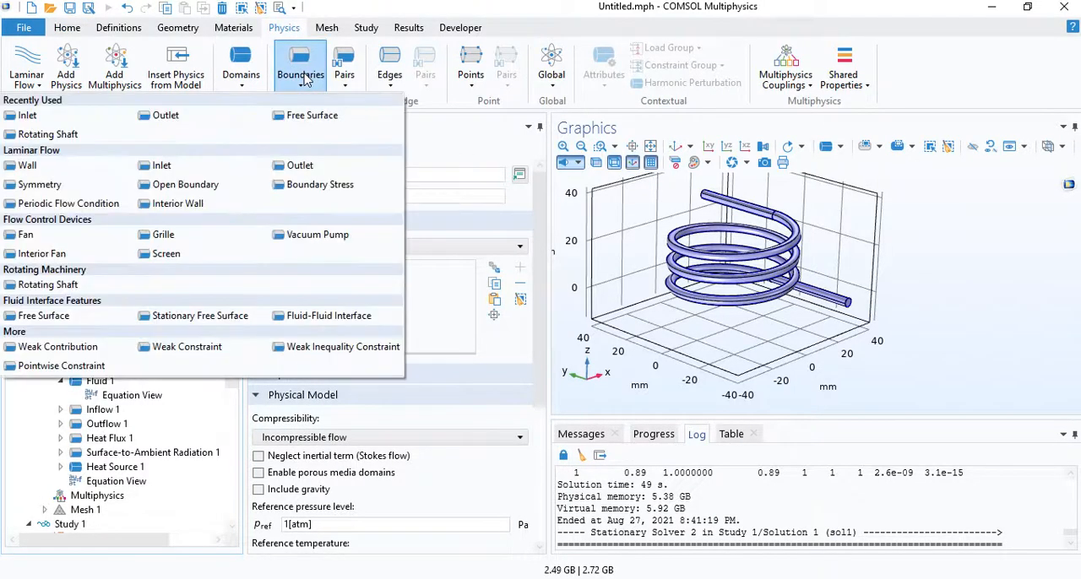
left_click(160, 166)
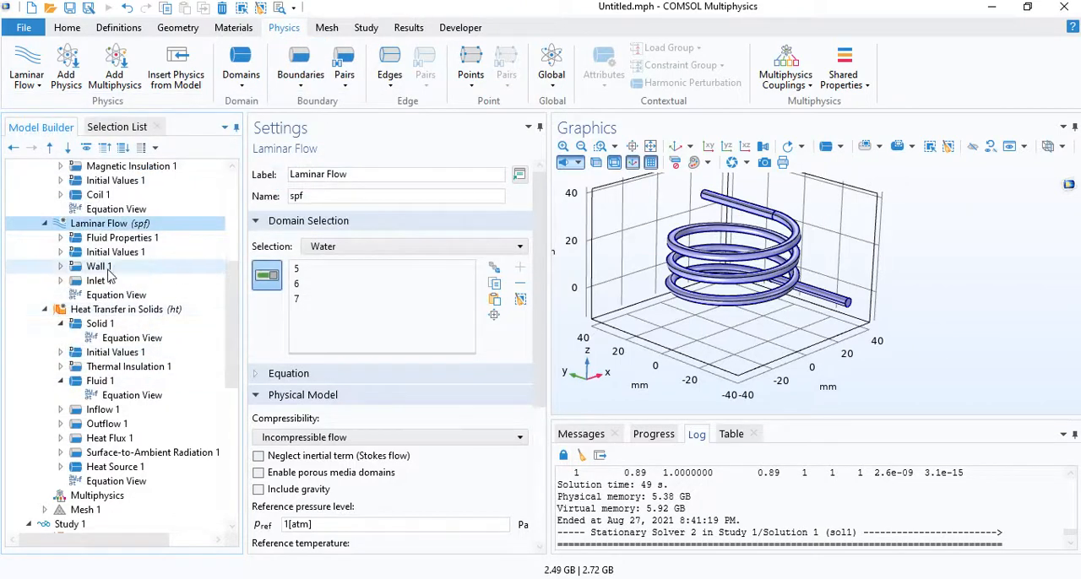
left_click(298, 89)
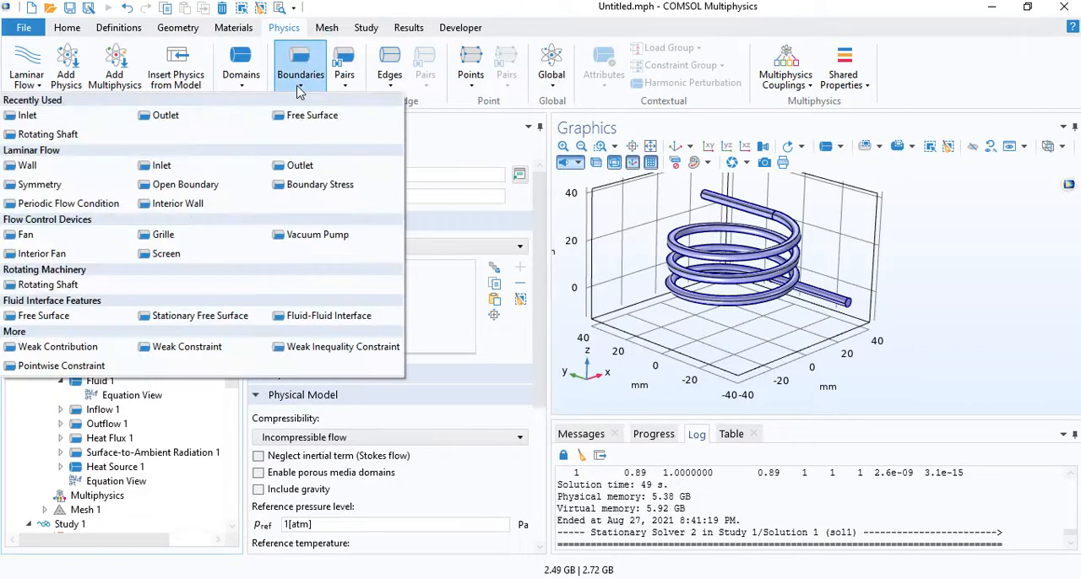
left_click(164, 115)
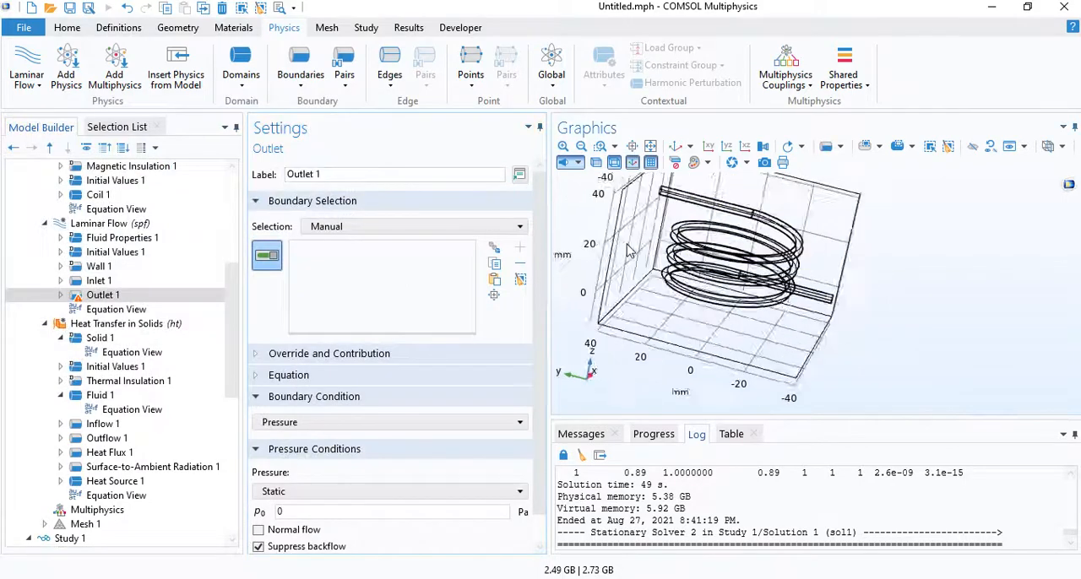
- Assign the circular end face of the coil's upper straight tube (boundary 27) to the outlet and check its static pressure value
scroll(628, 251, "up", 8)
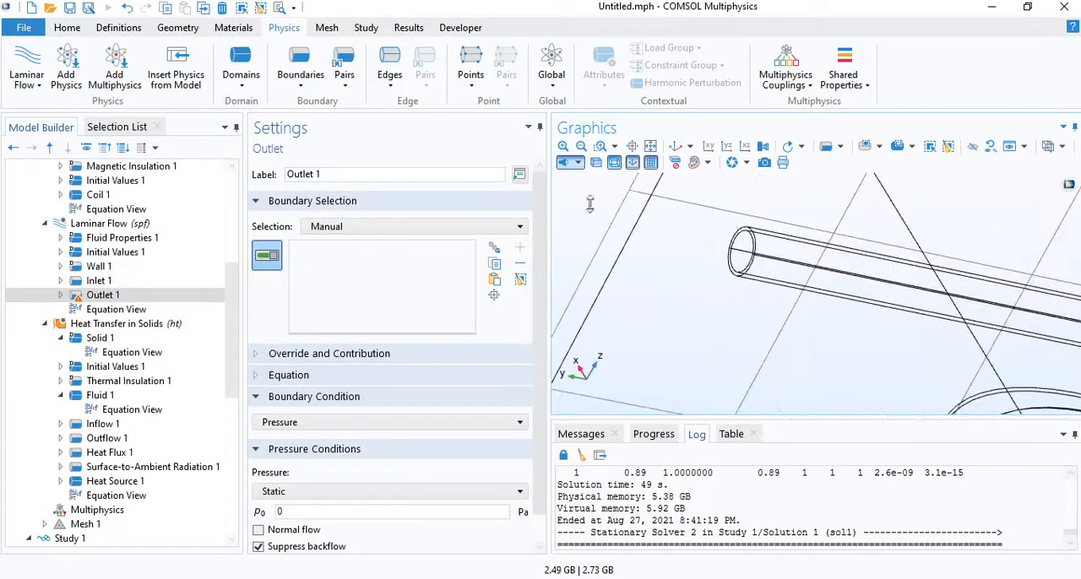
left_click(738, 255)
scroll(712, 250, "down", 8)
left_click_drag(845, 338, 701, 298)
right_click_drag(732, 307, 709, 280)
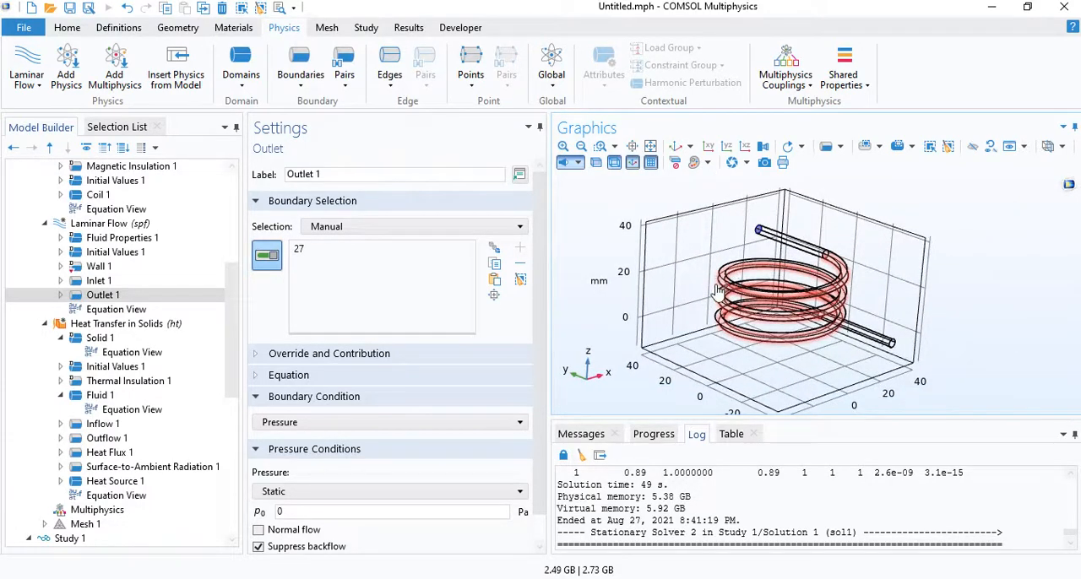
scroll(545, 310, "down", 1)
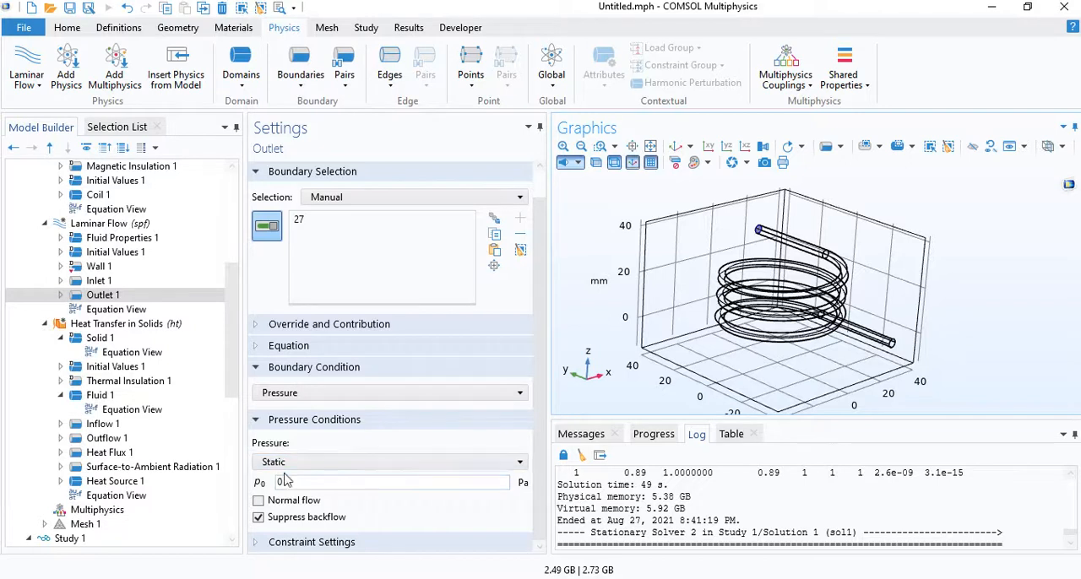
left_click_drag(290, 483, 263, 483)
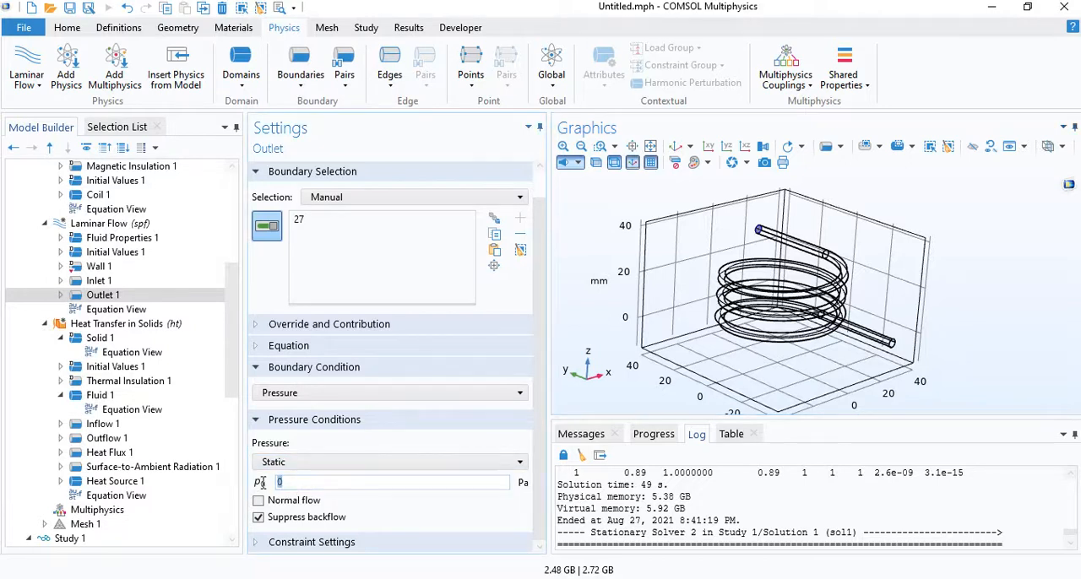
left_click(288, 483)
- Add a Fully Coupled solver to Stationary Solver 1 in Study 2's Solution 3
scroll(138, 373, "down", 4)
scroll(137, 373, "down", 5)
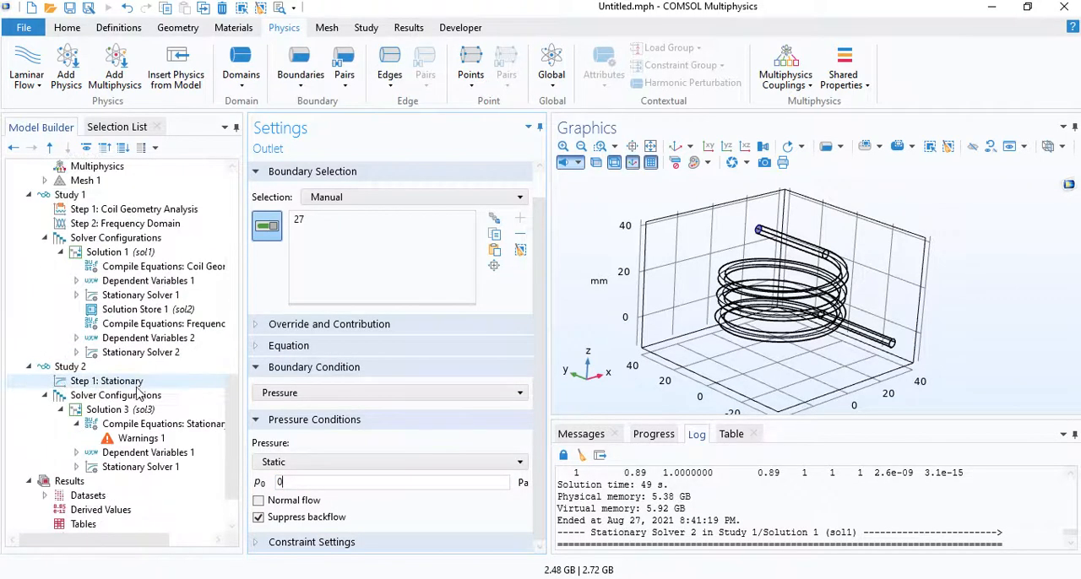
left_click(144, 382)
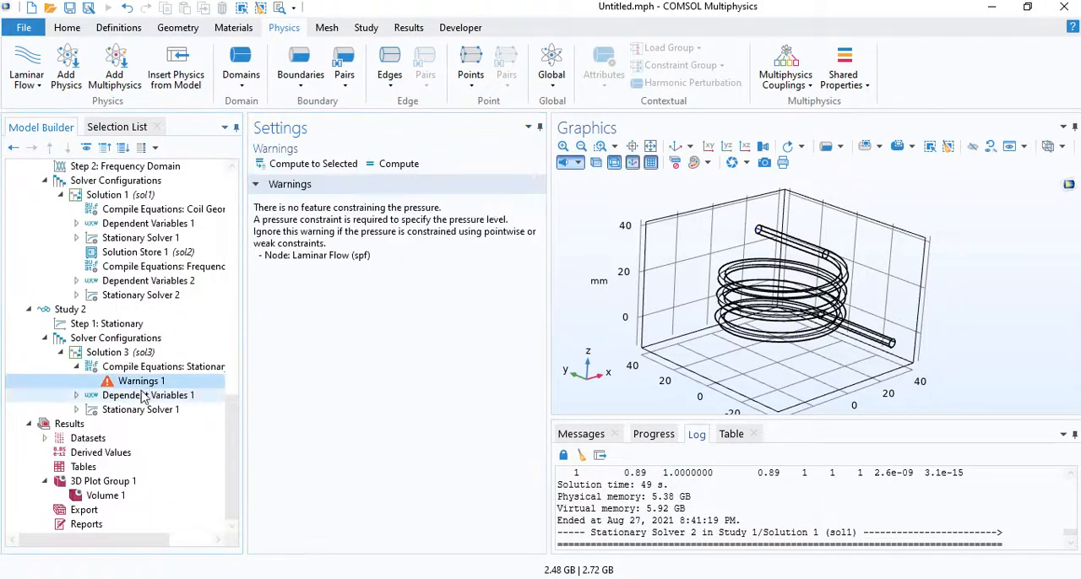
left_click(76, 410)
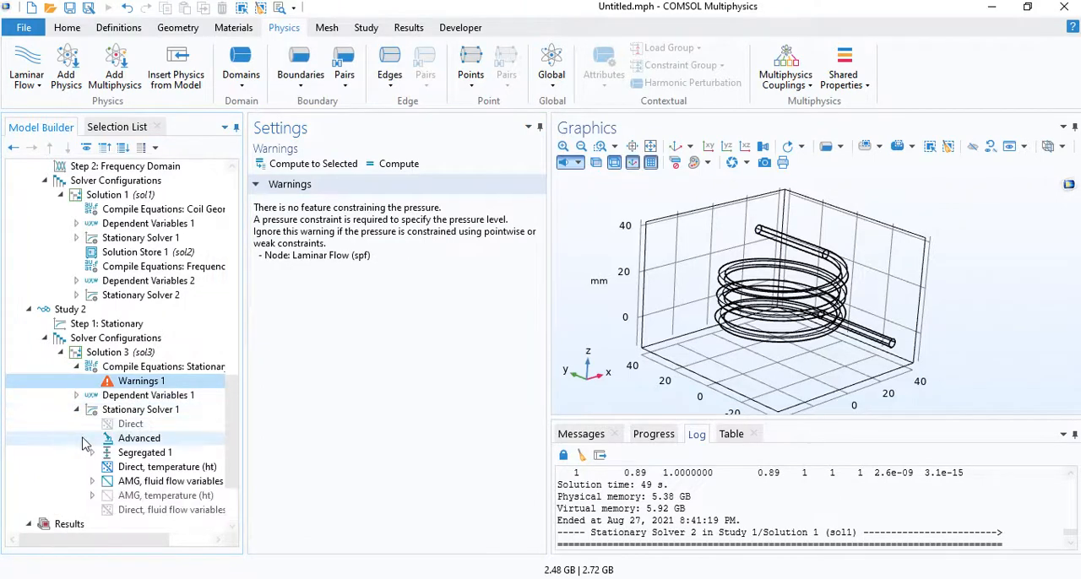
scroll(84, 422, "down", 2)
left_click(127, 326)
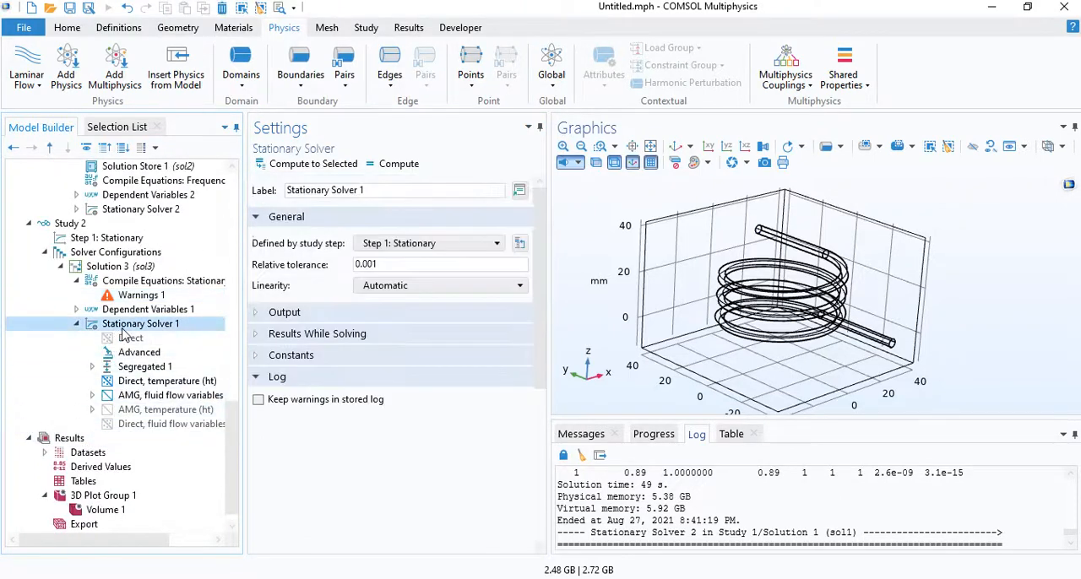
right_click(124, 329)
left_click(175, 114)
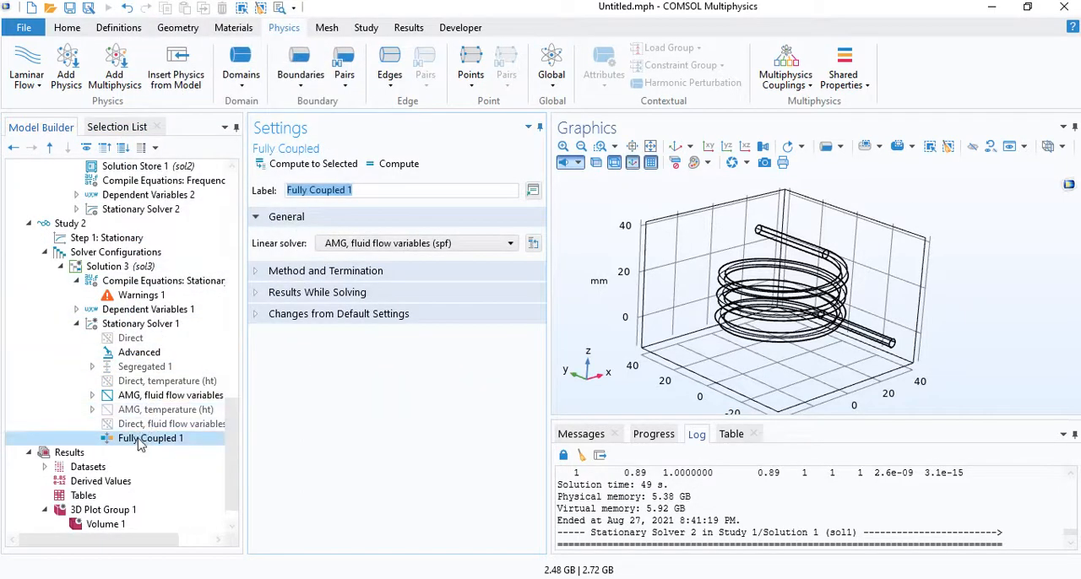
- Enable the Direct linear solver under Study 2's stationary solver, choosing PARDISO with out-of-core Off
left_click(145, 368)
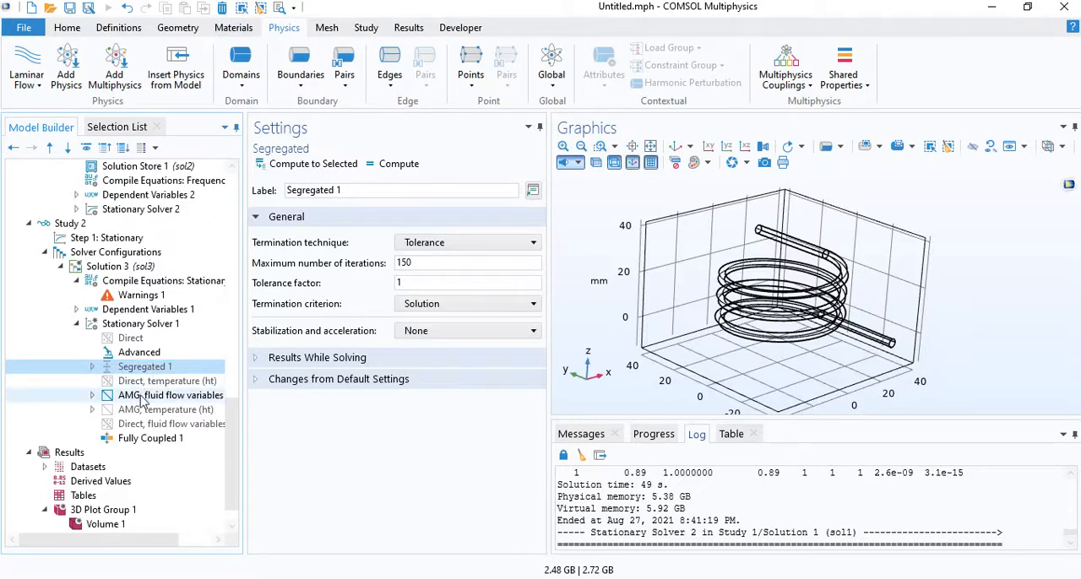
right_click(131, 338)
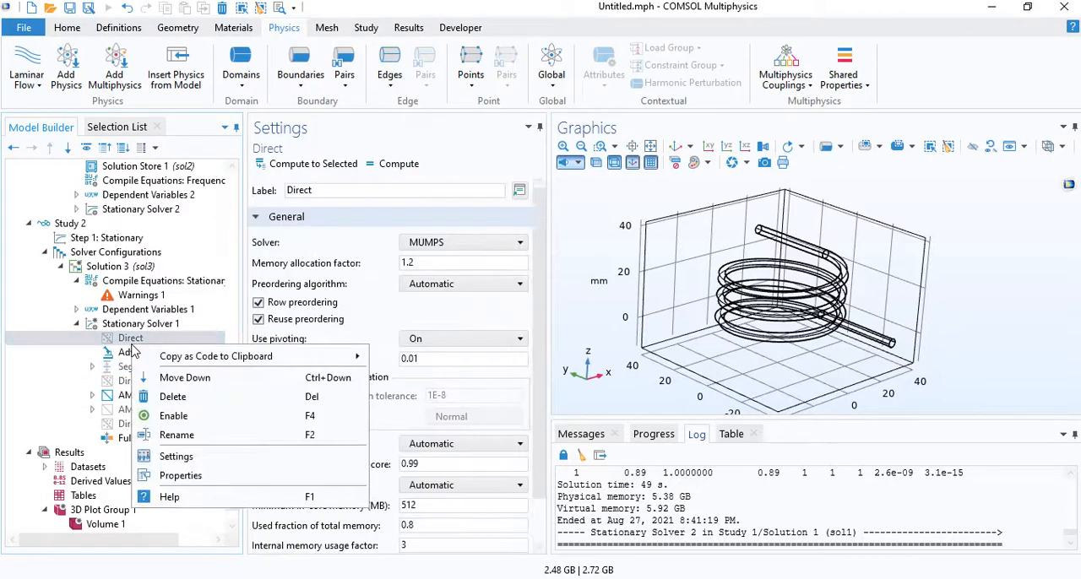
left_click(164, 417)
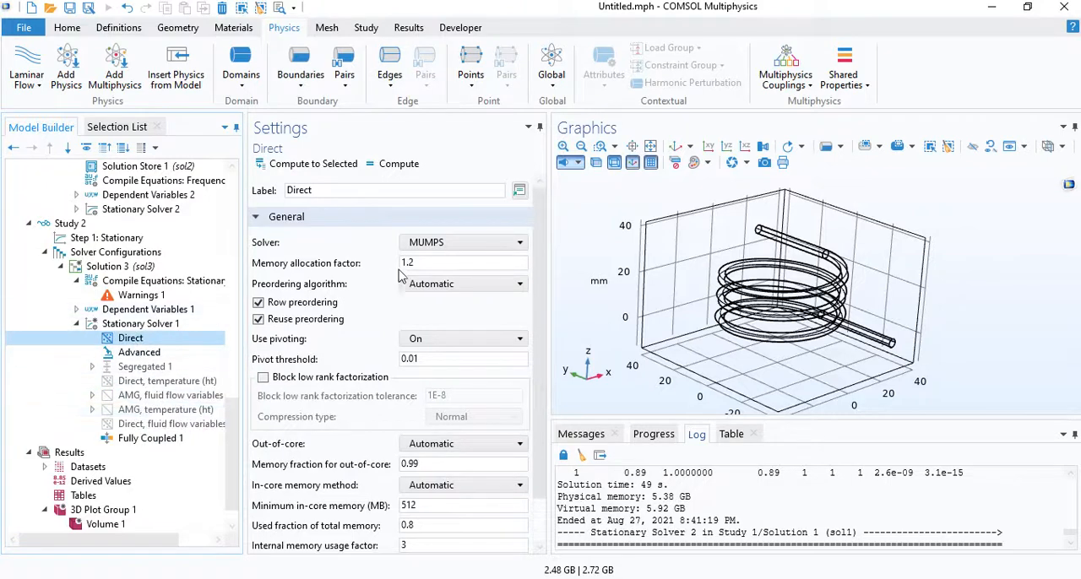
left_click(441, 245)
left_click(435, 275)
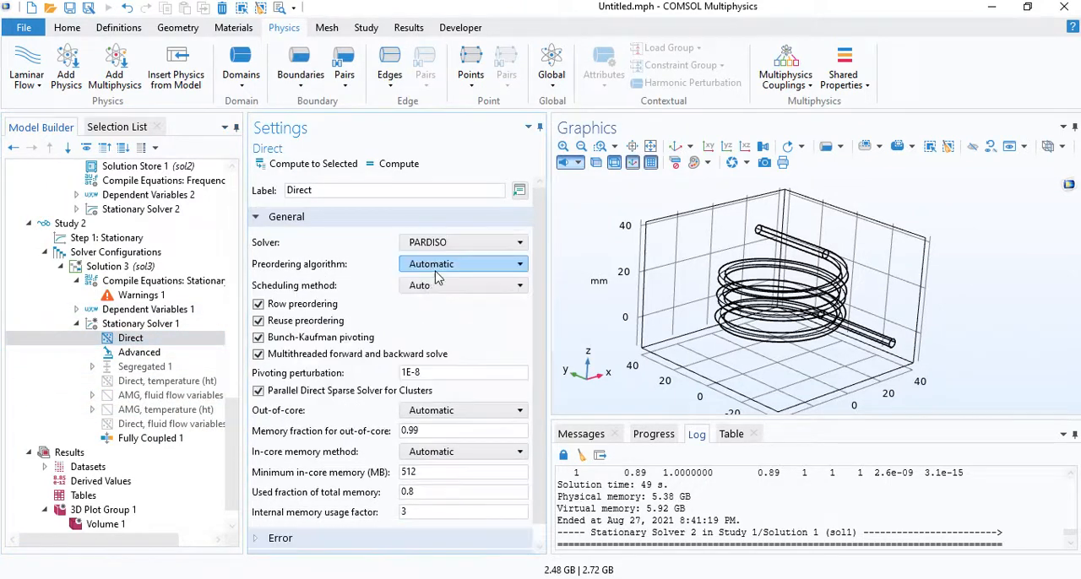
left_click(427, 413)
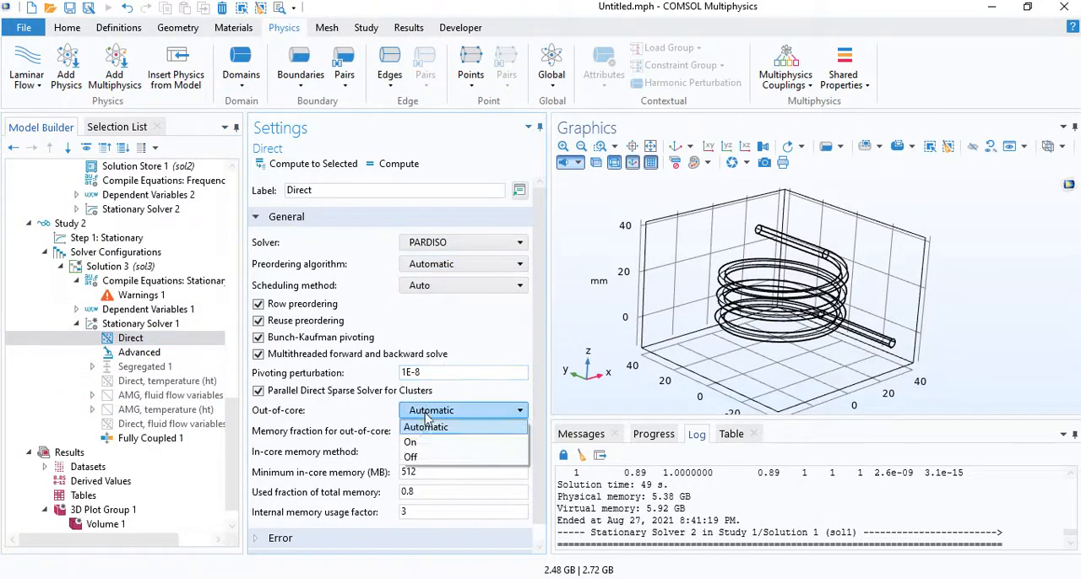
left_click(425, 455)
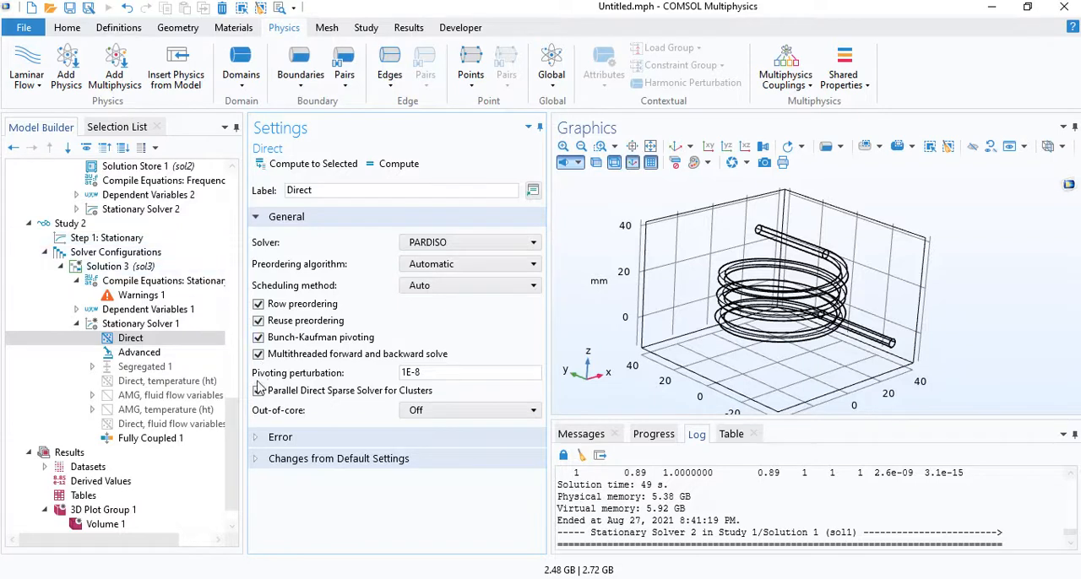
- Try to compute Study 2 from its Stationary step
left_click_drag(234, 421, 234, 396)
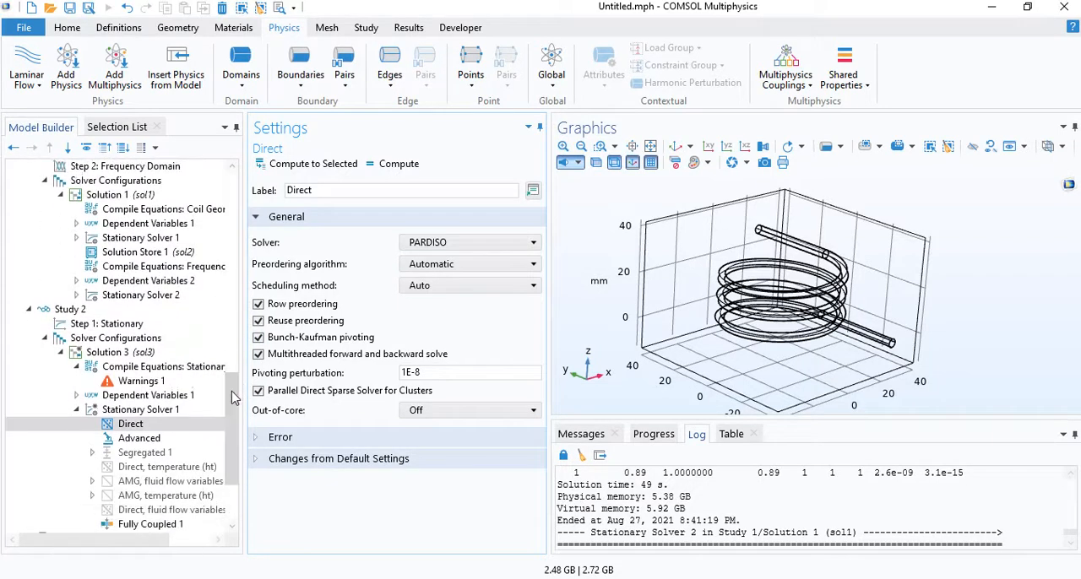
left_click(160, 326)
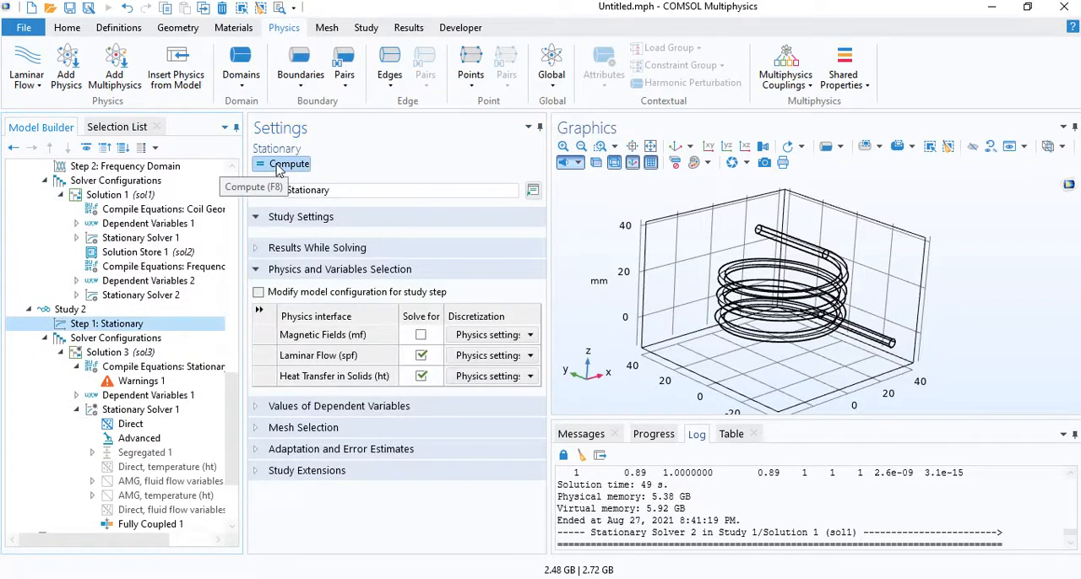
left_click(280, 164)
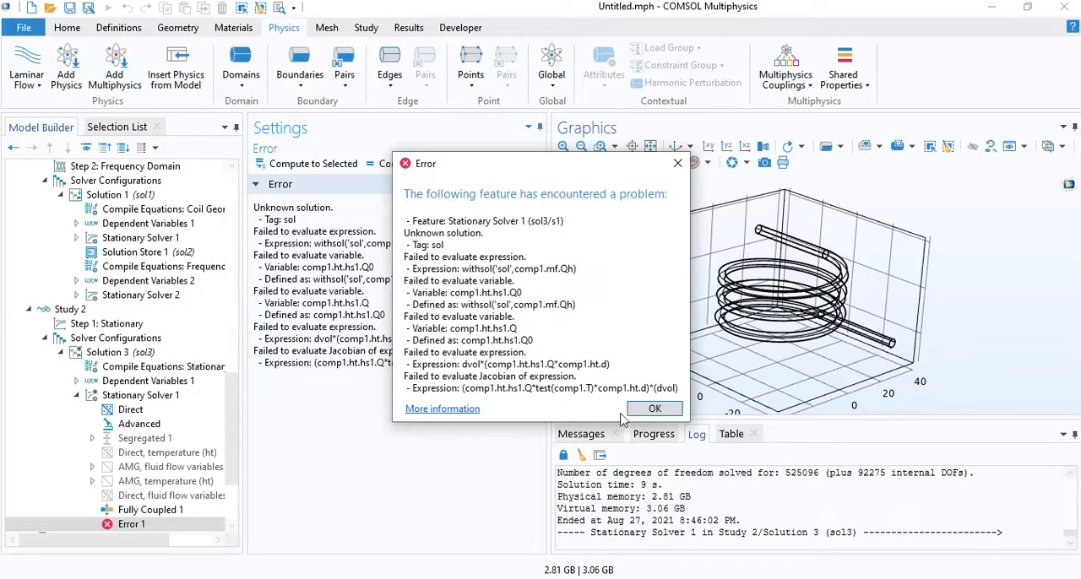
left_click(648, 410)
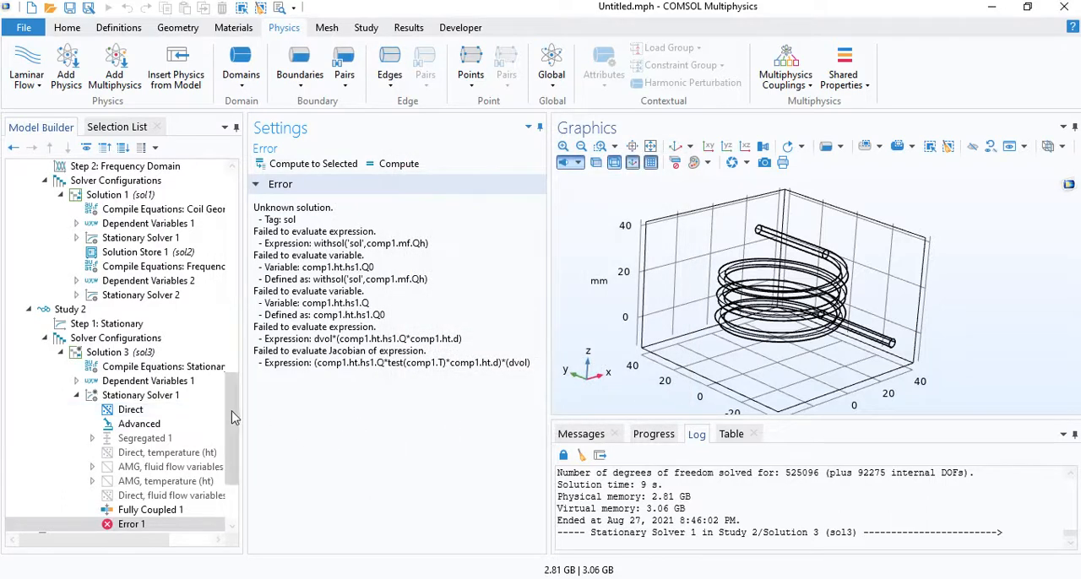
- Correct Heat Source 1's general source expression to withsol('sol1',mf.Qh)
left_click_drag(234, 417, 251, 339)
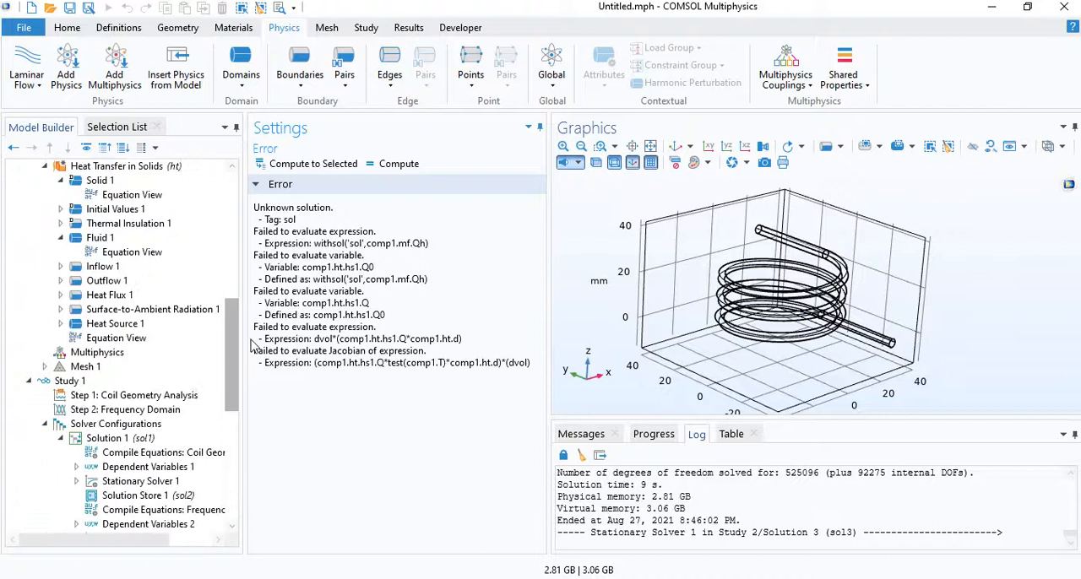
left_click(175, 330)
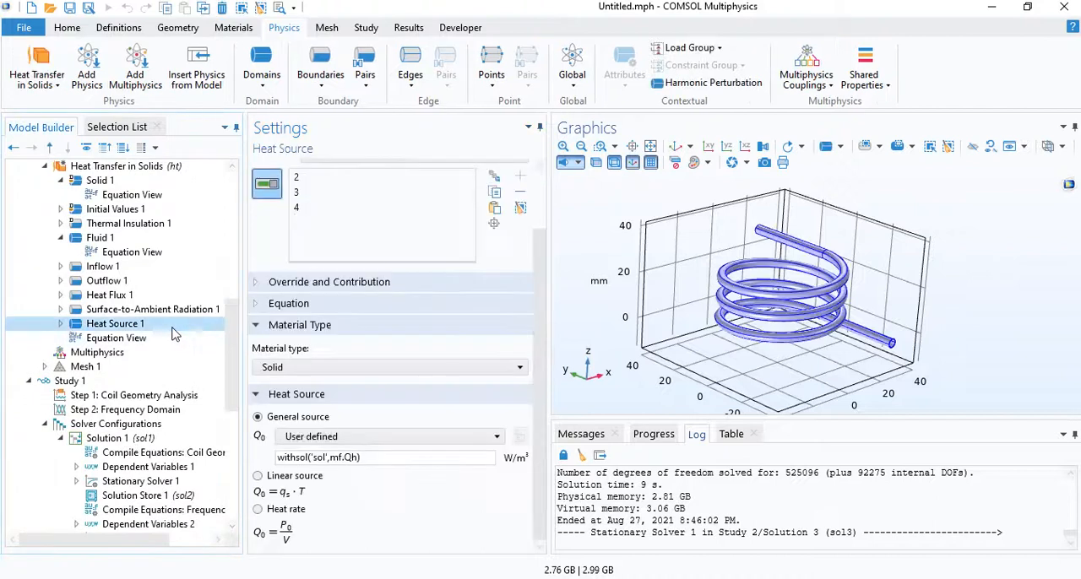
left_click(326, 459)
type("1")
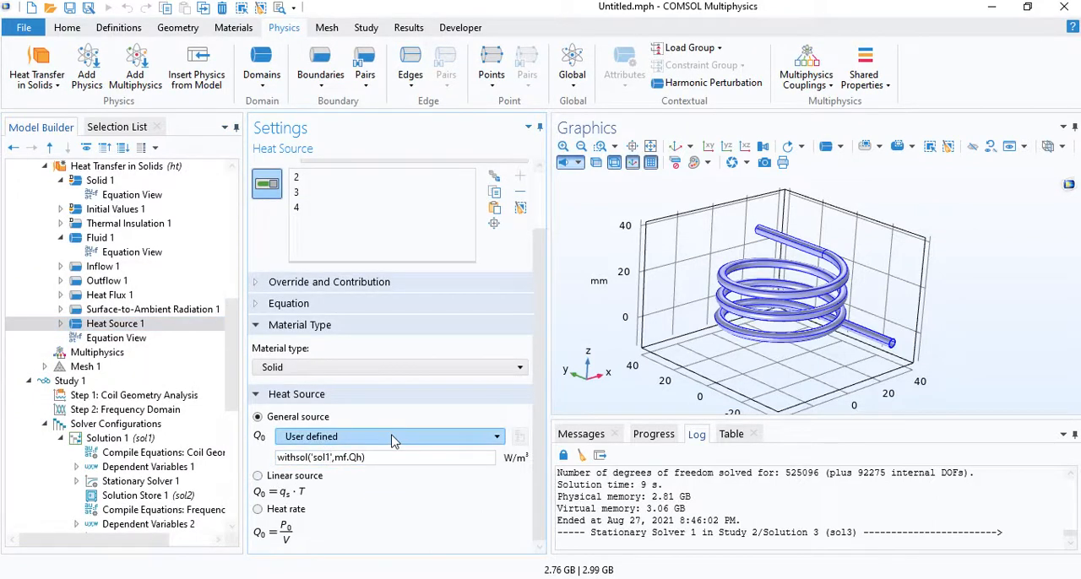
- Recompute Study 2's Stationary step and inspect the nonlinear solver's convergence plot
left_click_drag(236, 325, 234, 412)
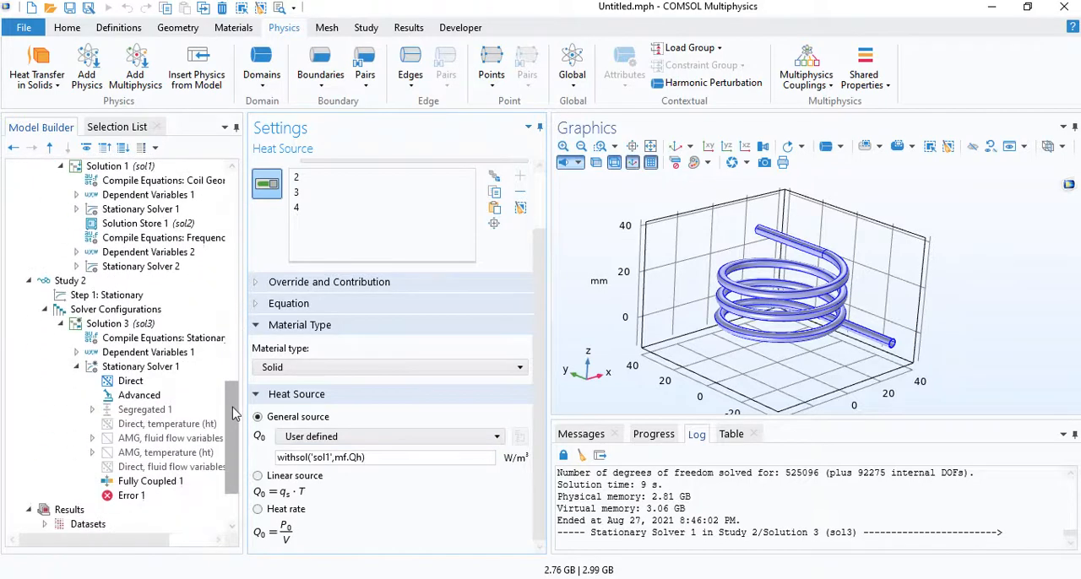
left_click(109, 295)
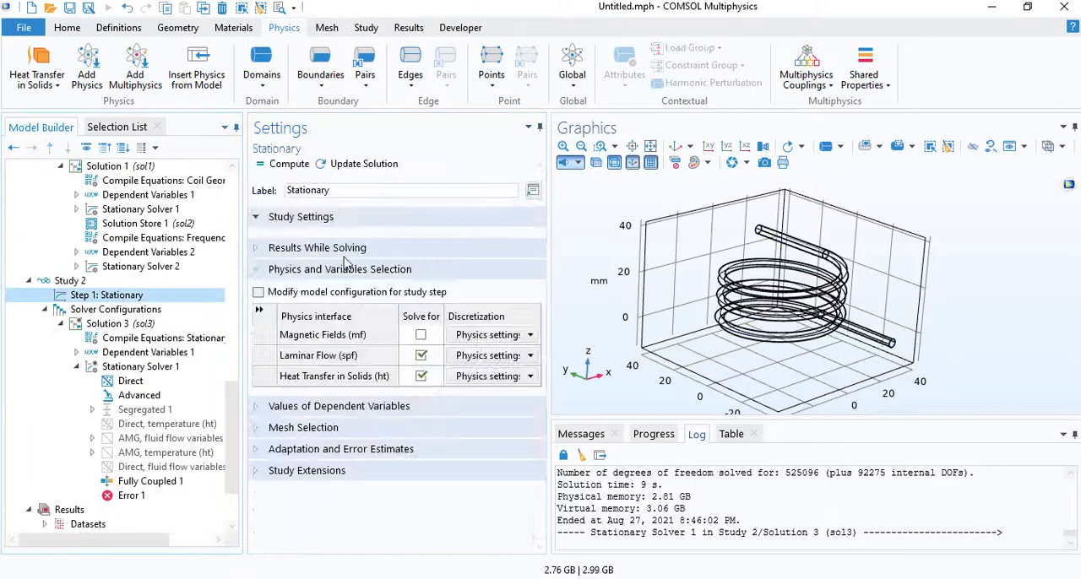
left_click(283, 164)
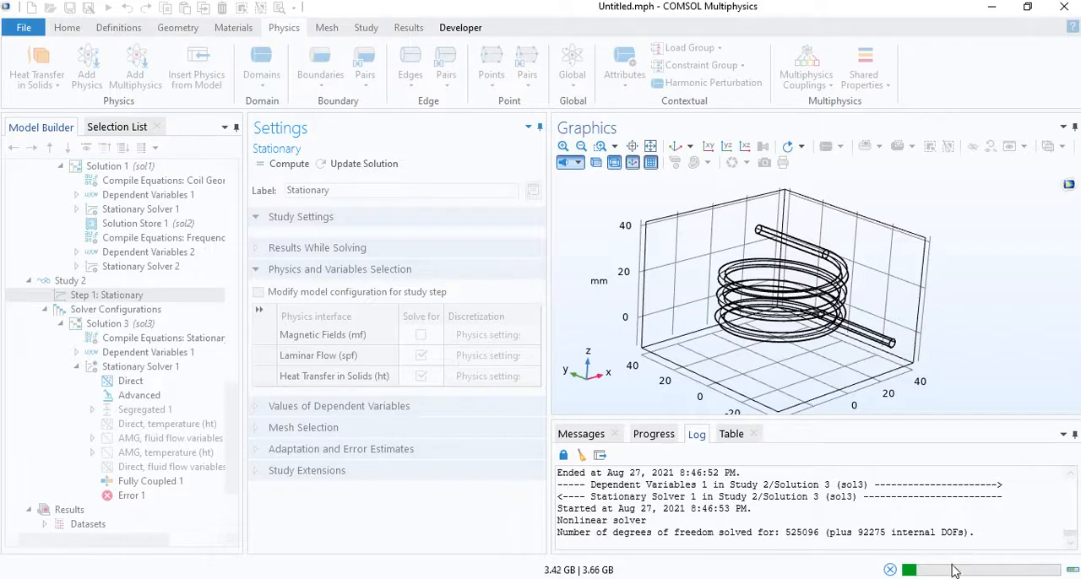
mouse_move(952, 573)
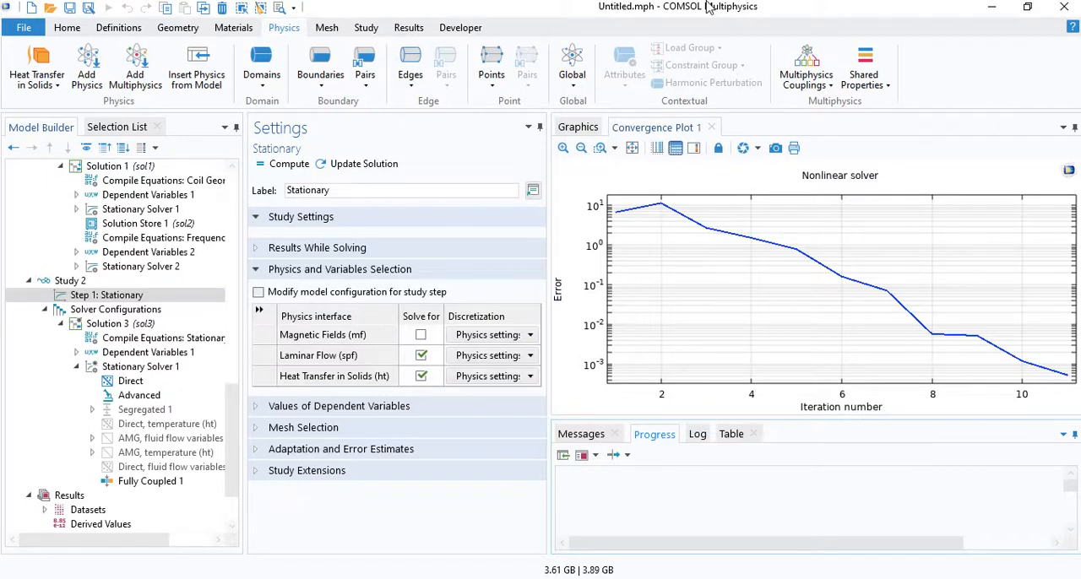
left_click_drag(896, 302, 837, 276)
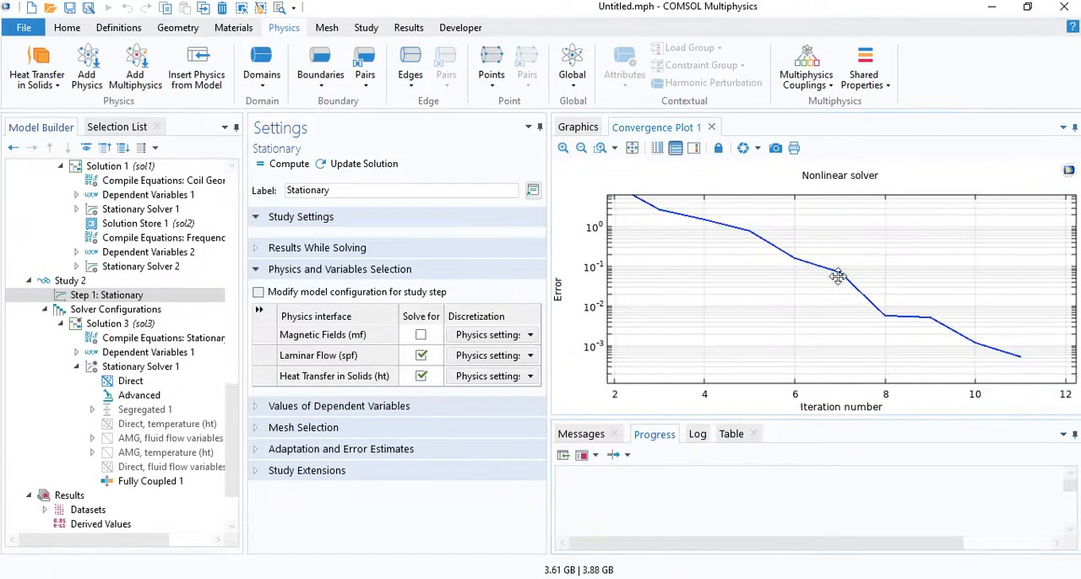
scroll(1020, 360, "up", 3)
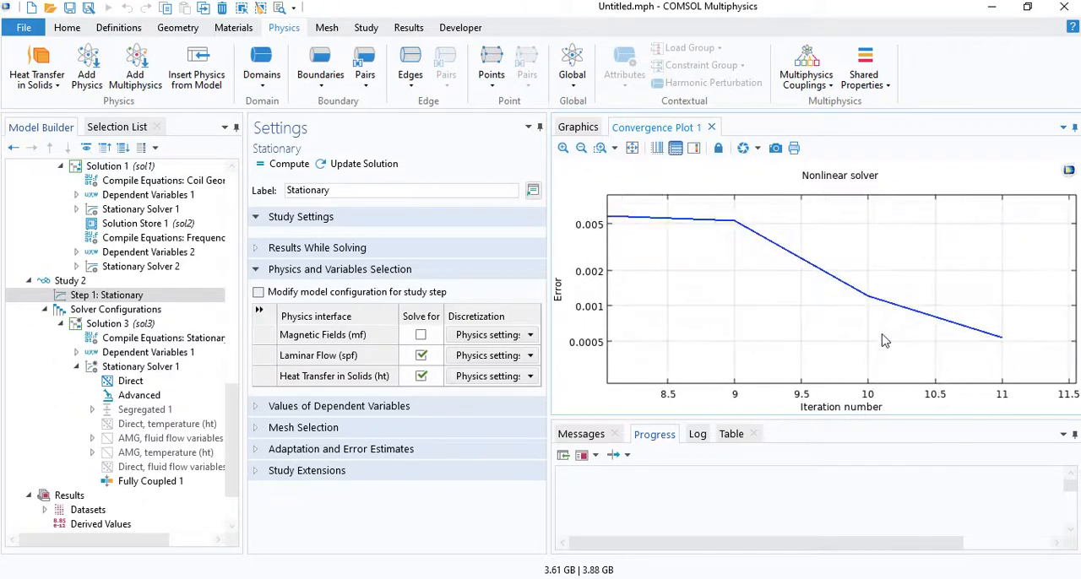
left_click(638, 154)
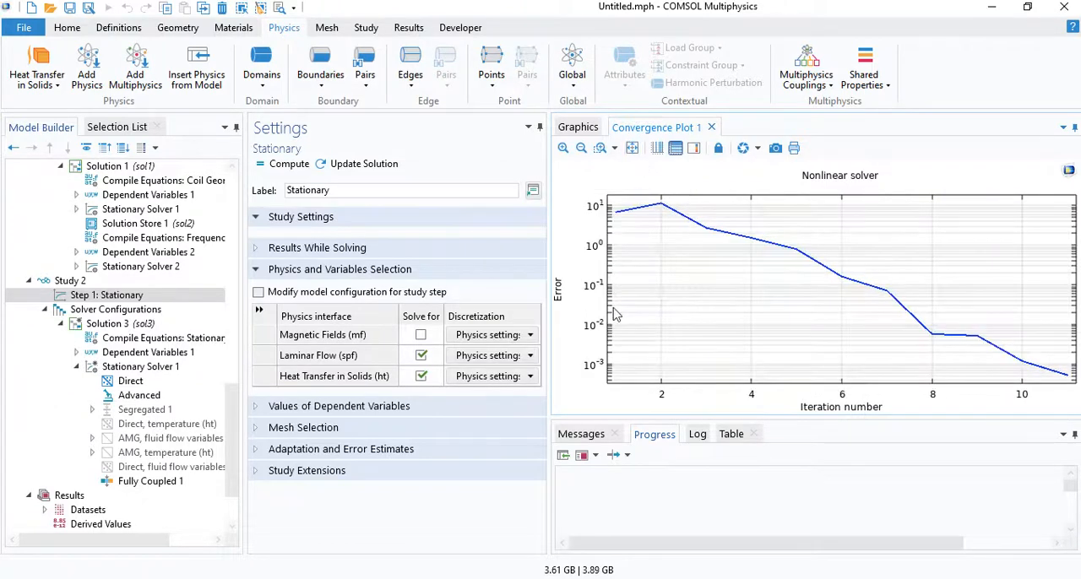
- Create a 3D plot group using the Study 2/Solution 3 (sol3) dataset and add a Volume plot to it
scroll(99, 440, "down", 2)
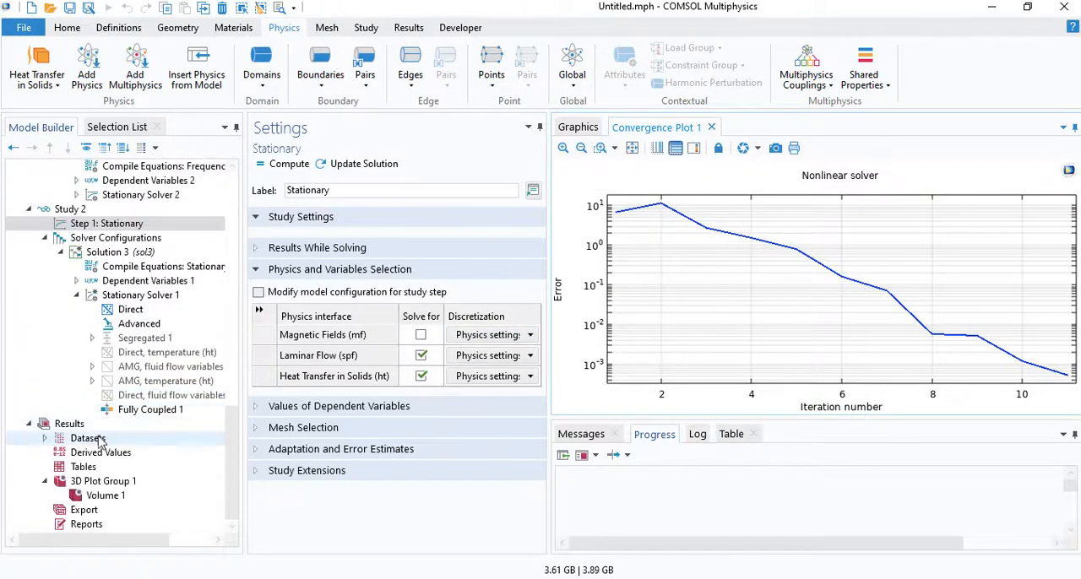
right_click(97, 425)
left_click(207, 179)
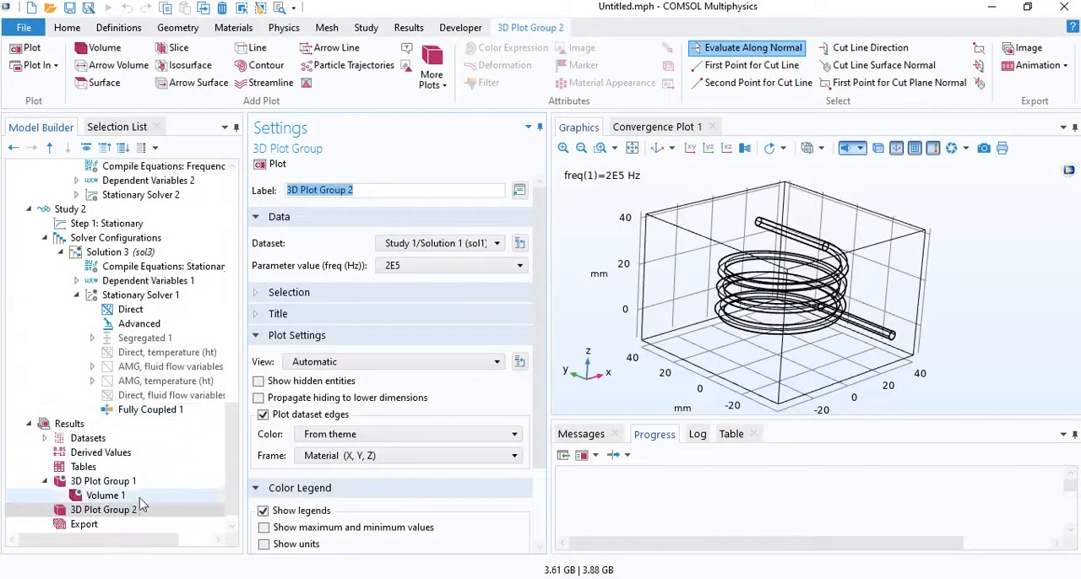
left_click(433, 244)
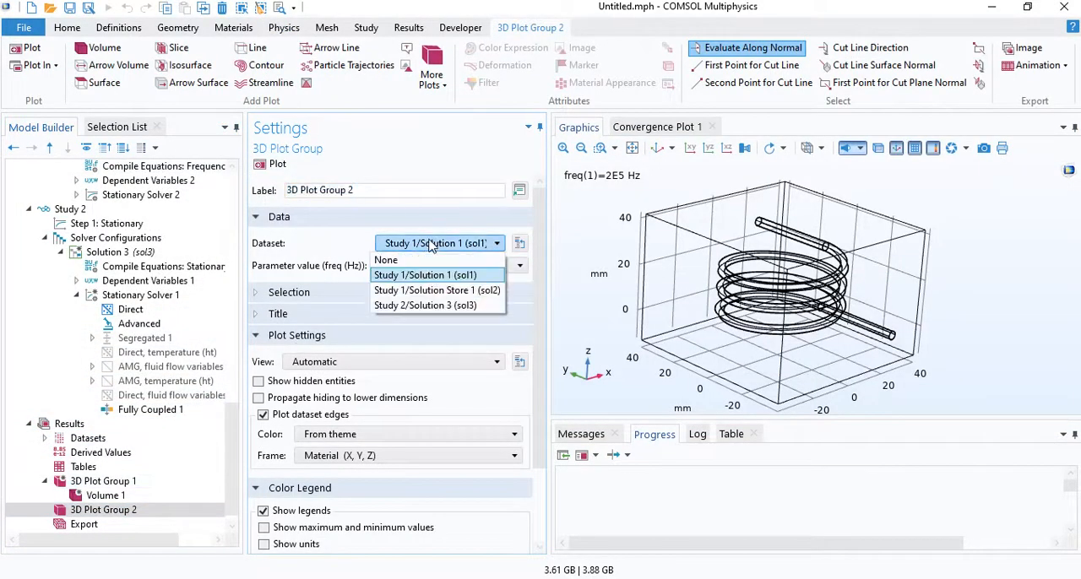
left_click(418, 306)
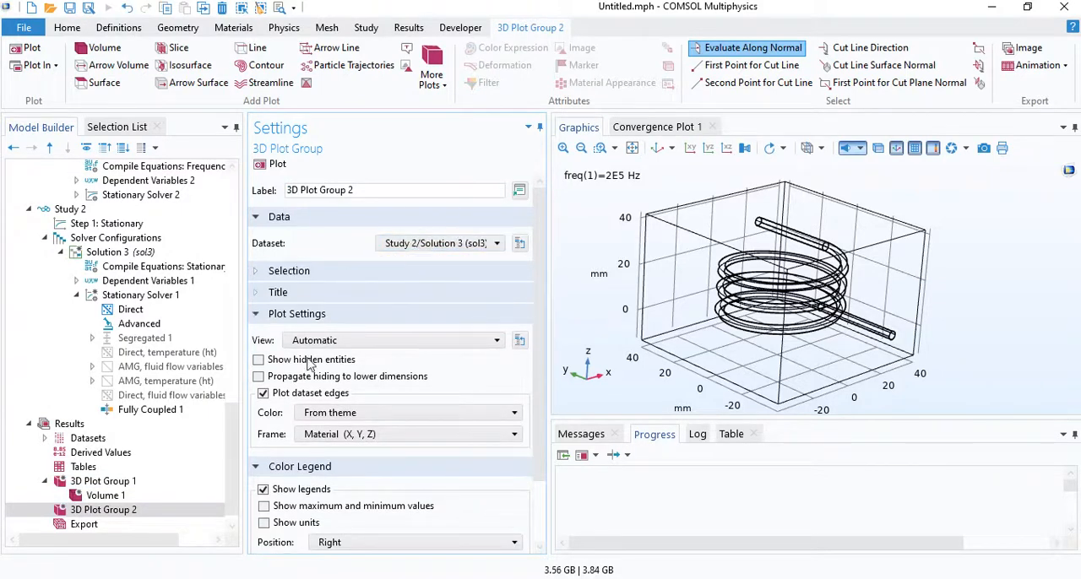
right_click(108, 510)
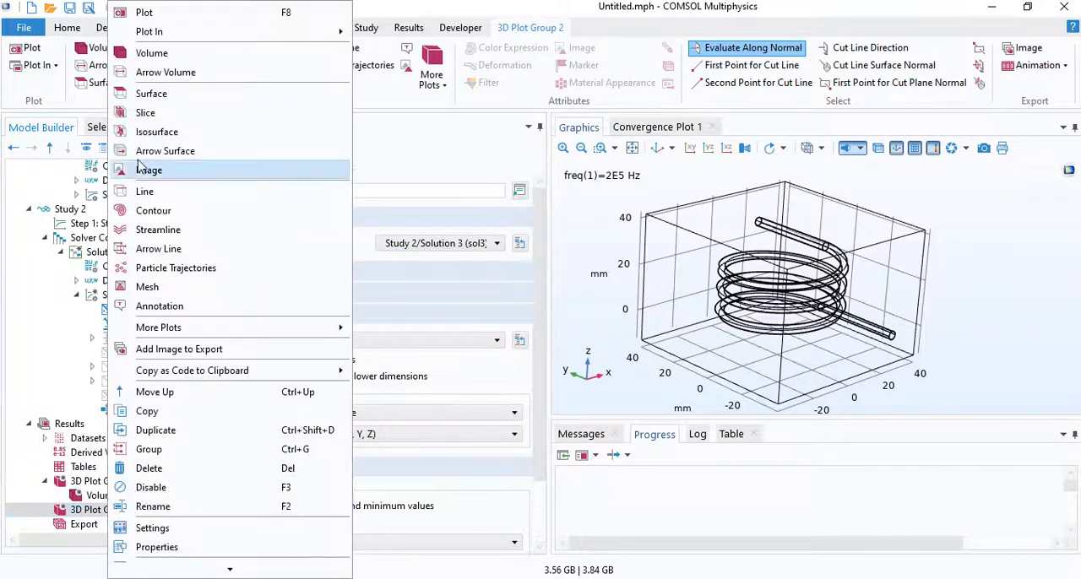
left_click(172, 61)
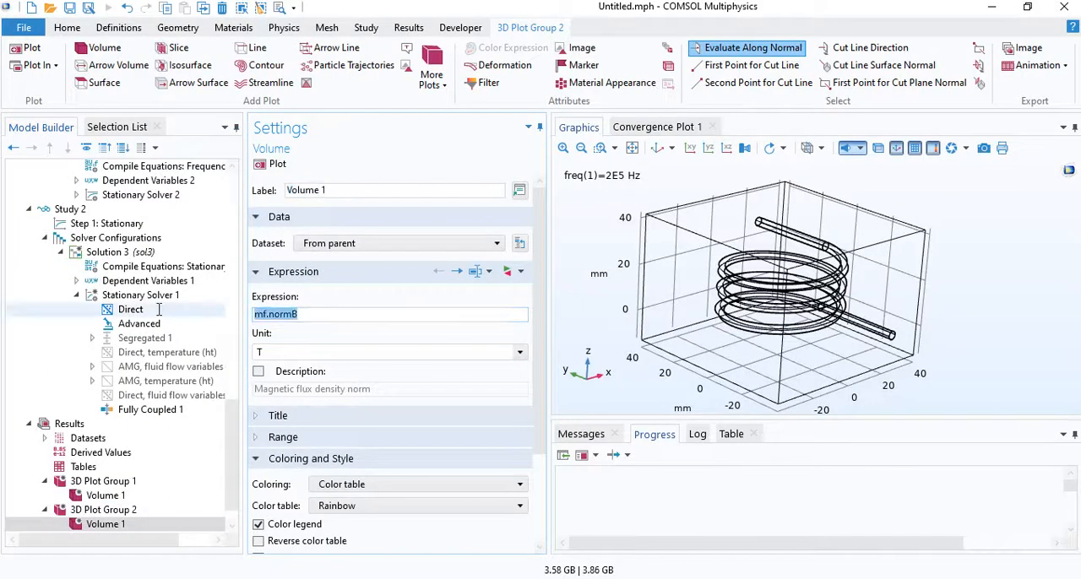
- Set the Volume 1 expression of 3D Plot Group 2 to T in degC, plot it and inspect the coil's temperature distribution
type("T")
key("Tab")
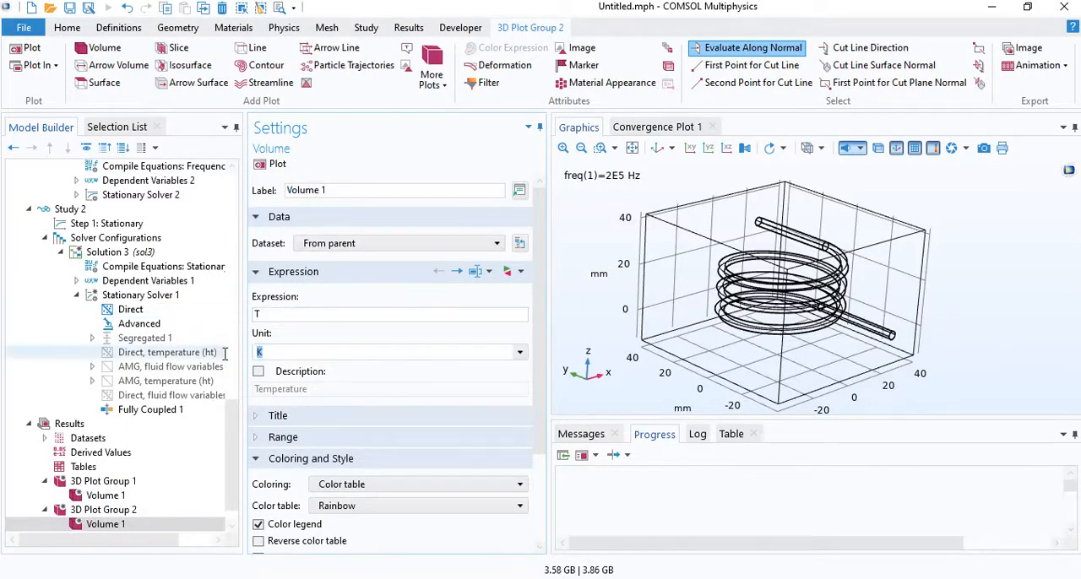
type("degC")
left_click(259, 165)
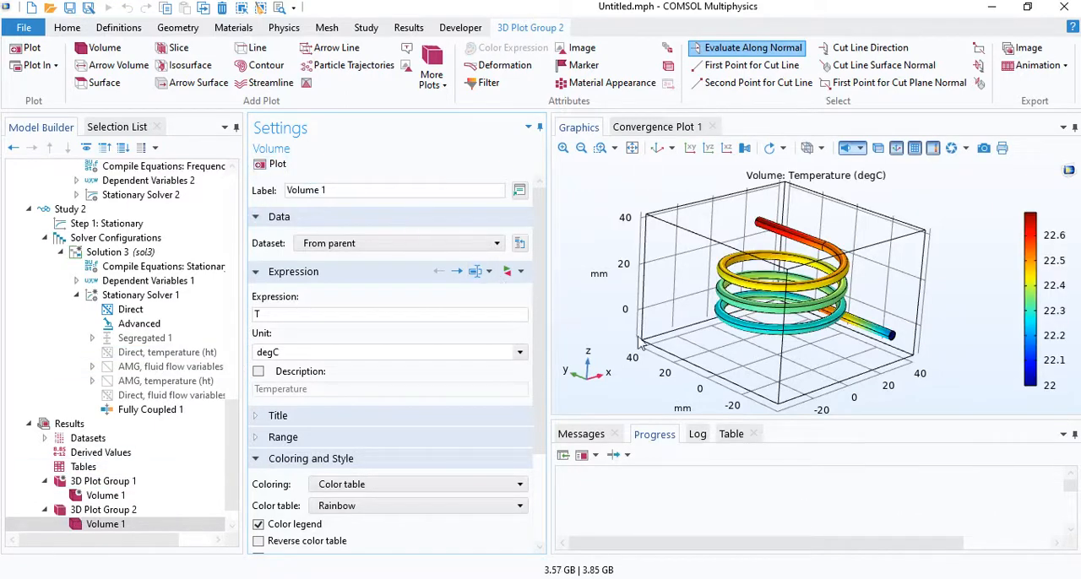
mouse_move(760, 326)
left_mouse_down()
mouse_move(757, 296)
mouse_move(769, 321)
left_mouse_up()
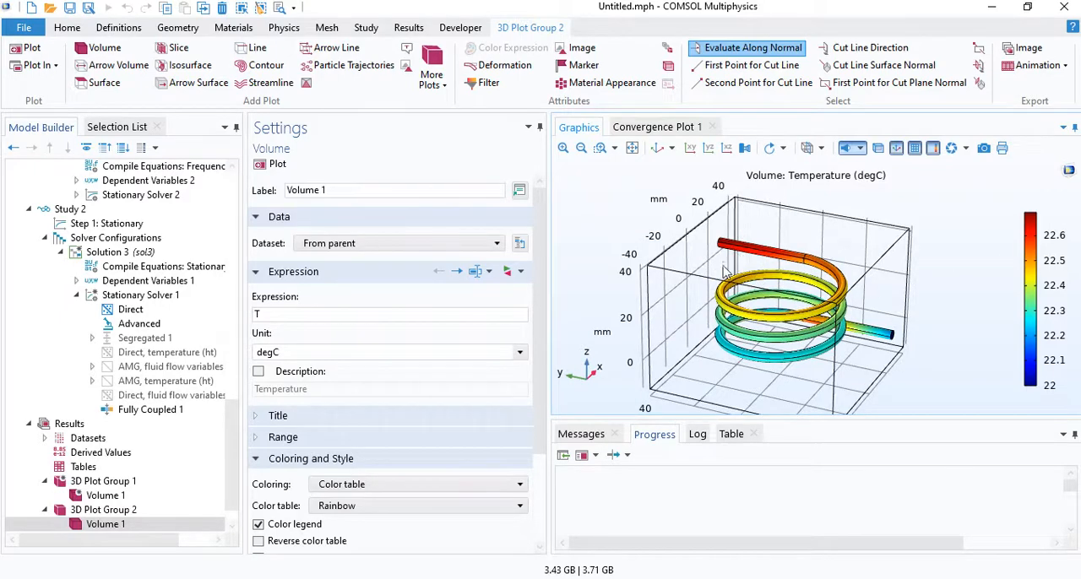
left_click_drag(723, 285, 640, 308)
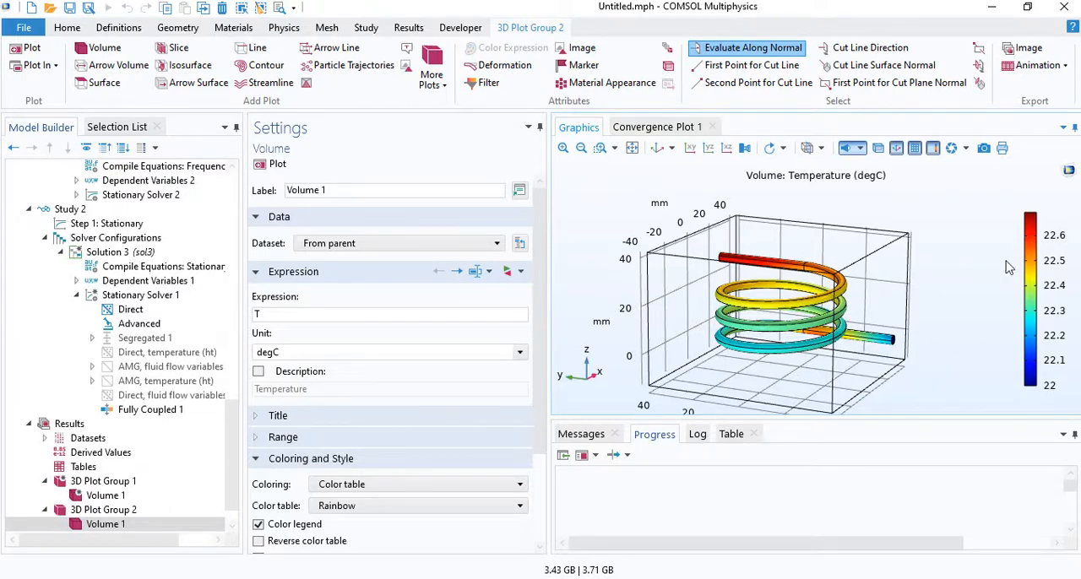
left_click_drag(801, 303, 797, 309)
right_click_drag(796, 304, 783, 300)
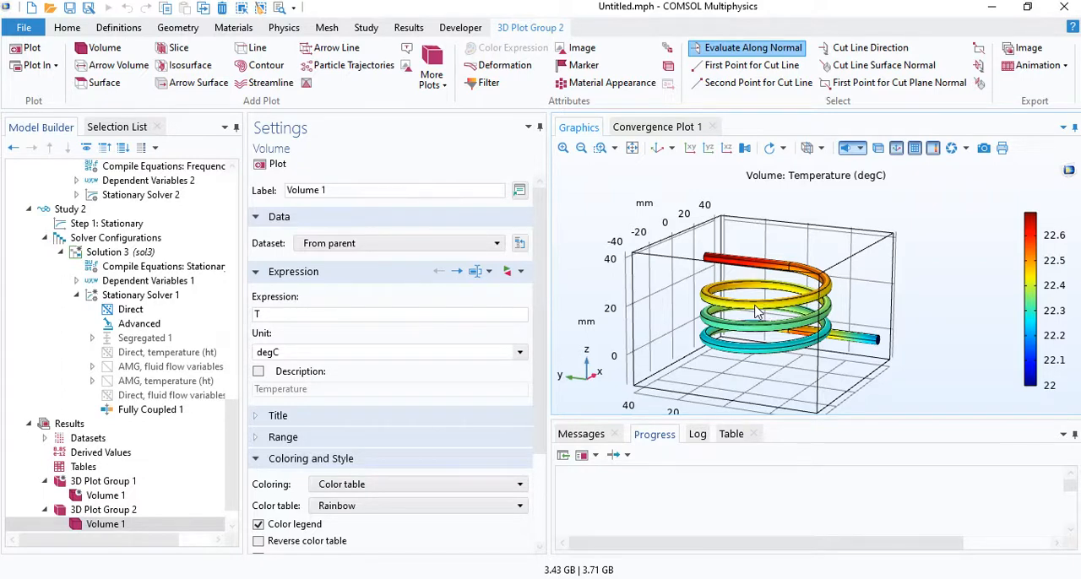
- Create another 3D plot group using the Study 2/Solution 3 (sol3) dataset and add a Volume plot to it
scroll(229, 410, "down", 1)
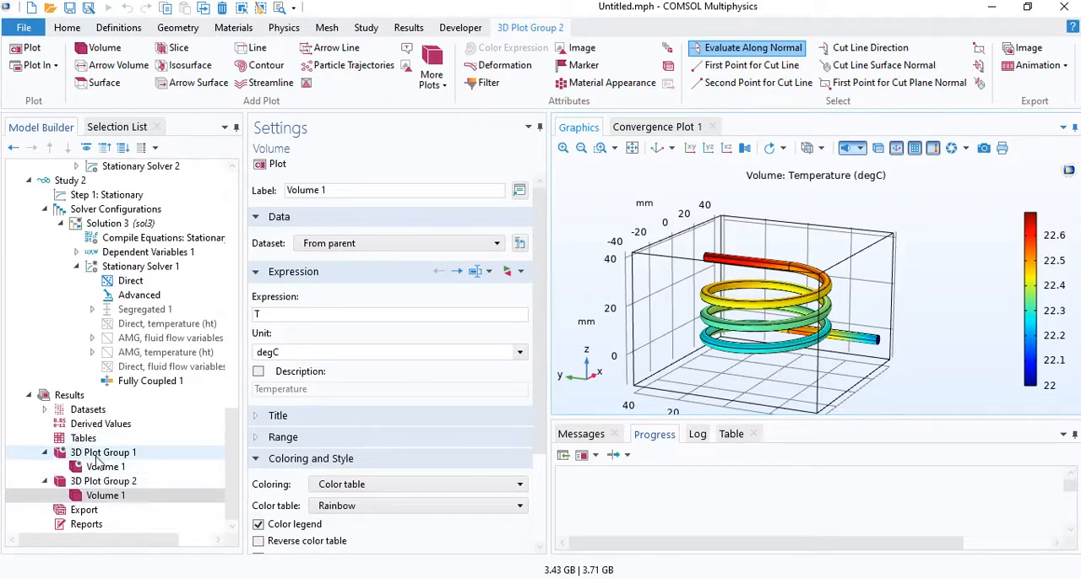
right_click(81, 402)
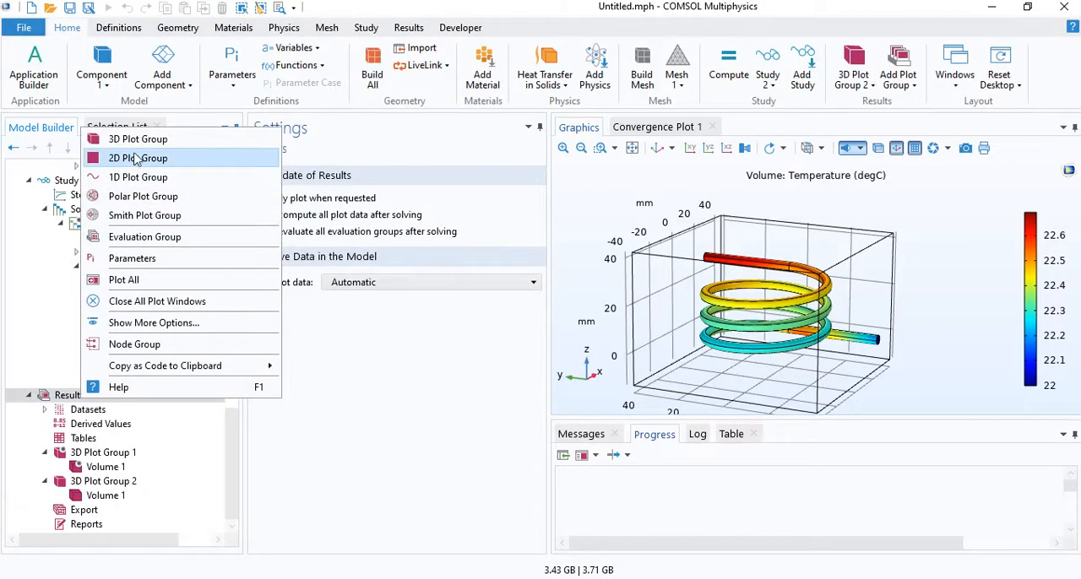
left_click(138, 140)
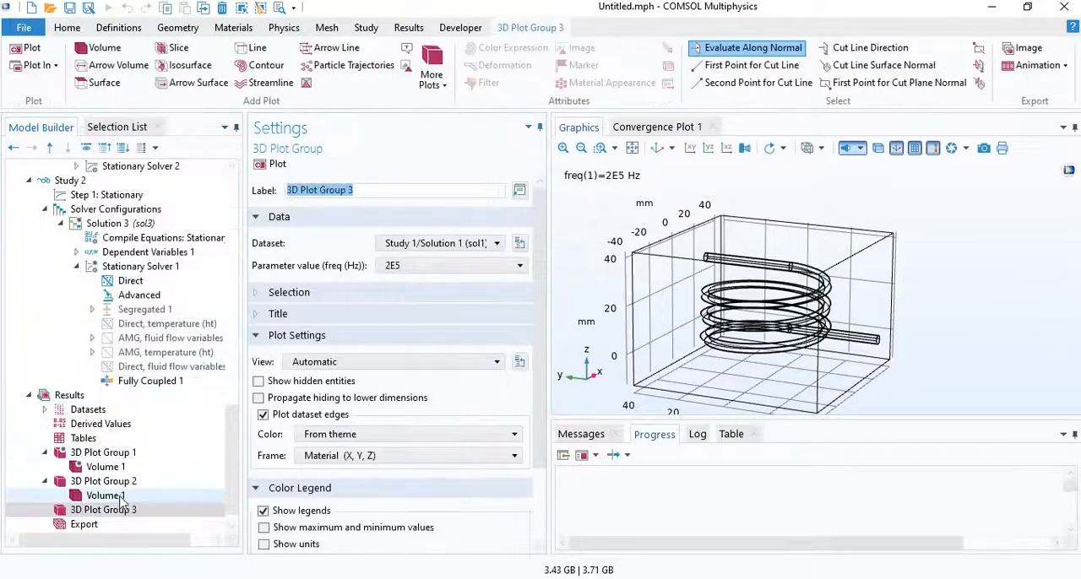
right_click(117, 509)
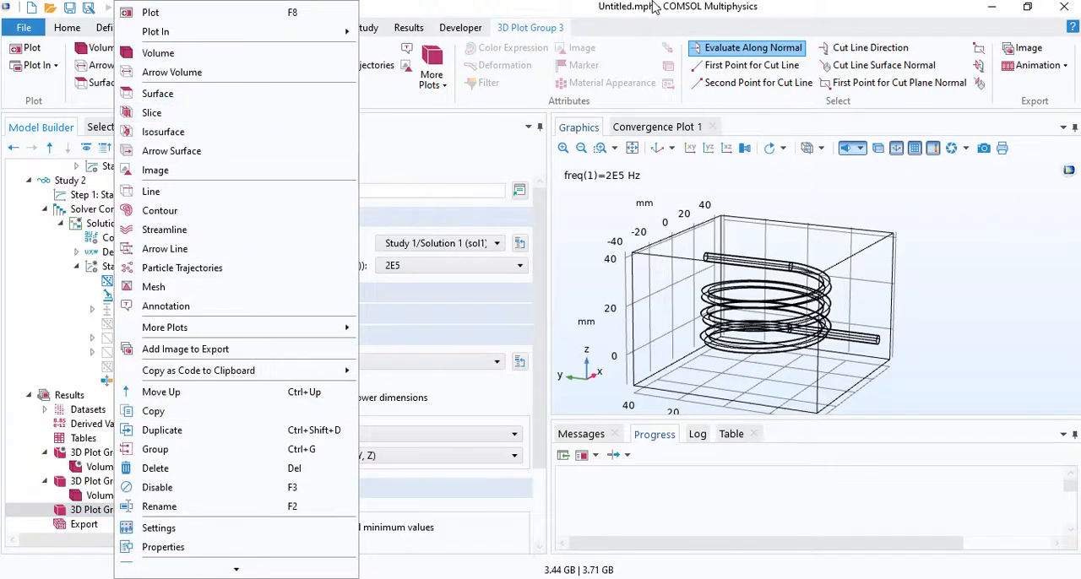
left_click(626, 5)
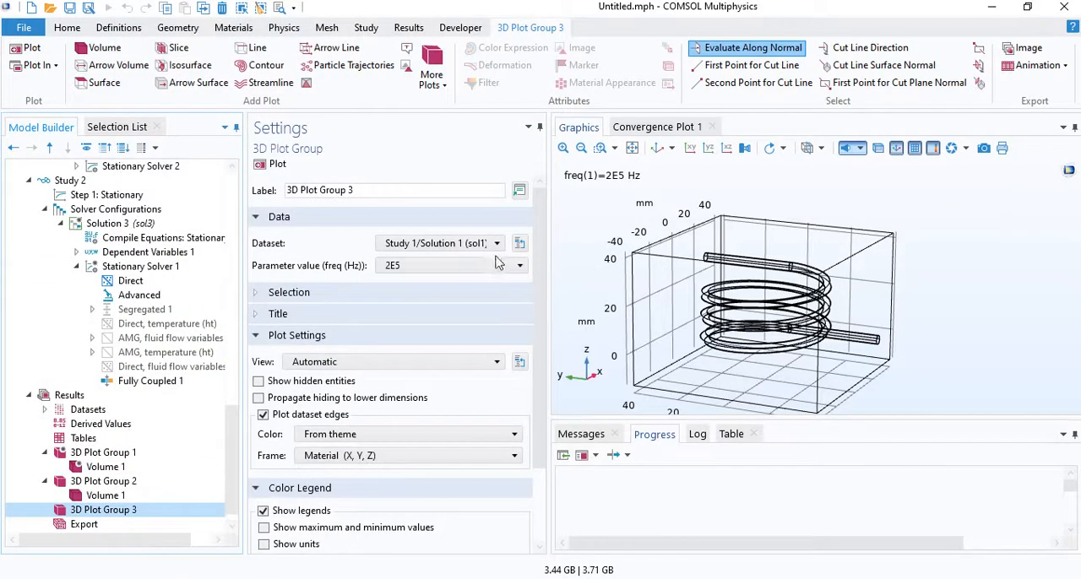
left_click(439, 243)
left_click(426, 299)
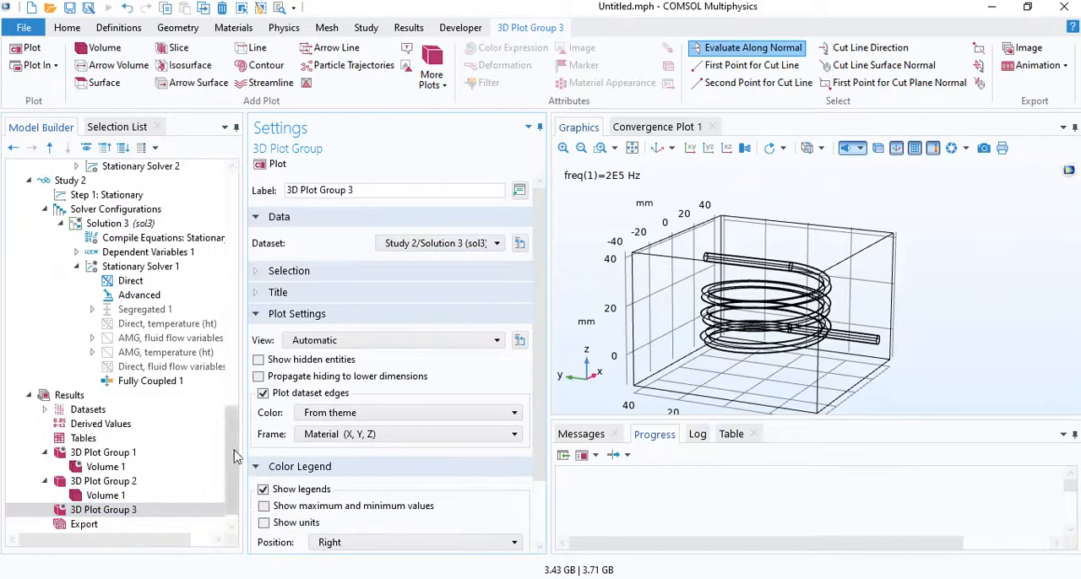
right_click(133, 512)
left_click(203, 54)
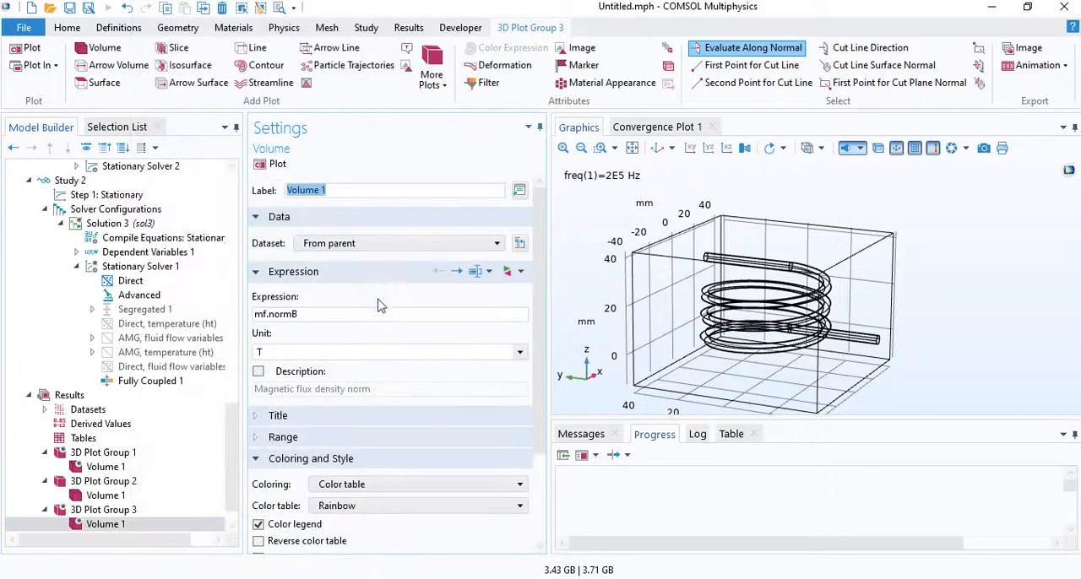
- Find the Laminar Flow velocity magnitude spf.U for 3D Plot Group 3's volume expression and plot it in m/s
left_click(507, 272)
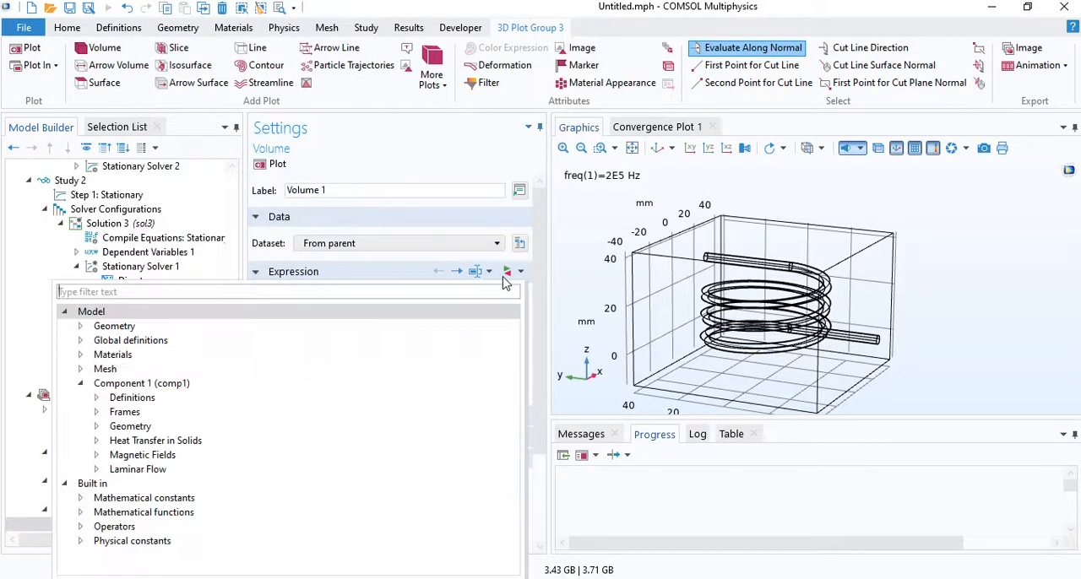
type("veloc")
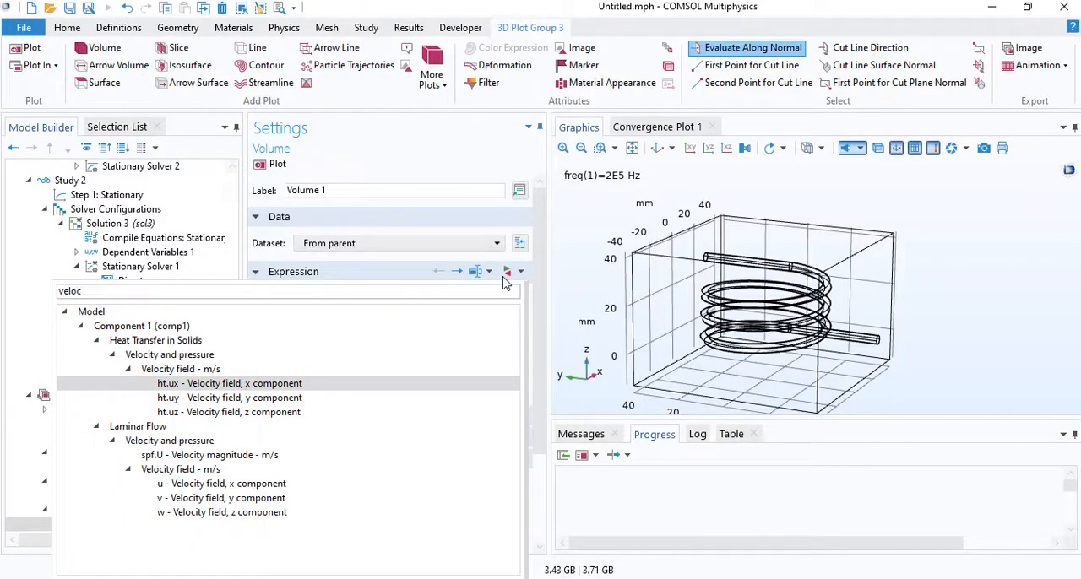
key("Down")
key("Down")
key("Down")
key("Down")
key("Down")
key("Up")
key("Up")
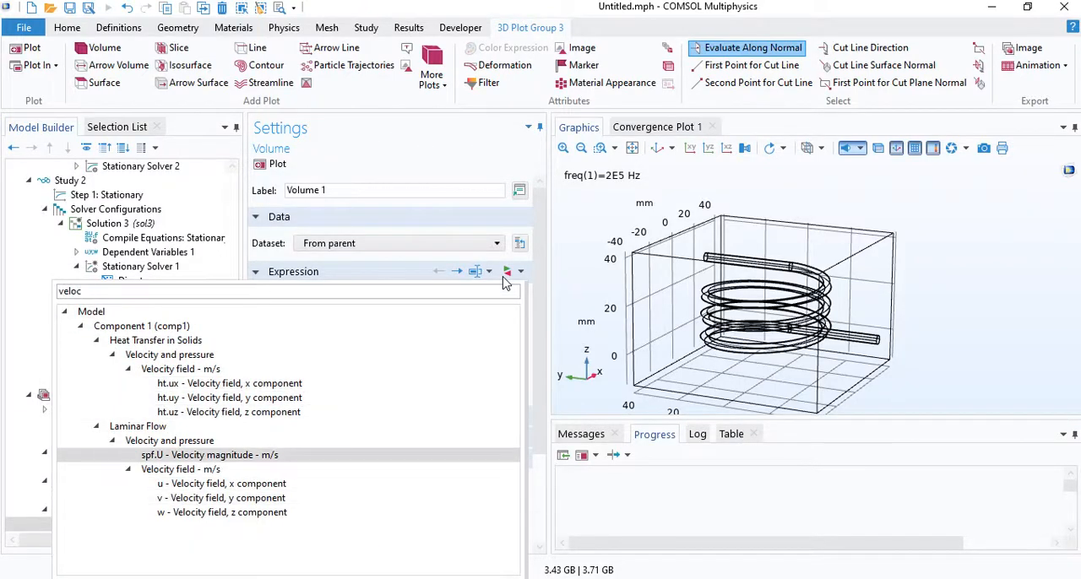
key("Return")
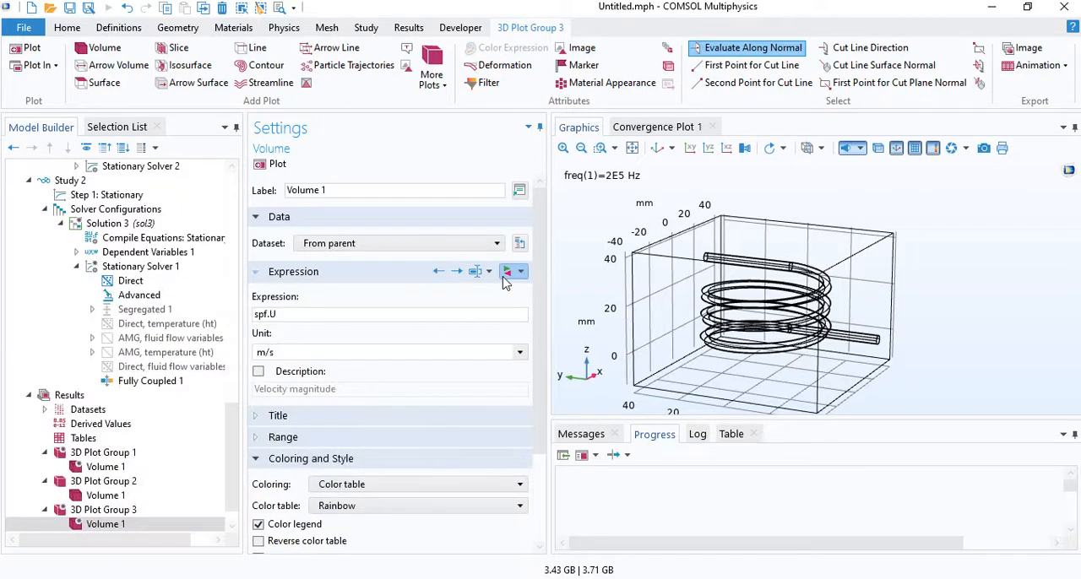
left_click(272, 164)
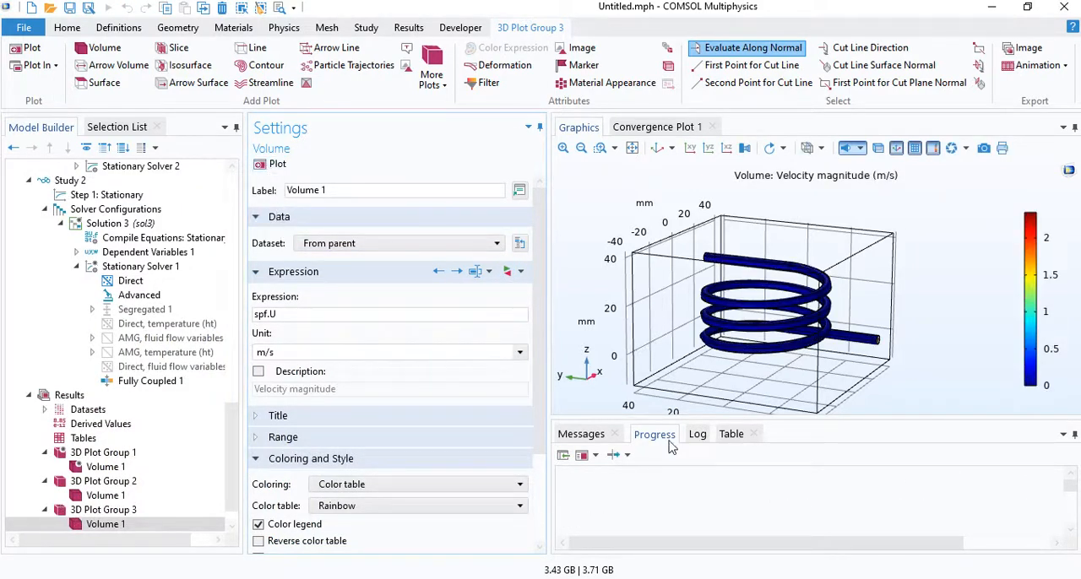
- Examine the velocity magnitude profile at the open end of the coil's lower straight lead and along the coil
left_click_drag(764, 363, 790, 306)
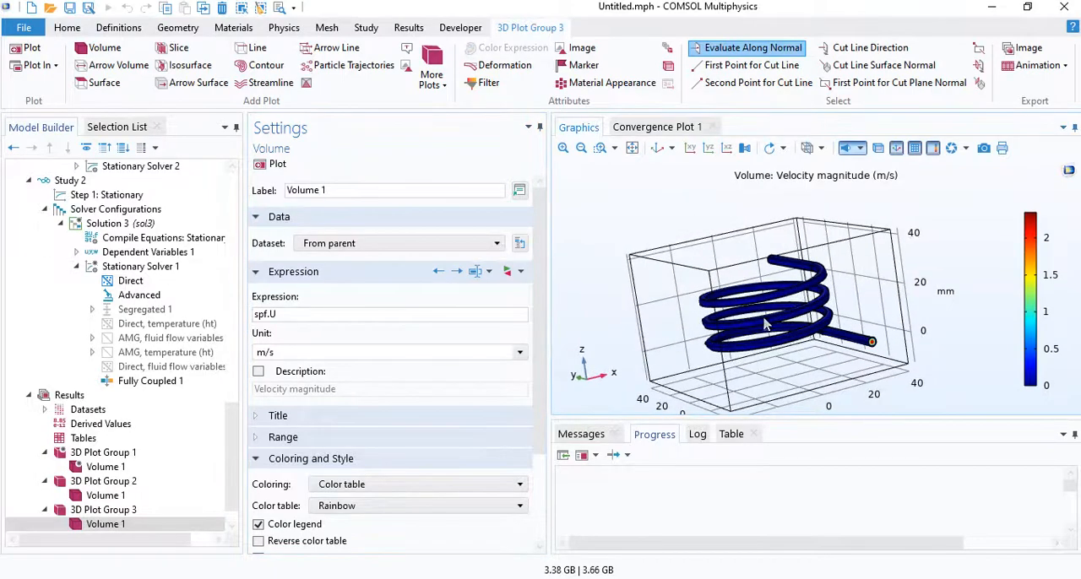
left_click_drag(740, 343, 860, 381)
scroll(860, 380, "up", 5)
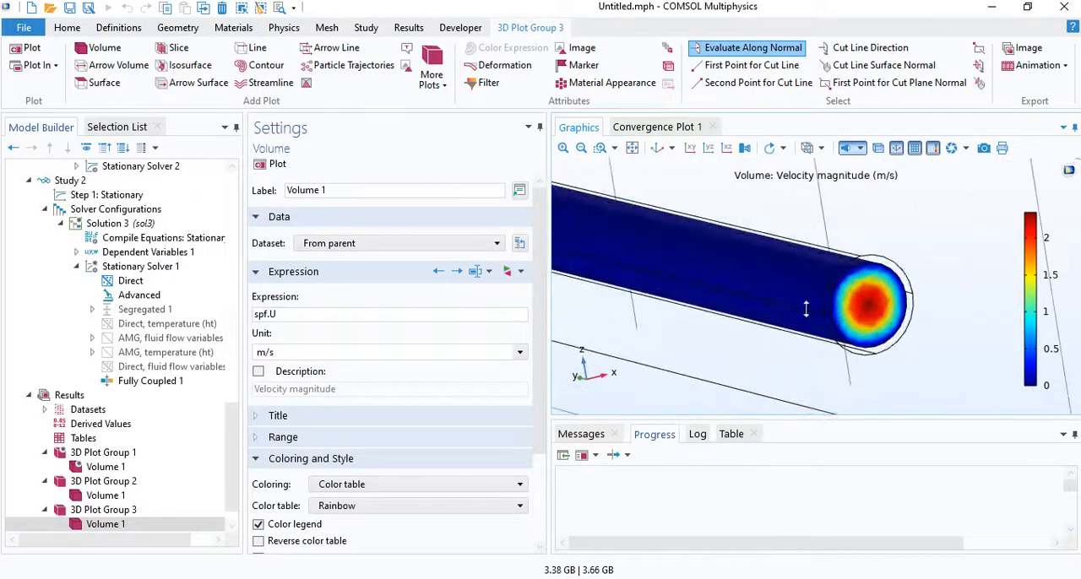
scroll(808, 309, "up", 4)
scroll(815, 321, "down", 6)
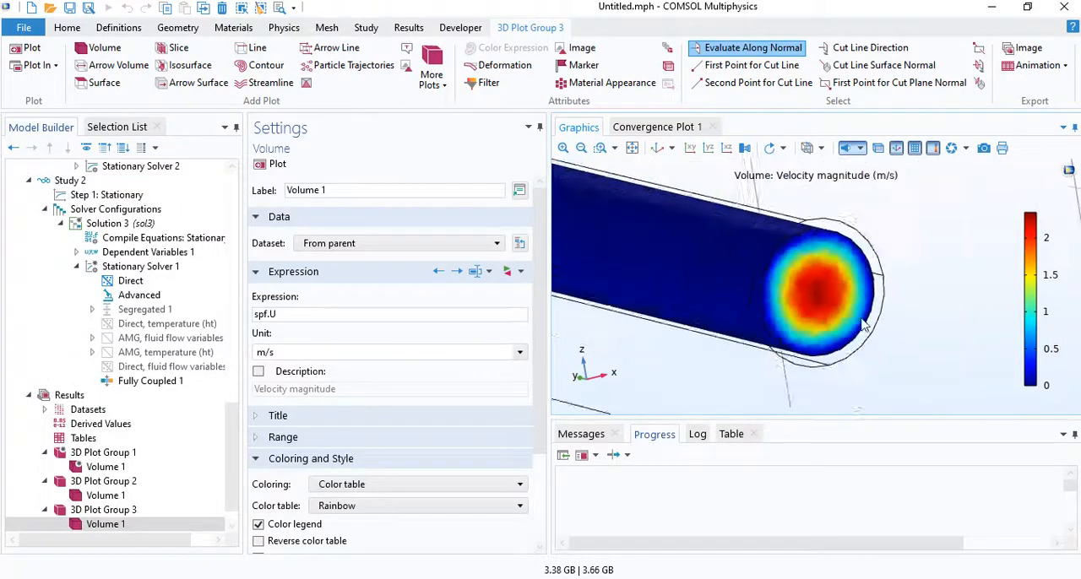
middle_click_drag(844, 309, 949, 339)
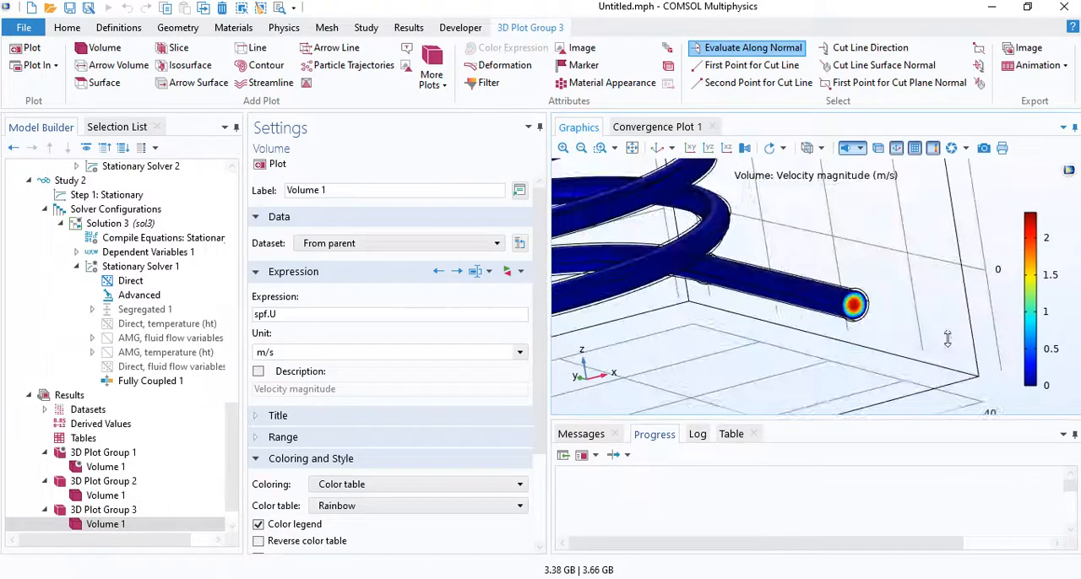
middle_click_drag(836, 322, 1045, 322)
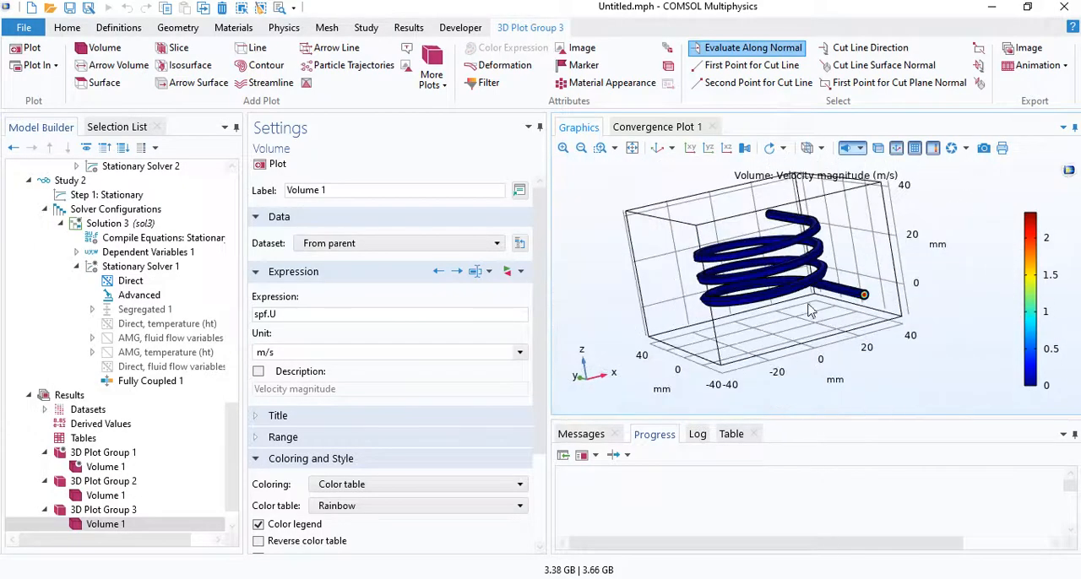
left_click_drag(810, 310, 403, 321)
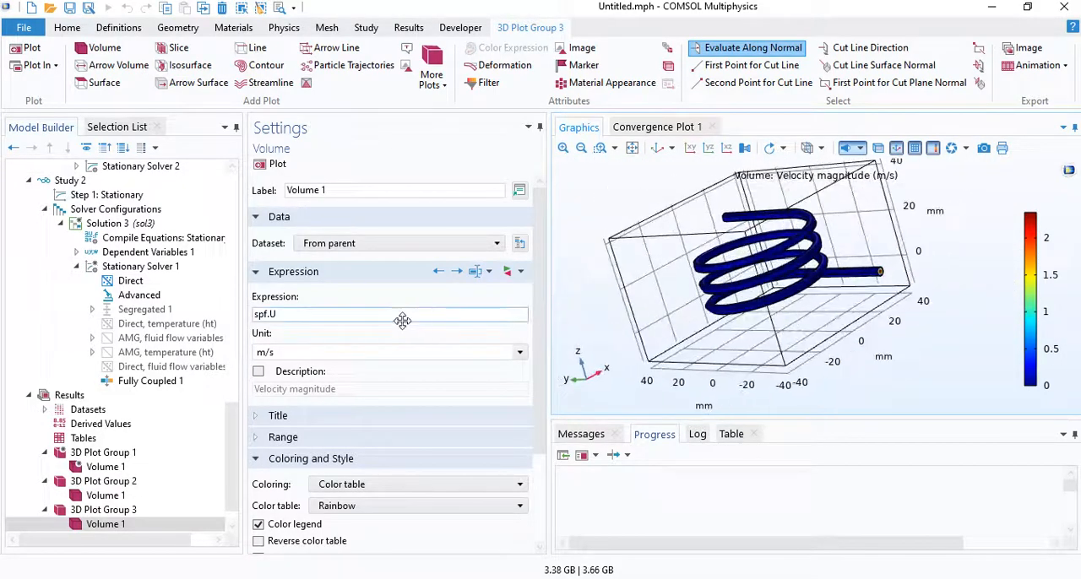
- Set the volume expression in 3D Plot Group 3 to p, plot it and inspect the pressure along the coil
left_click_drag(333, 312, 218, 323)
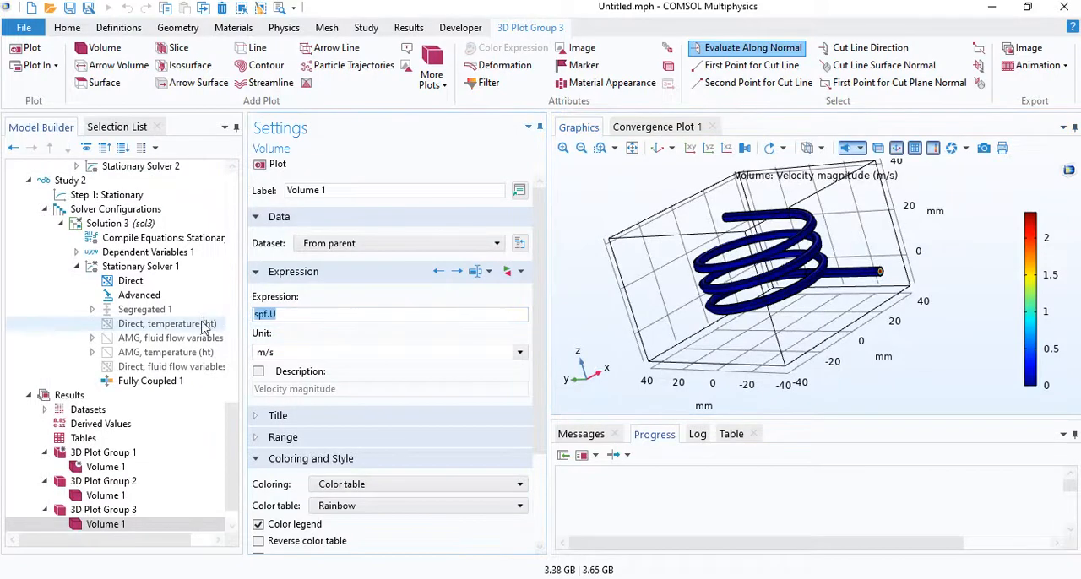
type("p")
left_click(275, 164)
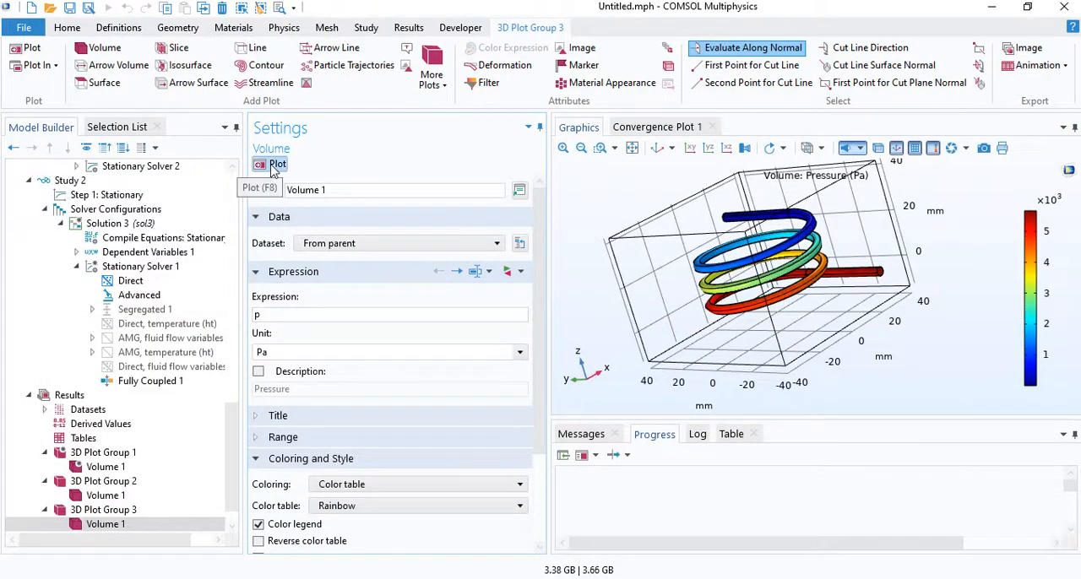
left_click_drag(676, 267, 924, 283)
mouse_move(682, 247)
left_mouse_down()
mouse_move(702, 248)
mouse_move(684, 246)
left_mouse_up()
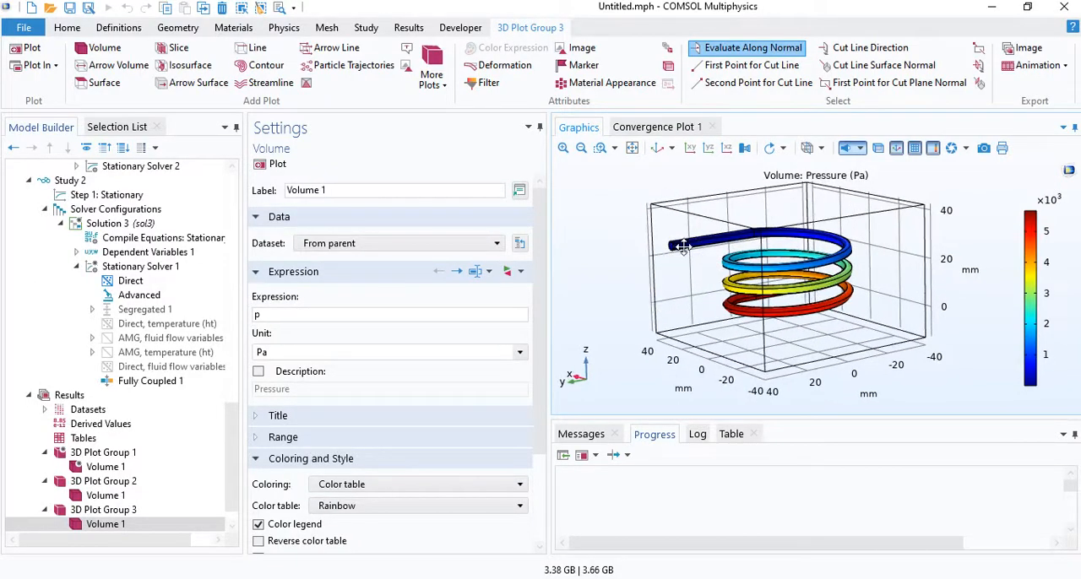
left_click_drag(802, 285, 683, 301)
- Add a Global Evaluation to Derived Values, keeping Study 1/Solution 1 (sol1) as its dataset
scroll(103, 459, "down", 1)
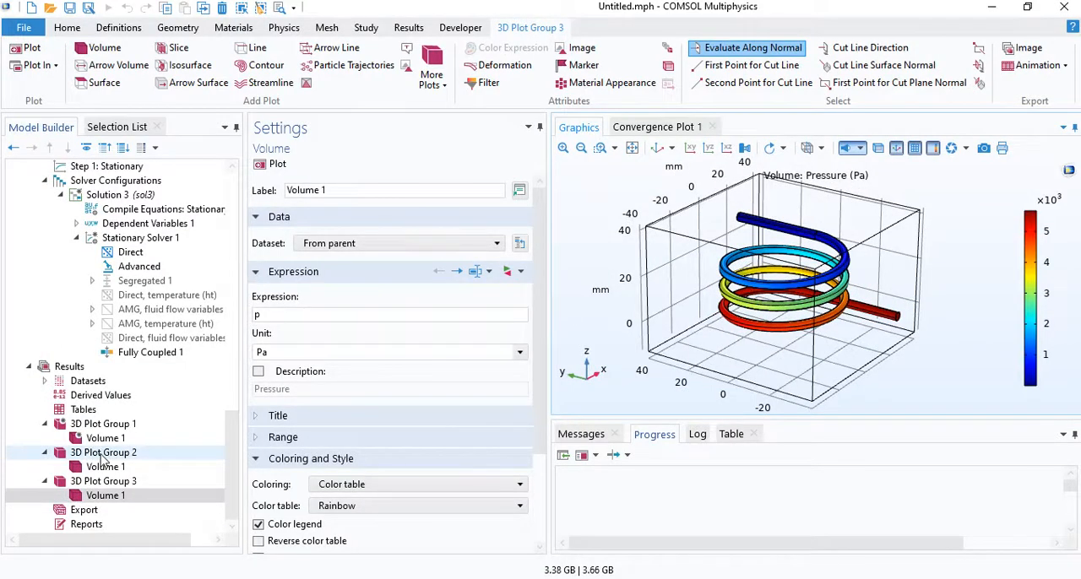
right_click(106, 397)
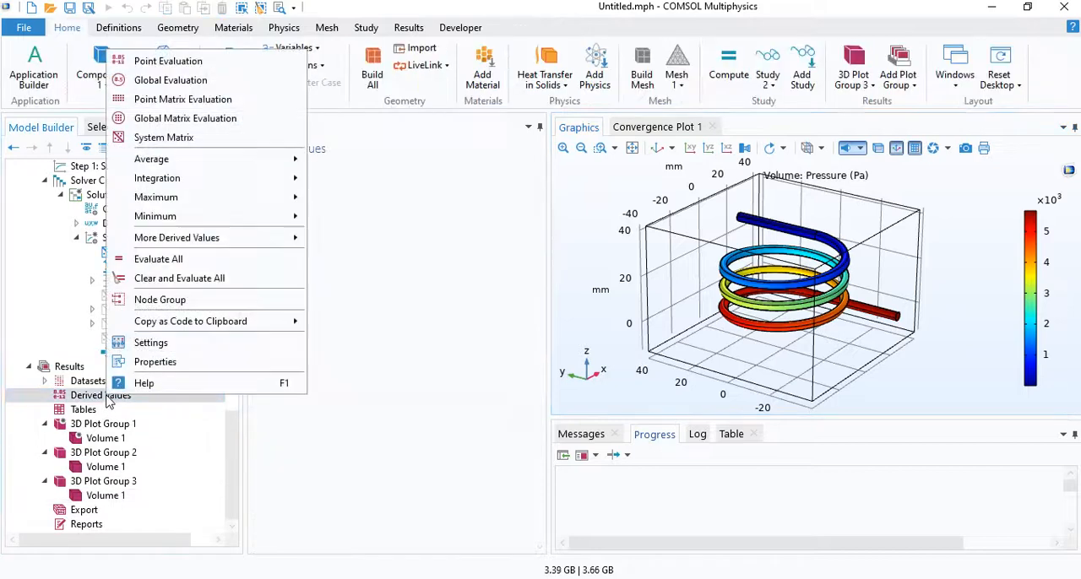
left_click(170, 80)
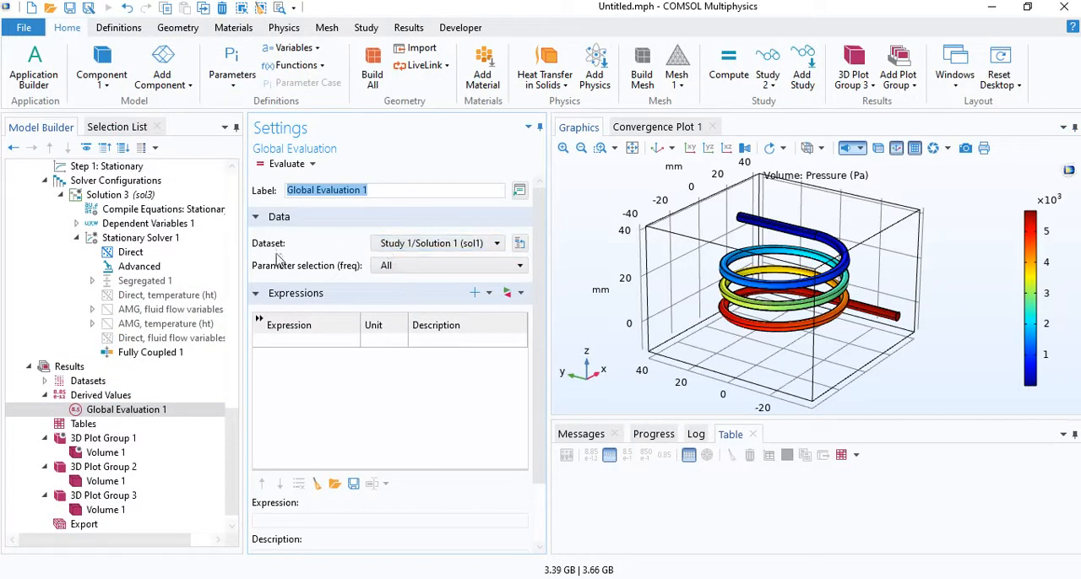
left_click(442, 245)
left_click(439, 275)
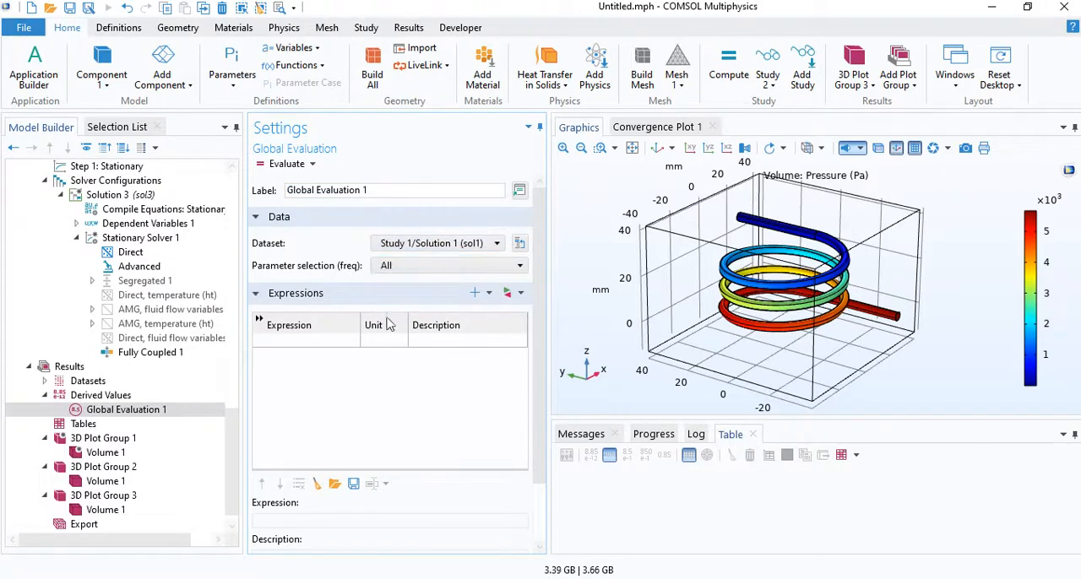
- Enter the coil power mf.PCoil_1 as the first expression of Global Evaluation 1
left_click(320, 341)
type("mf")
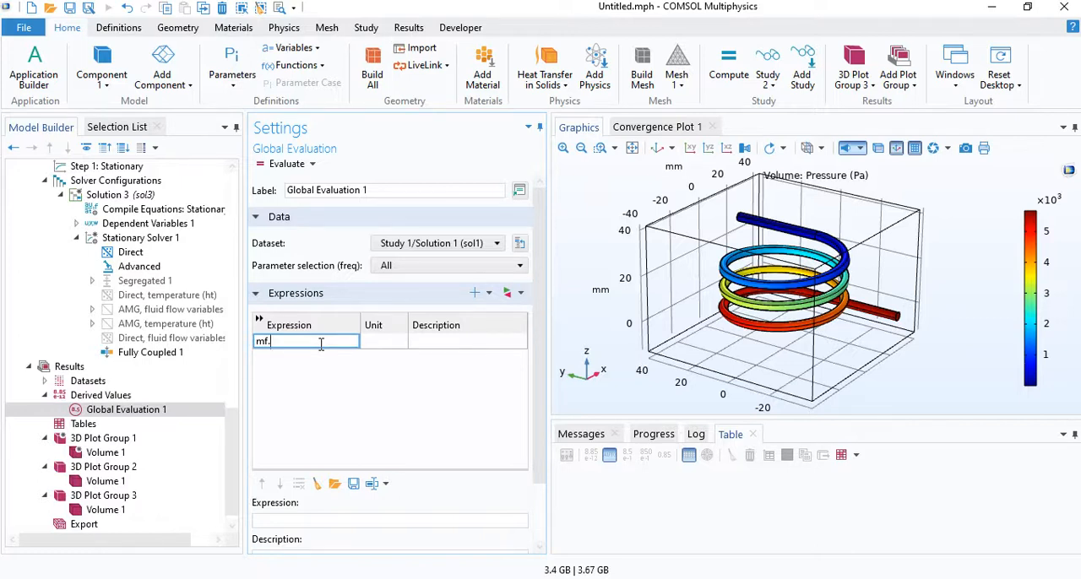
type(".PCoil_1")
key("Return")
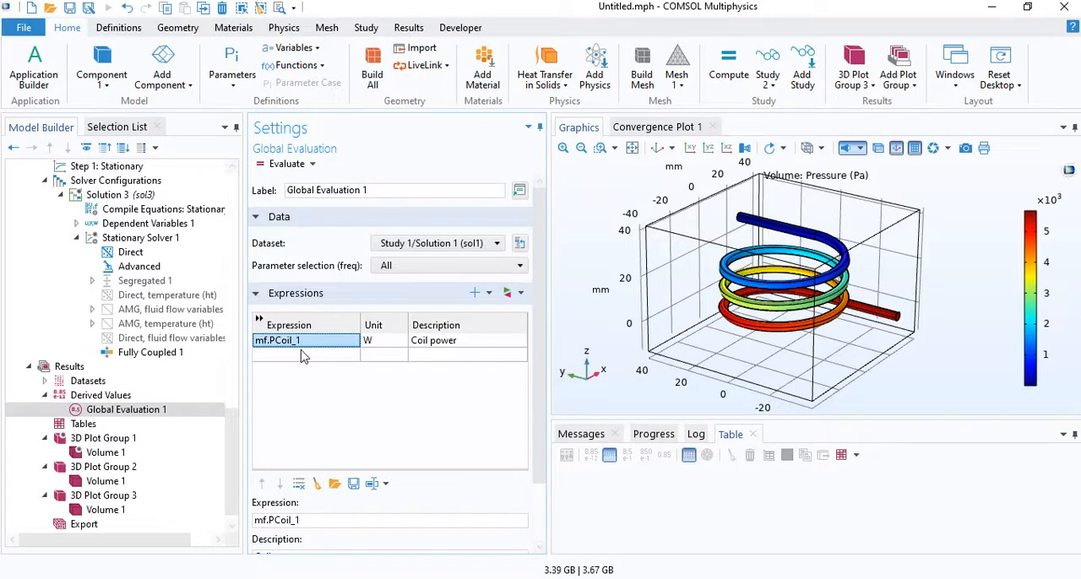
- Add the coil impedance mf.ZCoil_1 as the second expression of Global Evaluation 1
left_click(310, 353)
left_click(312, 345)
key("ctrl+c")
left_click(305, 356)
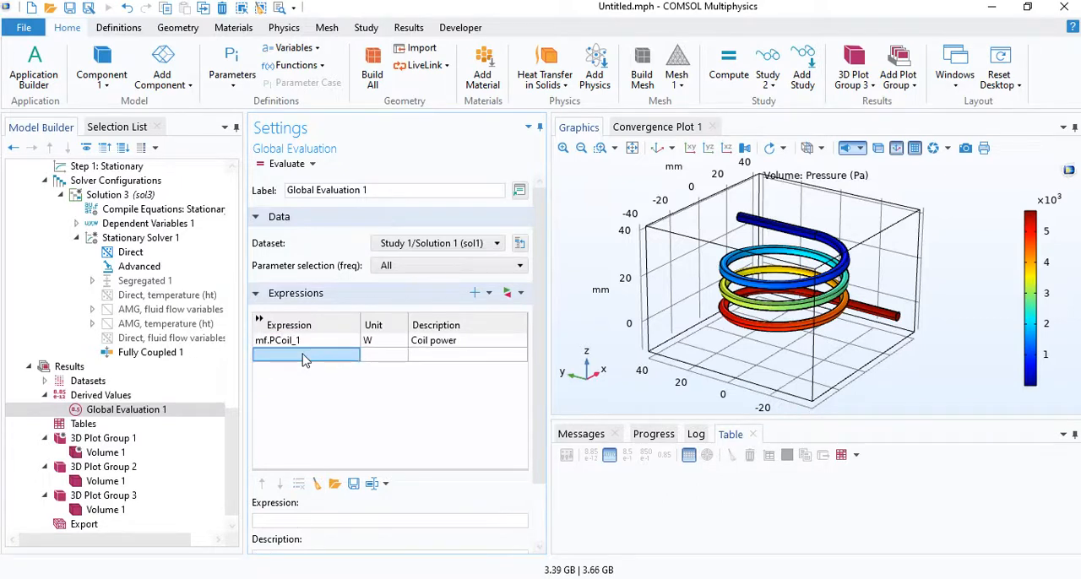
left_click(304, 356)
key("ctrl+v")
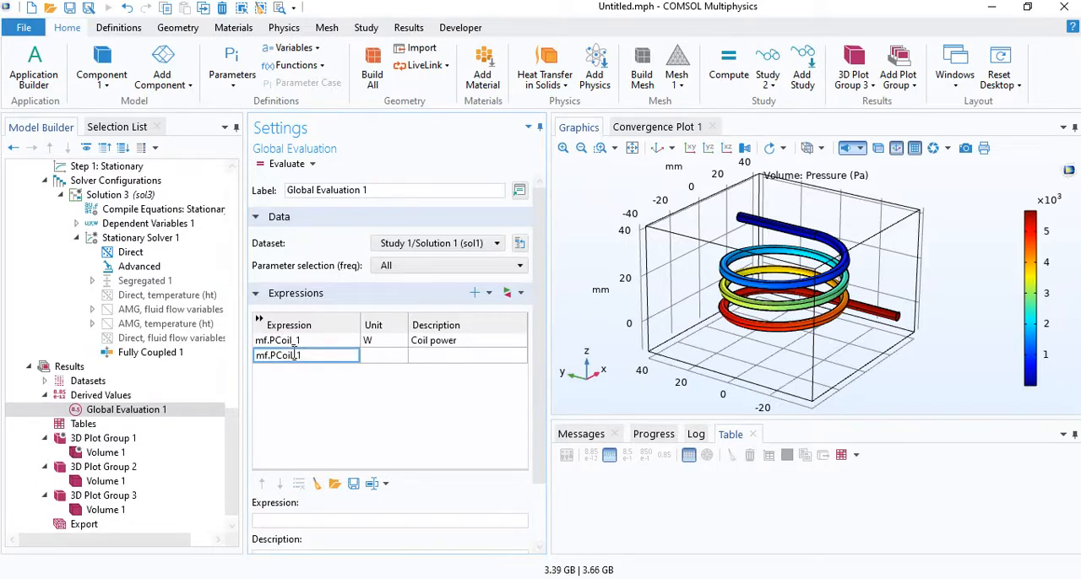
left_click(274, 355)
key("BackSpace")
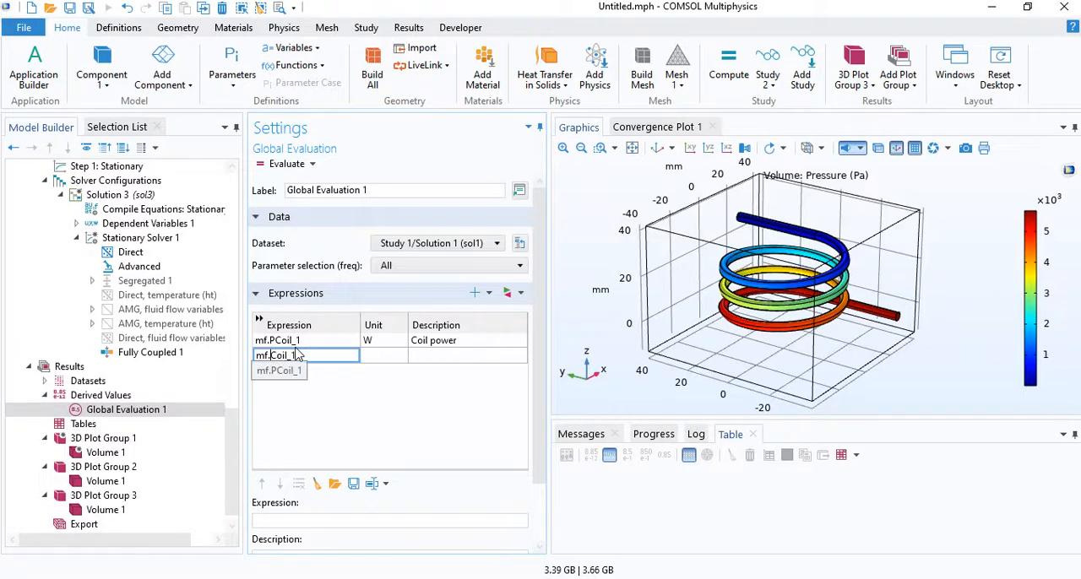
type("Z")
key("Return")
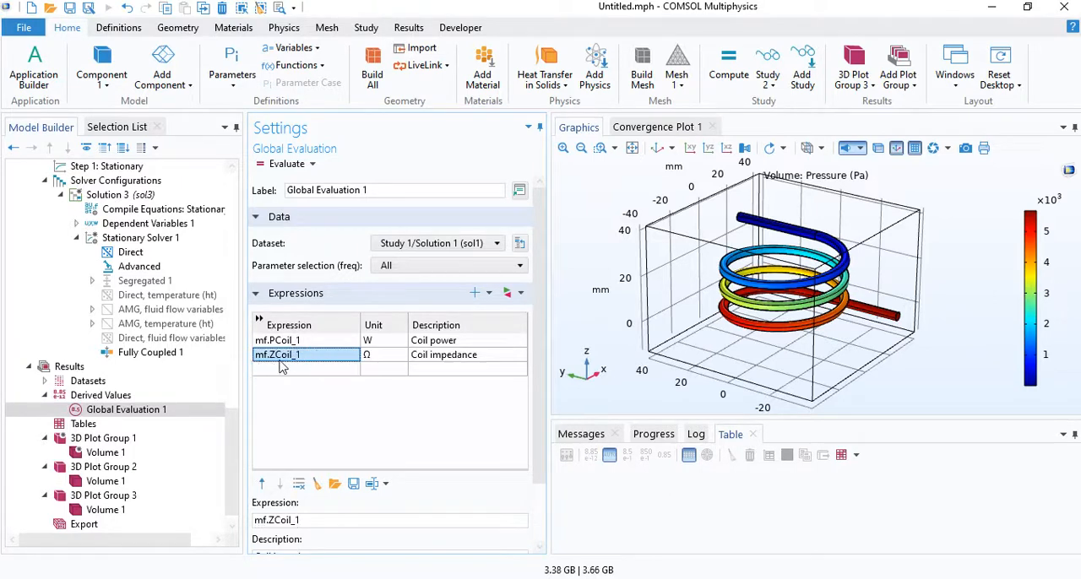
- Evaluate Global Evaluation 1 and read the coil power and coil impedance in the results table
left_click(279, 372)
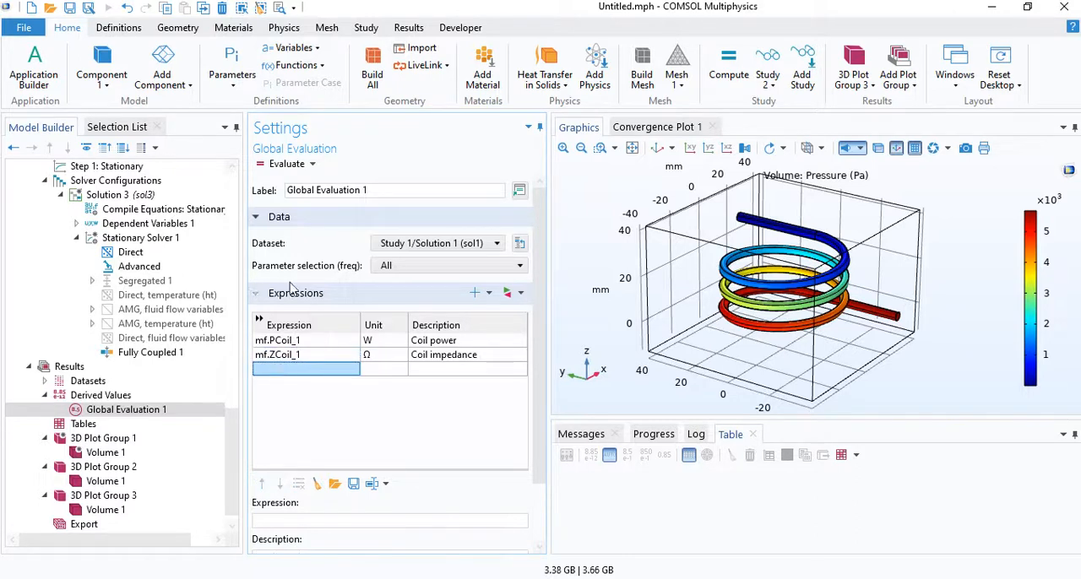
left_click(282, 164)
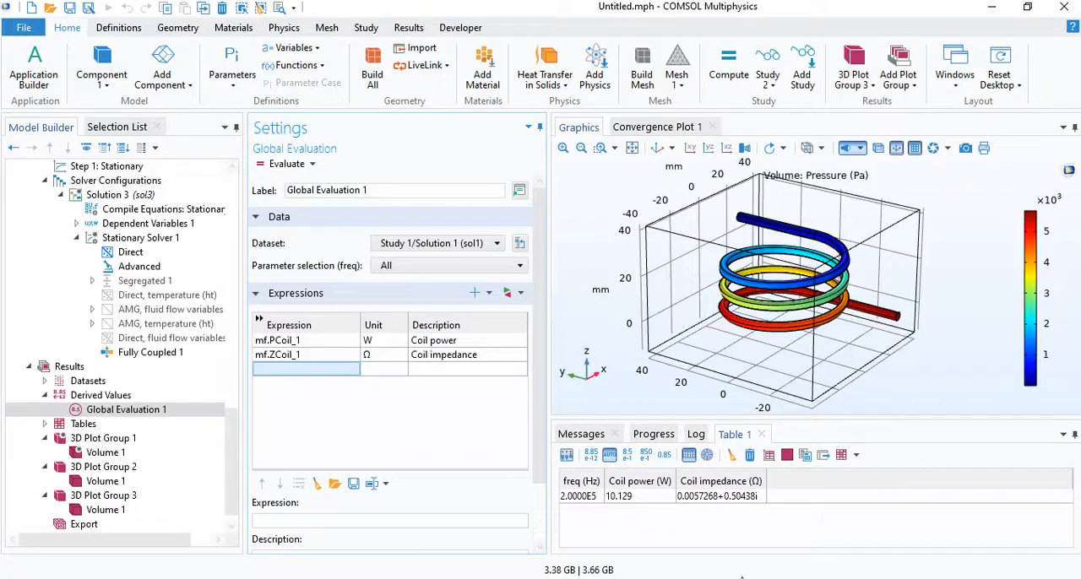
left_click(644, 503)
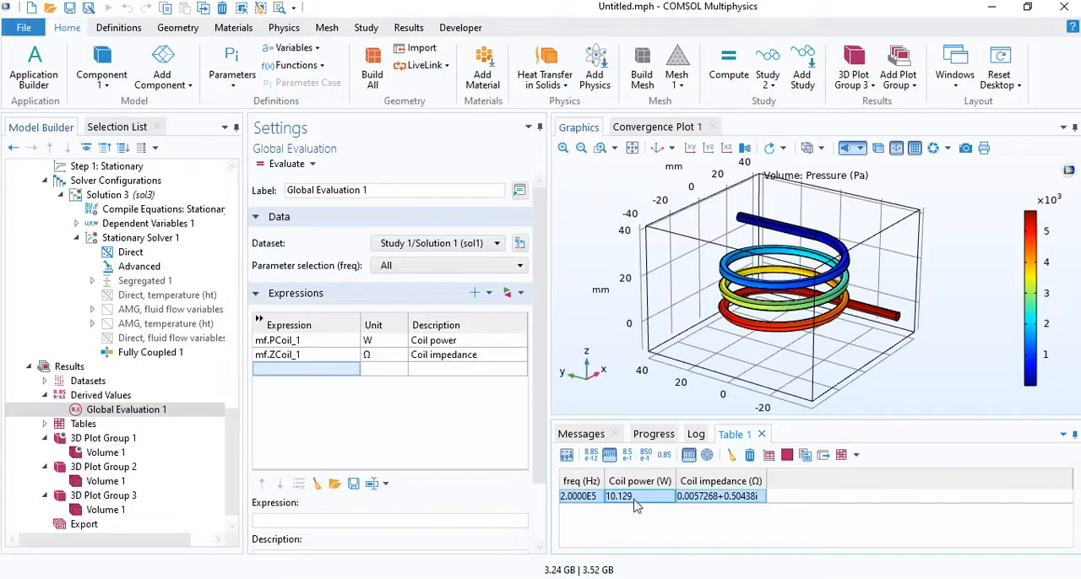
left_click(703, 503)
- Review the magnetic flux density plot in 3D Plot Group 1 and the temperature plot in 3D Plot Group 2
scroll(228, 461, "down", 1)
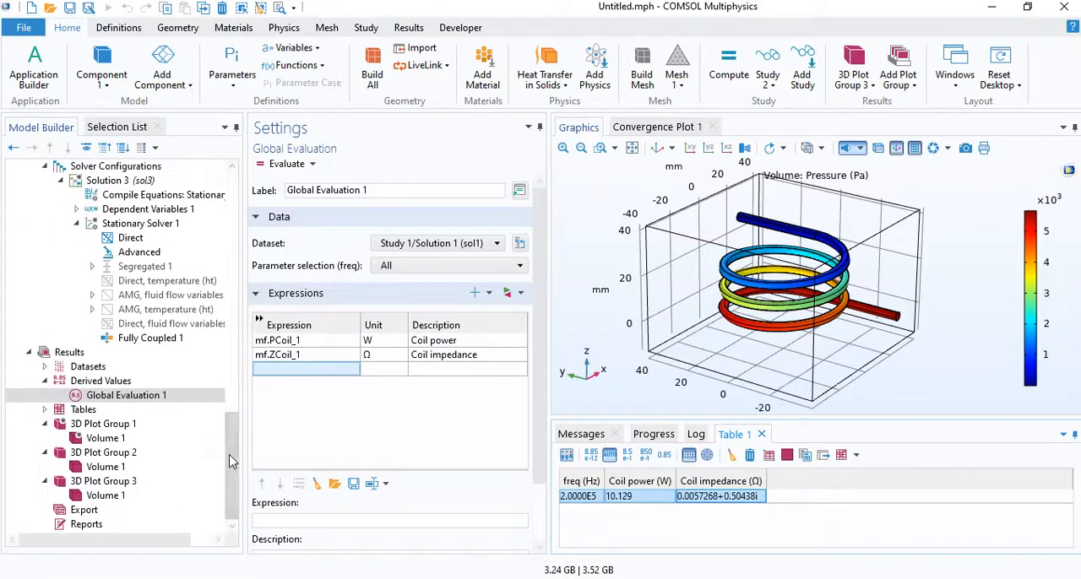
left_click(93, 426)
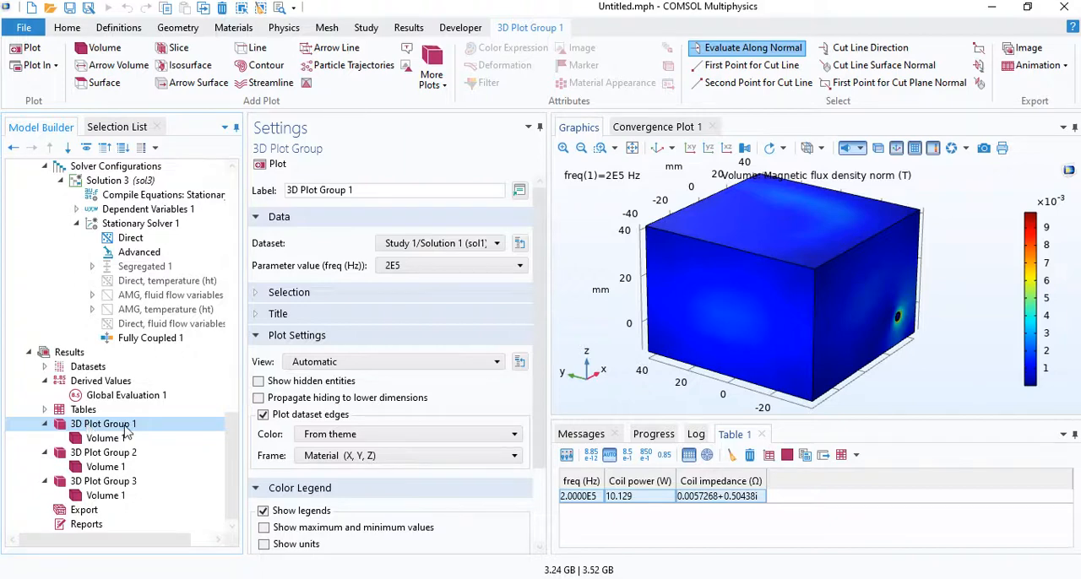
left_click(103, 452)
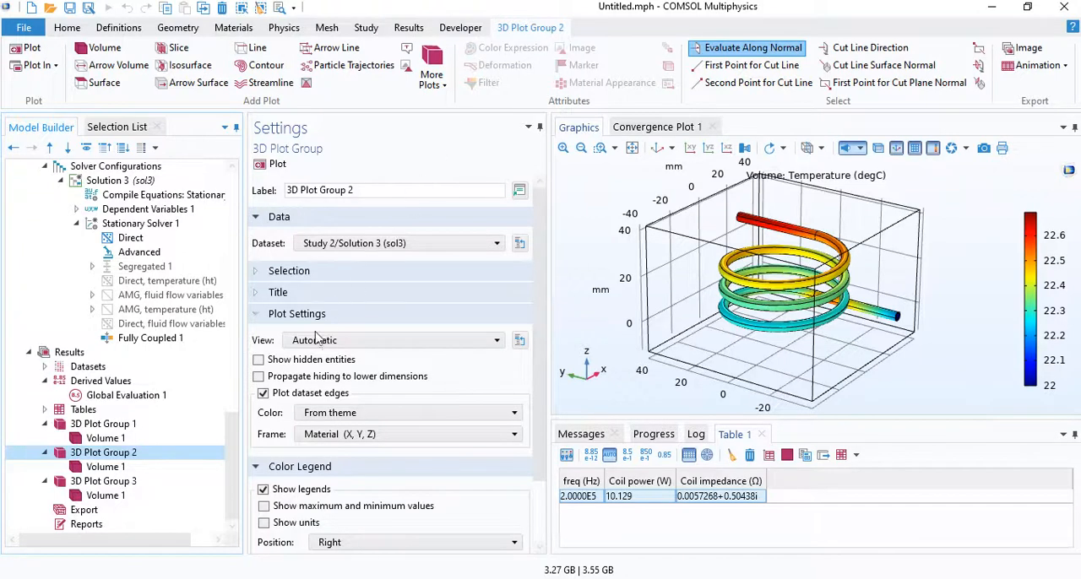
mouse_move(238, 439)
left_mouse_down()
mouse_move(223, 199)
mouse_move(245, 450)
left_mouse_up()
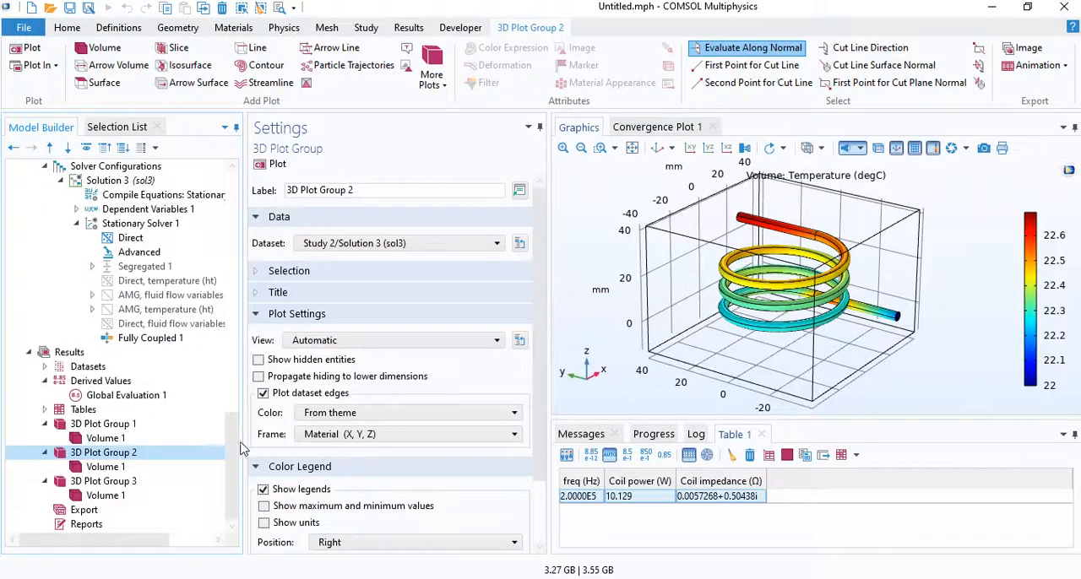